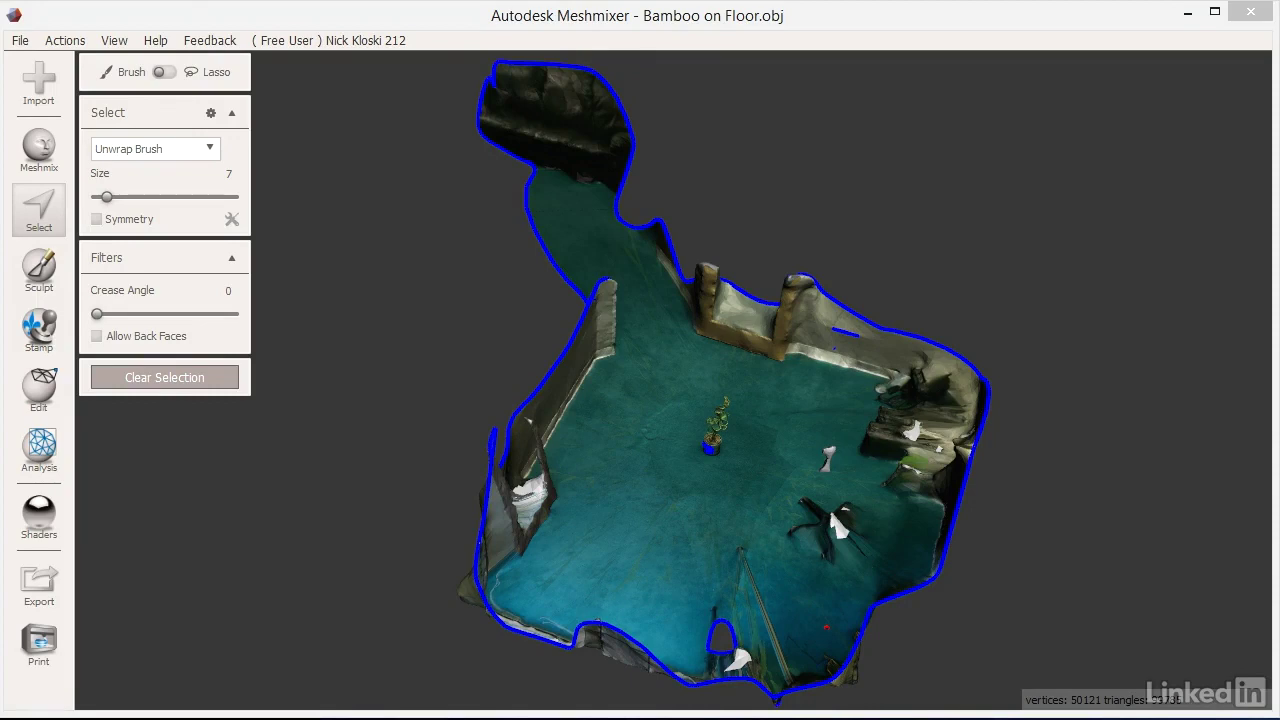
# Step: Plane-cut away the section of the scanned room in front of the potted plant, flipping the cut to keep the plant's side
pyautogui.moveTo(1057, 561); pyautogui.dragTo(977, 520, button='right')
pyautogui.moveTo(701, 439); pyautogui.dragTo(801, 436, button='right')
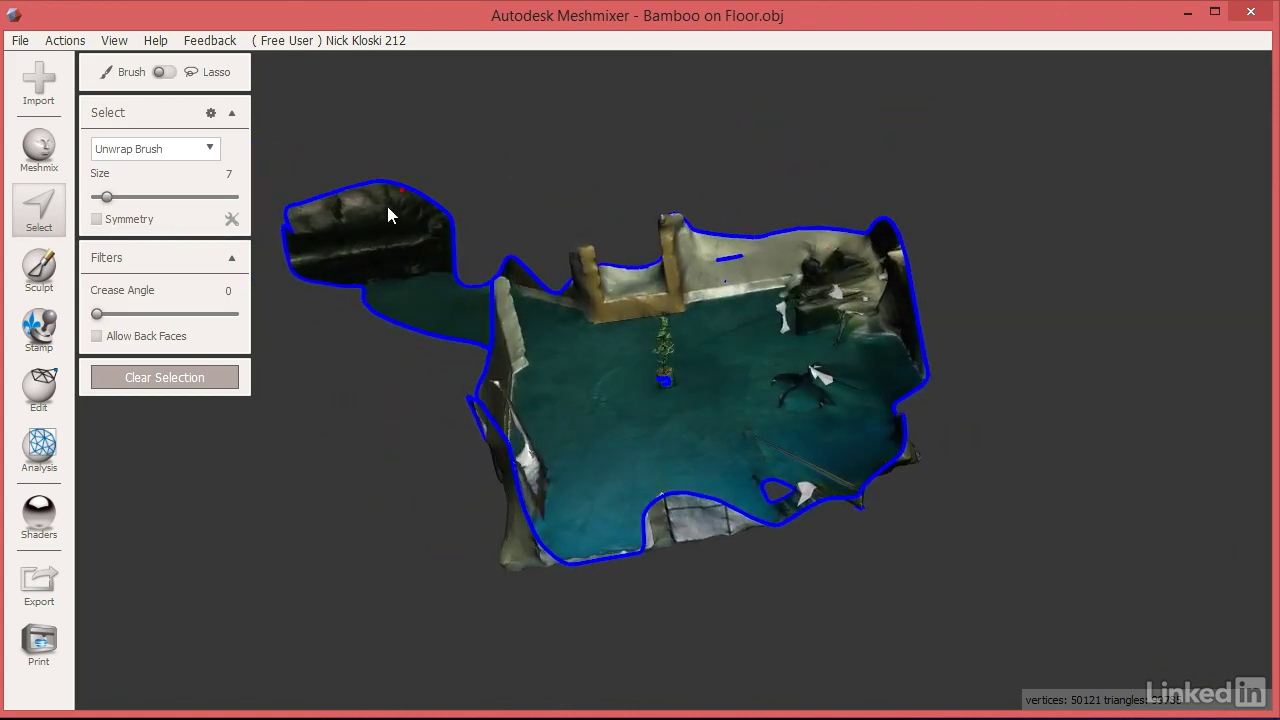
pyautogui.moveTo(716, 413); pyautogui.dragTo(774, 487, button='right')
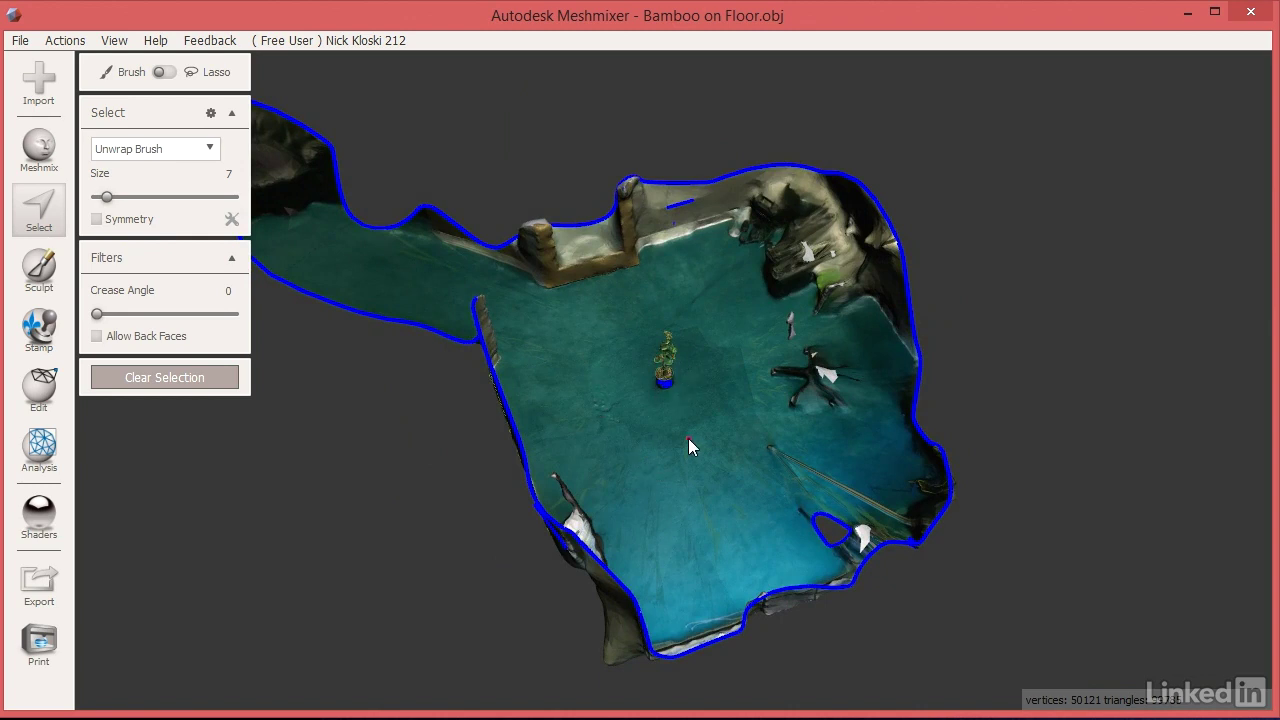
pyautogui.moveTo(688, 447); pyautogui.dragTo(781, 457, button='right')
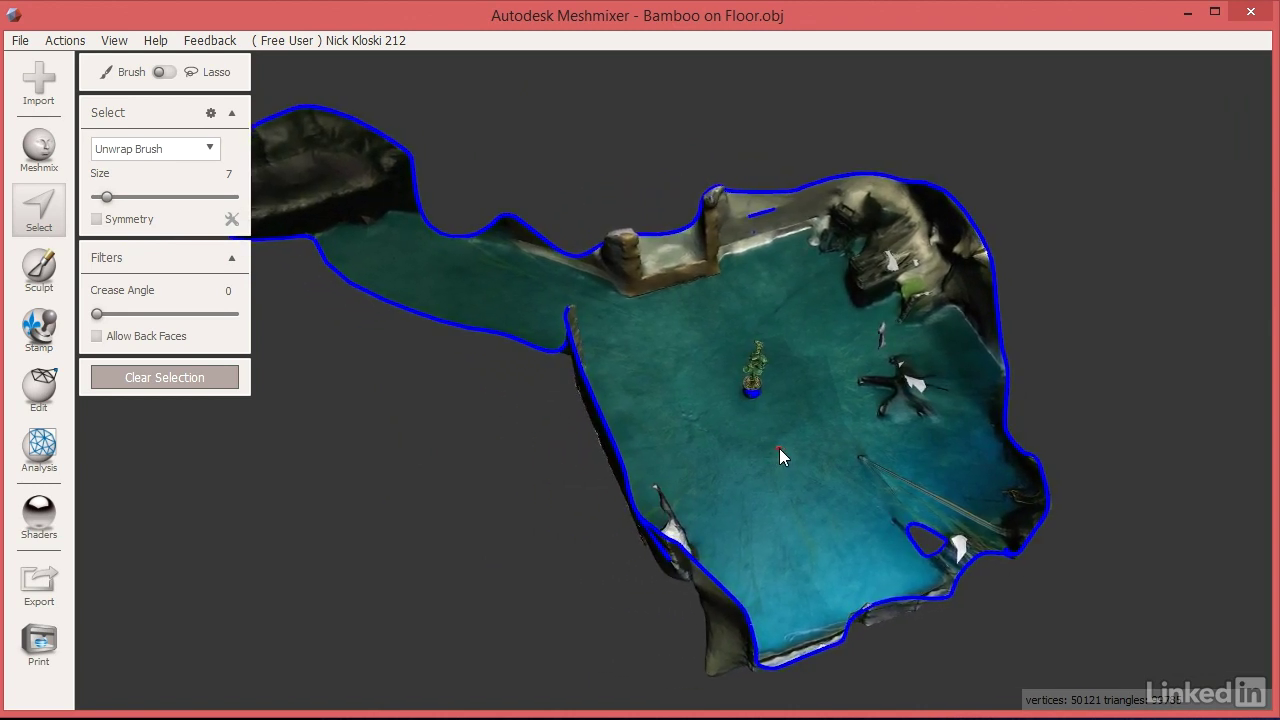
pyautogui.click(40, 392)
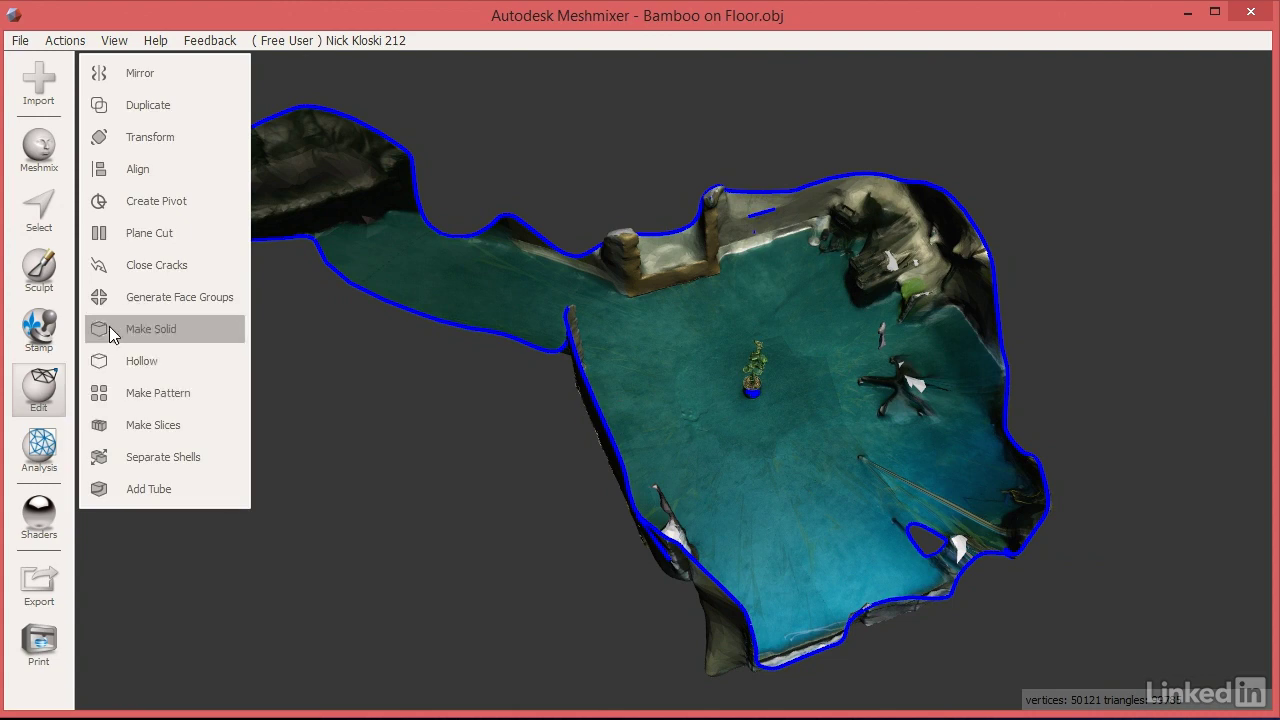
pyautogui.click(128, 240)
pyautogui.moveTo(572, 536); pyautogui.dragTo(1104, 310)
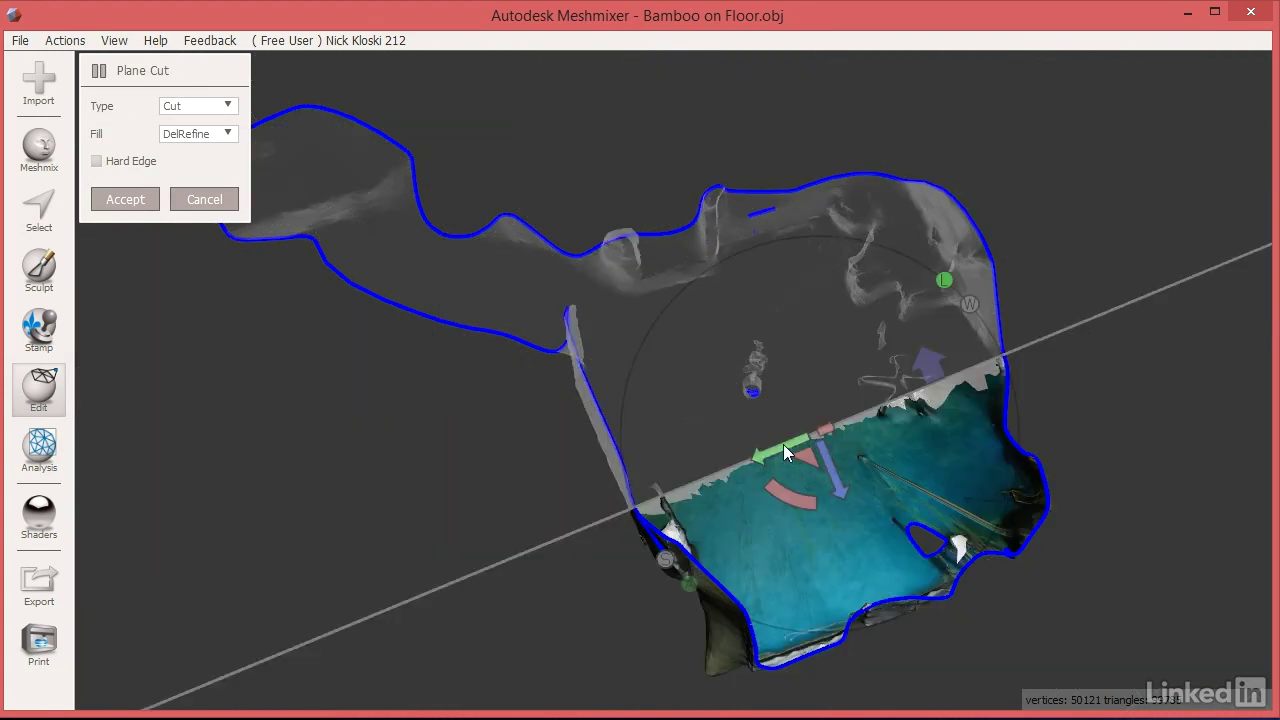
pyautogui.click(932, 366)
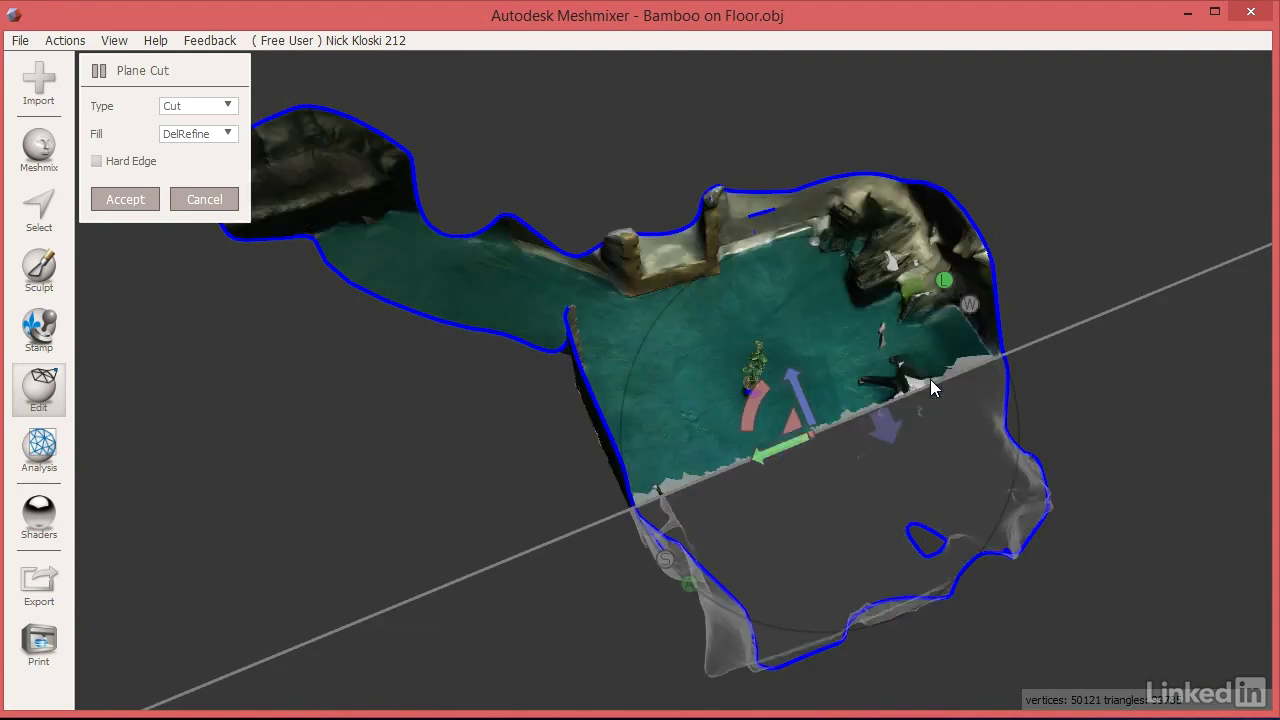
pyautogui.click(136, 204)
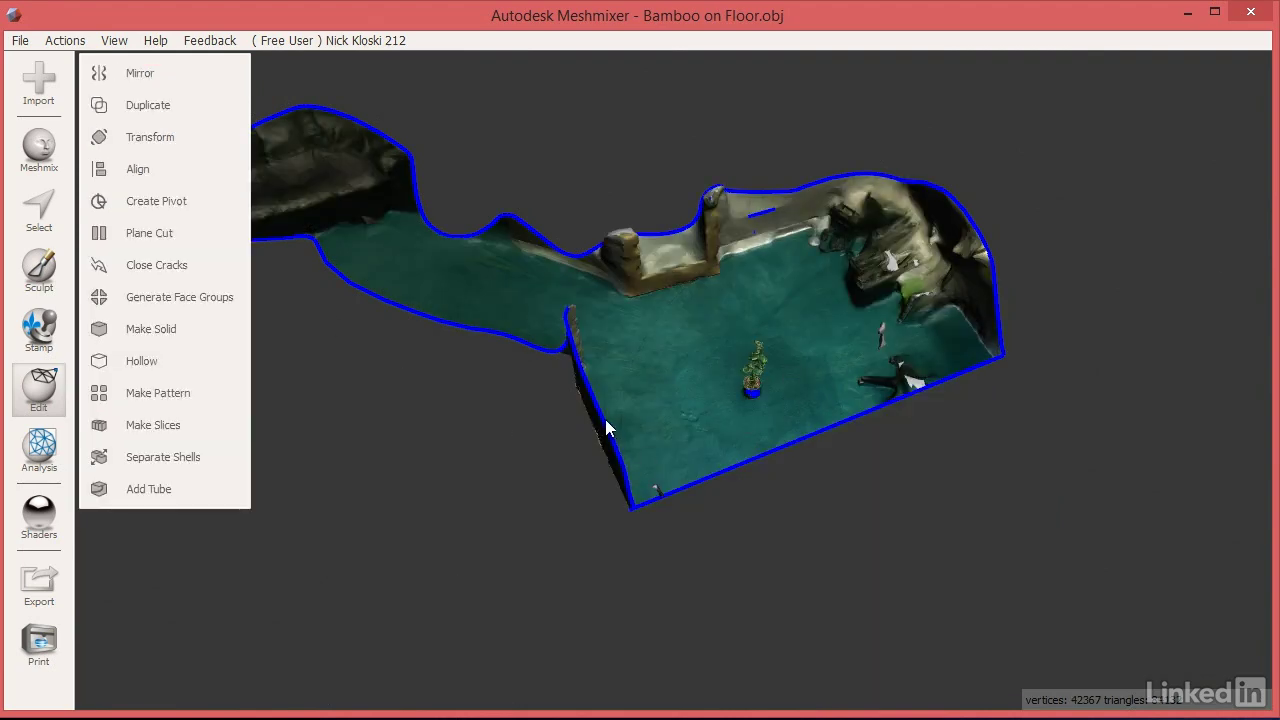
# Step: Plane-cut away the corridor and the adjoining side wall, flipping the cut to keep the side with the plant
pyautogui.click(170, 233)
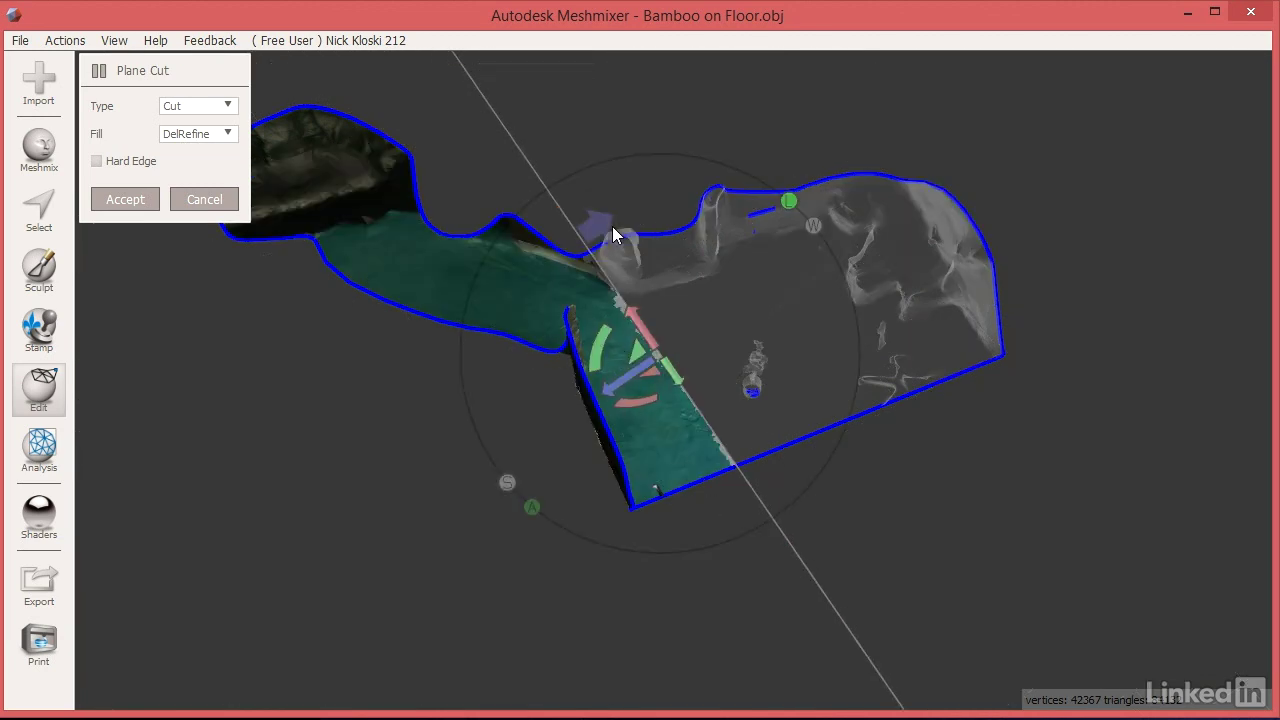
pyautogui.moveTo(568, 172); pyautogui.dragTo(776, 578)
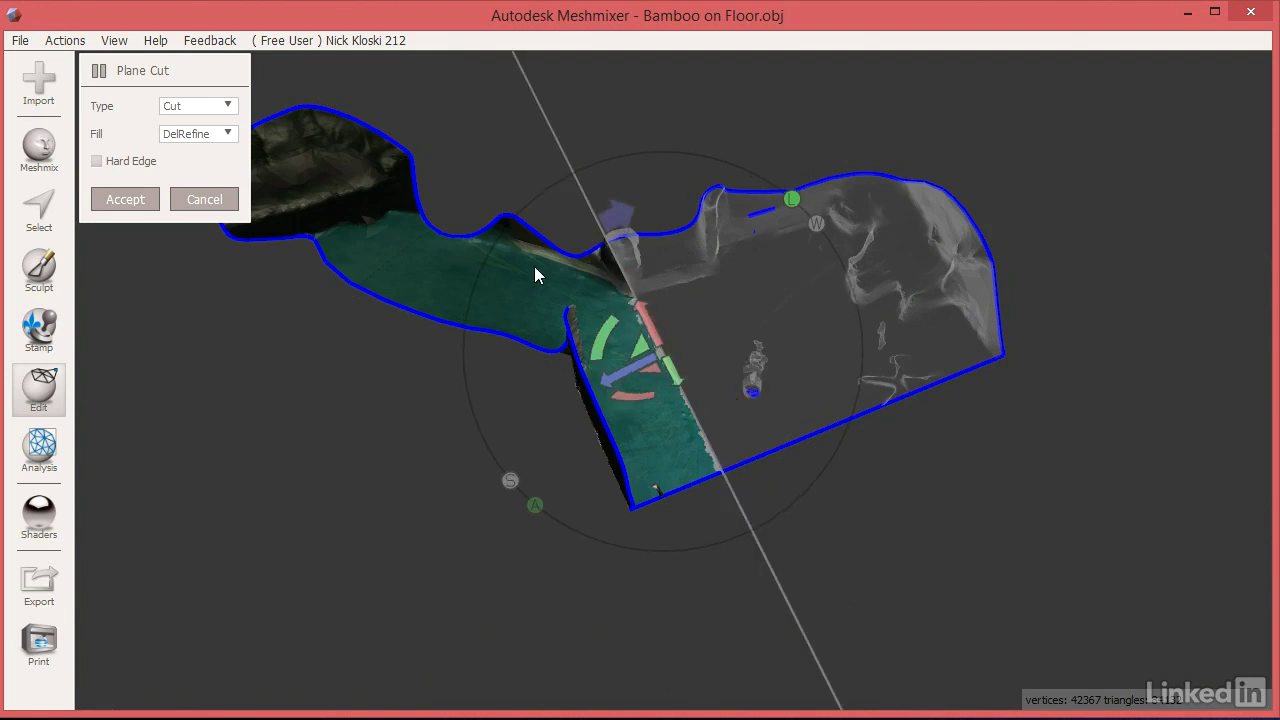
pyautogui.click(612, 215)
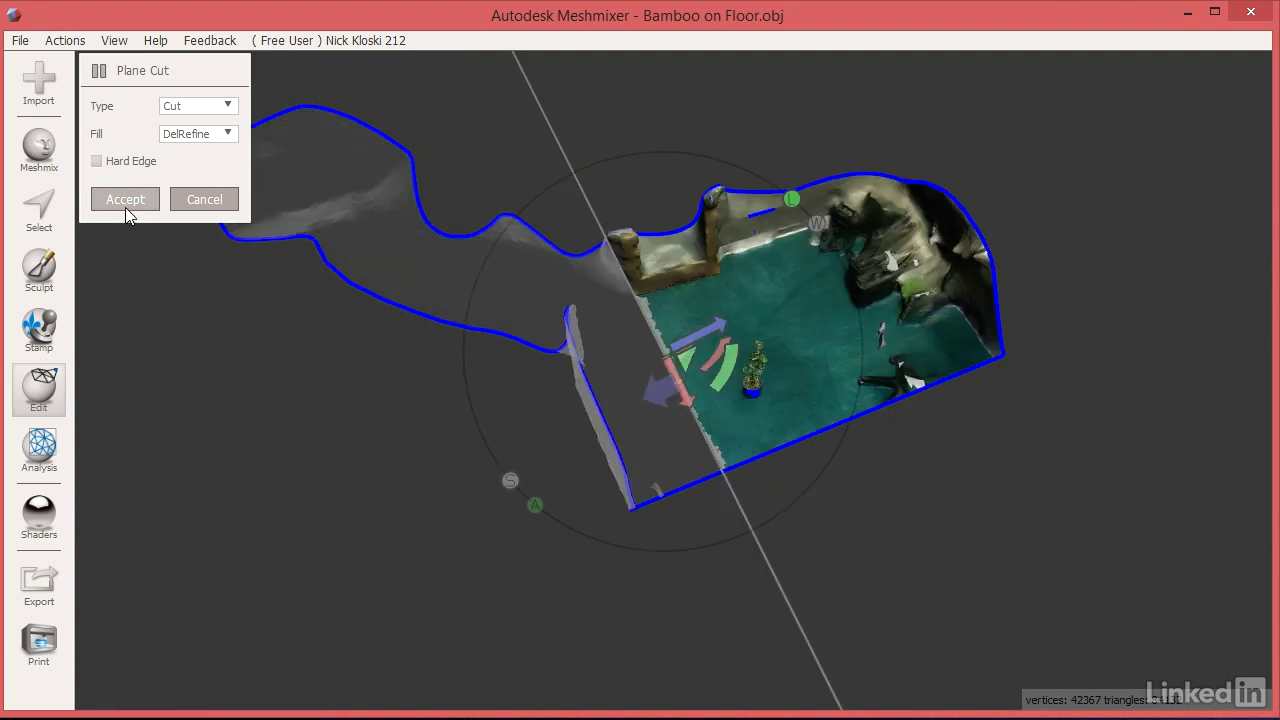
pyautogui.press('a')
# Step: Plane-cut away the cluttered dark corner and the wall behind the plant, keeping a four-sided patch of floor around the pot
pyautogui.moveTo(852, 503)
pyautogui.mouseDown(button='right')
pyautogui.moveTo(691, 374)
pyautogui.moveTo(816, 408)
pyautogui.moveTo(827, 514)
pyautogui.moveTo(875, 496)
pyautogui.mouseUp(button='right')
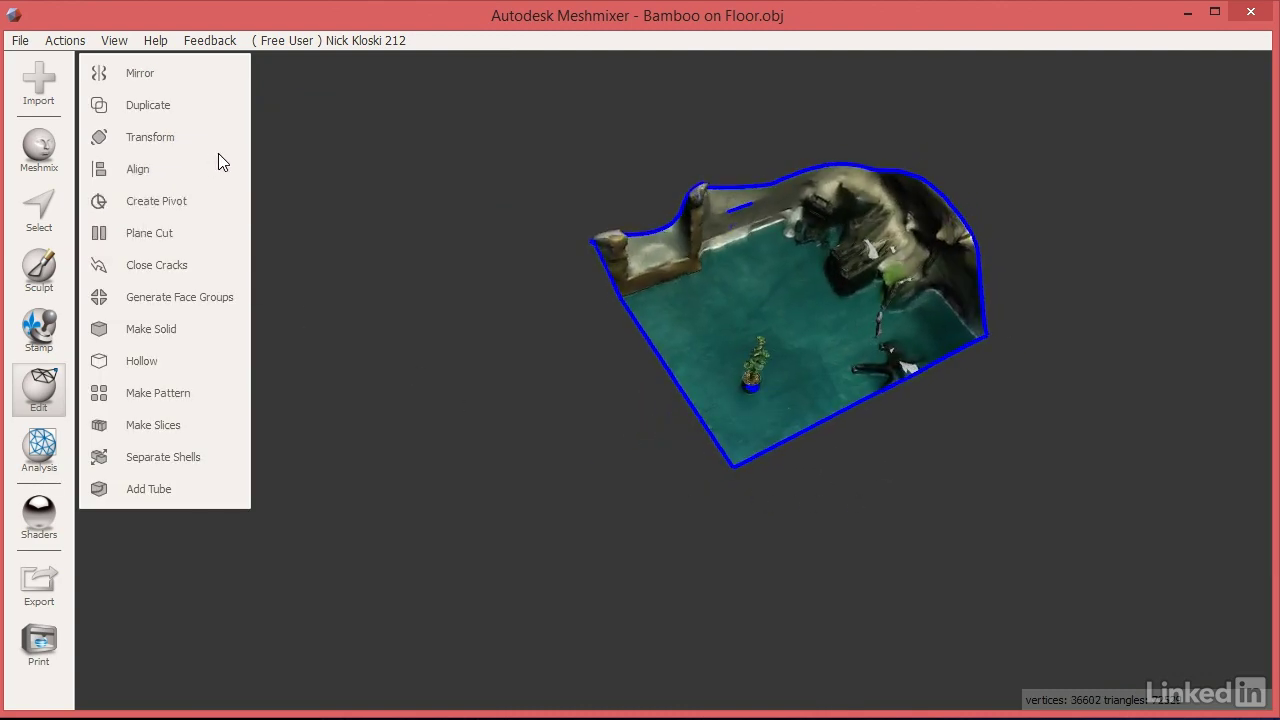
pyautogui.click(150, 233)
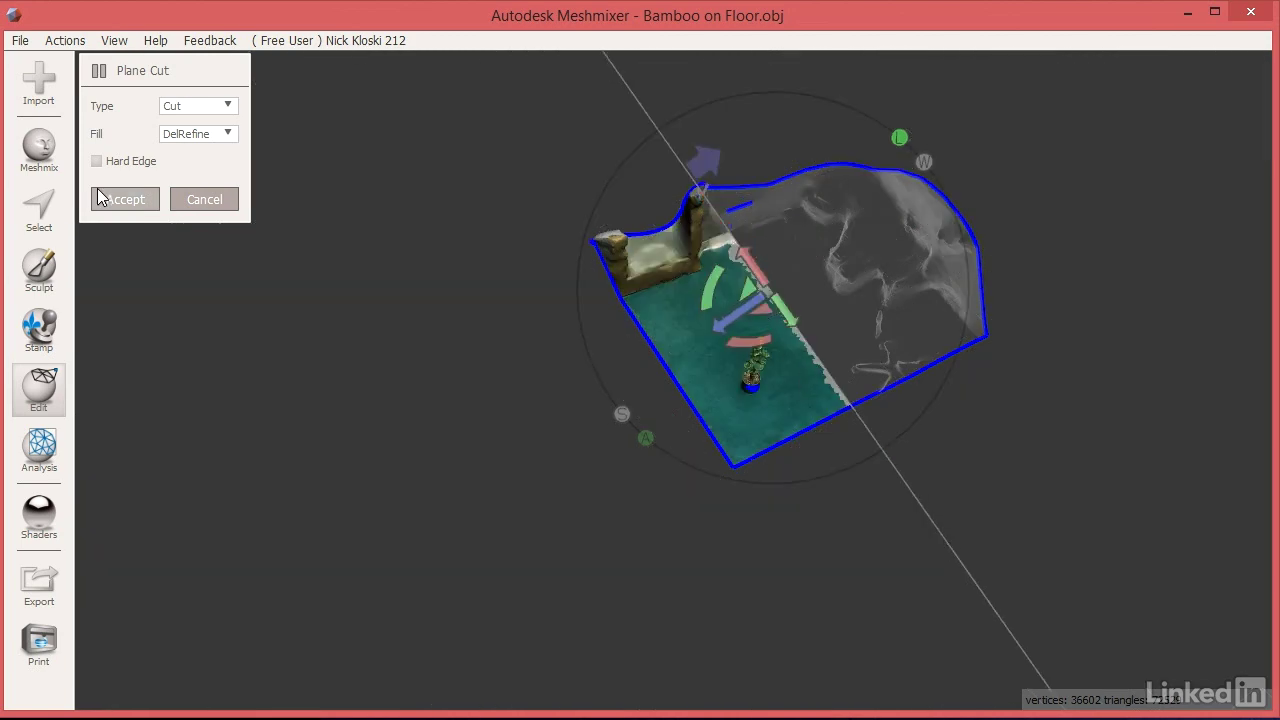
pyautogui.click(130, 204)
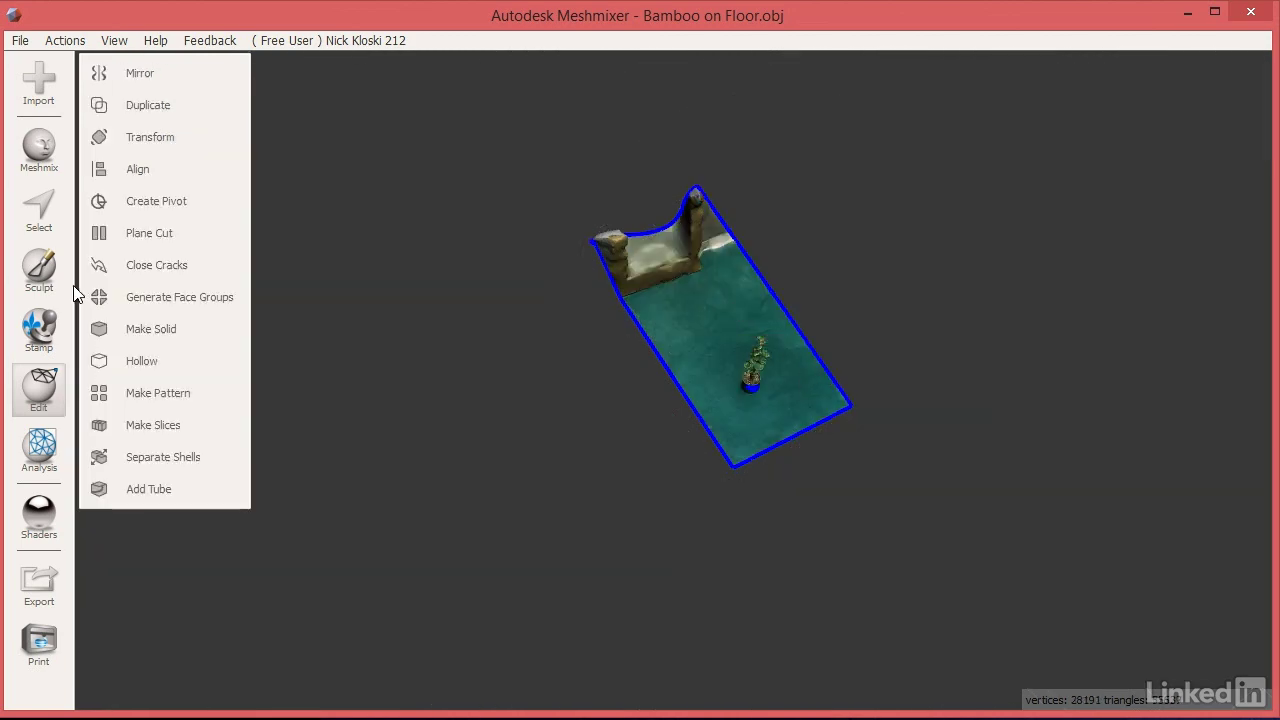
pyautogui.click(155, 233)
pyautogui.moveTo(563, 390); pyautogui.dragTo(900, 268)
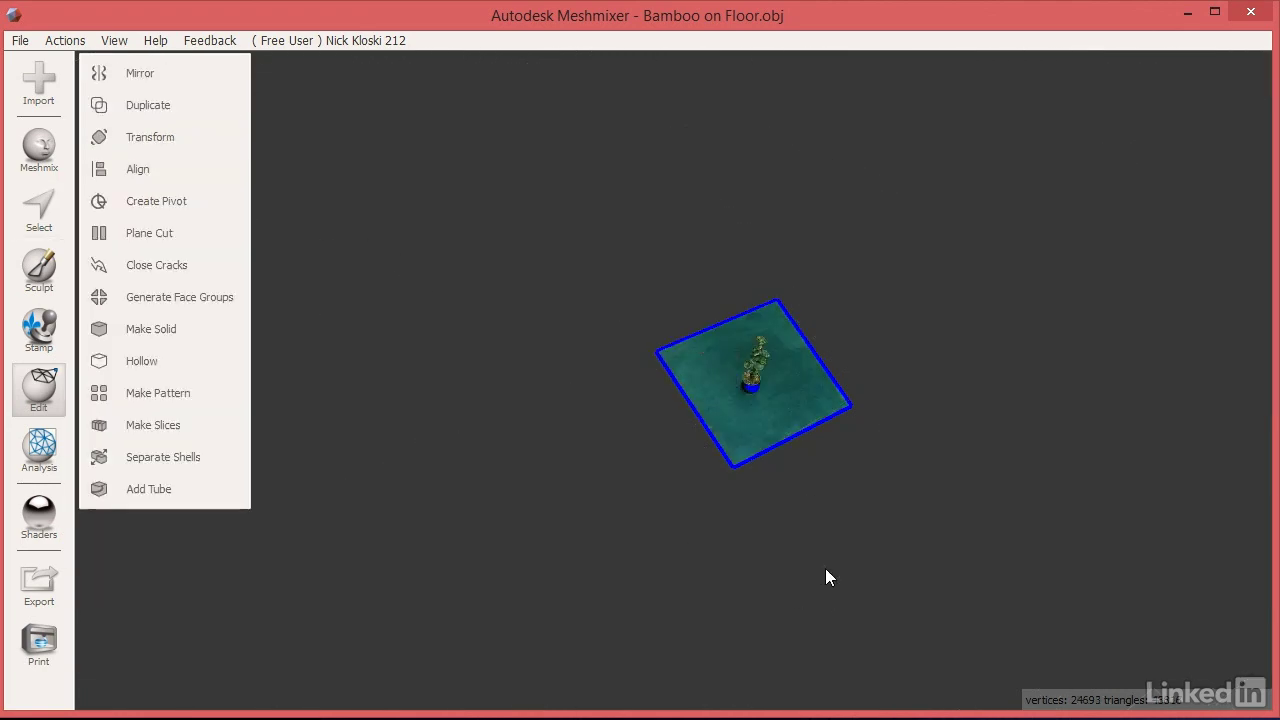
# Step: Run the Inspector on the cropped mesh and examine the flagged defects around the plant's leaves and the pot
pyautogui.moveTo(825, 568); pyautogui.dragTo(842, 395, button='right')
pyautogui.scroll(3, 775, 405)
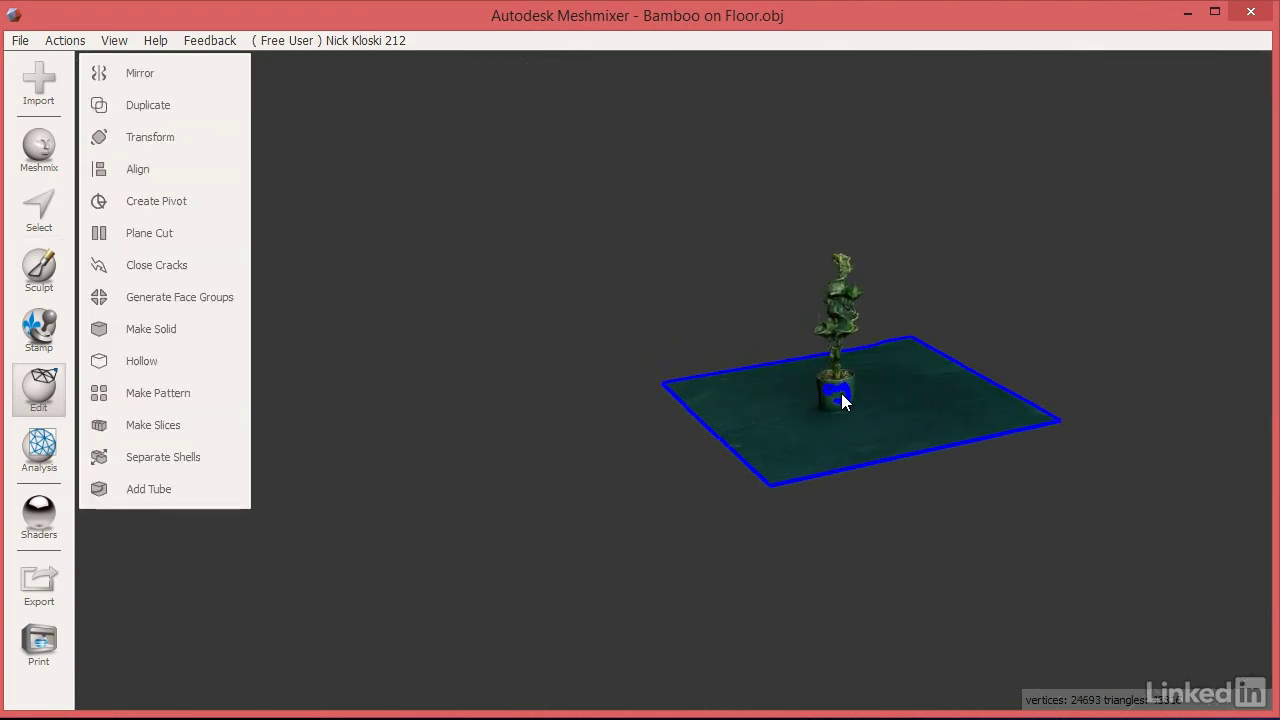
pyautogui.press('c')
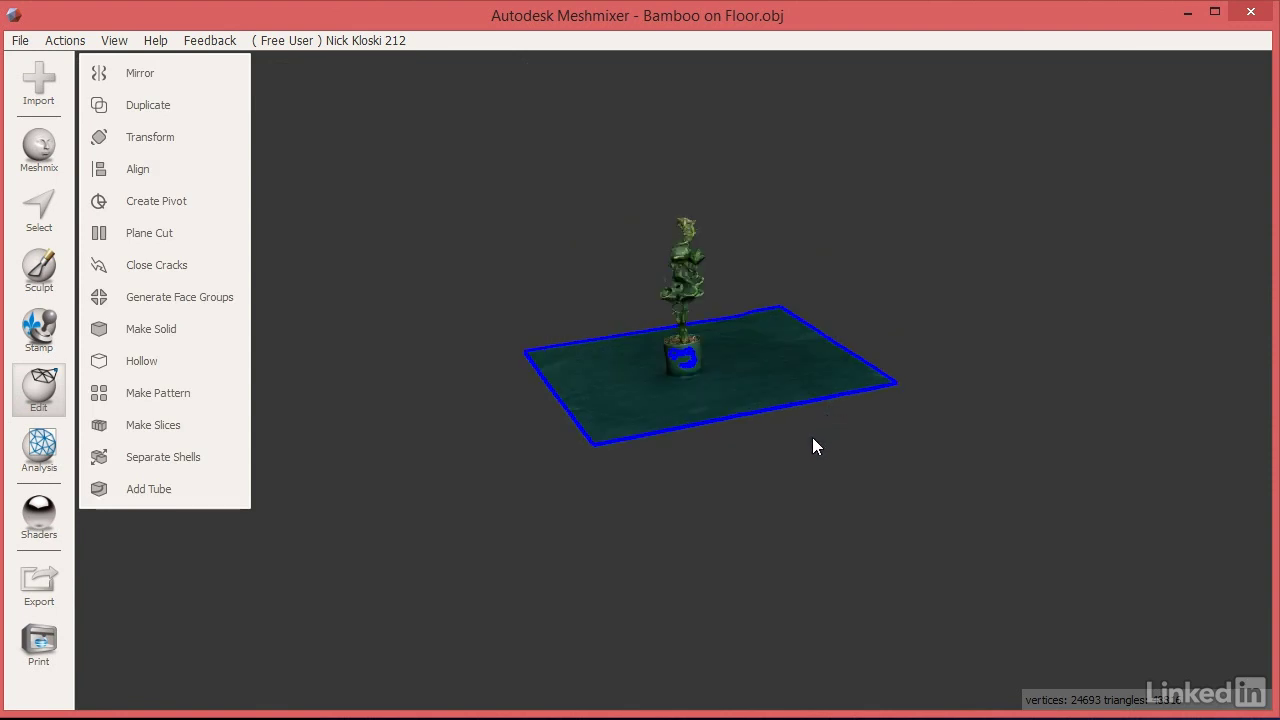
pyautogui.click(41, 455)
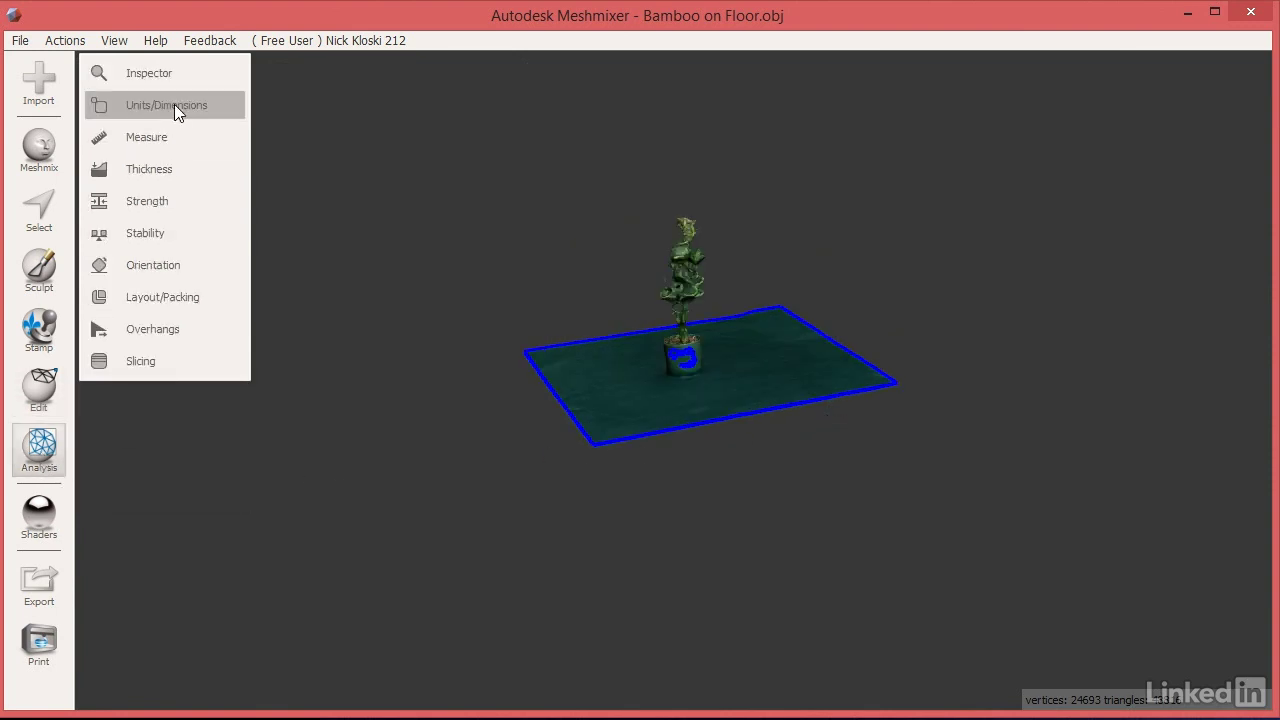
pyautogui.click(172, 76)
pyautogui.moveTo(464, 420); pyautogui.dragTo(752, 466, button='right')
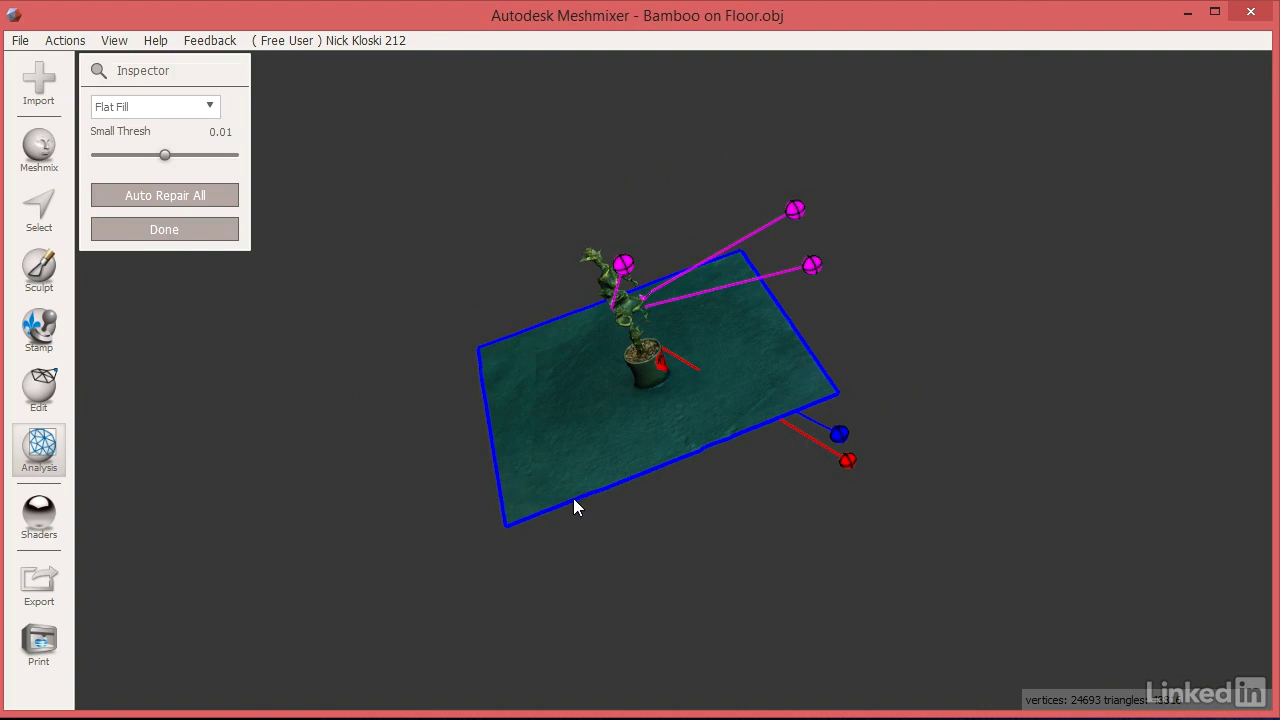
pyautogui.scroll(5, 690, 537)
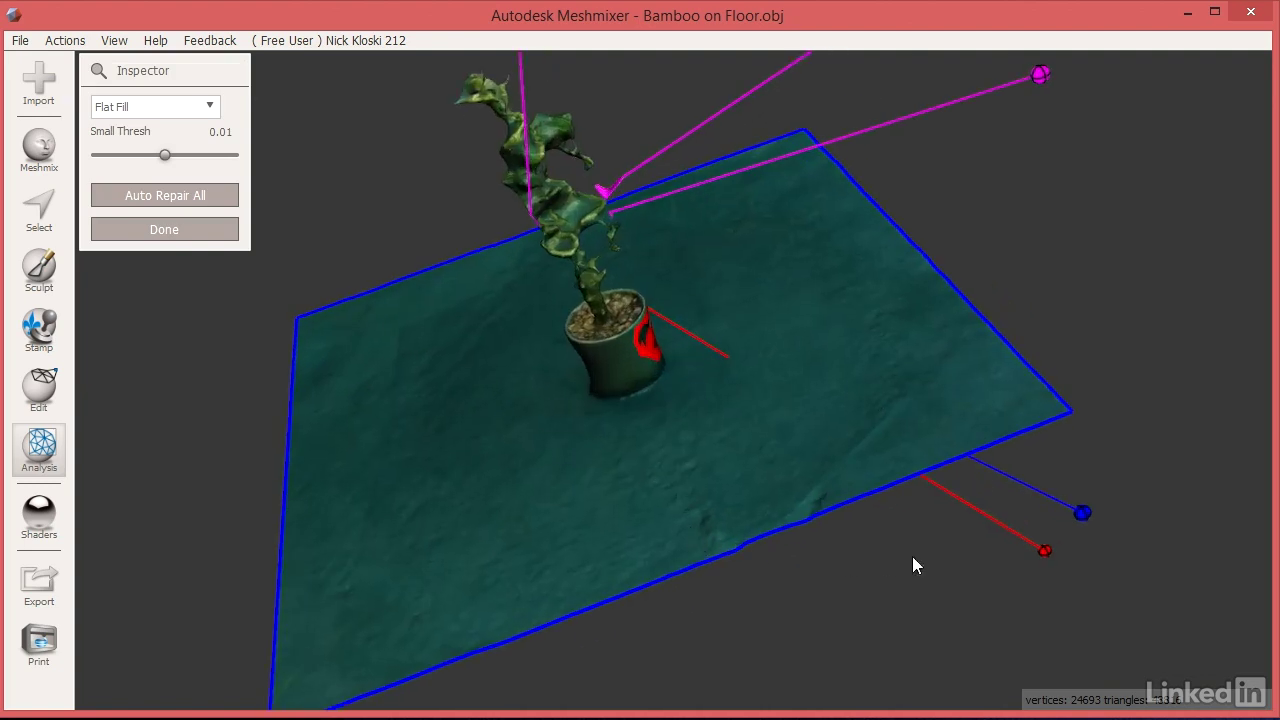
pyautogui.moveTo(942, 548); pyautogui.dragTo(580, 506, button='right')
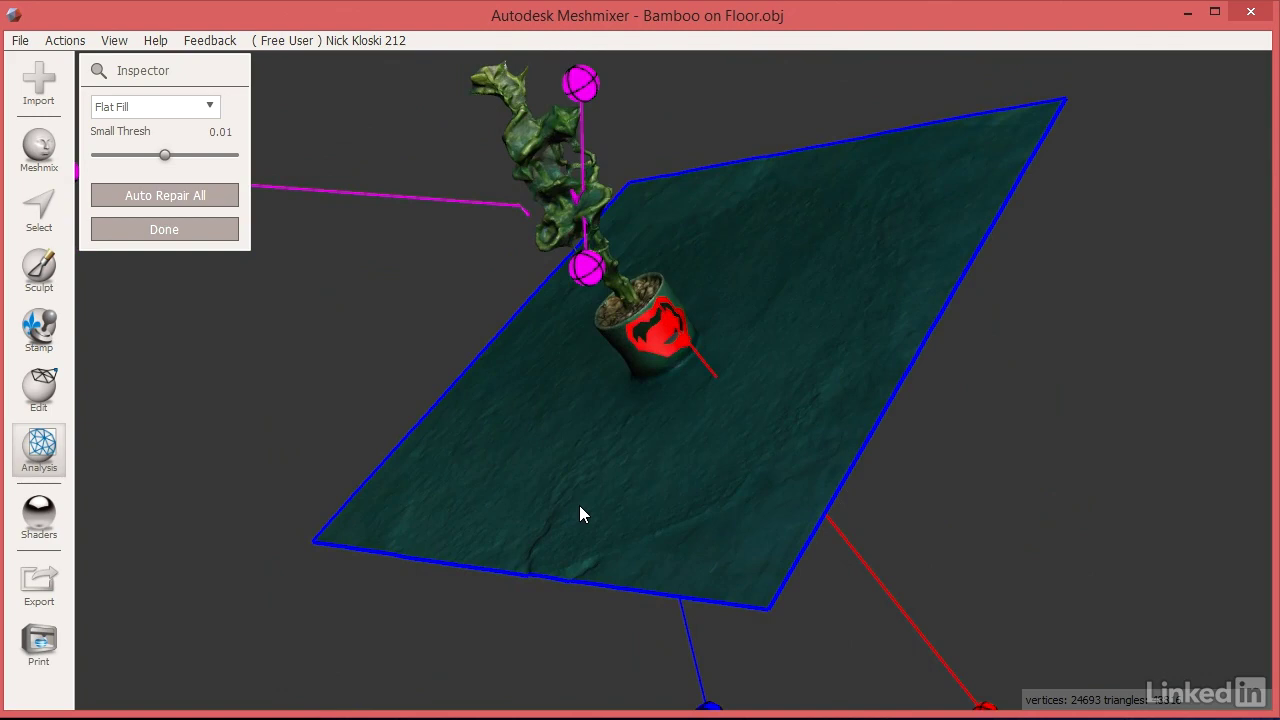
pyautogui.moveTo(579, 505); pyautogui.dragTo(723, 331, button='right')
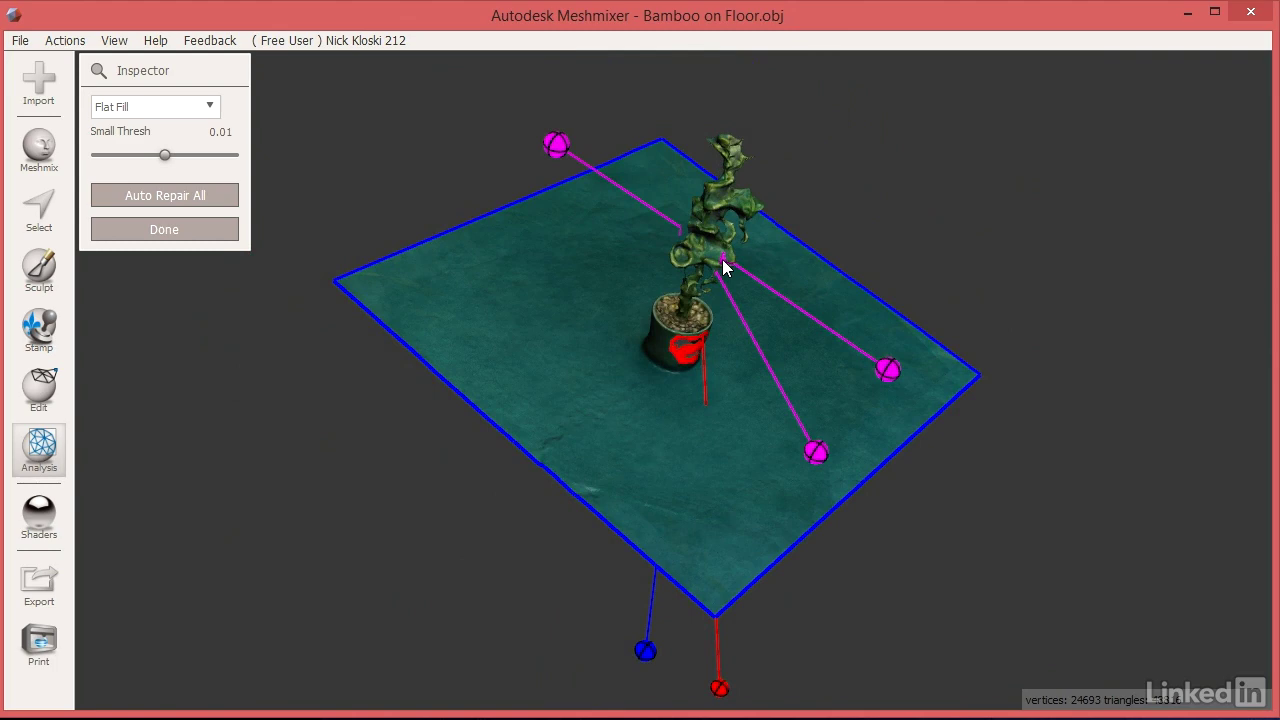
pyautogui.scroll(10, 724, 268)
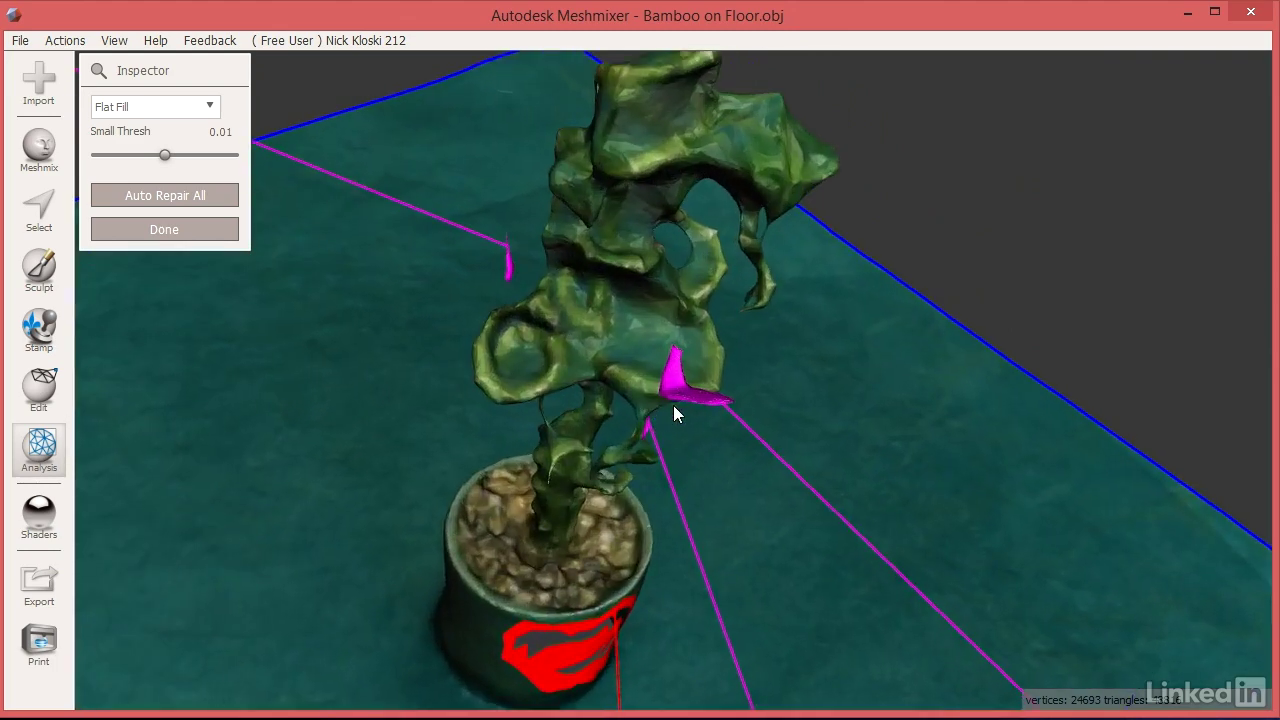
pyautogui.moveTo(673, 410); pyautogui.dragTo(820, 387, button='right')
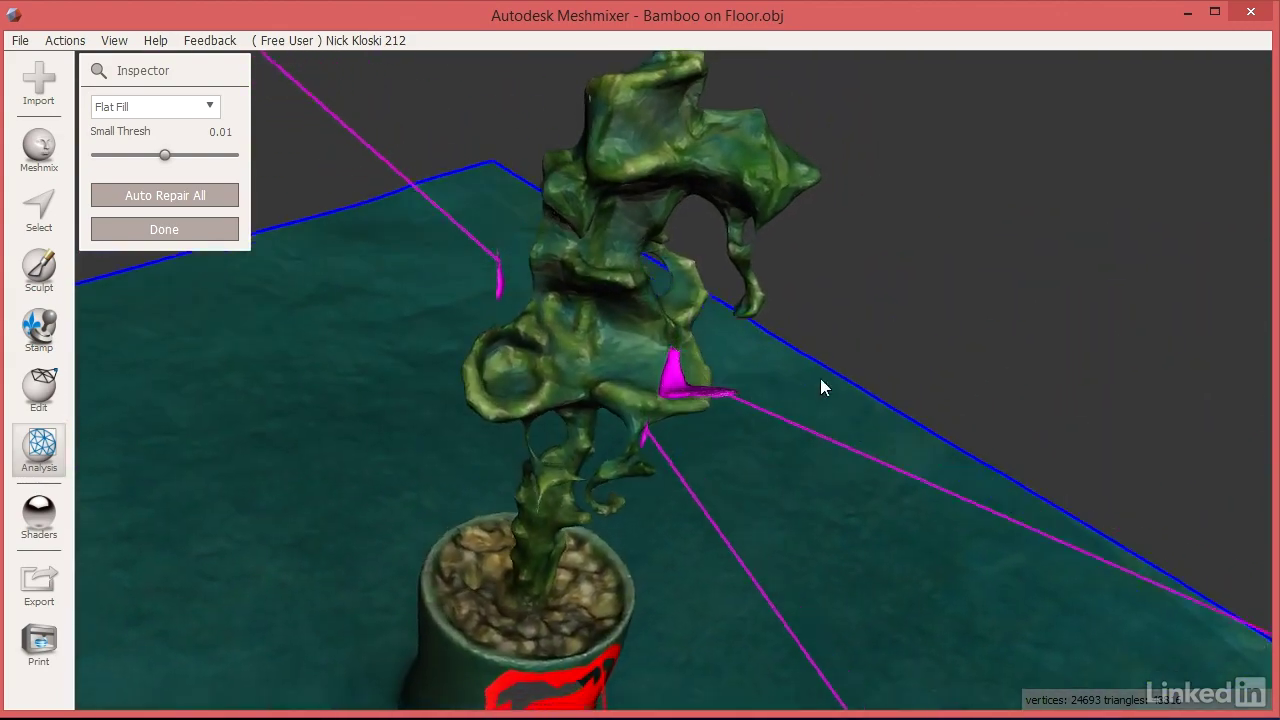
# Step: Repair the three magenta-flagged defects around the plant's leaves individually with the Flat Fill setting, and finish the inspection
pyautogui.scroll(-5, 795, 408)
pyautogui.click(752, 416)
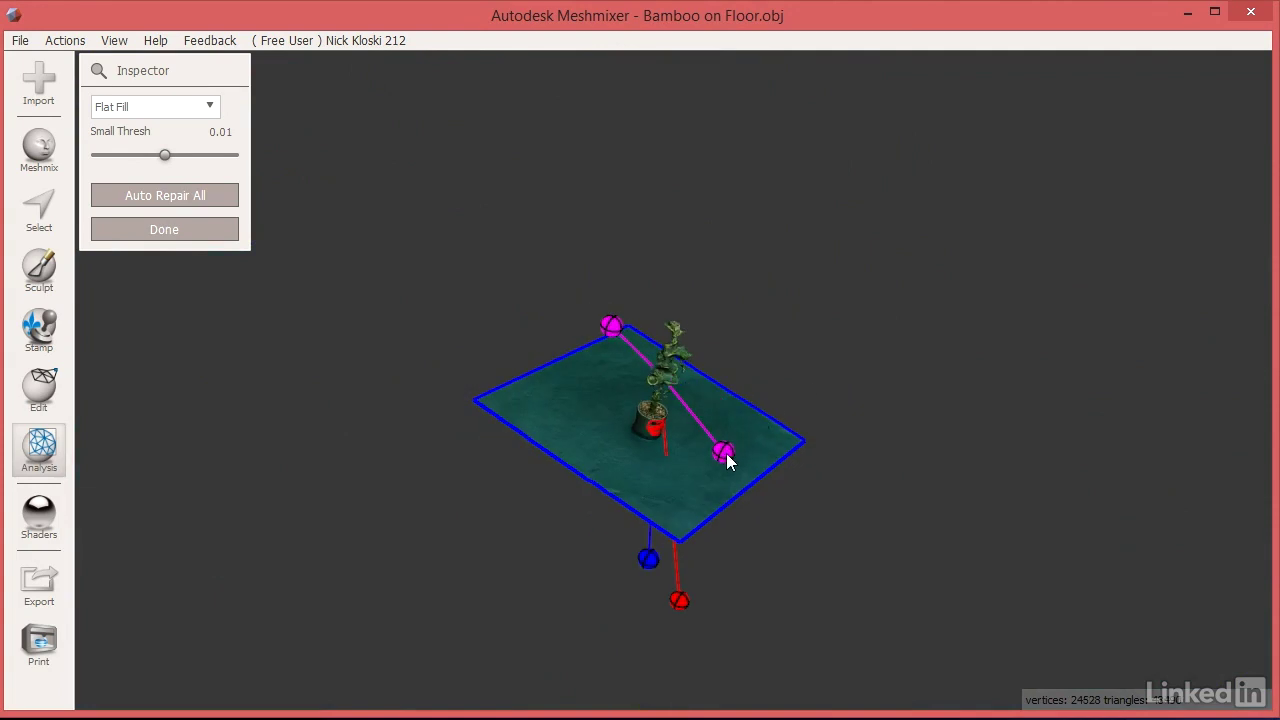
pyautogui.click(723, 452)
pyautogui.click(611, 327)
pyautogui.scroll(5, 565, 588)
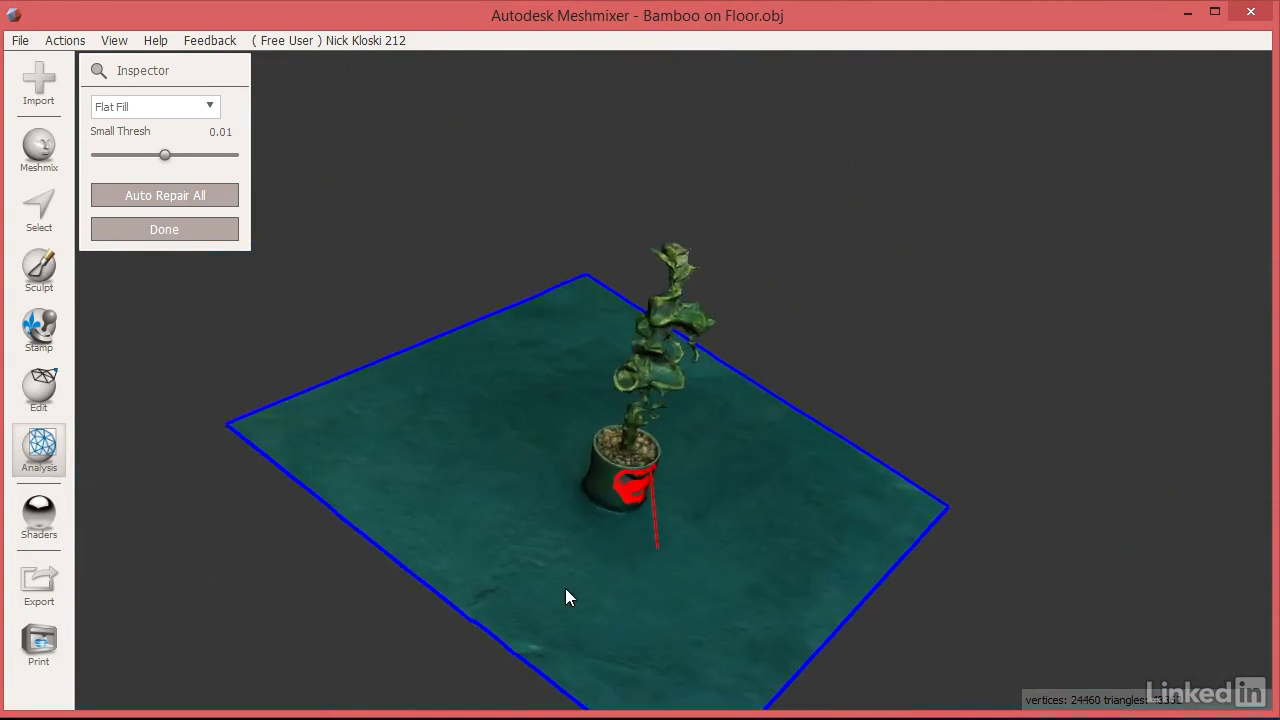
pyautogui.moveTo(712, 591); pyautogui.dragTo(766, 623, button='right')
pyautogui.moveTo(689, 654); pyautogui.dragTo(684, 578, button='right')
pyautogui.click(213, 231)
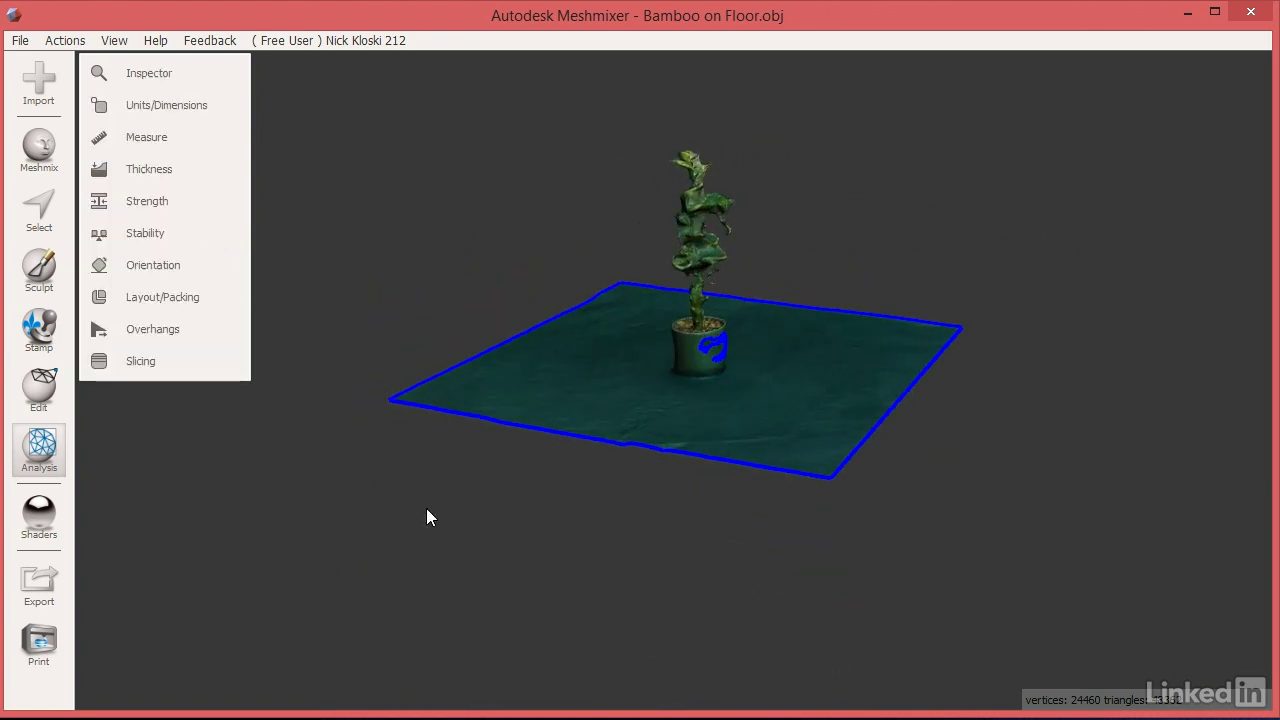
# Step: Apply the plain light-grey shader to the model in place of its texture
pyautogui.click(55, 528)
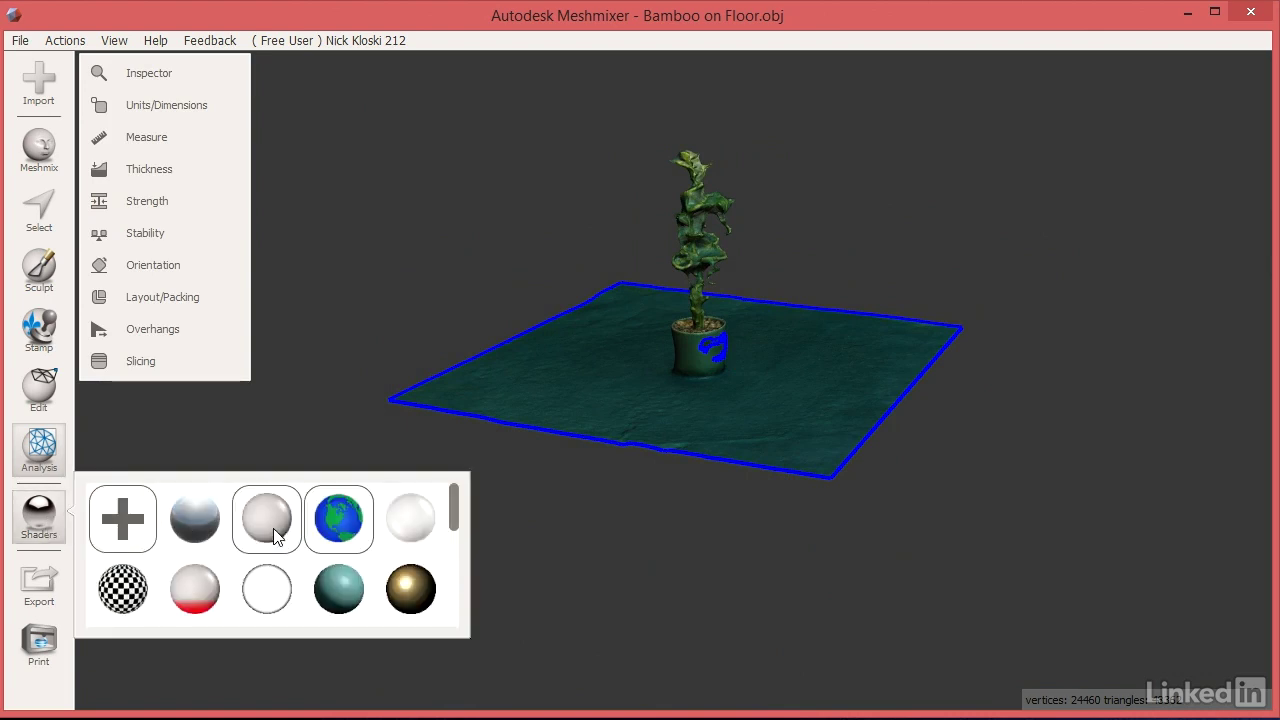
pyautogui.moveTo(277, 531); pyautogui.dragTo(506, 332)
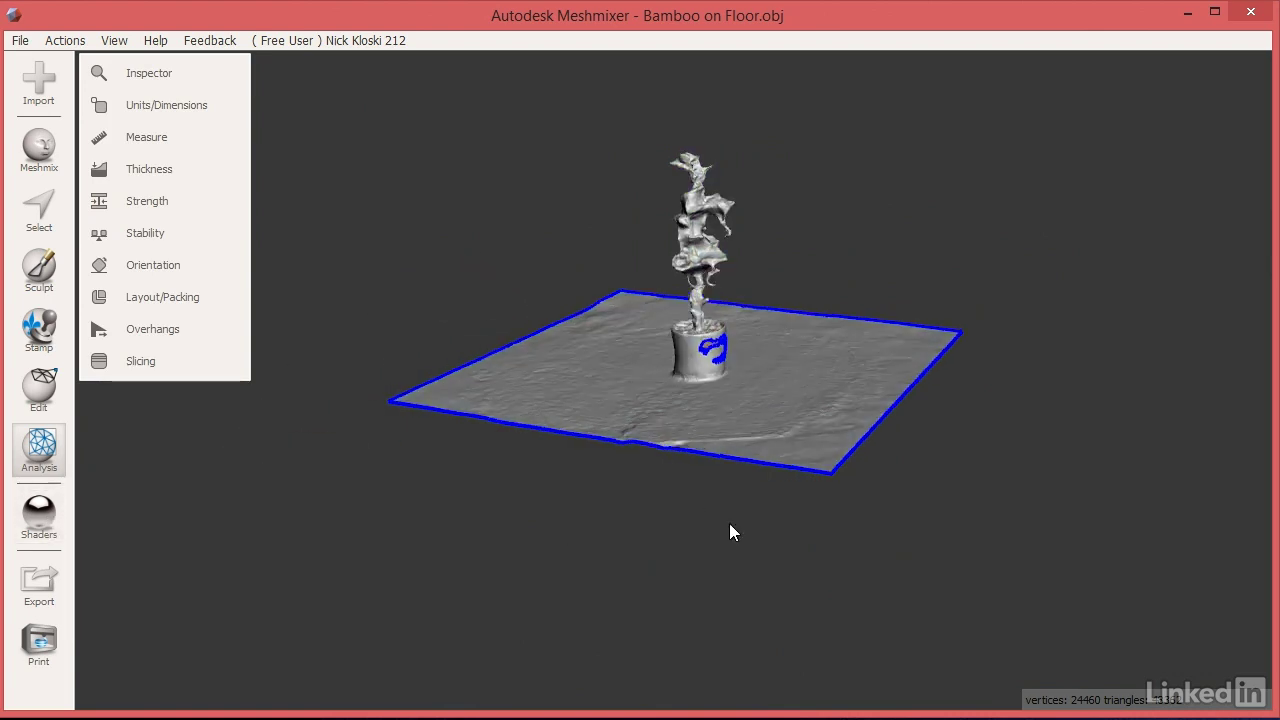
# Step: Try to plane-cut the floor away just above the pot's base, keeping the plant, and undo the cut
pyautogui.moveTo(729, 523); pyautogui.dragTo(850, 370, button='right')
pyautogui.scroll(3, 661, 466)
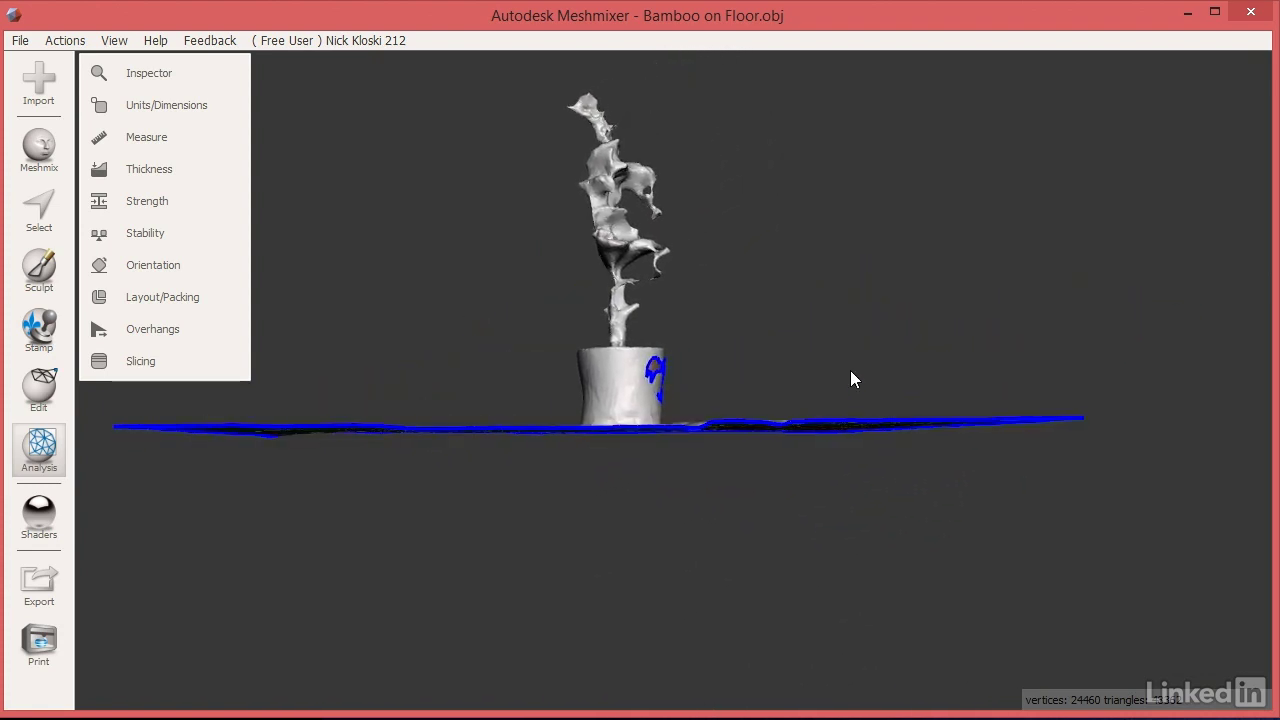
pyautogui.click(39, 392)
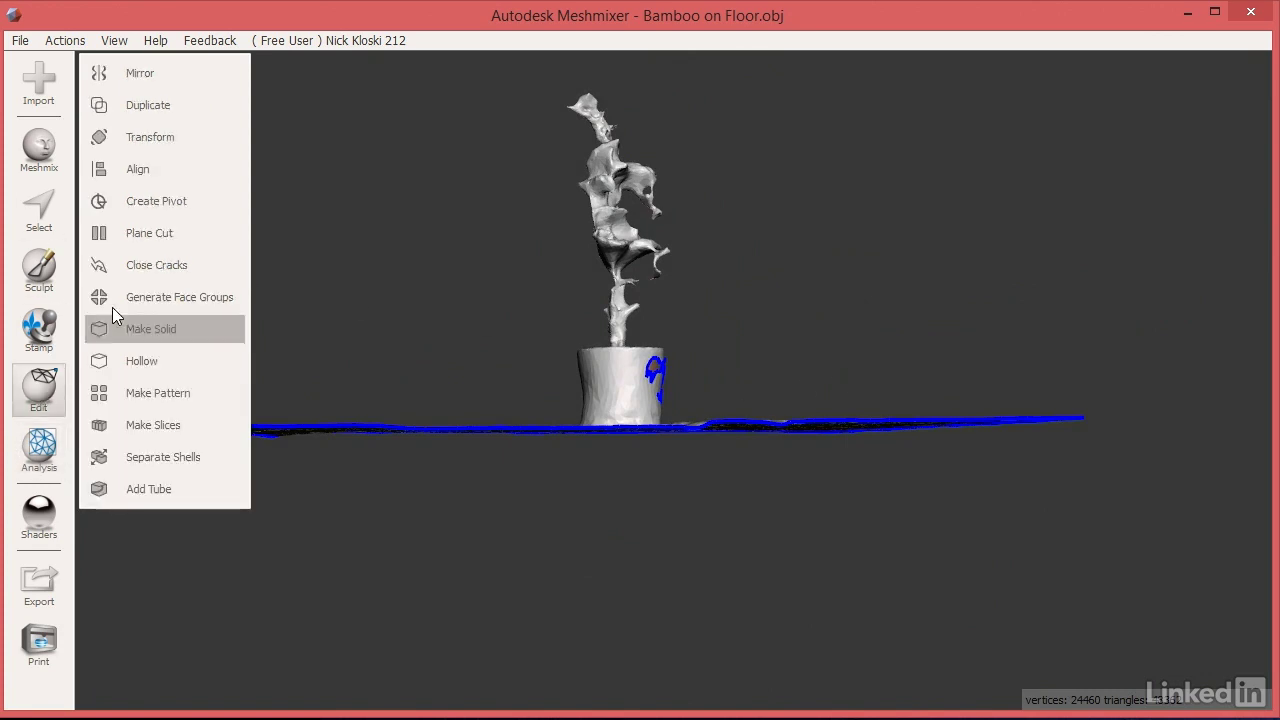
pyautogui.click(145, 233)
pyautogui.moveTo(556, 415); pyautogui.dragTo(688, 413)
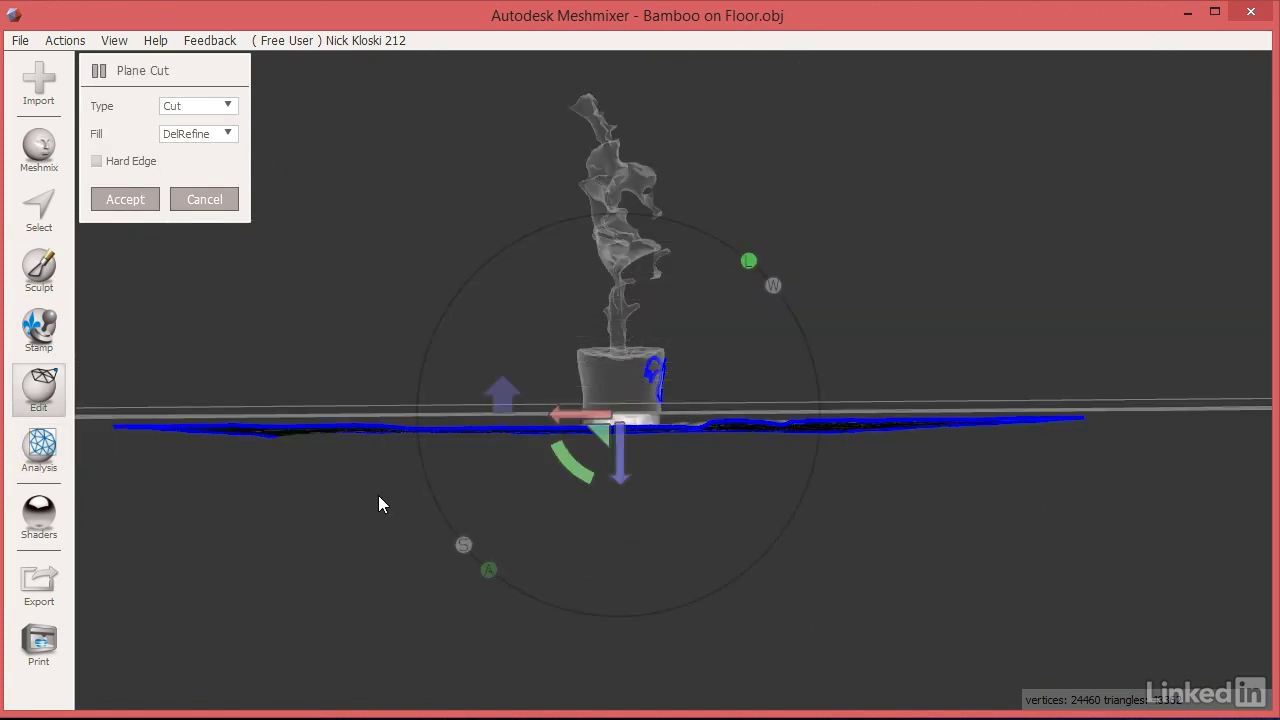
pyautogui.click(499, 392)
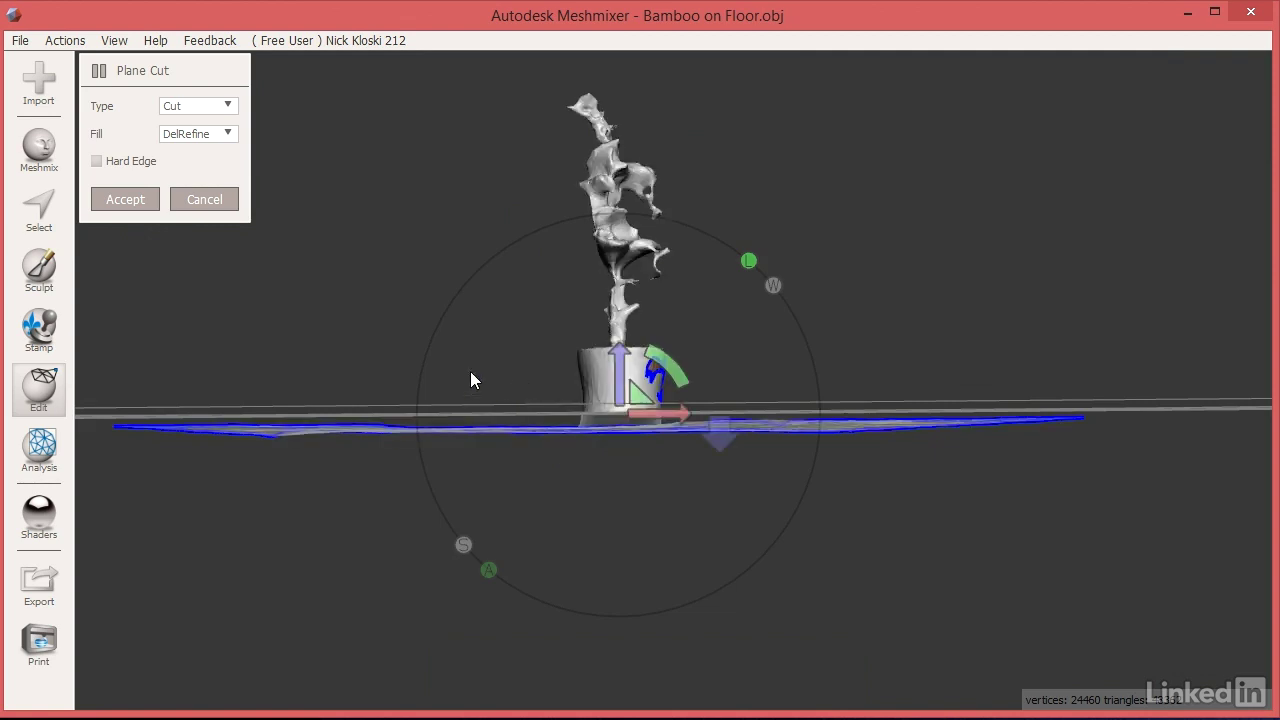
pyautogui.click(130, 200)
pyautogui.moveTo(385, 168); pyautogui.dragTo(451, 485, button='right')
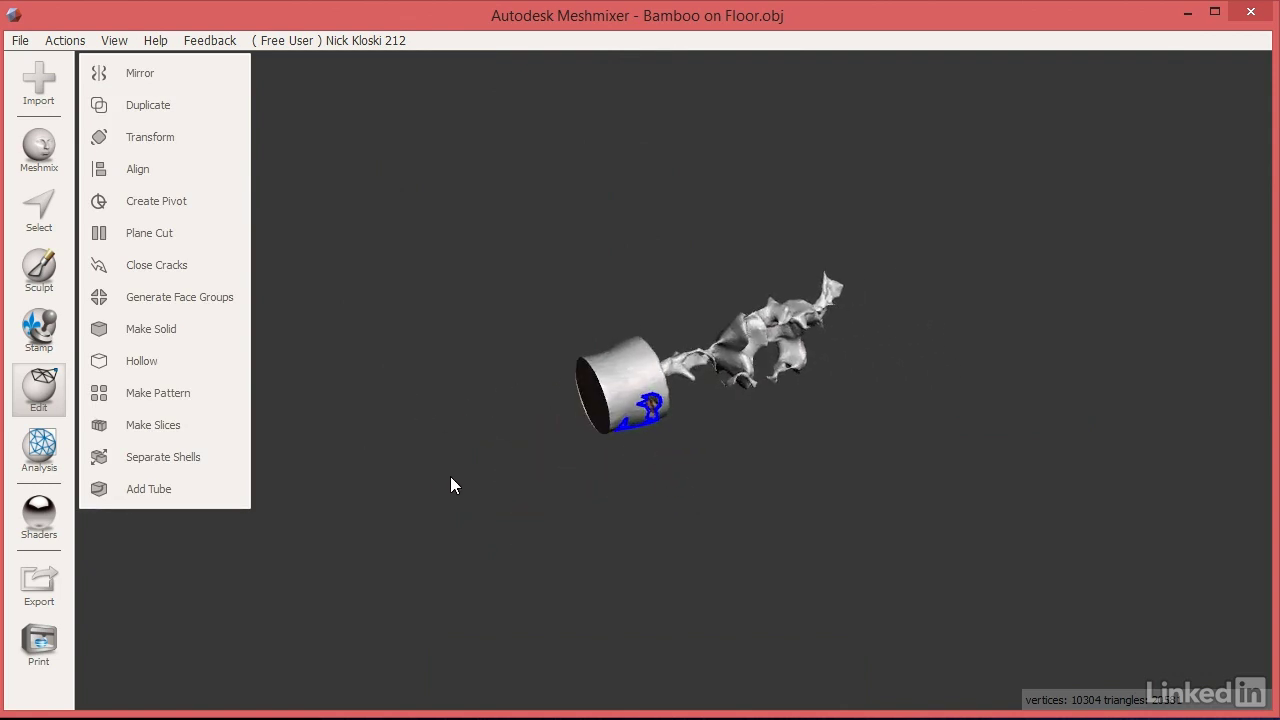
pyautogui.hotkey('ctrl', 'z')
# Step: Try a tilted plane cut that slices off the floor around the pot's base, undo it and cancel the Plane Cut
pyautogui.moveTo(518, 398); pyautogui.dragTo(691, 489, button='right')
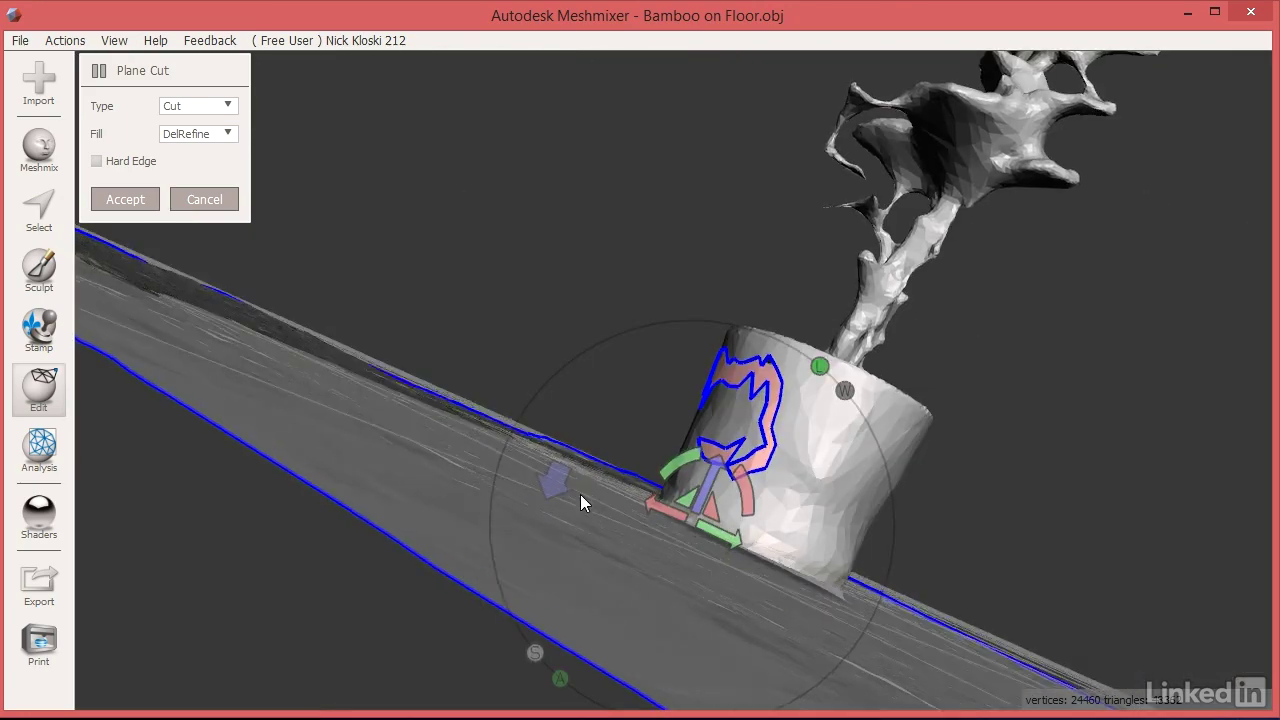
pyautogui.scroll(2, 580, 503)
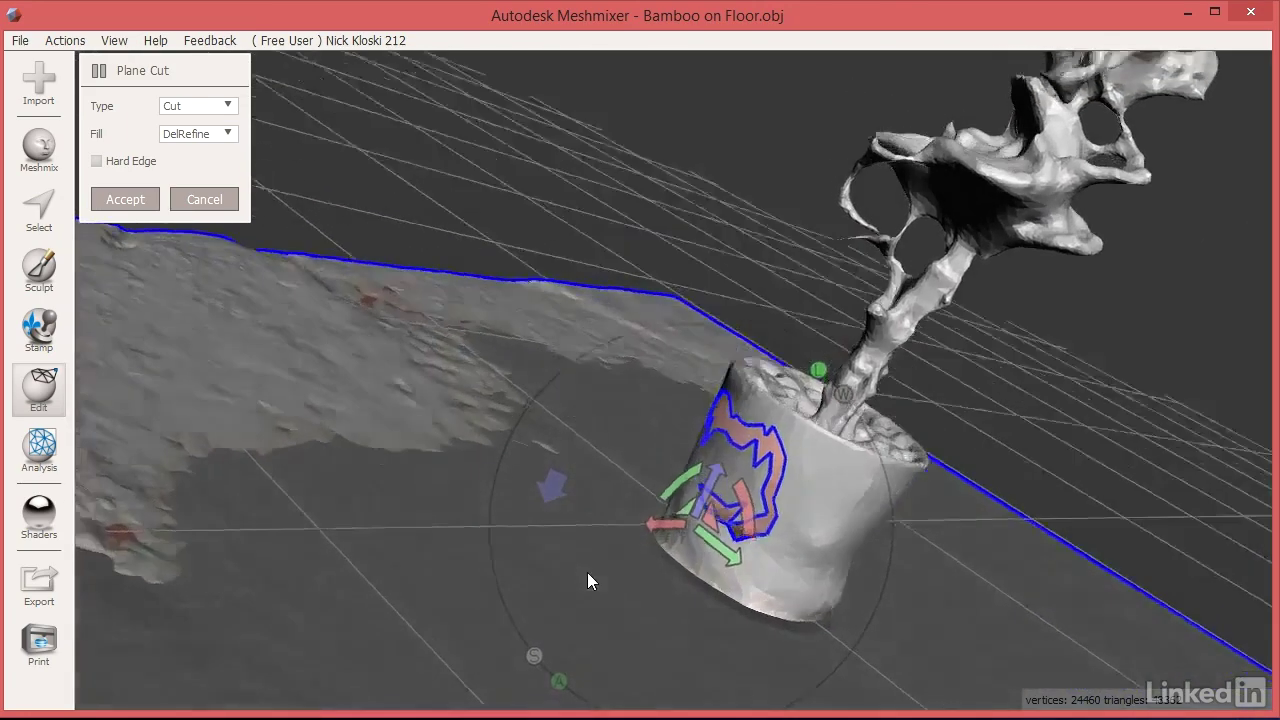
pyautogui.moveTo(587, 572); pyautogui.dragTo(631, 626, button='right')
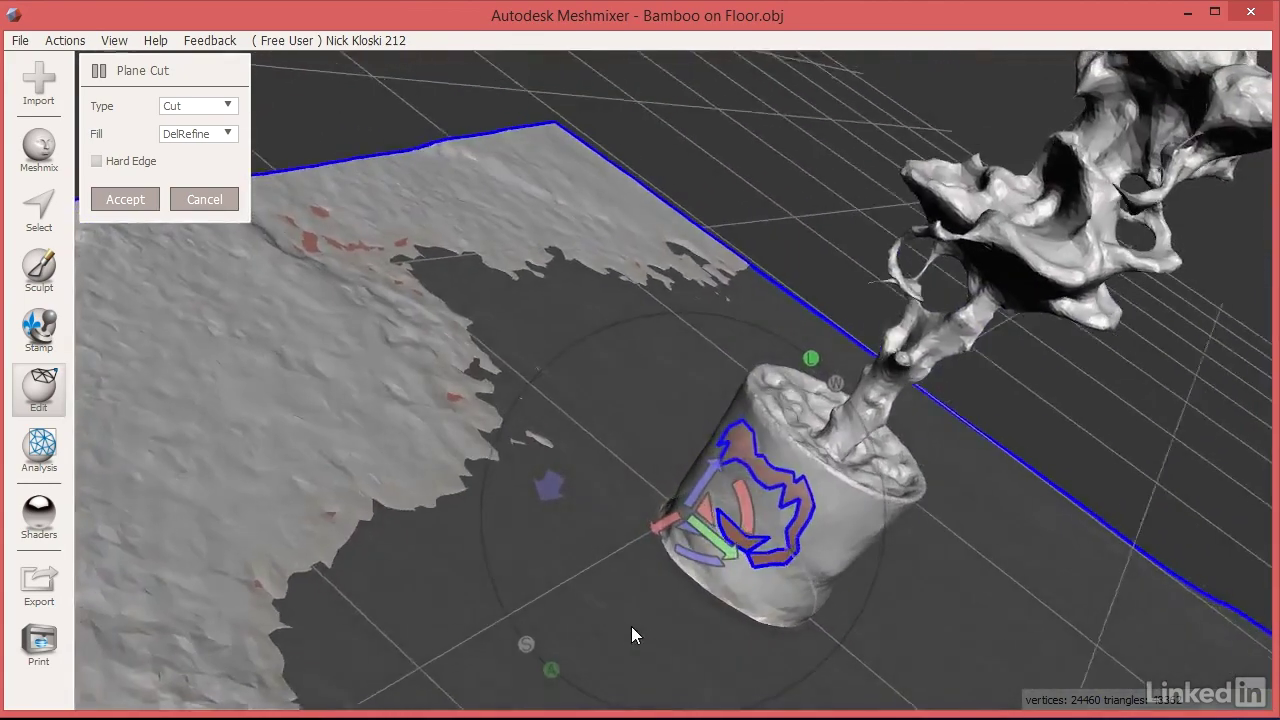
pyautogui.click(125, 199)
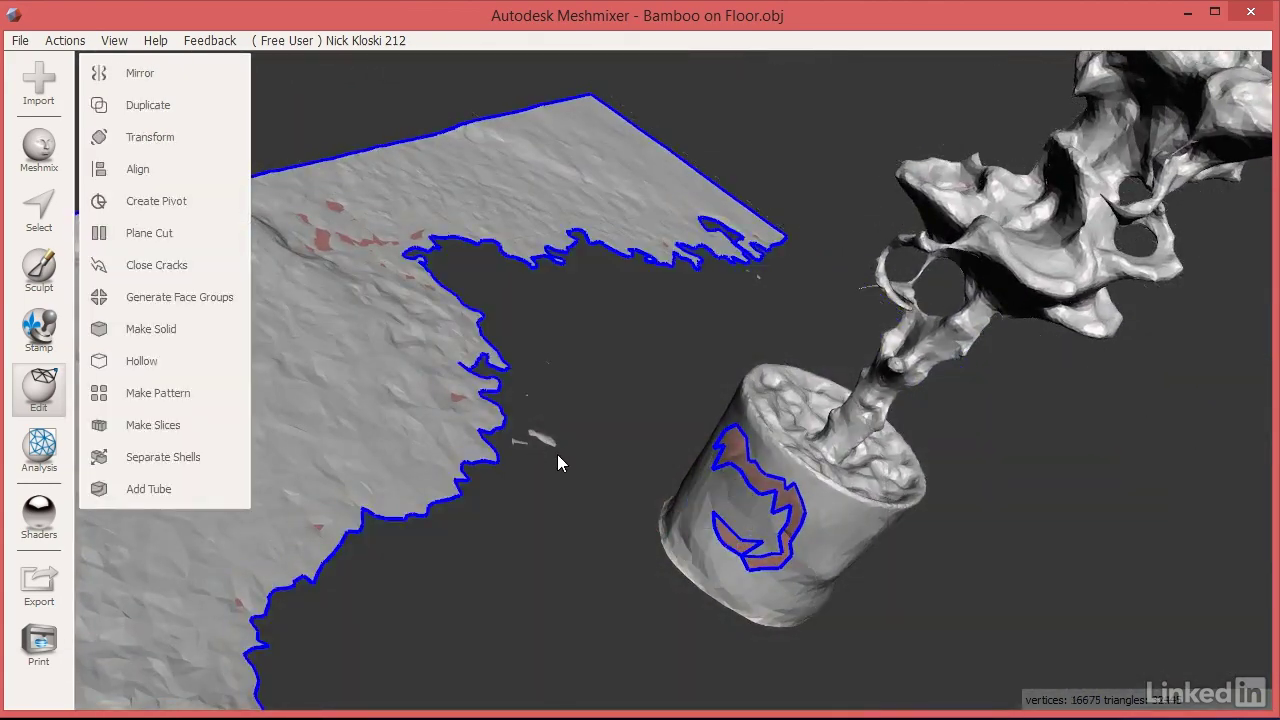
pyautogui.scroll(-5, 557, 454)
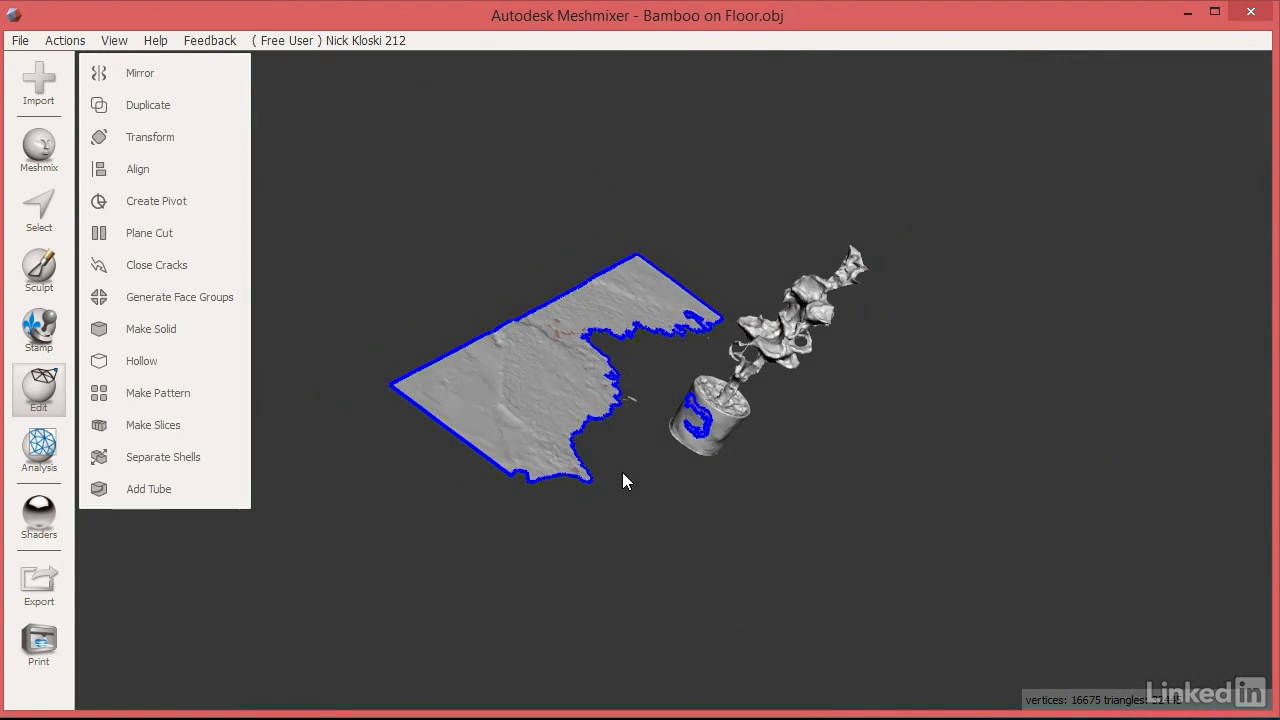
pyautogui.hotkey('ctrl', 'z')
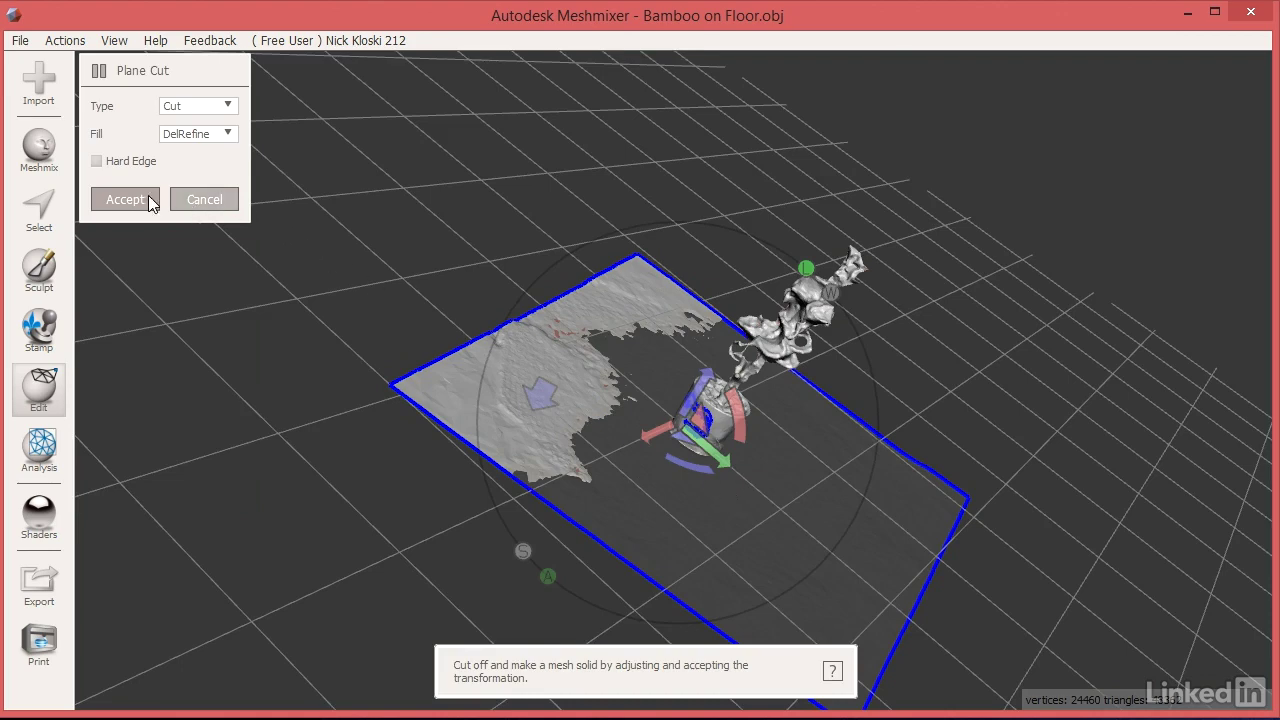
pyautogui.click(211, 203)
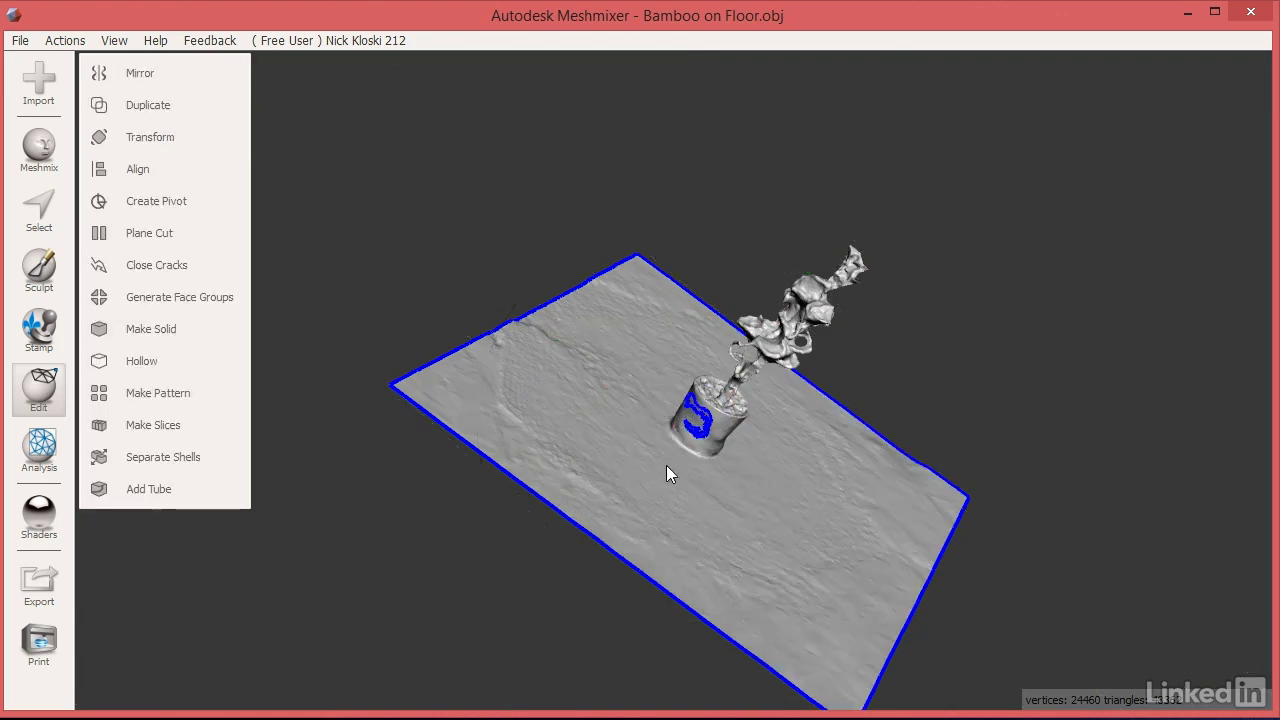
# Step: Select the ring of faces bordering the two jagged holes in the pot's side with the Unwrap Brush at size 7
pyautogui.scroll(3, 745, 489)
pyautogui.moveTo(745, 489); pyautogui.dragTo(690, 498, button='middle')
pyautogui.scroll(8, 648, 546)
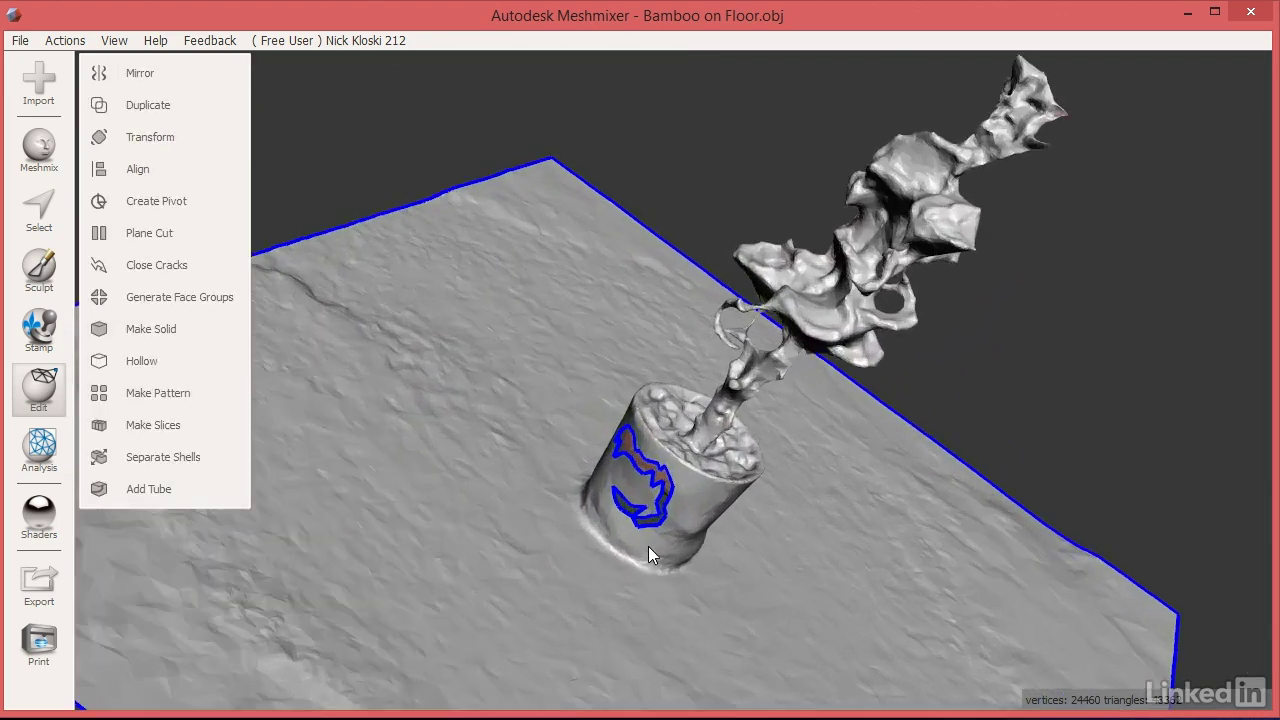
pyautogui.scroll(-3, 605, 530)
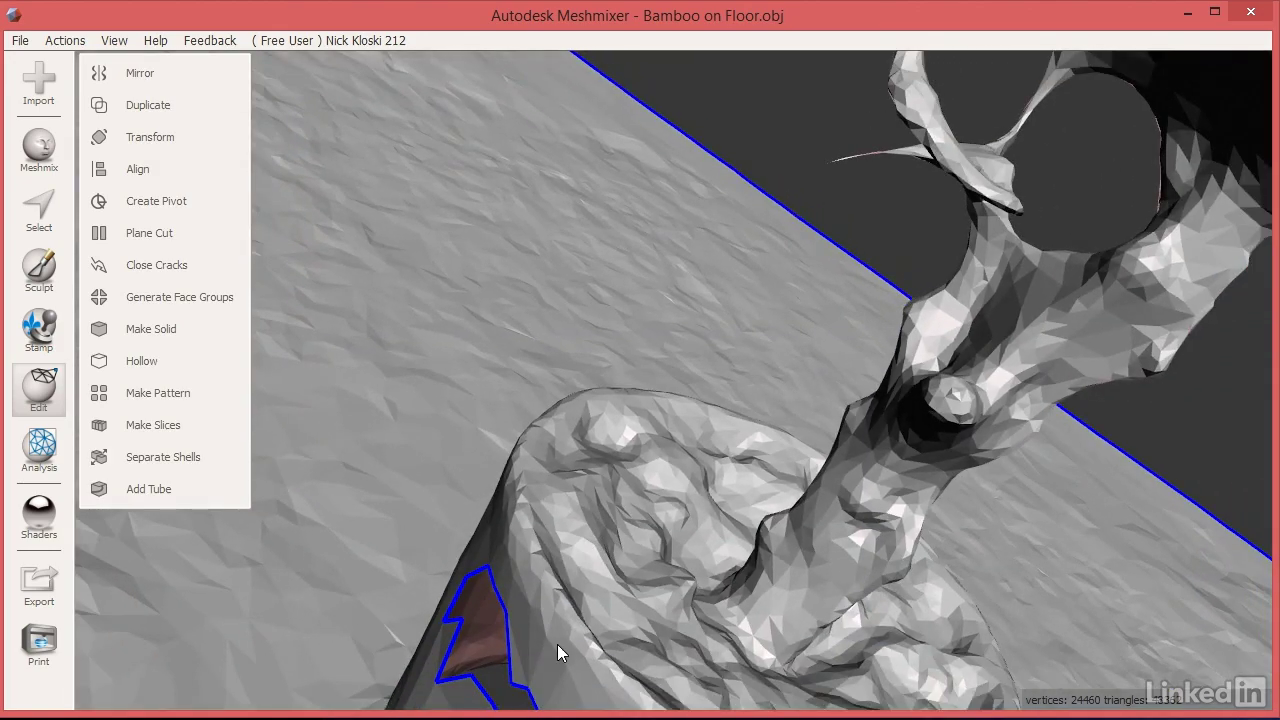
pyautogui.scroll(-3, 557, 644)
pyautogui.moveTo(557, 644); pyautogui.dragTo(655, 586, button='right')
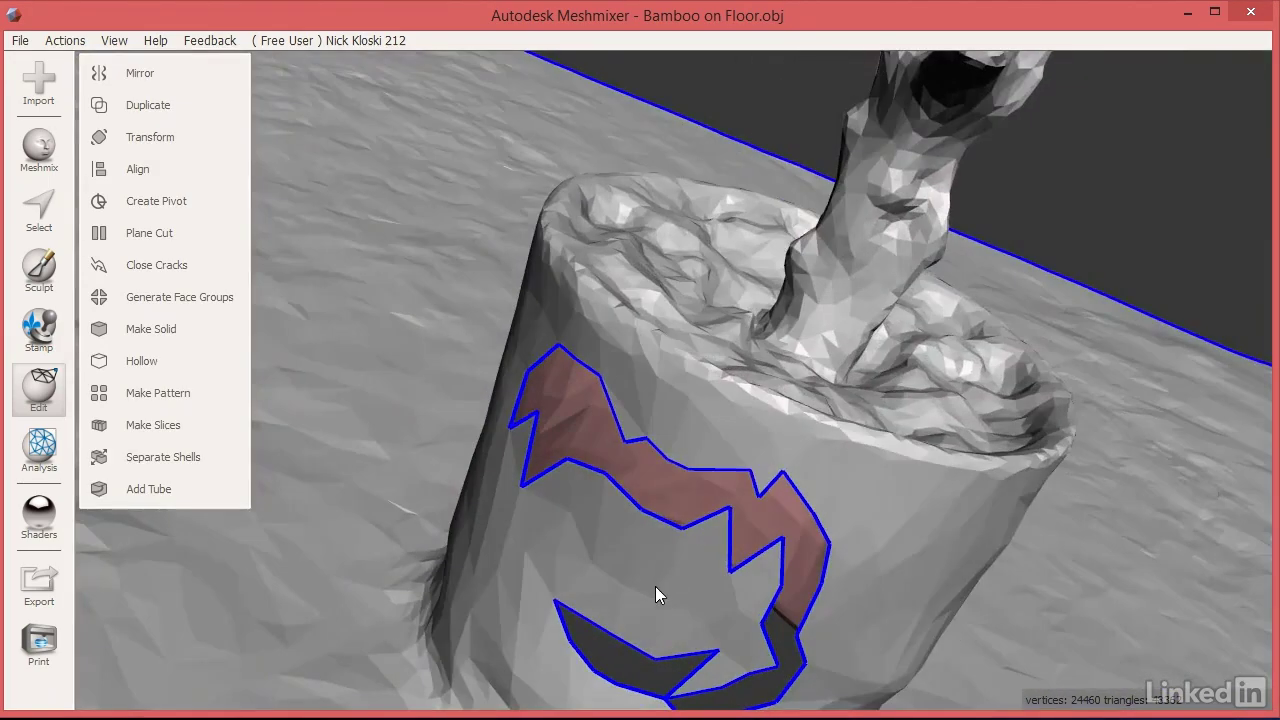
pyautogui.moveTo(680, 577); pyautogui.dragTo(778, 439, button='middle')
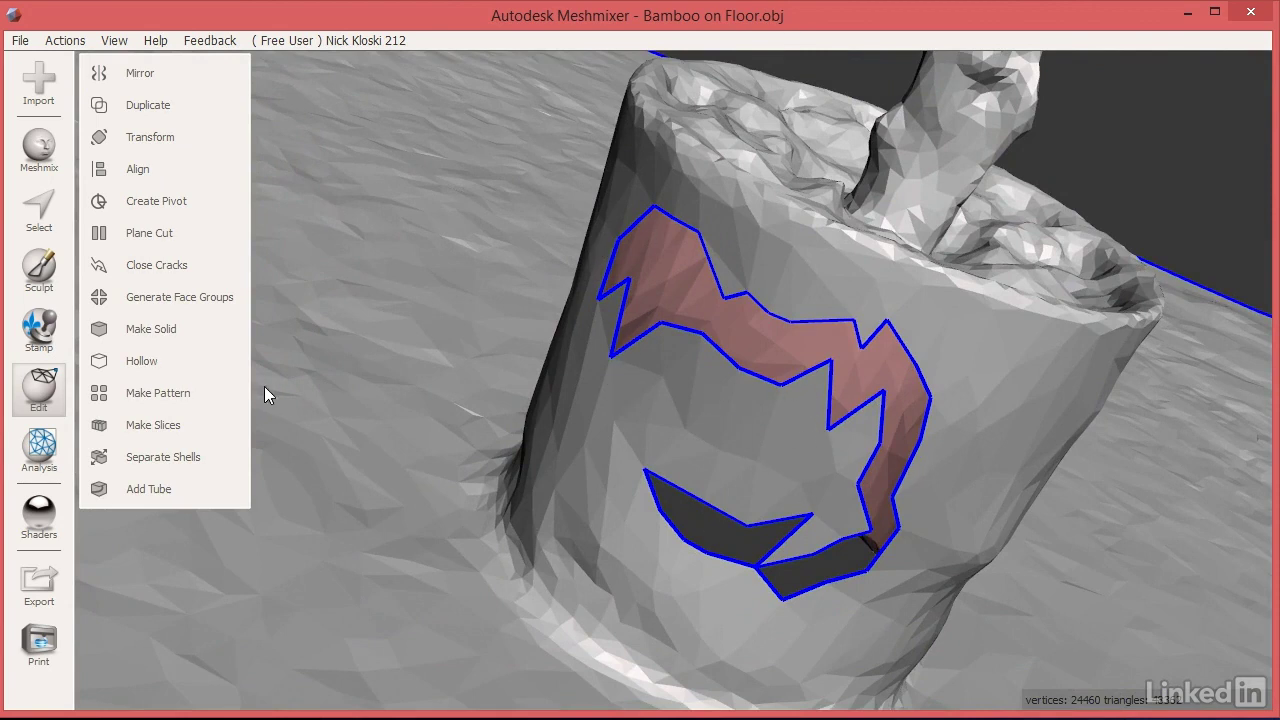
pyautogui.click(40, 212)
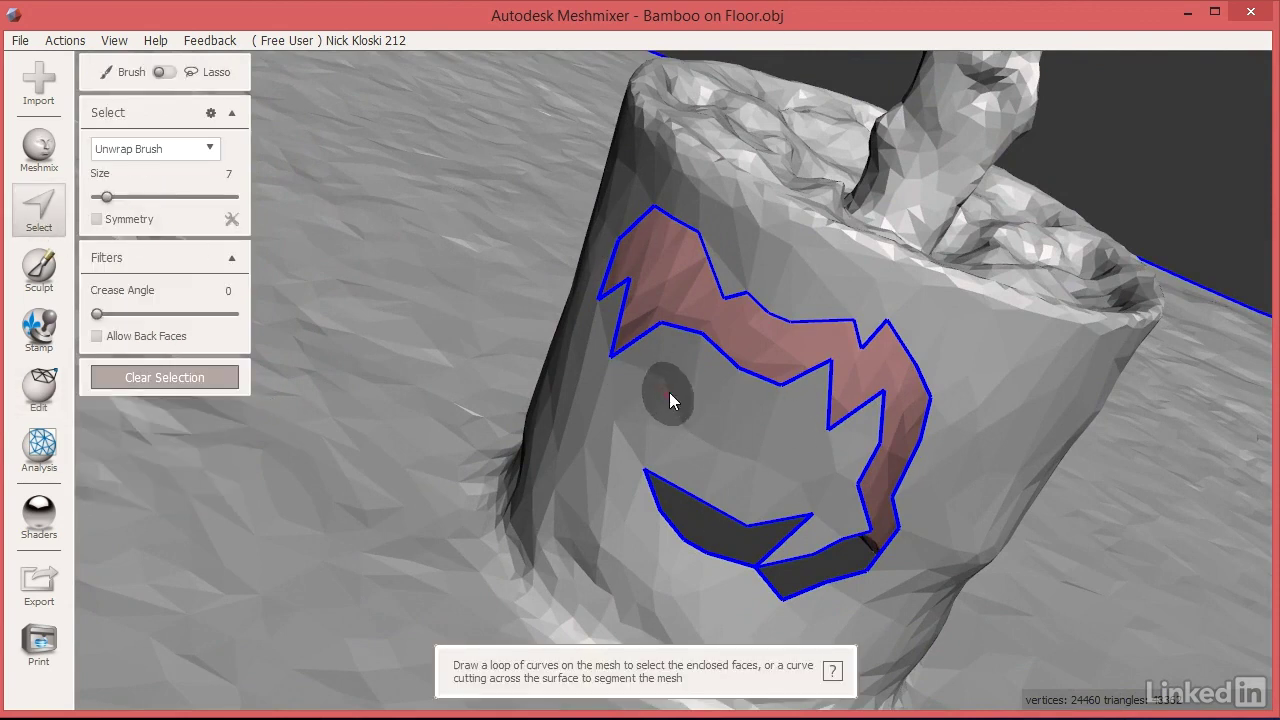
pyautogui.click(671, 330)
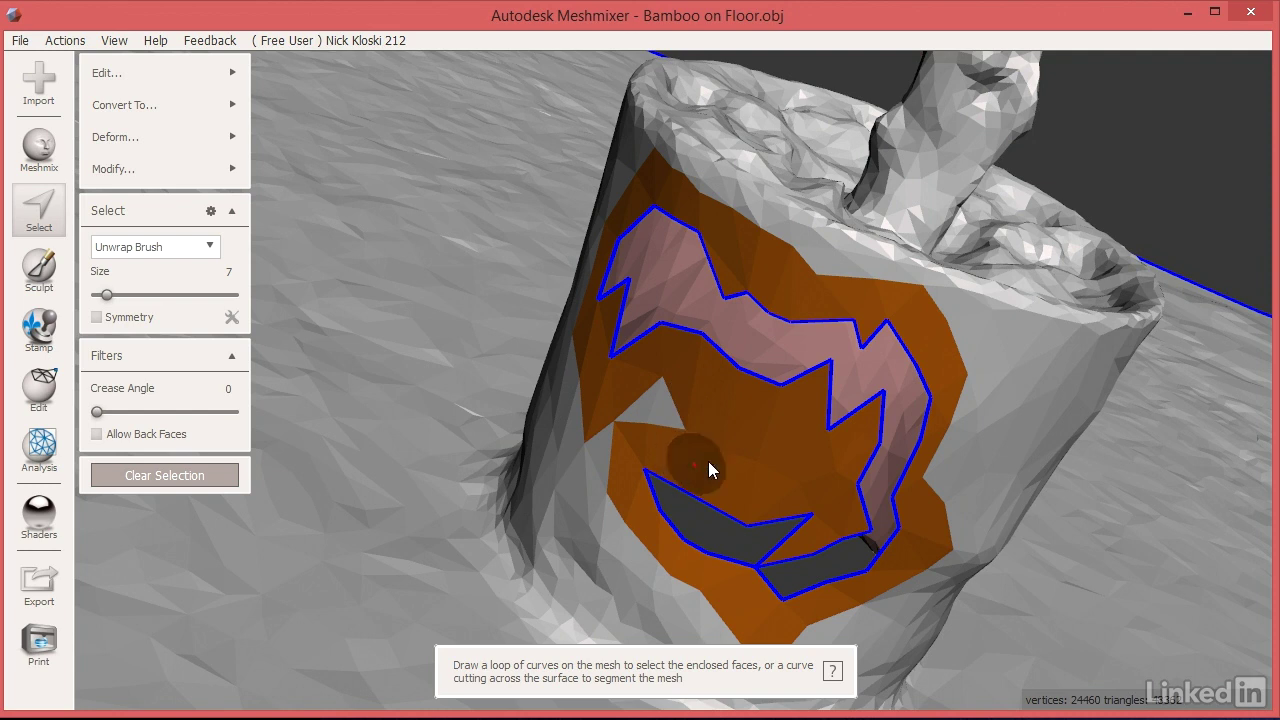
# Step: Try Smooth Boundary on the faces selected around the pot's two holes, and cancel it
pyautogui.moveTo(210, 82)
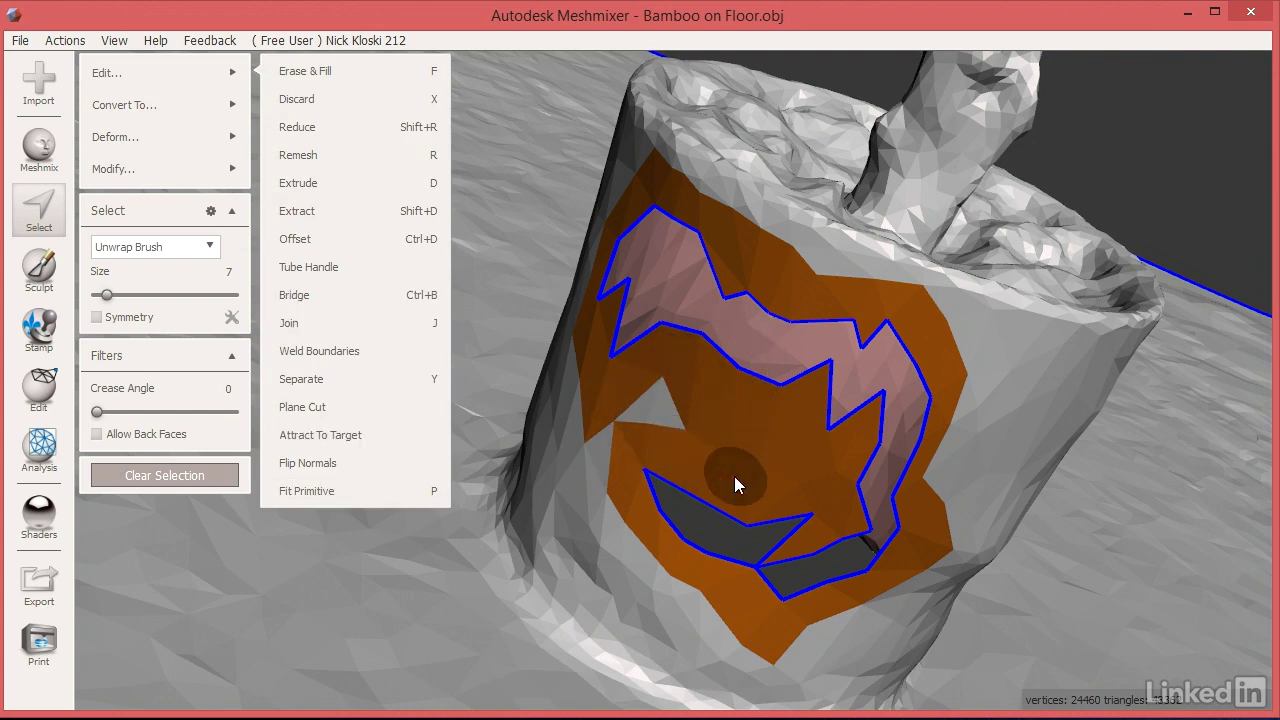
pyautogui.moveTo(159, 138)
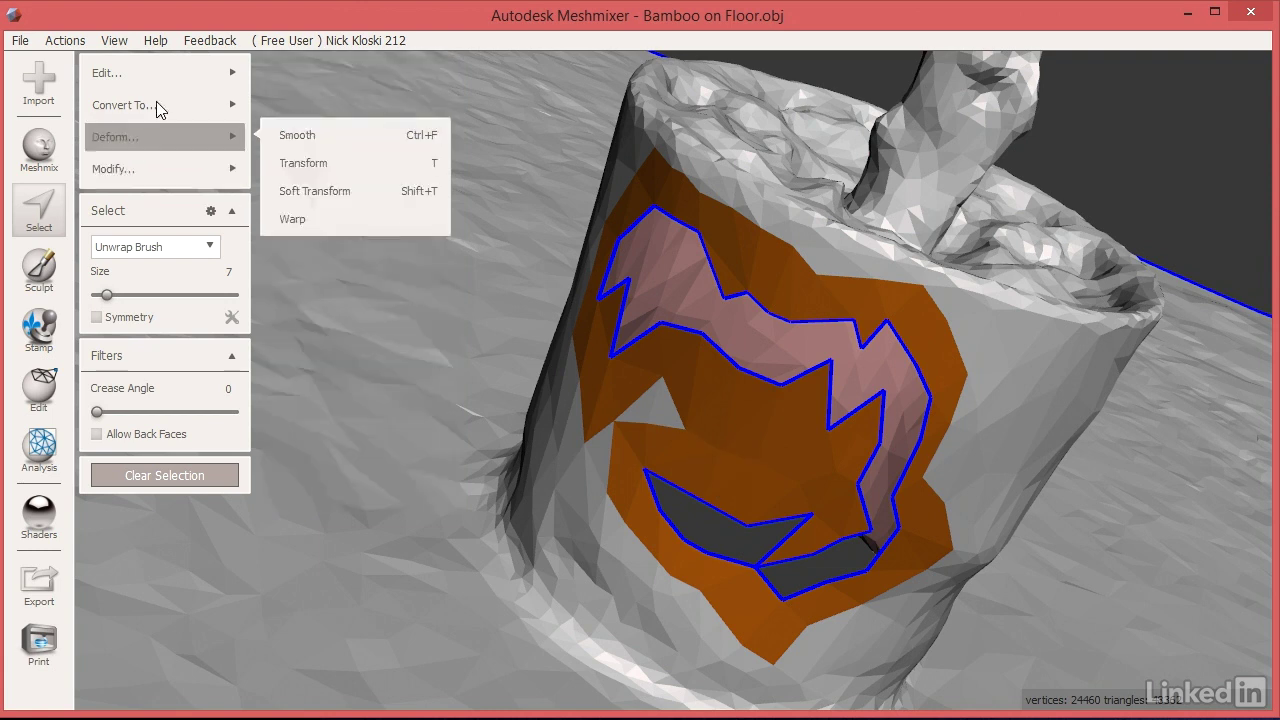
pyautogui.moveTo(158, 77)
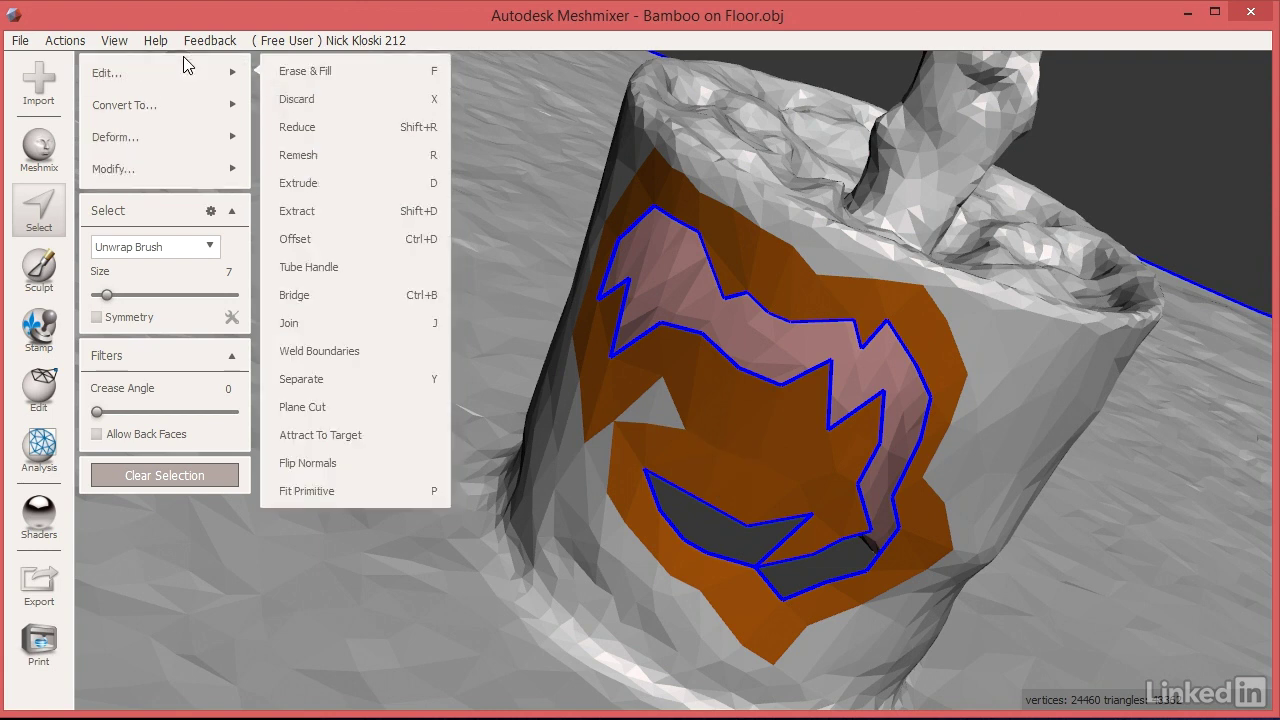
pyautogui.moveTo(148, 169)
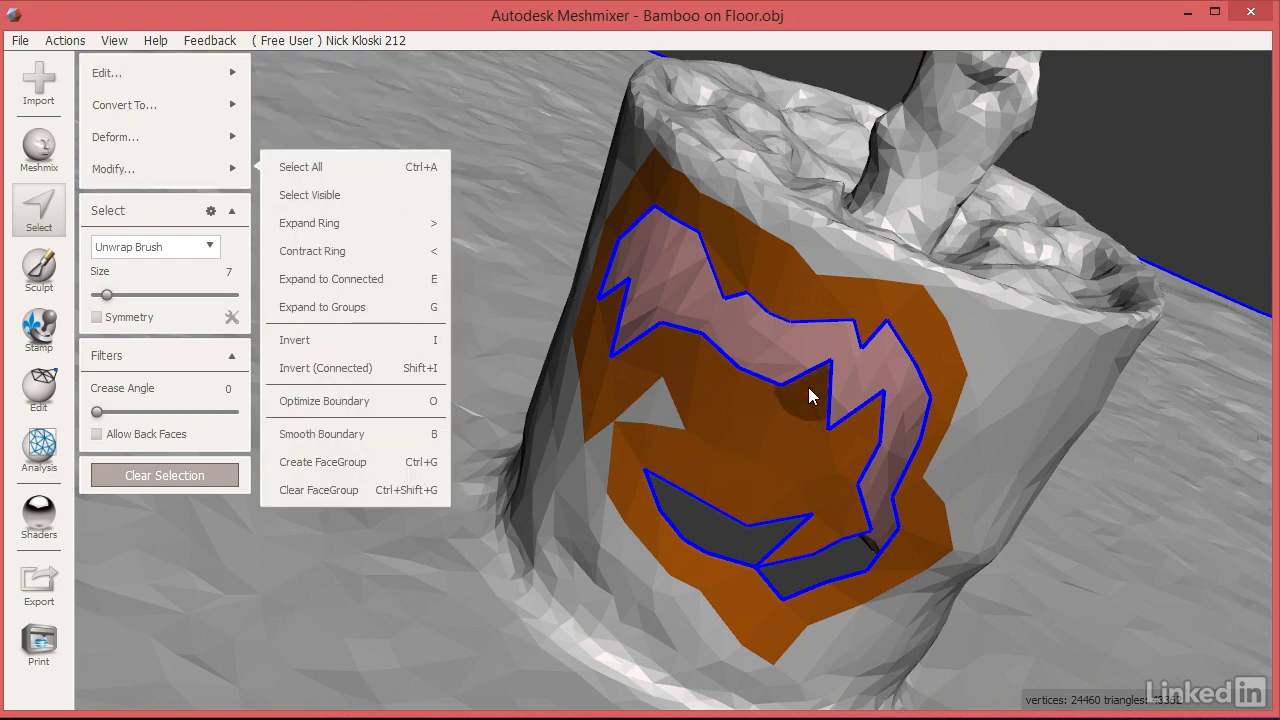
pyautogui.click(346, 436)
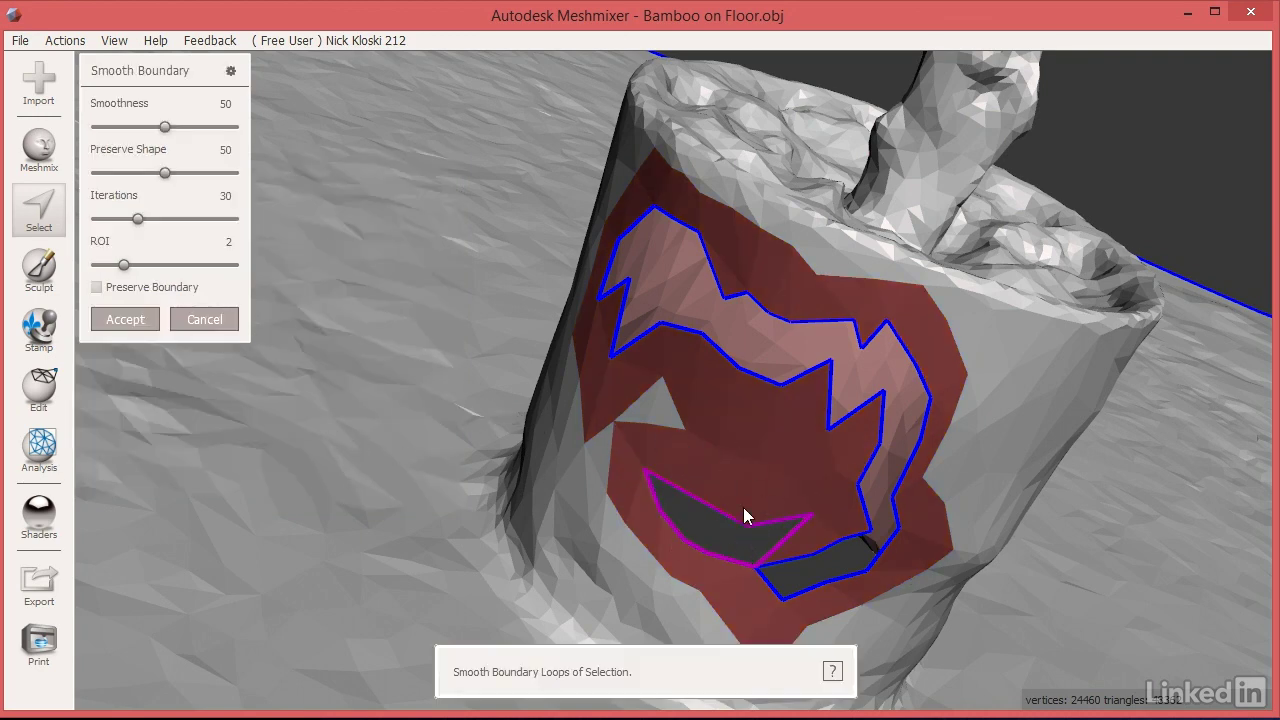
pyautogui.moveTo(743, 507)
pyautogui.mouseDown(button='right')
pyautogui.moveTo(783, 489)
pyautogui.moveTo(751, 531)
pyautogui.mouseUp(button='right')
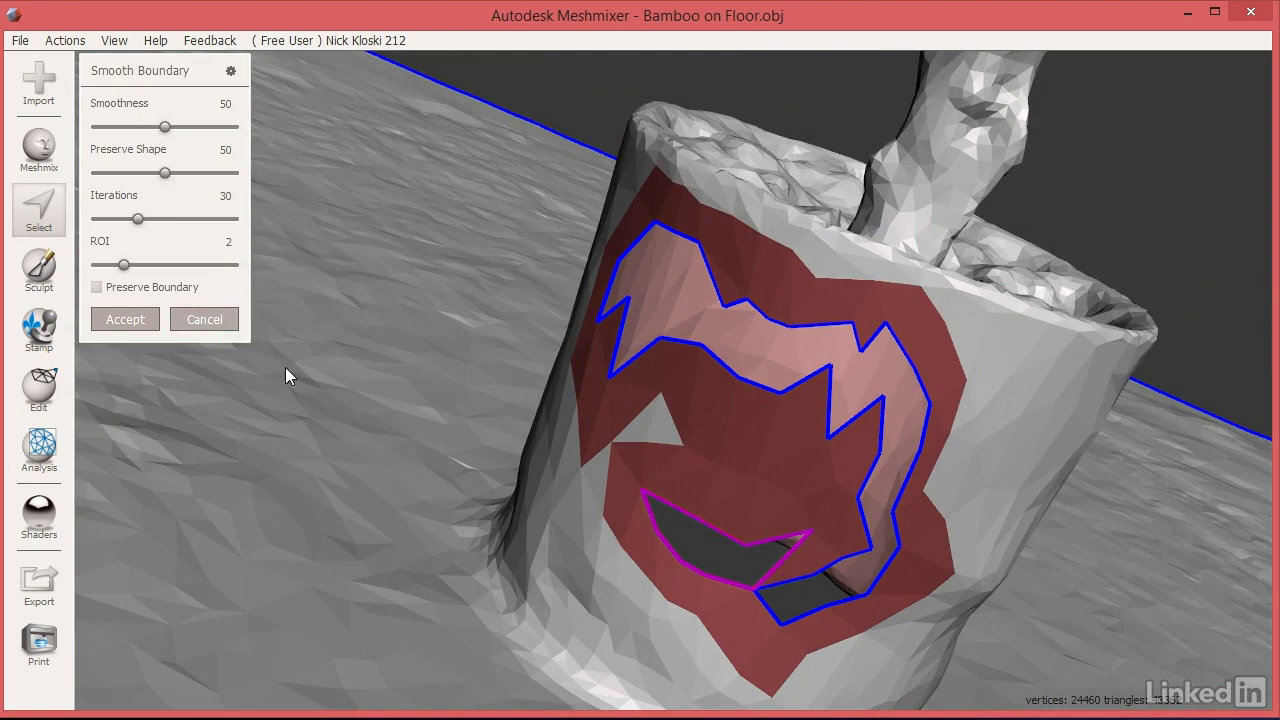
pyautogui.click(203, 322)
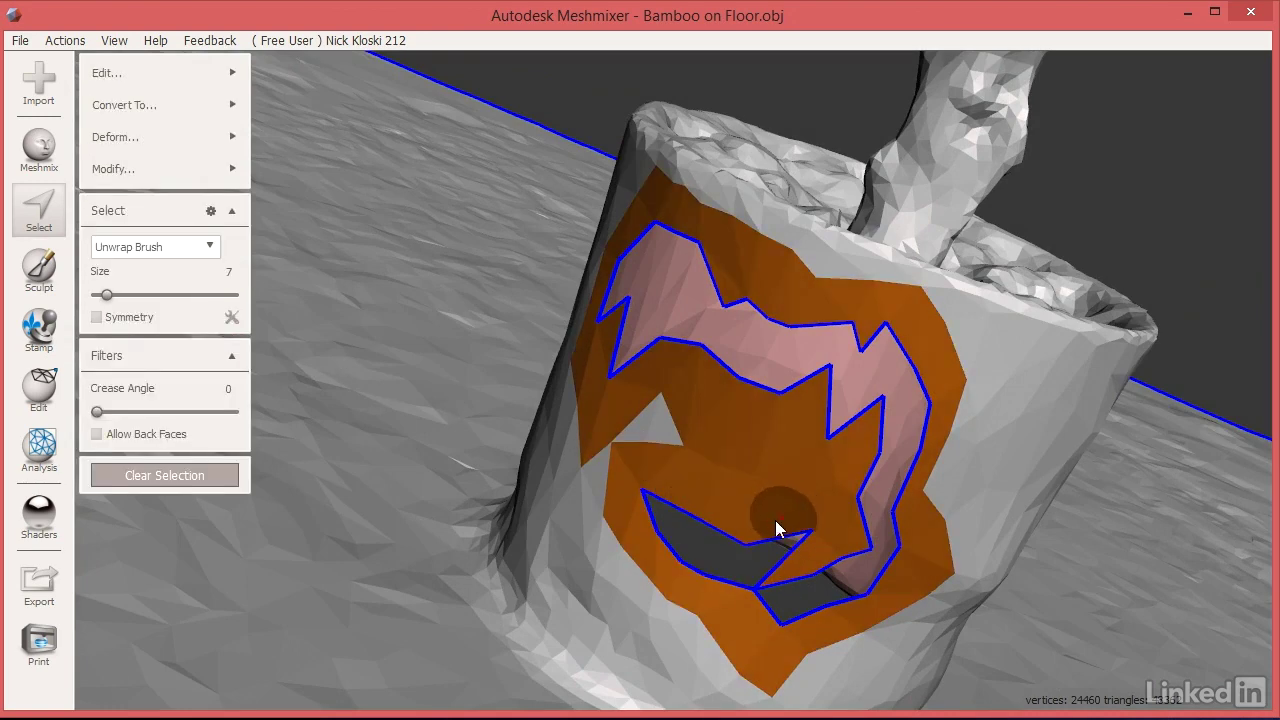
# Step: Deselect the faces surrounding the smaller, lower hole in the pot's side
pyautogui.moveTo(691, 480); pyautogui.dragTo(745, 440, button='right')
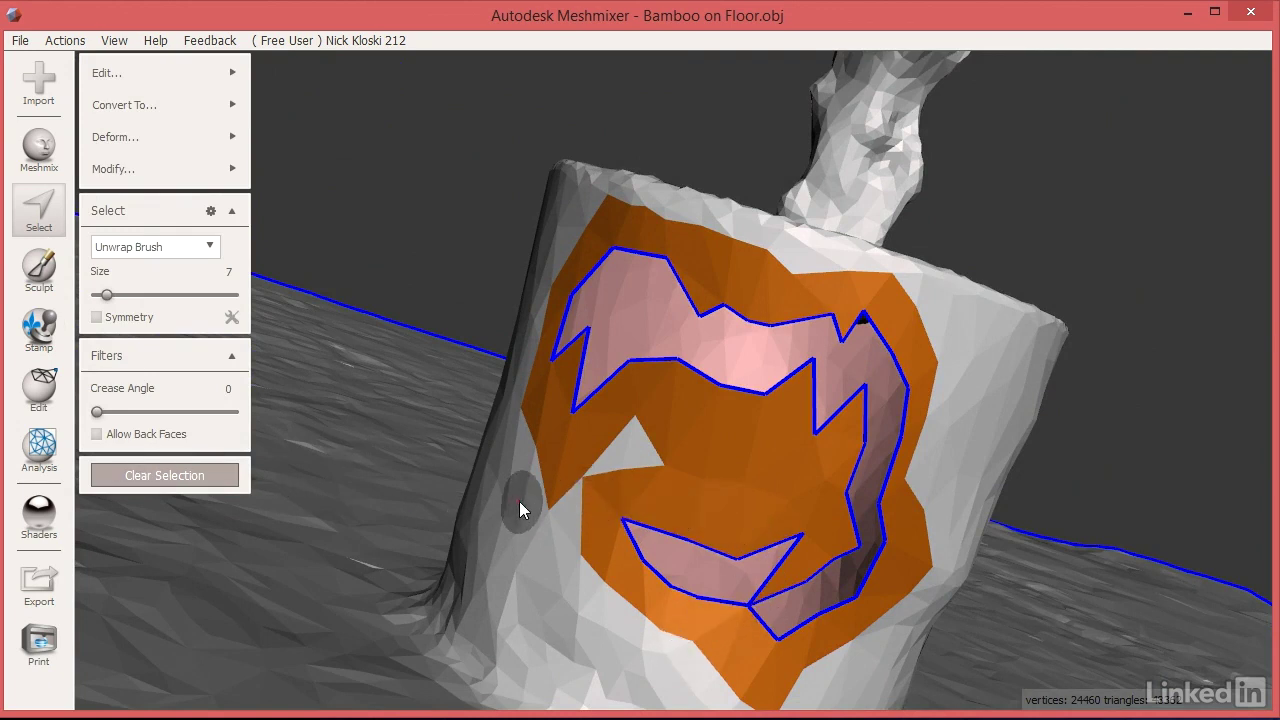
pyautogui.moveTo(609, 558)
pyautogui.keyDown('ctrl'); pyautogui.mouseDown()
pyautogui.moveTo(593, 533)
pyautogui.moveTo(684, 507)
pyautogui.moveTo(753, 522)
pyautogui.moveTo(810, 555)
pyautogui.moveTo(808, 527)
pyautogui.moveTo(645, 514)
pyautogui.moveTo(627, 590)
pyautogui.mouseUp(); pyautogui.keyUp('ctrl')
pyautogui.moveTo(693, 615)
pyautogui.keyDown('ctrl'); pyautogui.mouseDown()
pyautogui.moveTo(718, 640)
pyautogui.moveTo(711, 623)
pyautogui.mouseUp(); pyautogui.keyUp('ctrl')
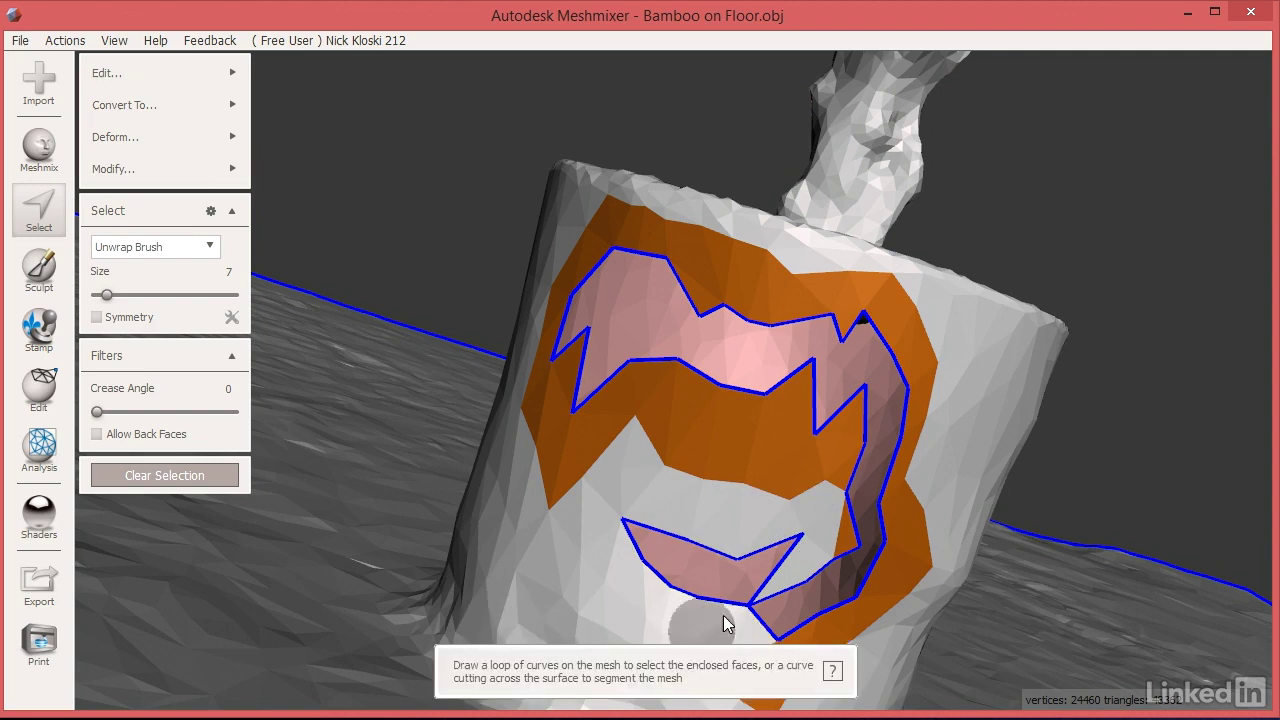
pyautogui.moveTo(788, 558)
pyautogui.mouseDown(button='right')
pyautogui.moveTo(772, 535)
pyautogui.moveTo(755, 540)
pyautogui.moveTo(728, 475)
pyautogui.mouseUp(button='right')
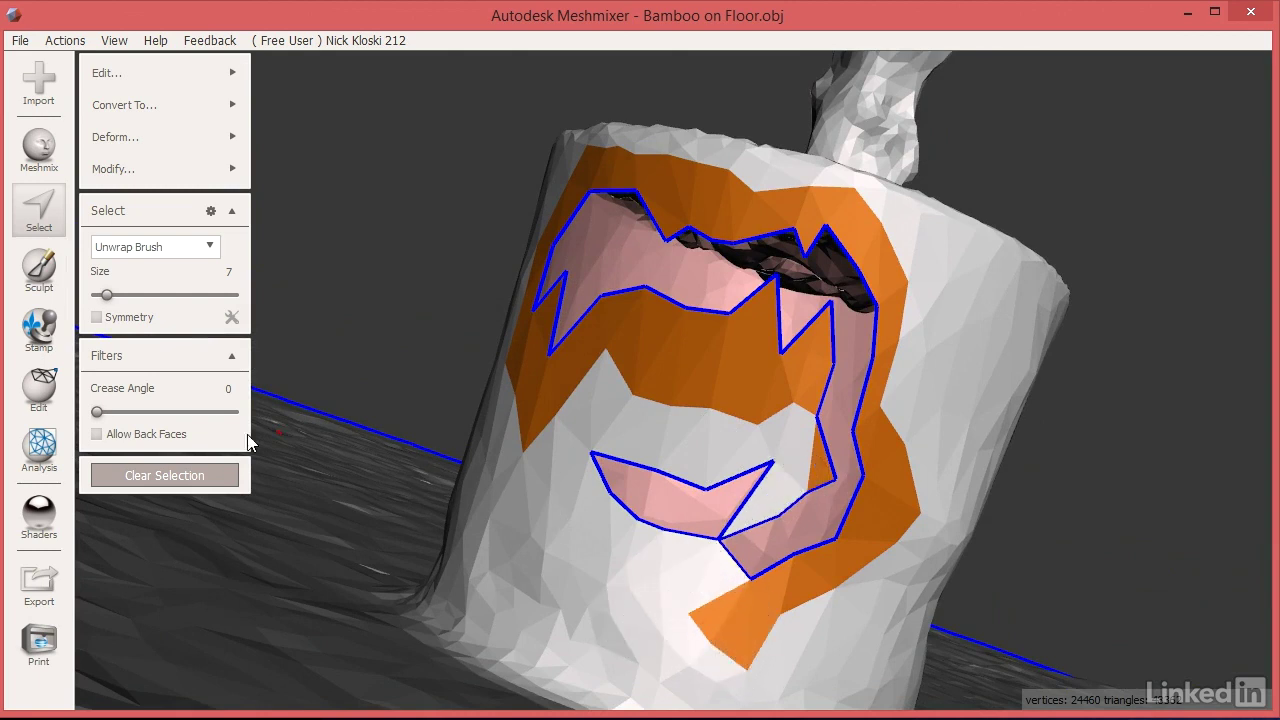
# Step: Clear the selection and delete the few faces below the point where the two pot holes meet, merging them into one opening
pyautogui.click(198, 481)
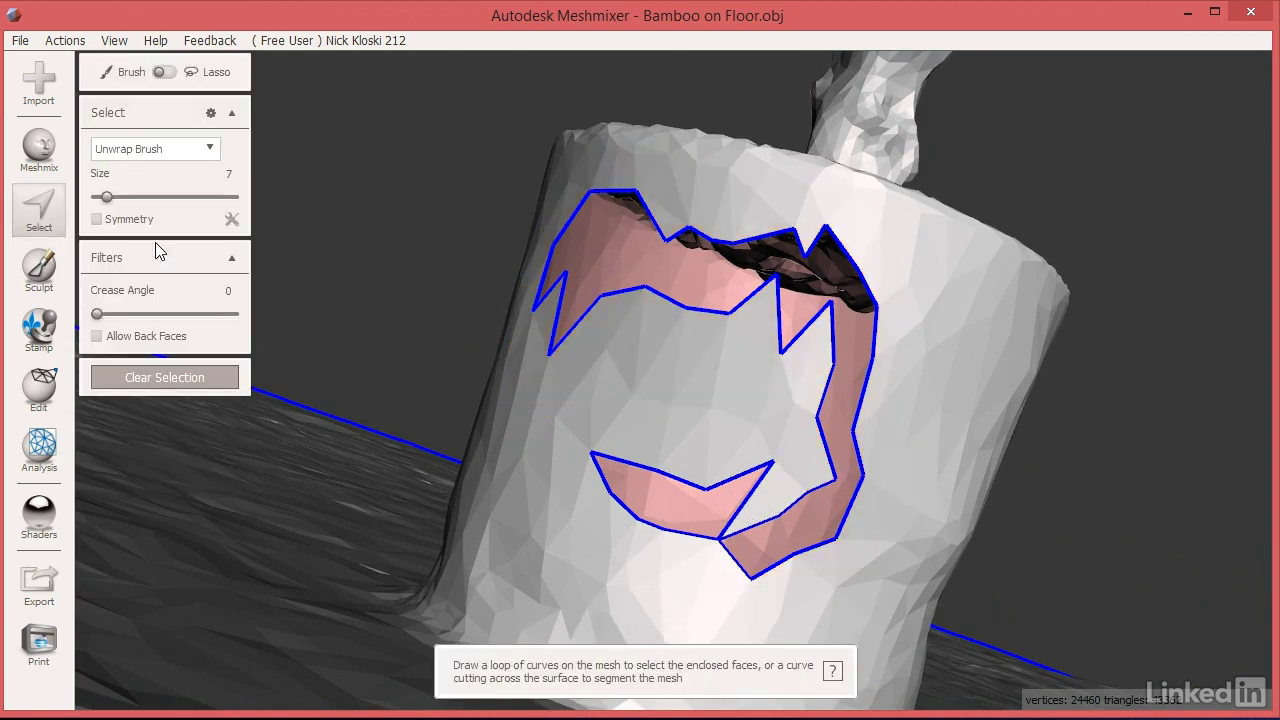
pyautogui.moveTo(724, 566); pyautogui.dragTo(693, 558)
pyautogui.click(688, 546)
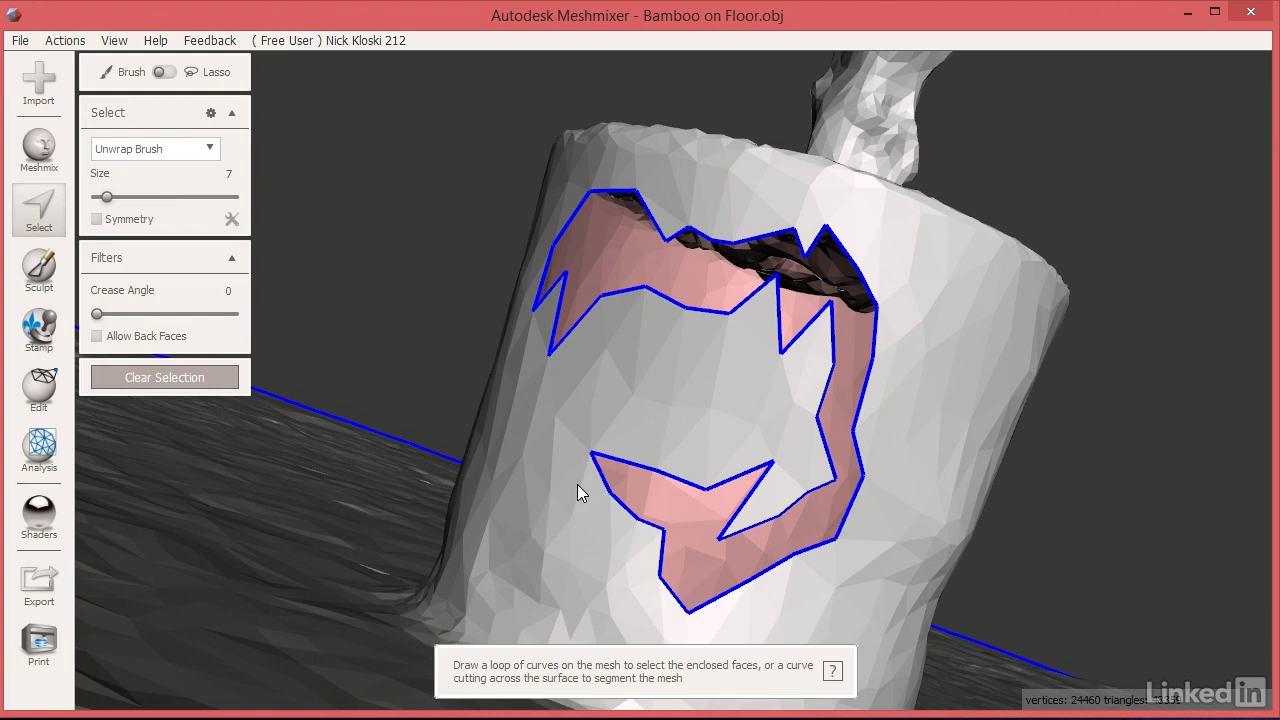
# Step: Select the faces bordering the merged pot hole, try Smooth Boundary on them, and cancel it
pyautogui.click(705, 483)
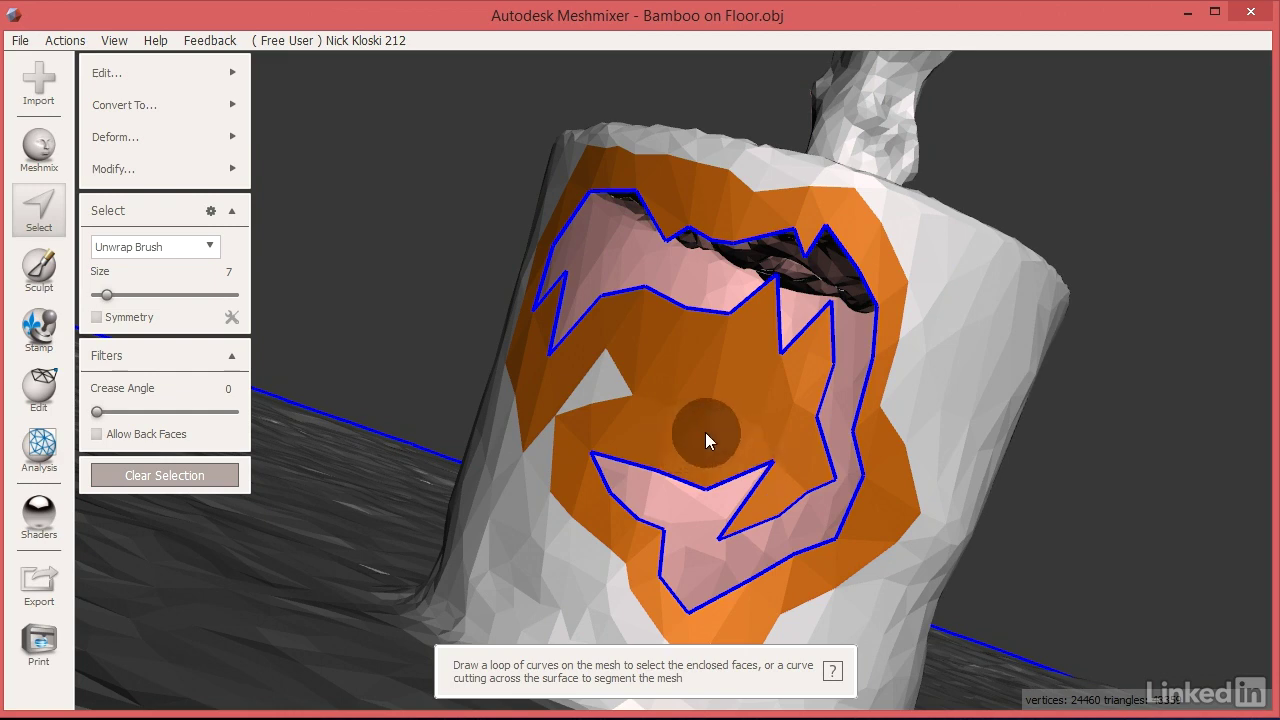
pyautogui.moveTo(709, 427); pyautogui.dragTo(732, 442, button='right')
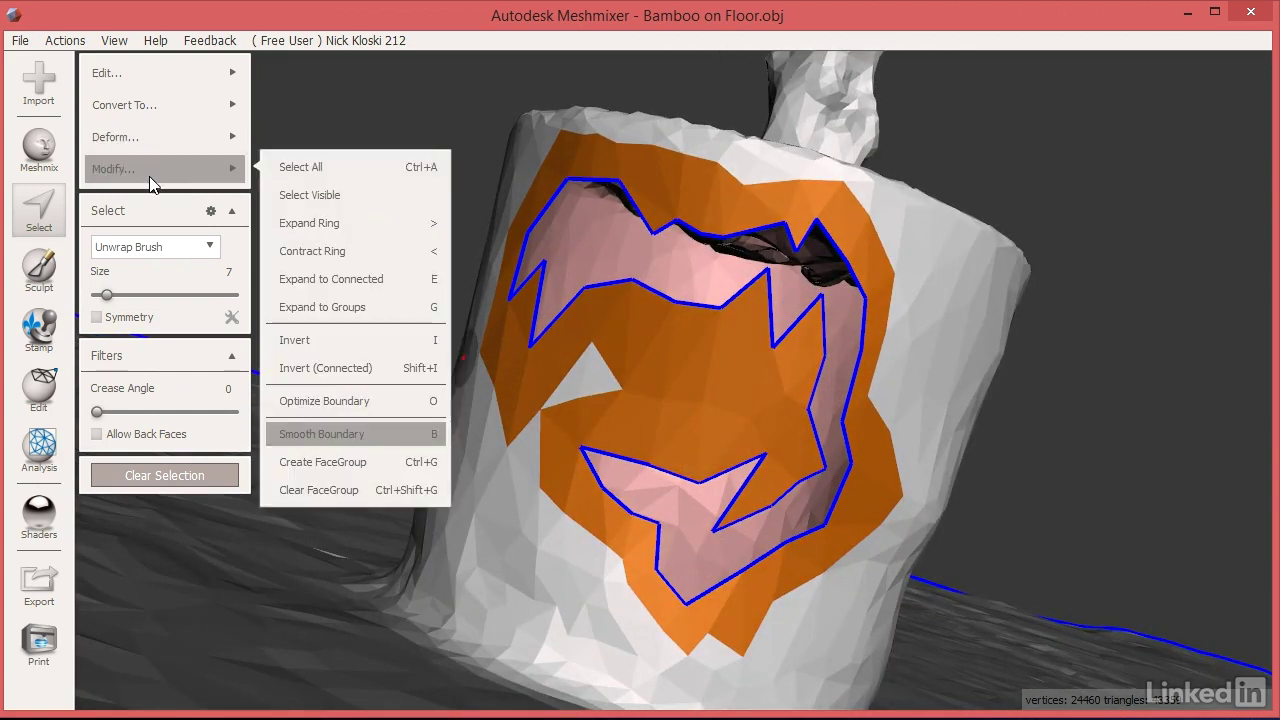
pyautogui.click(344, 438)
pyautogui.moveTo(663, 420); pyautogui.dragTo(514, 390, button='right')
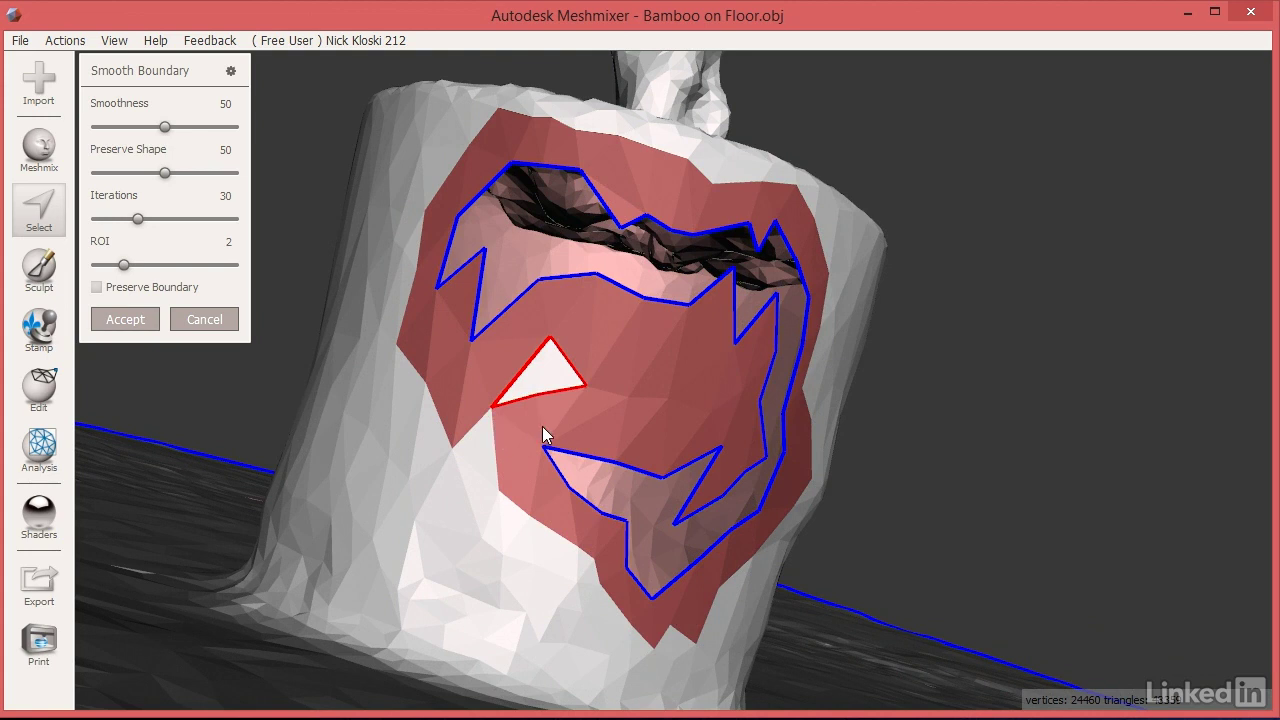
pyautogui.click(208, 328)
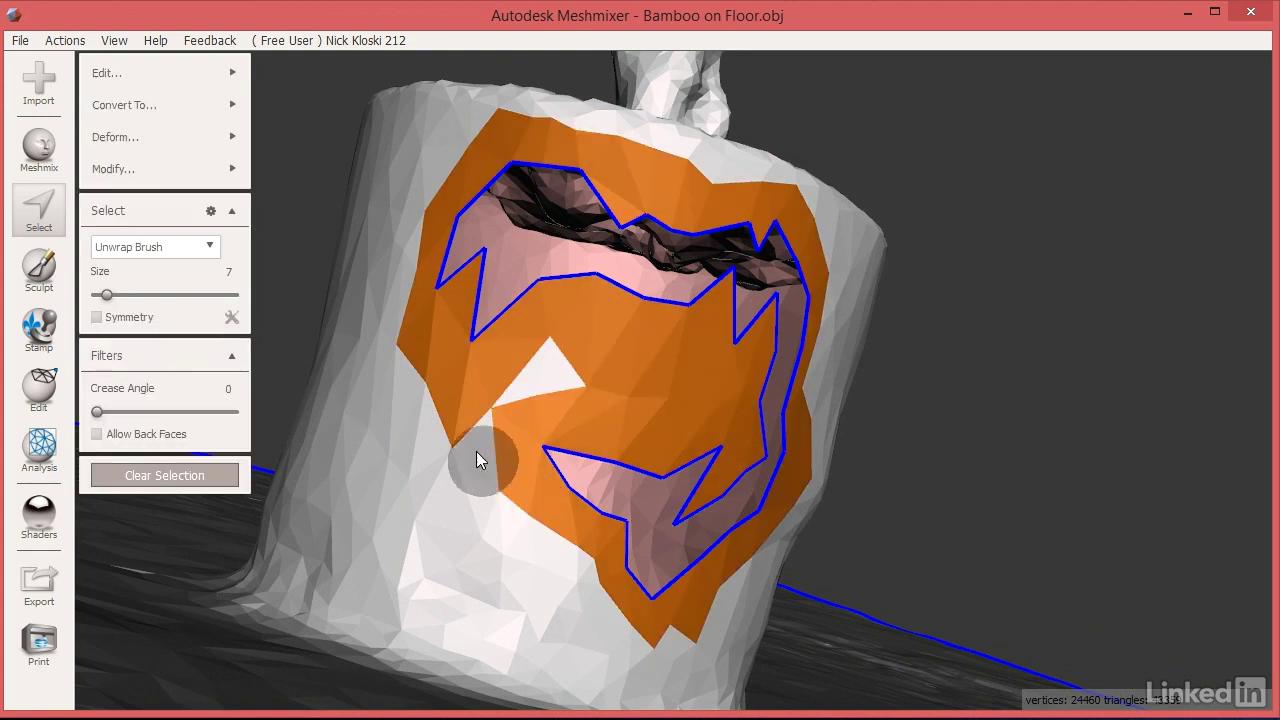
# Step: Try adjusting the selected faces around the small unselected gap beside the hole, and clear the selection
pyautogui.keyDown('ctrl'); pyautogui.click(537, 416); pyautogui.keyUp('ctrl')
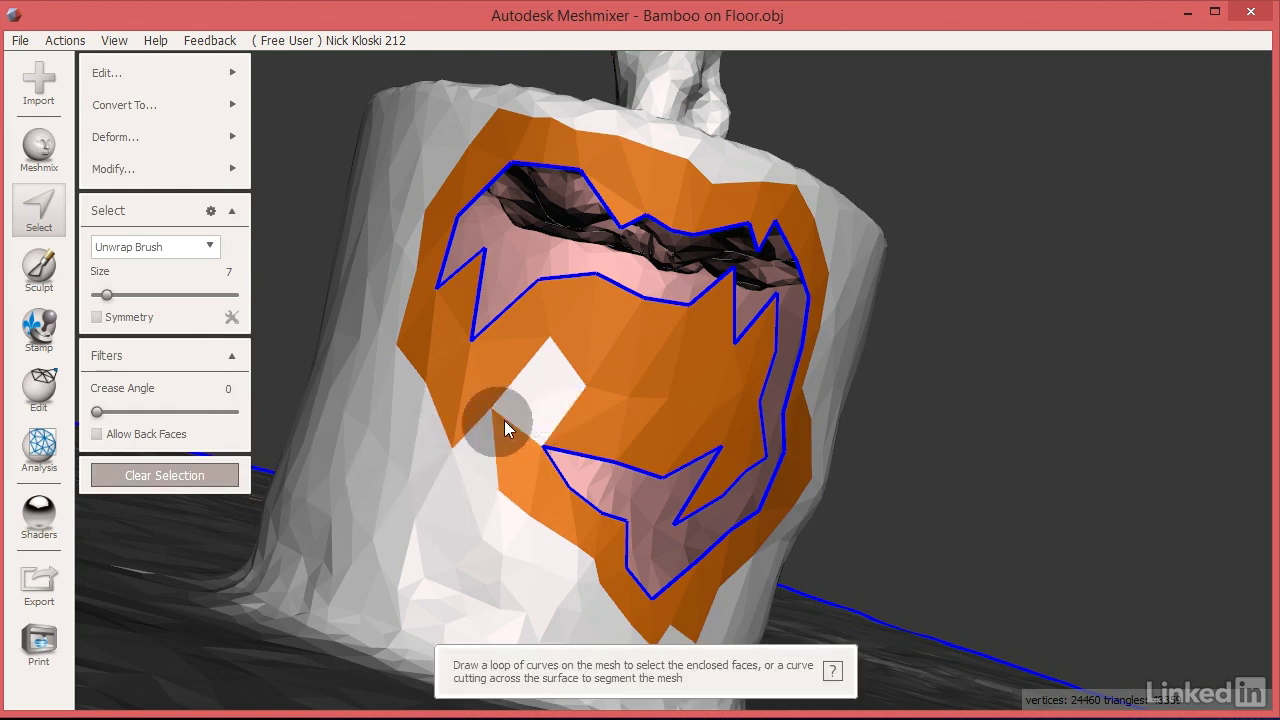
pyautogui.moveTo(558, 402)
pyautogui.mouseDown()
pyautogui.moveTo(537, 448)
pyautogui.moveTo(522, 435)
pyautogui.mouseUp()
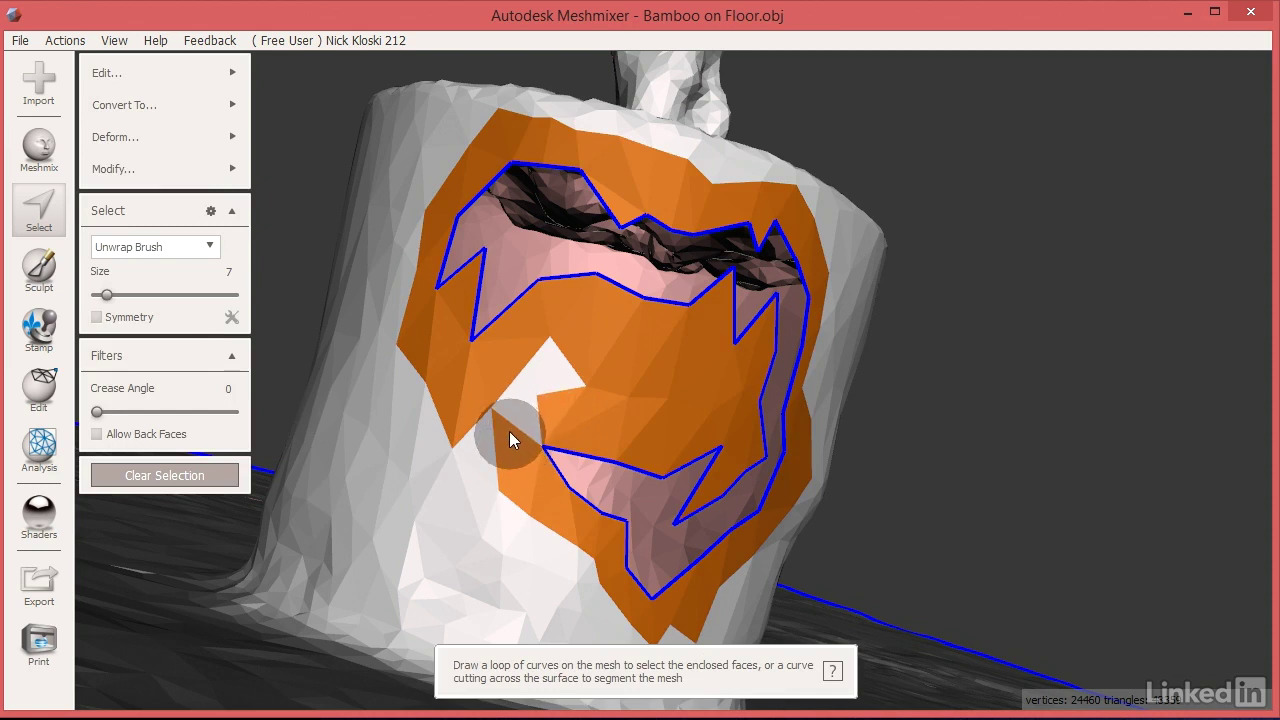
pyautogui.click(199, 475)
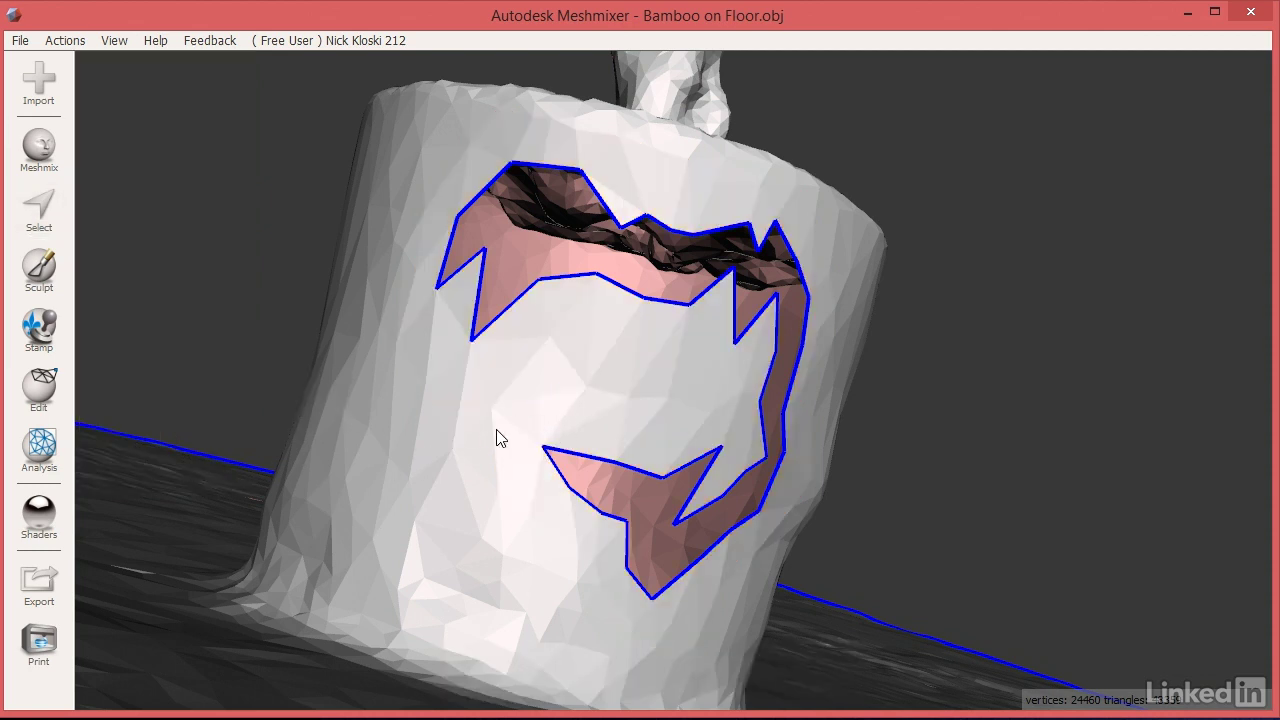
# Step: Restart the selection with the Unwrap Brush and select the faces all around the merged hole in the pot's side
pyautogui.click(36, 230)
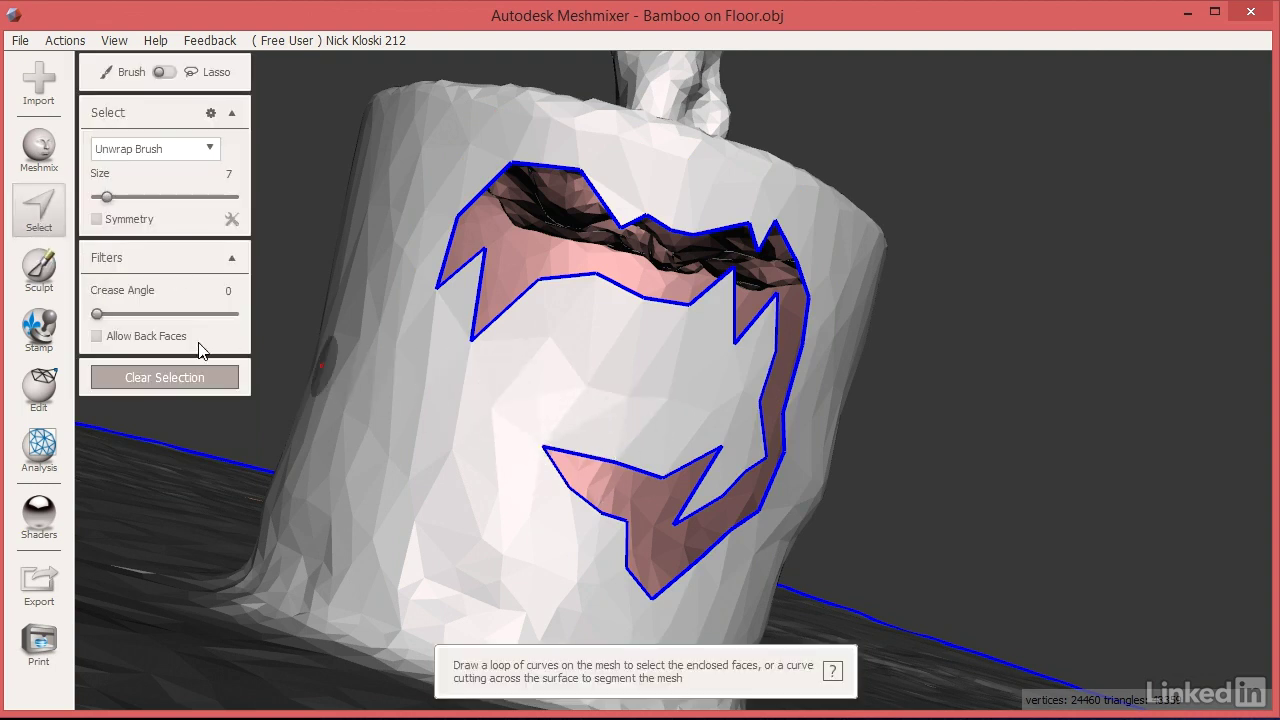
pyautogui.click(198, 376)
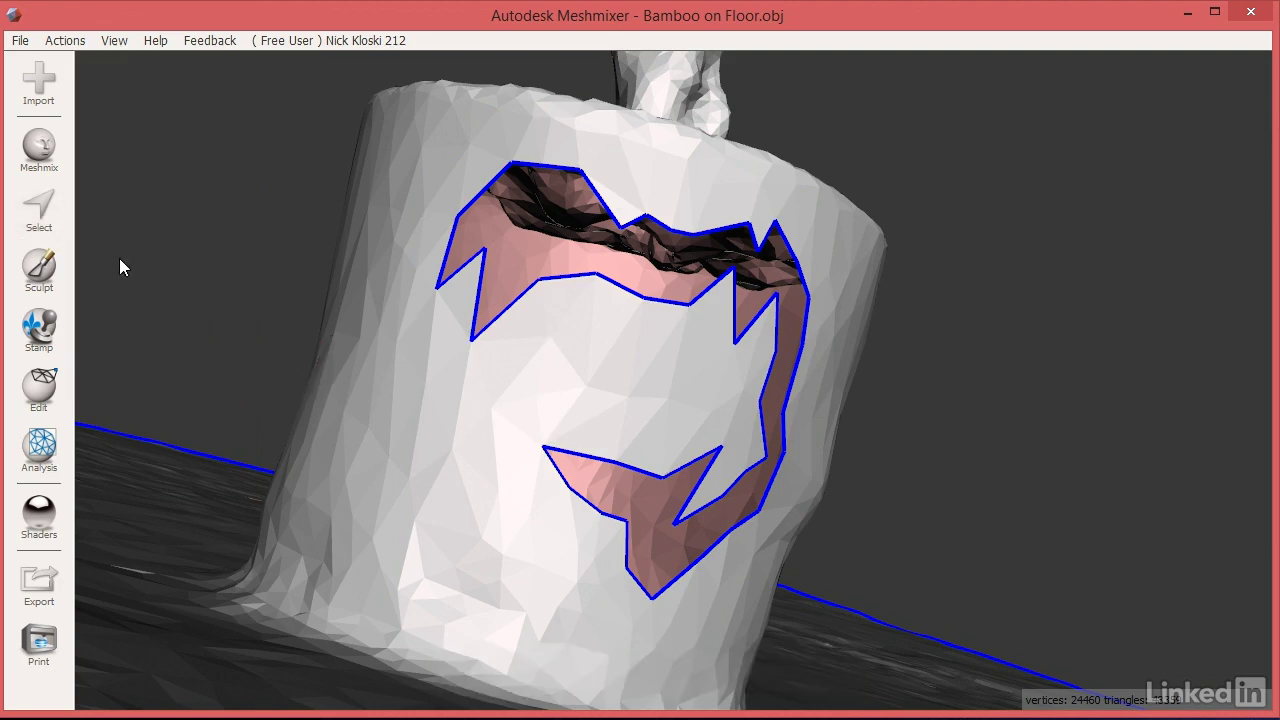
pyautogui.press('s')
pyautogui.click(547, 287)
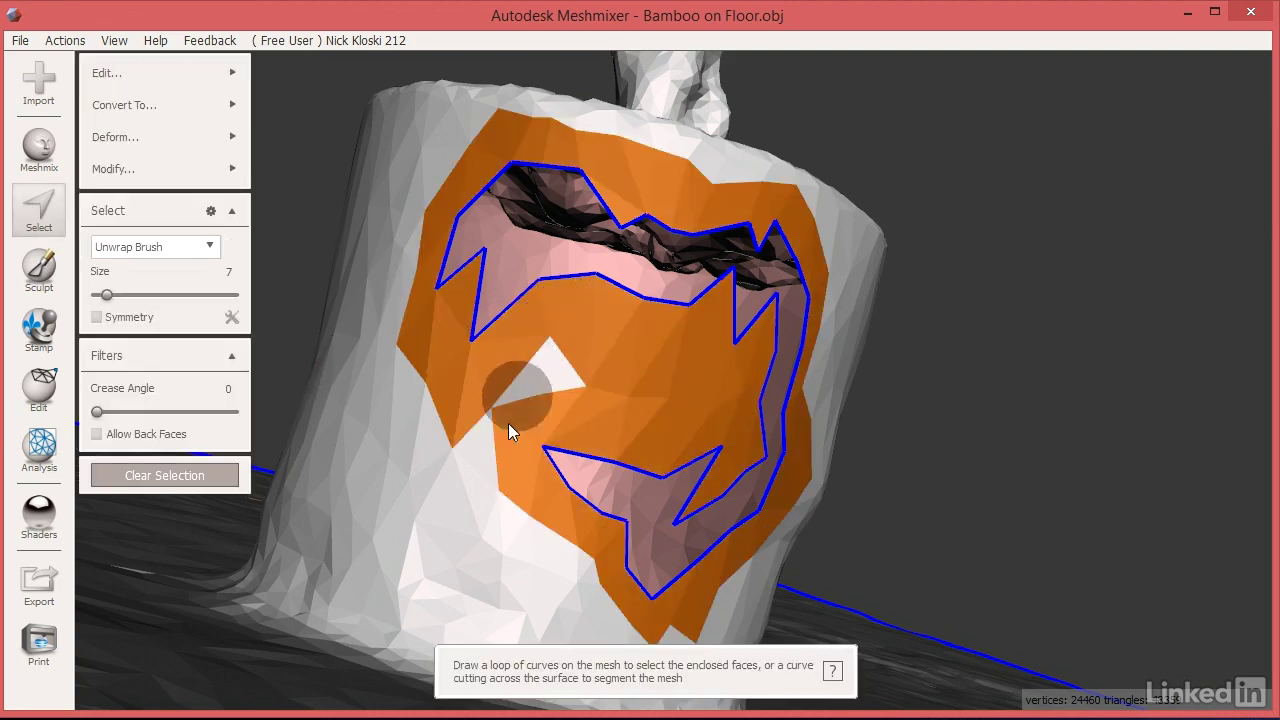
pyautogui.moveTo(165, 72)
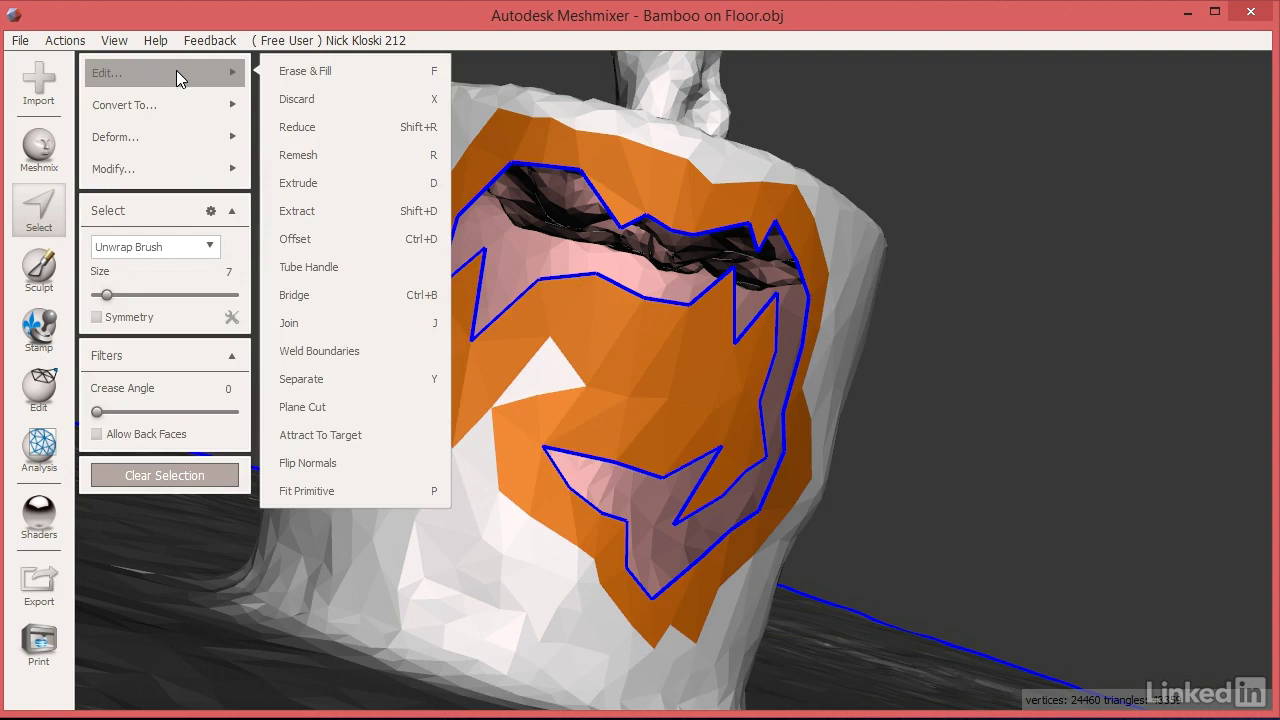
pyautogui.click(343, 157)
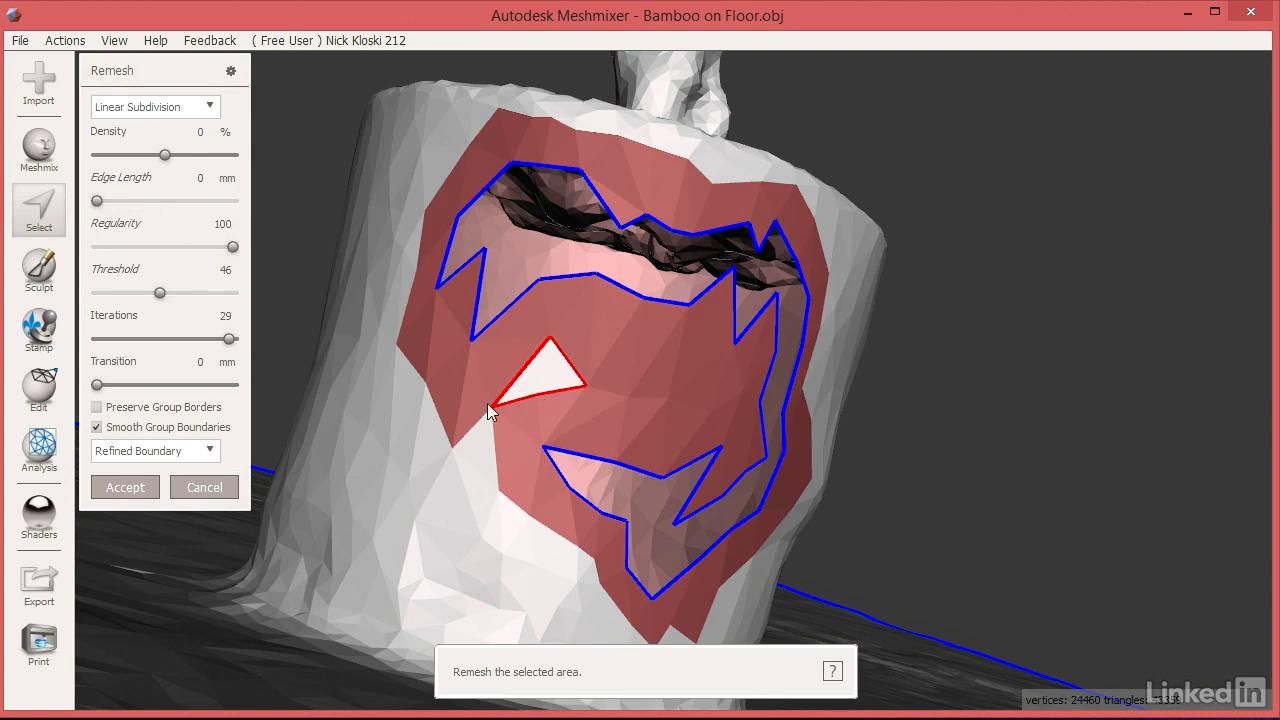
pyautogui.click(204, 488)
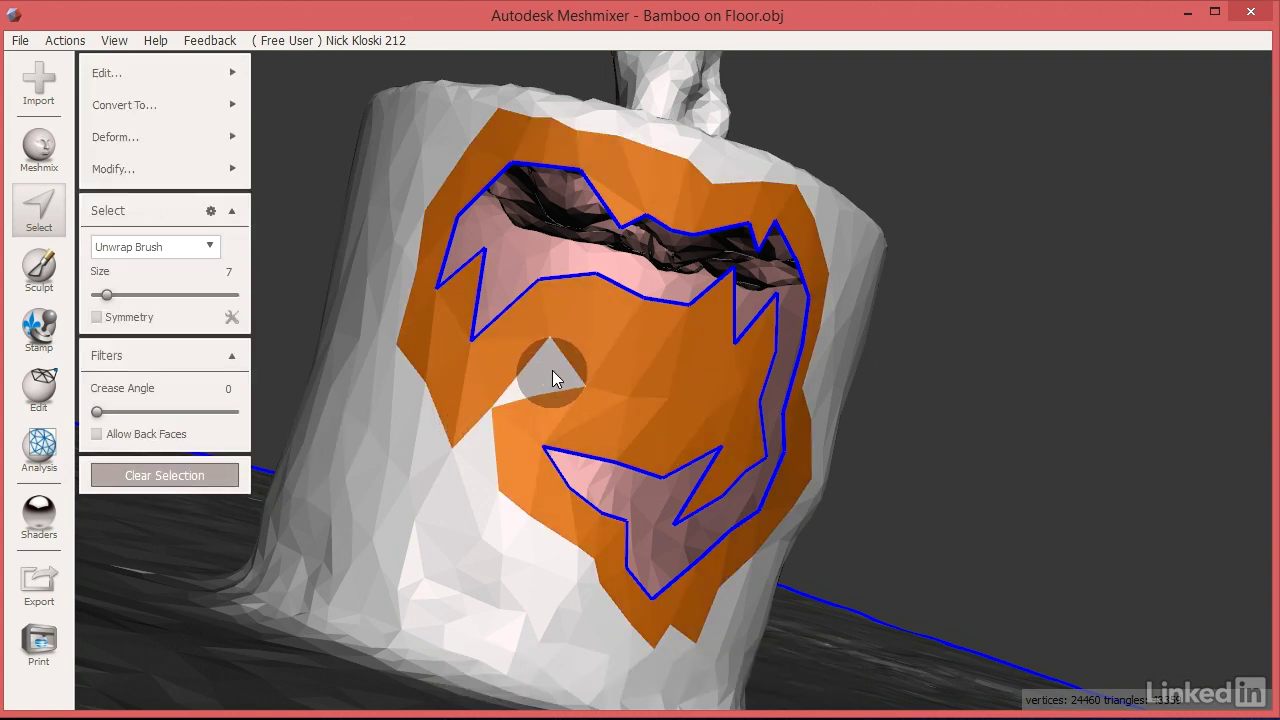
# Step: Add the unselected gap beside the hole to the selection and remesh the selected faces with Linear Subdivision at 25% density
pyautogui.click(528, 383)
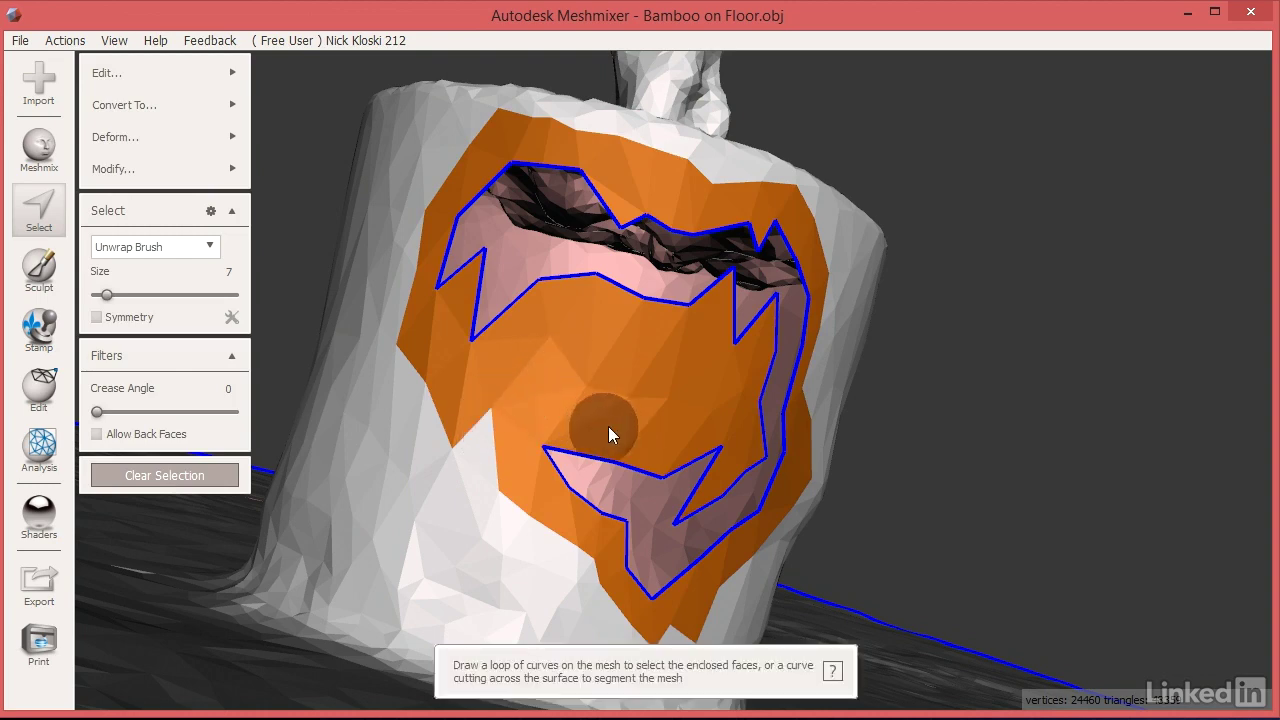
pyautogui.moveTo(113, 120)
pyautogui.moveTo(123, 74)
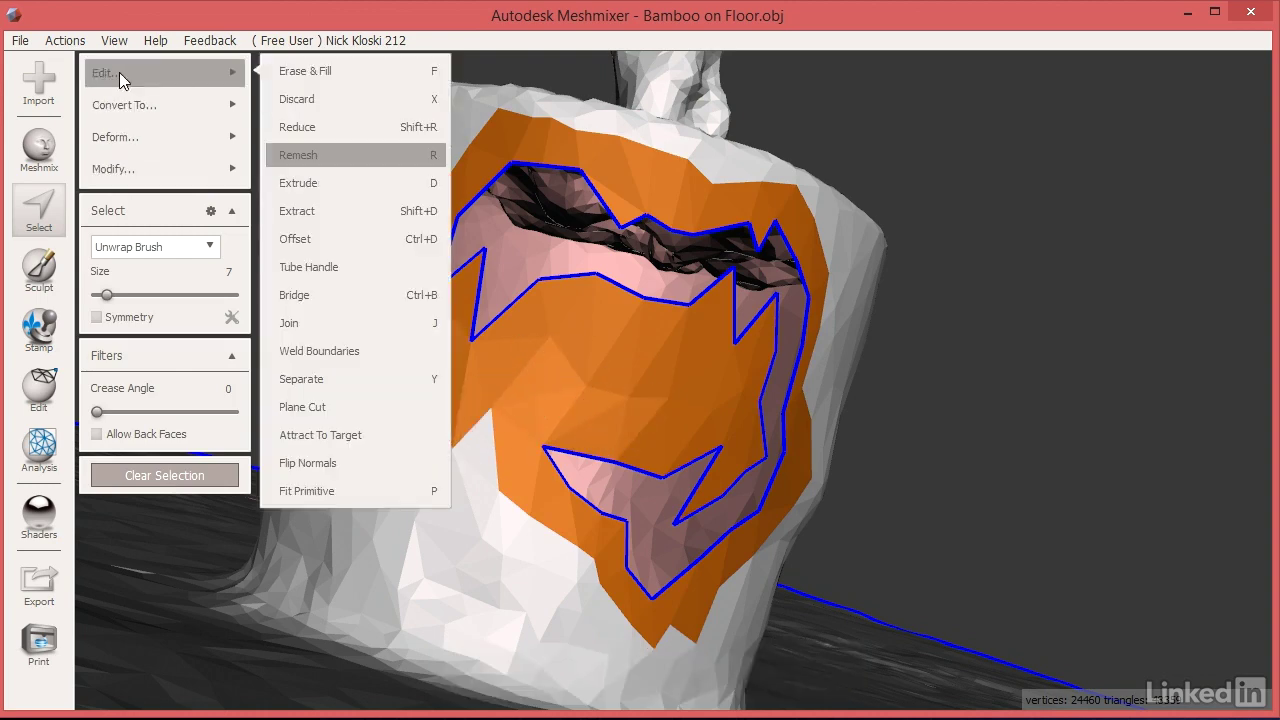
pyautogui.click(317, 156)
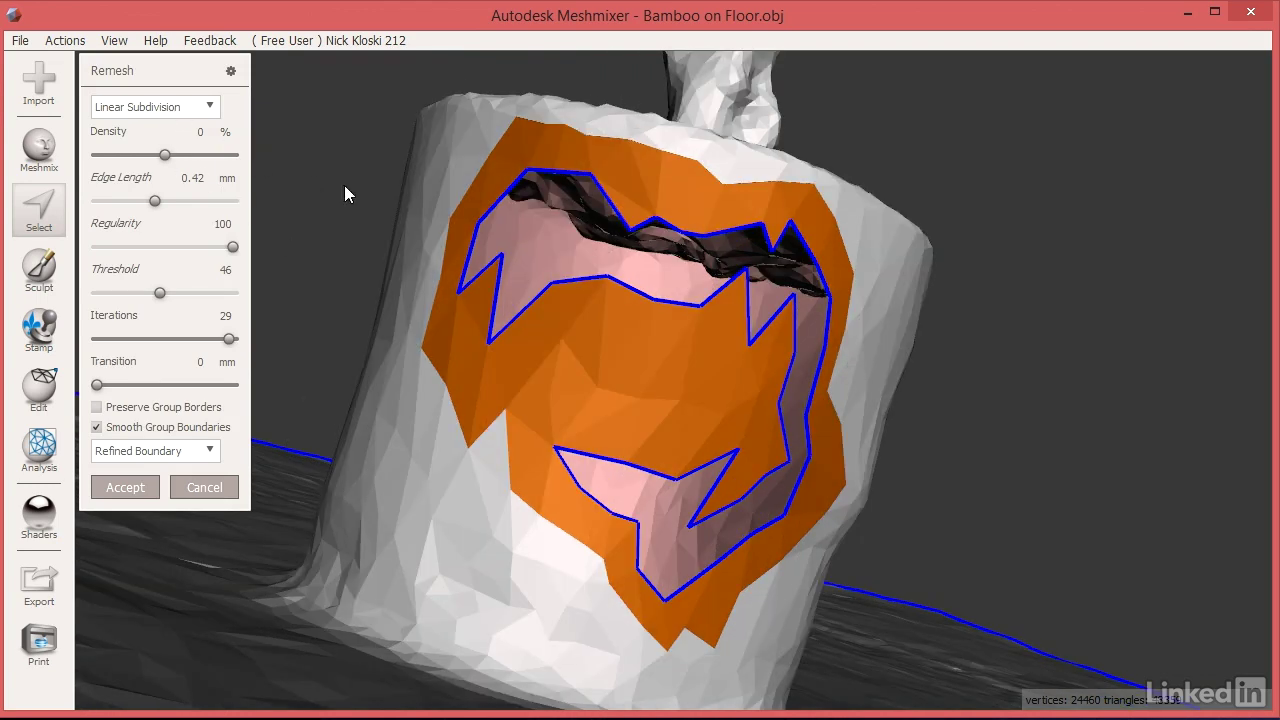
pyautogui.click(199, 155)
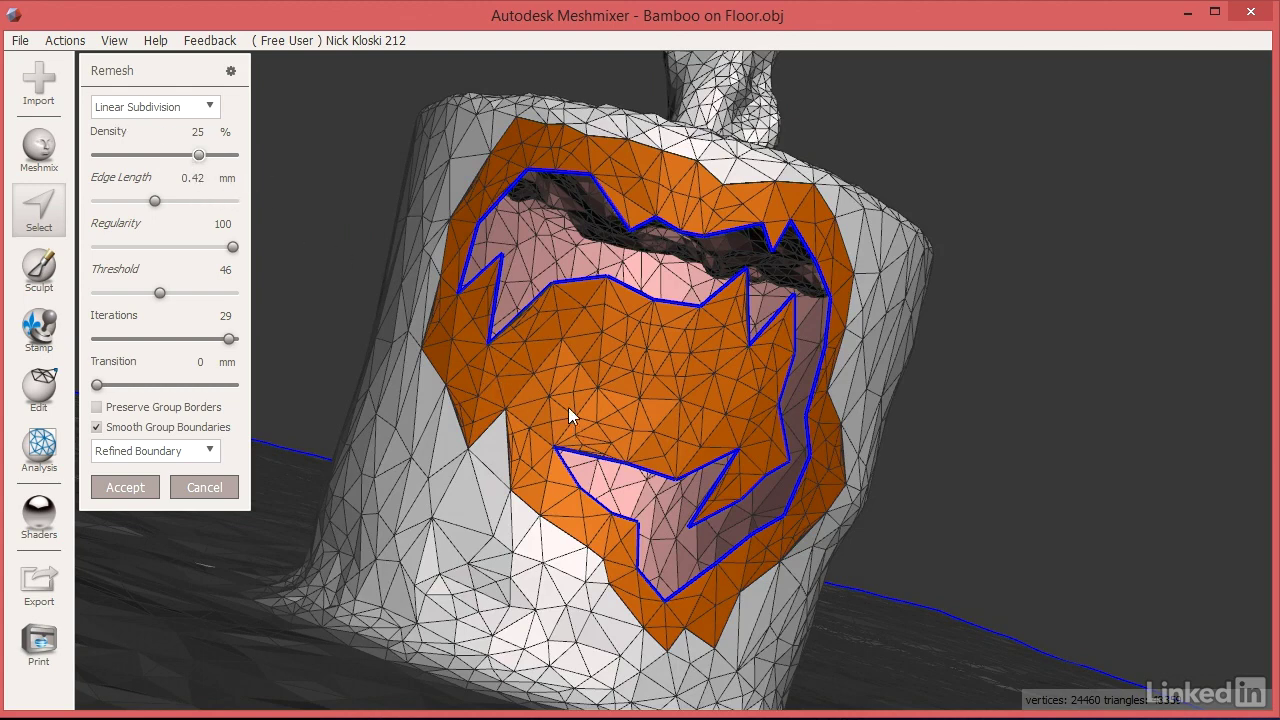
pyautogui.moveTo(198, 156); pyautogui.dragTo(219, 158)
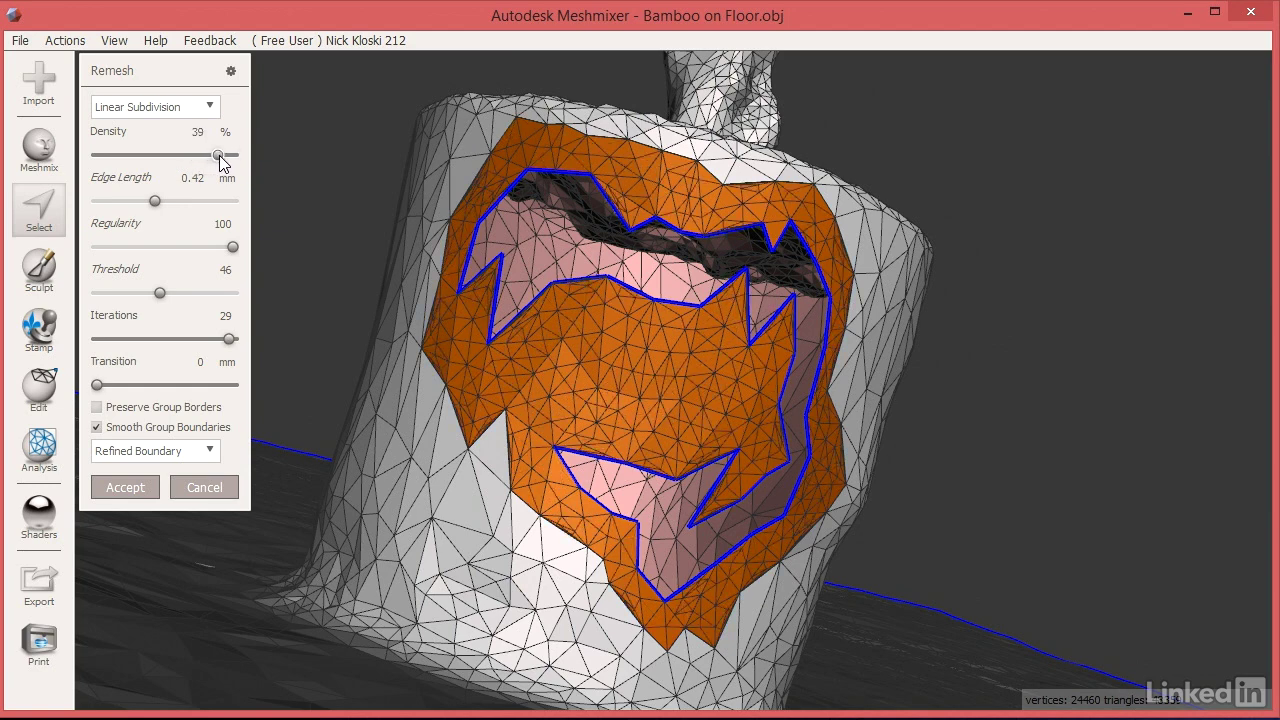
# Step: Try Relative Density as the remesh mode and set the density to 30%
pyautogui.click(180, 108)
pyautogui.click(135, 131)
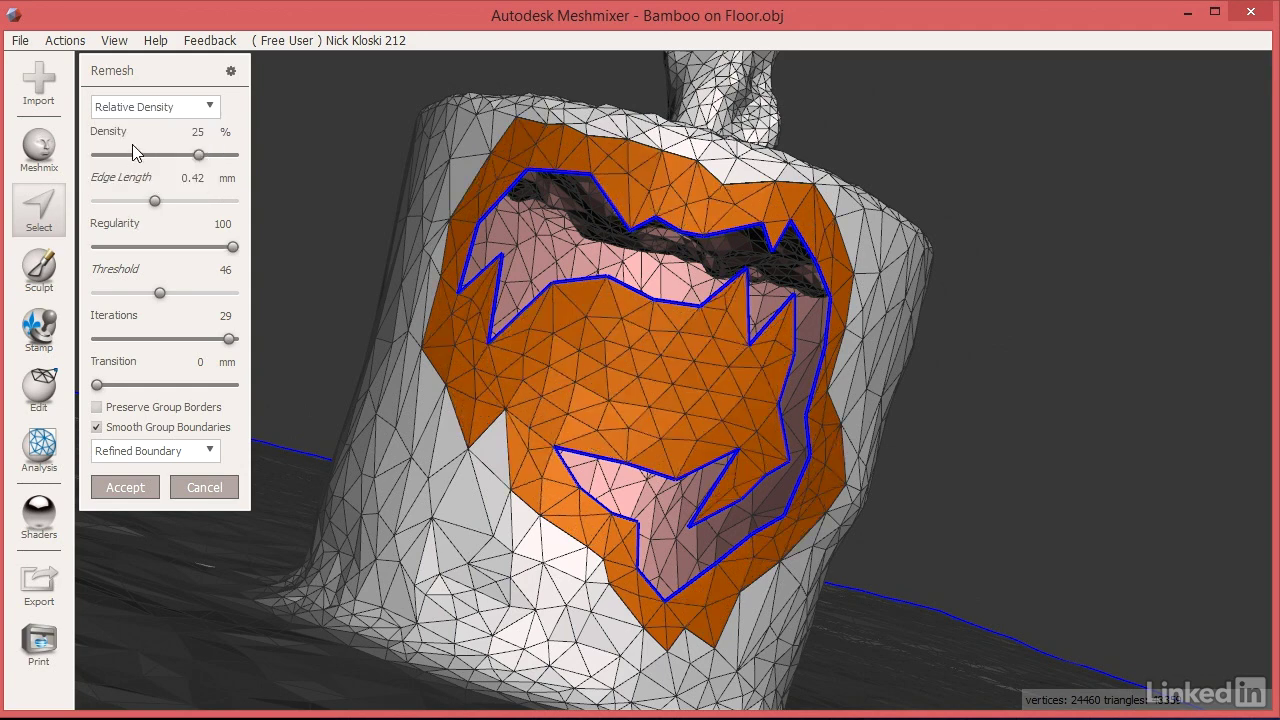
pyautogui.moveTo(201, 158); pyautogui.dragTo(208, 158)
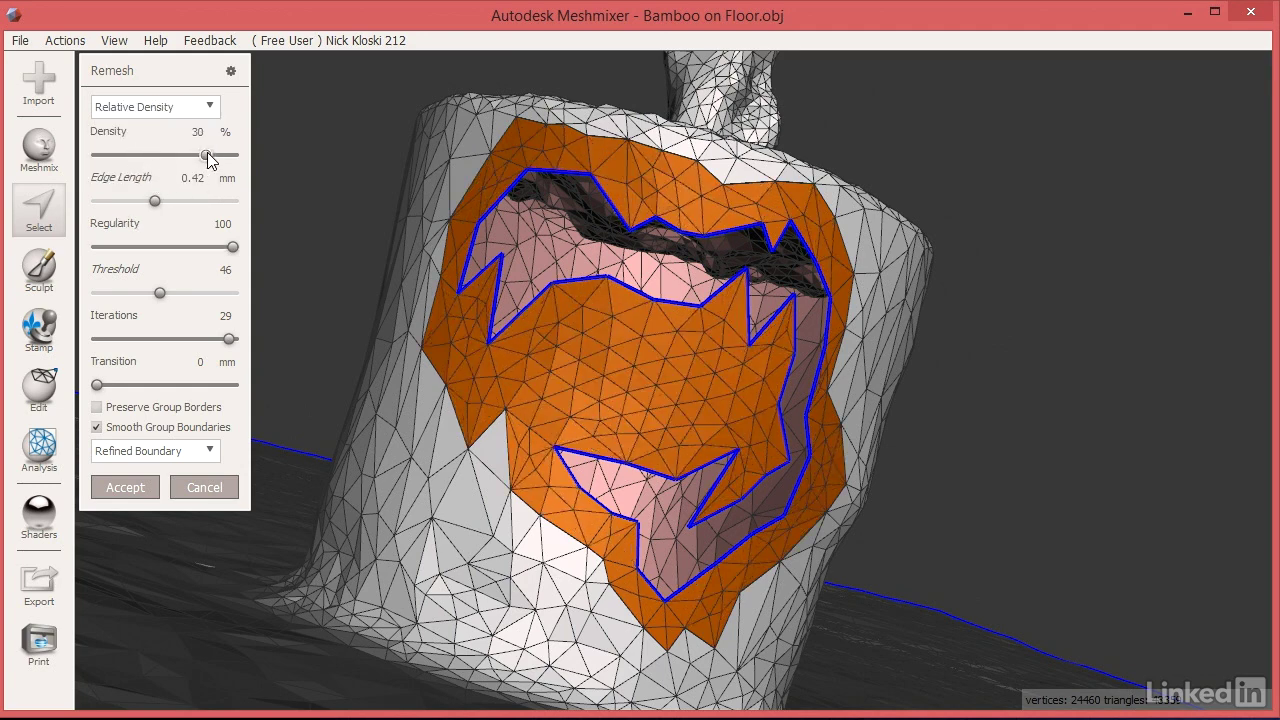
# Step: Return the remesh mode to Linear Subdivision and apply the remesh to the selected faces
pyautogui.click(182, 108)
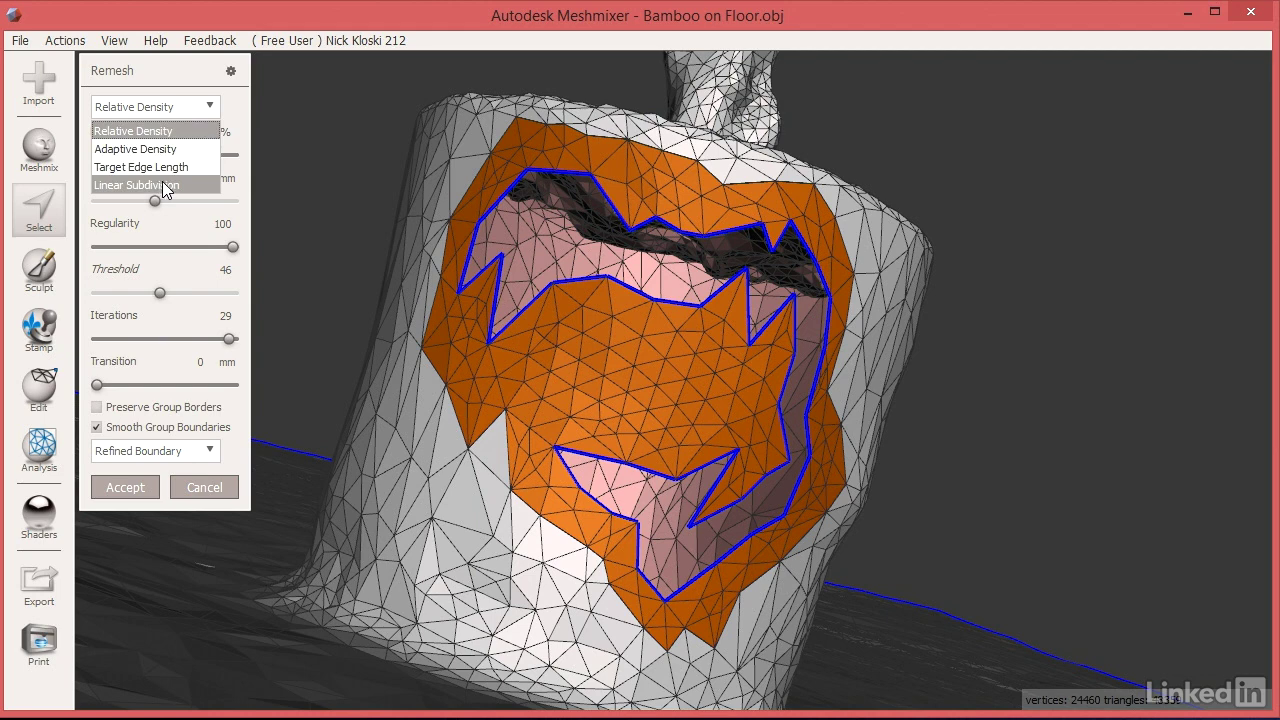
pyautogui.click(162, 184)
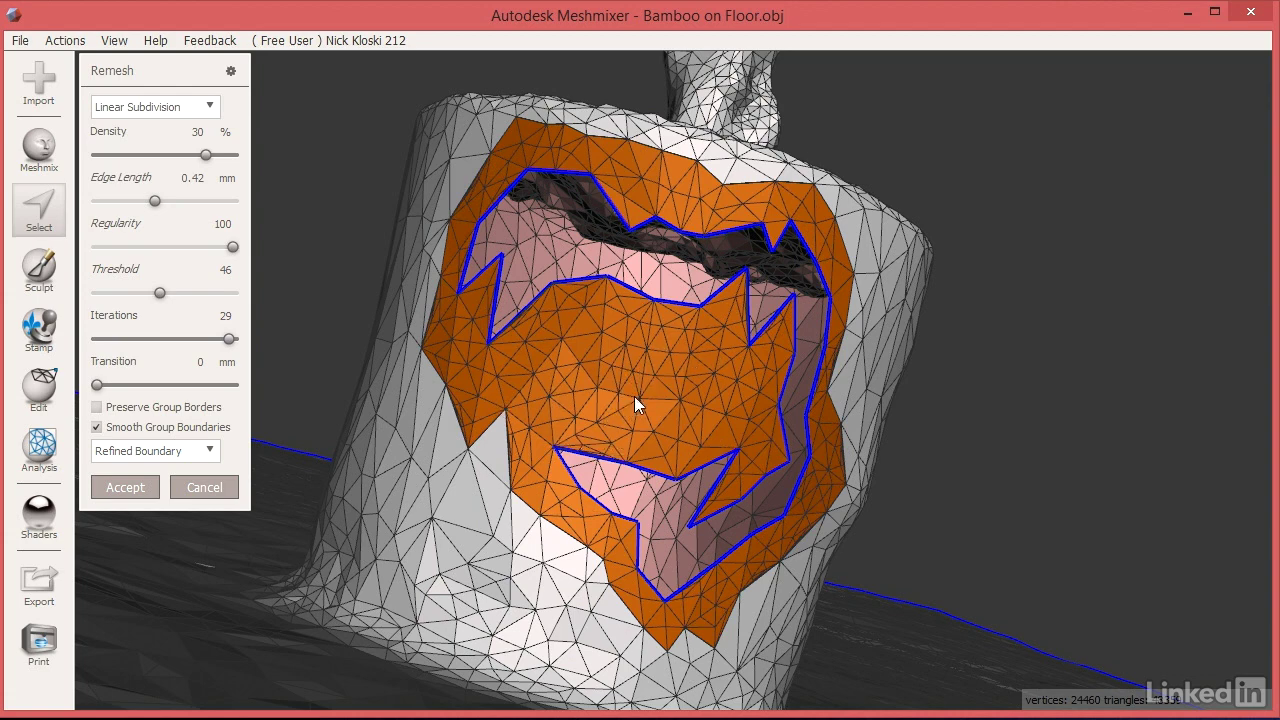
pyautogui.click(122, 488)
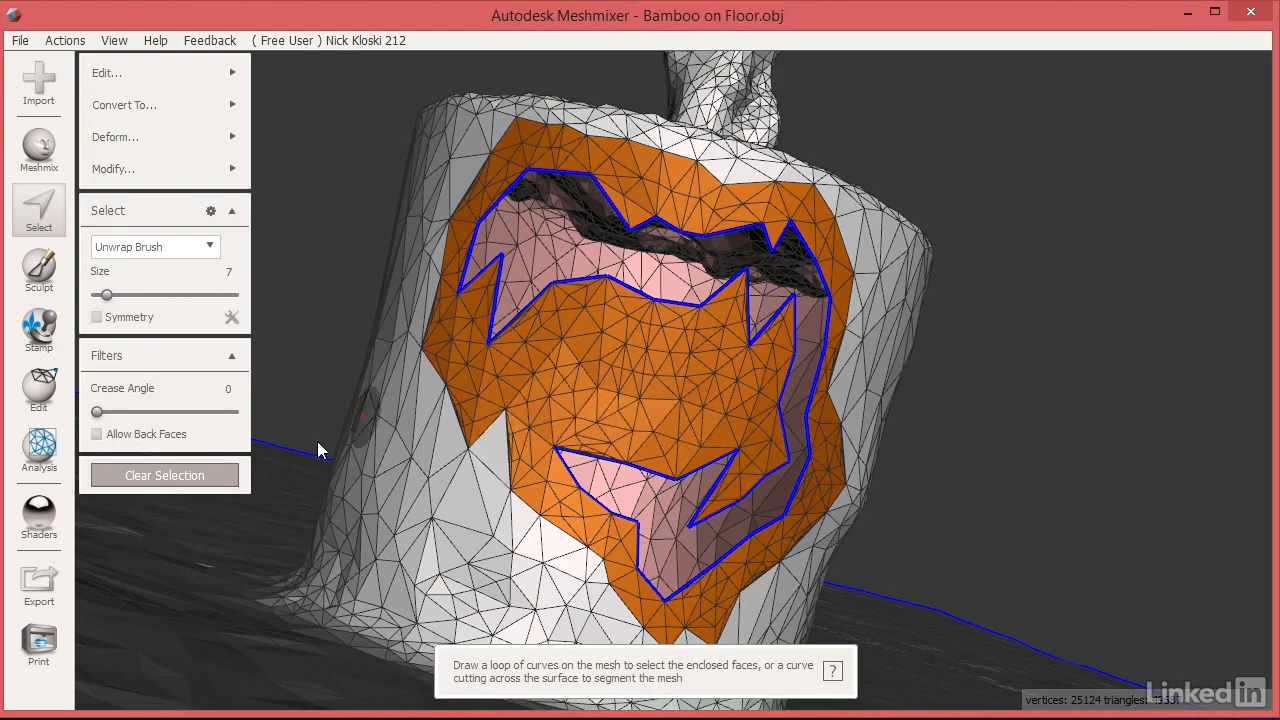
# Step: Reselect only the faces bordering the merged pot hole with the Unwrap Brush and apply Optimize Boundary to the selection
pyautogui.click(189, 478)
pyautogui.moveTo(660, 444); pyautogui.dragTo(520, 440, button='right')
pyautogui.click(39, 210)
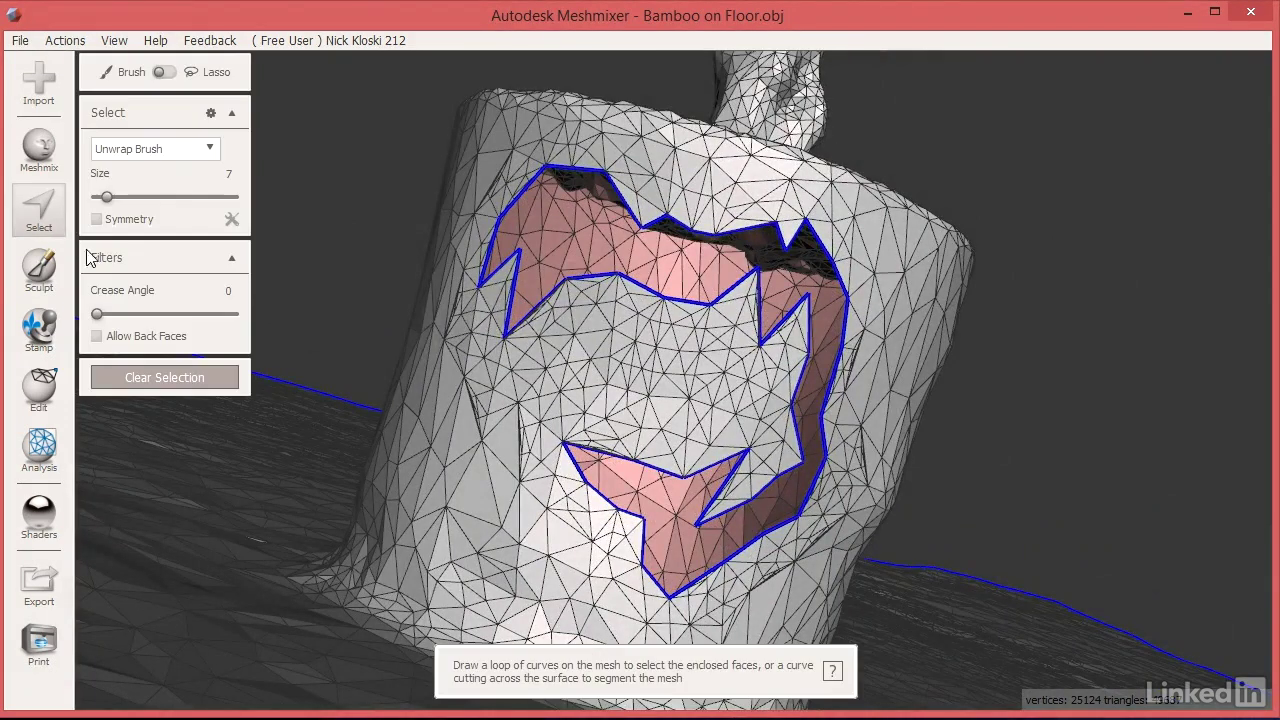
pyautogui.click(599, 280)
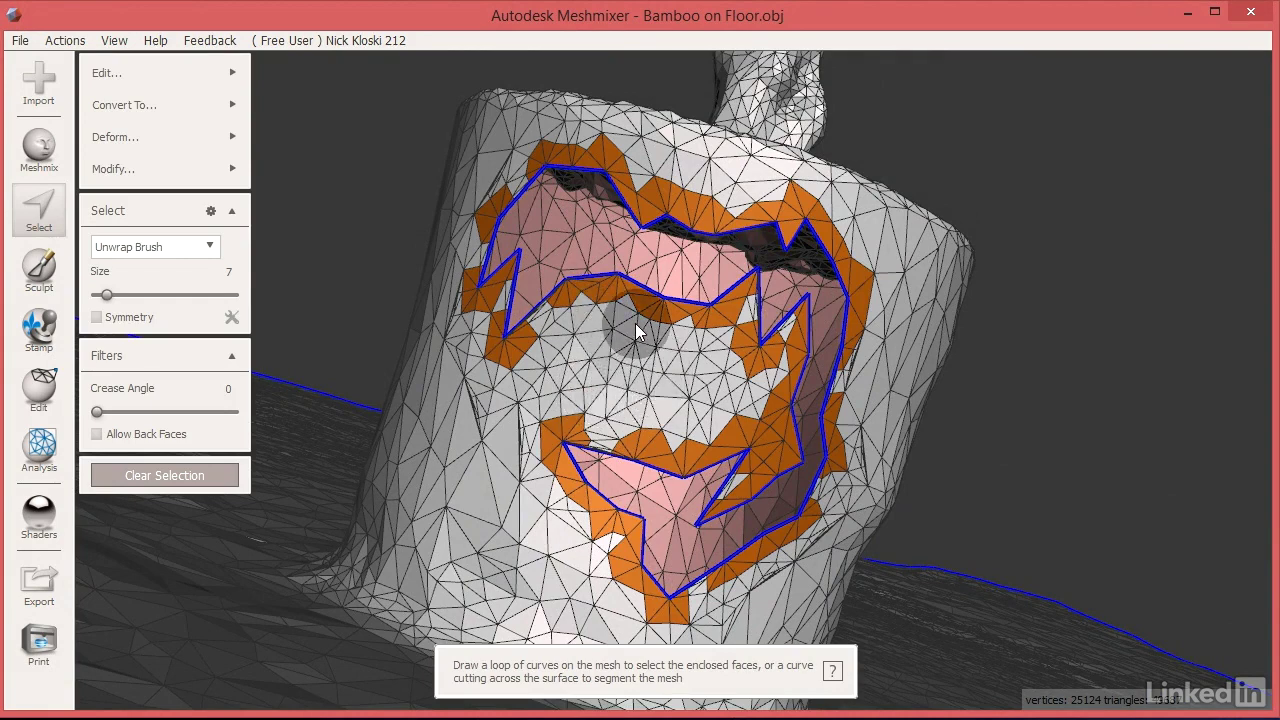
pyautogui.click(154, 165)
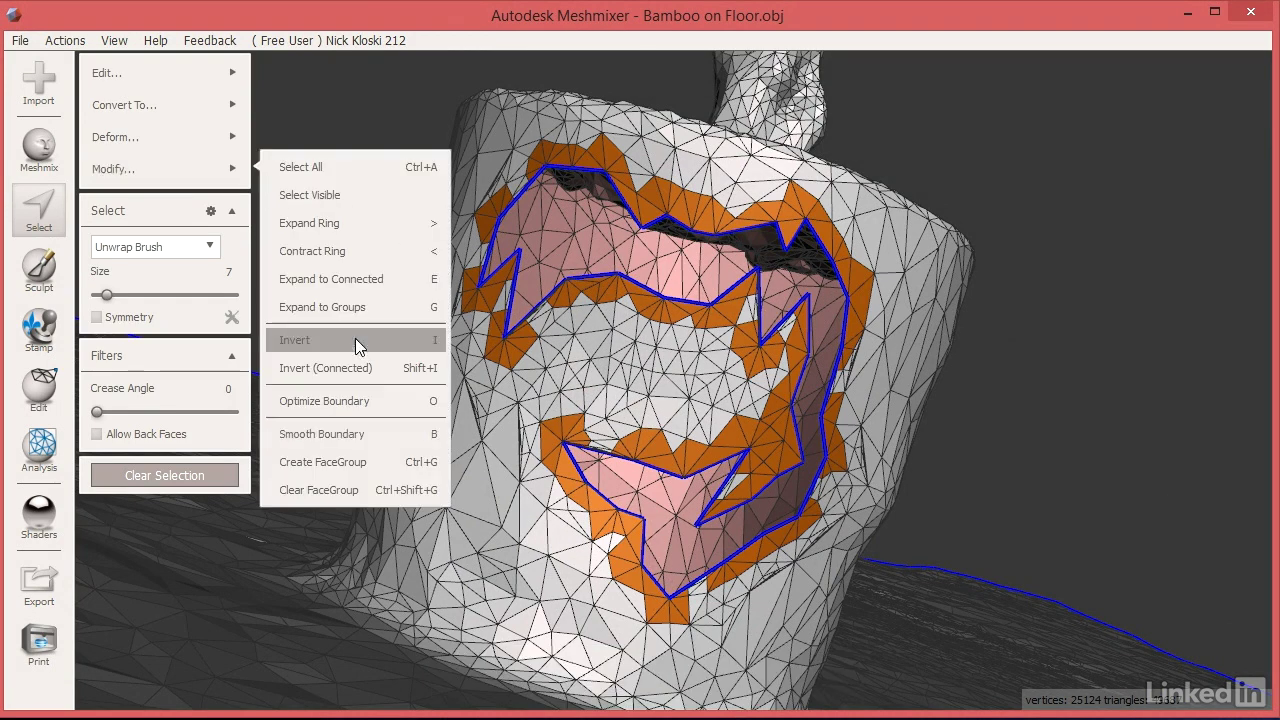
pyautogui.click(363, 402)
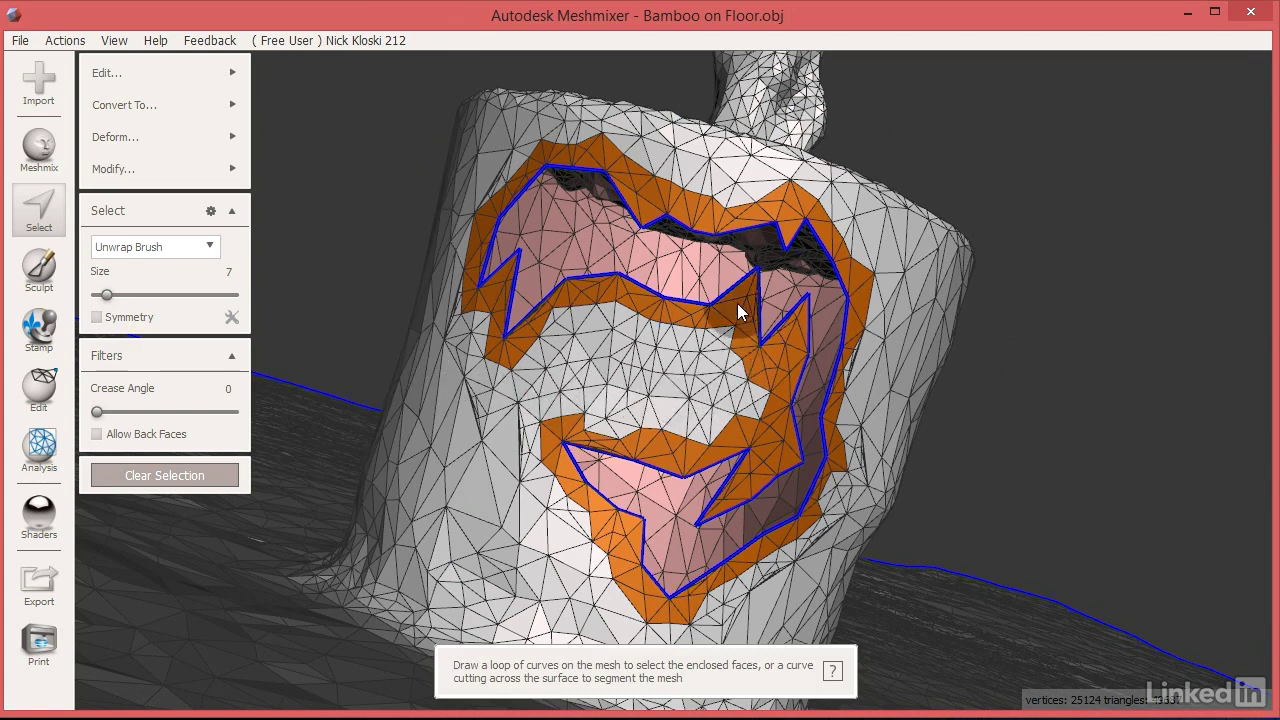
# Step: Apply Smooth Boundary to the faces around the hole with smoothness 50, preserve shape 50 and 30 iterations
pyautogui.click(140, 166)
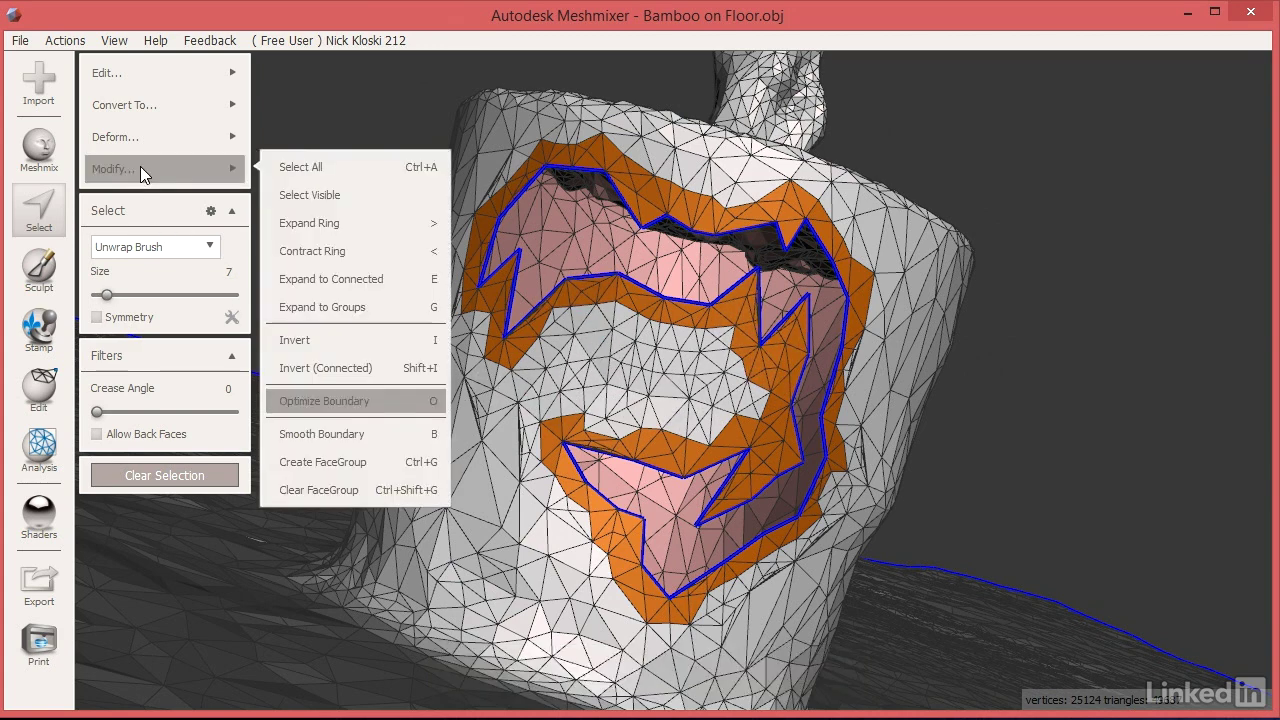
pyautogui.click(357, 434)
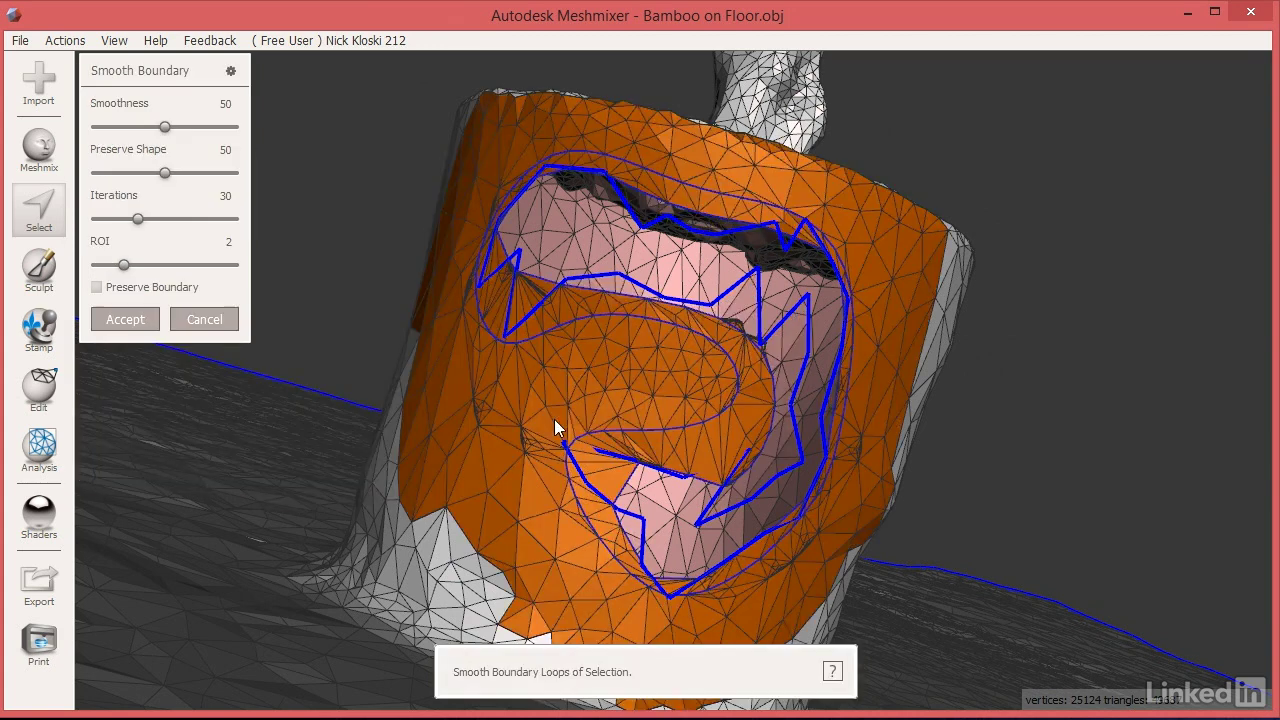
pyautogui.moveTo(645, 396); pyautogui.dragTo(614, 386, button='right')
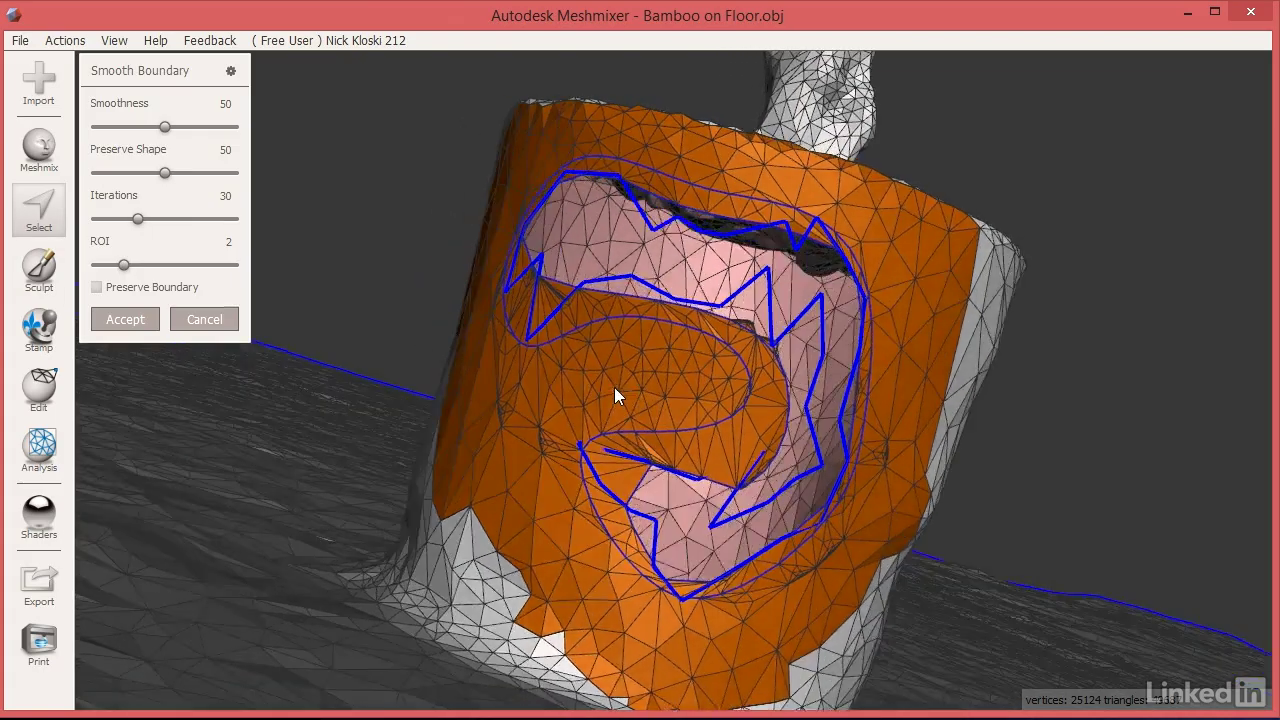
pyautogui.click(147, 324)
pyautogui.moveTo(431, 364); pyautogui.dragTo(590, 378, button='right')
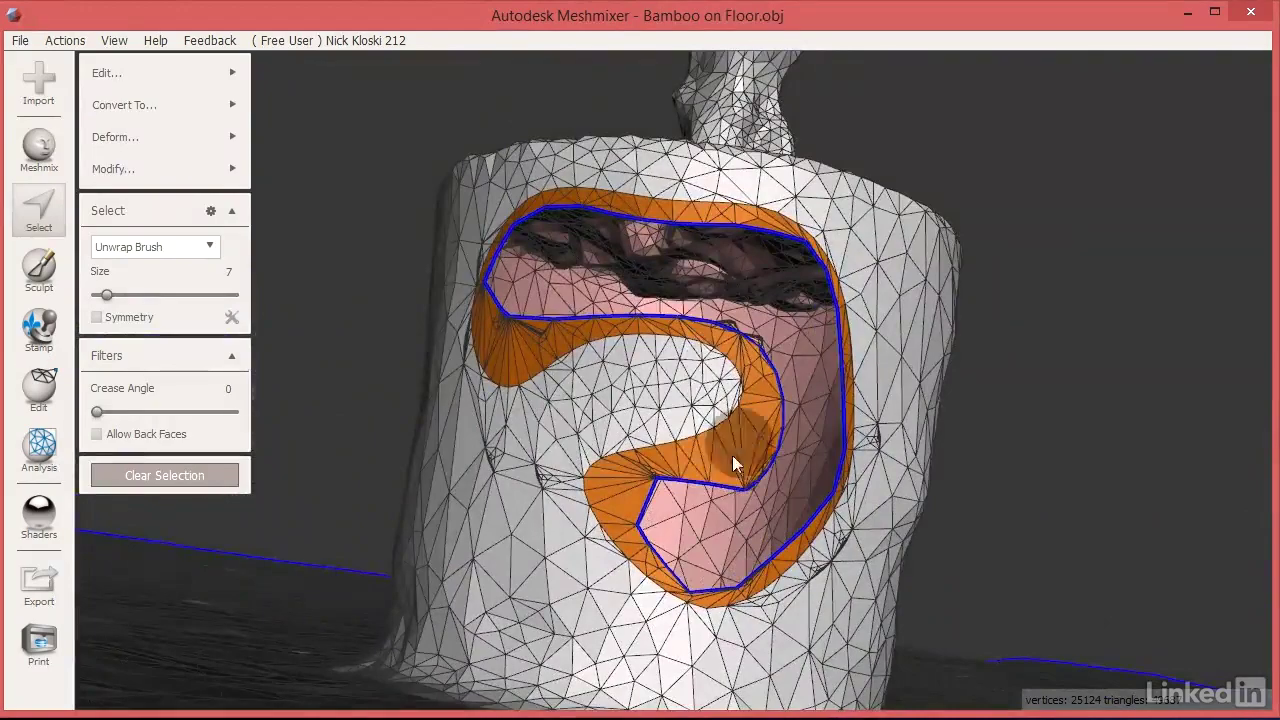
# Step: Fill the merged hole in the pot's side using Erase & Fill with the Smooth MVC type
pyautogui.moveTo(165, 69)
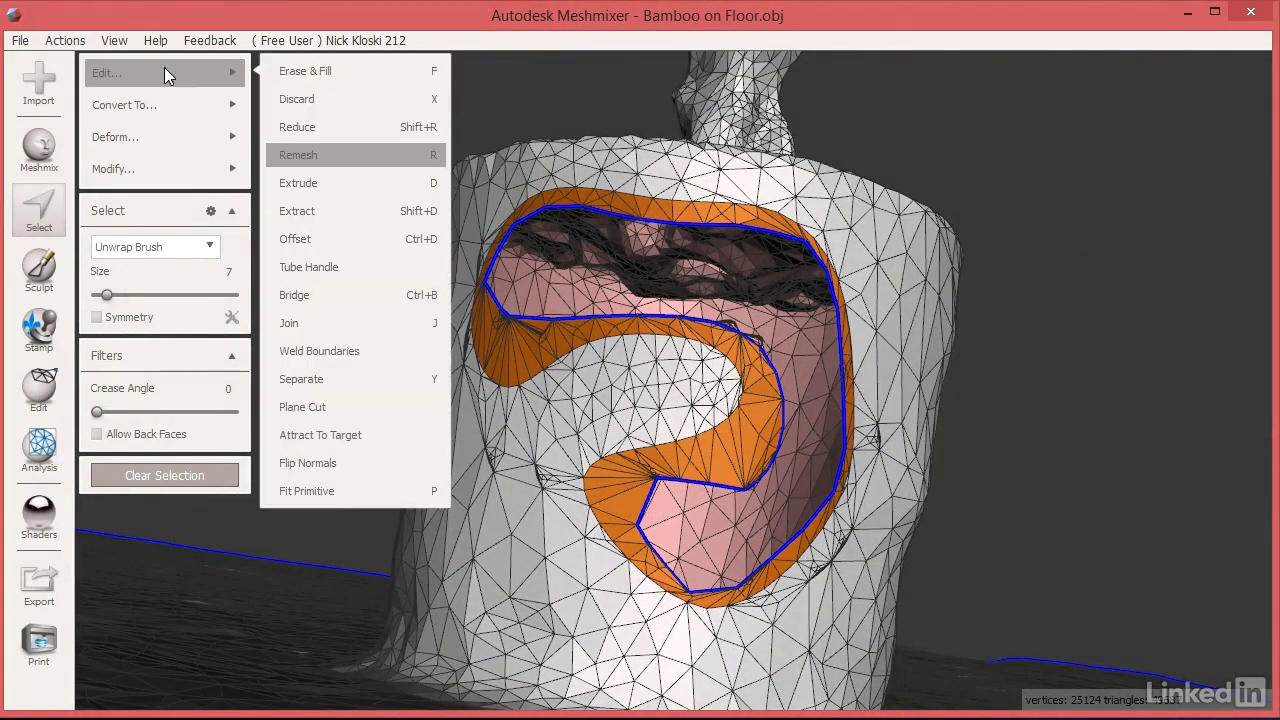
pyautogui.click(316, 72)
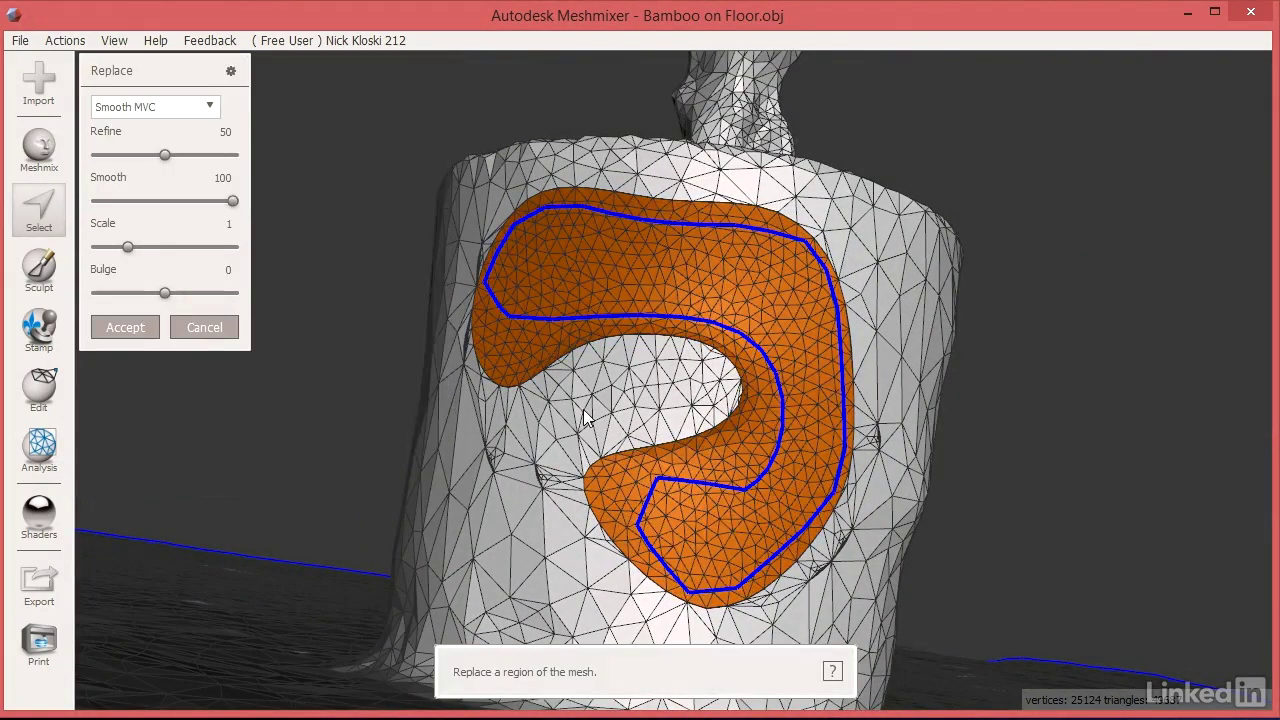
pyautogui.moveTo(585, 418); pyautogui.dragTo(600, 322, button='right')
# Step: Try the Flat Remeshed fill type, compare its shape from the side, and return to Smooth MVC
pyautogui.click(171, 106)
pyautogui.click(145, 150)
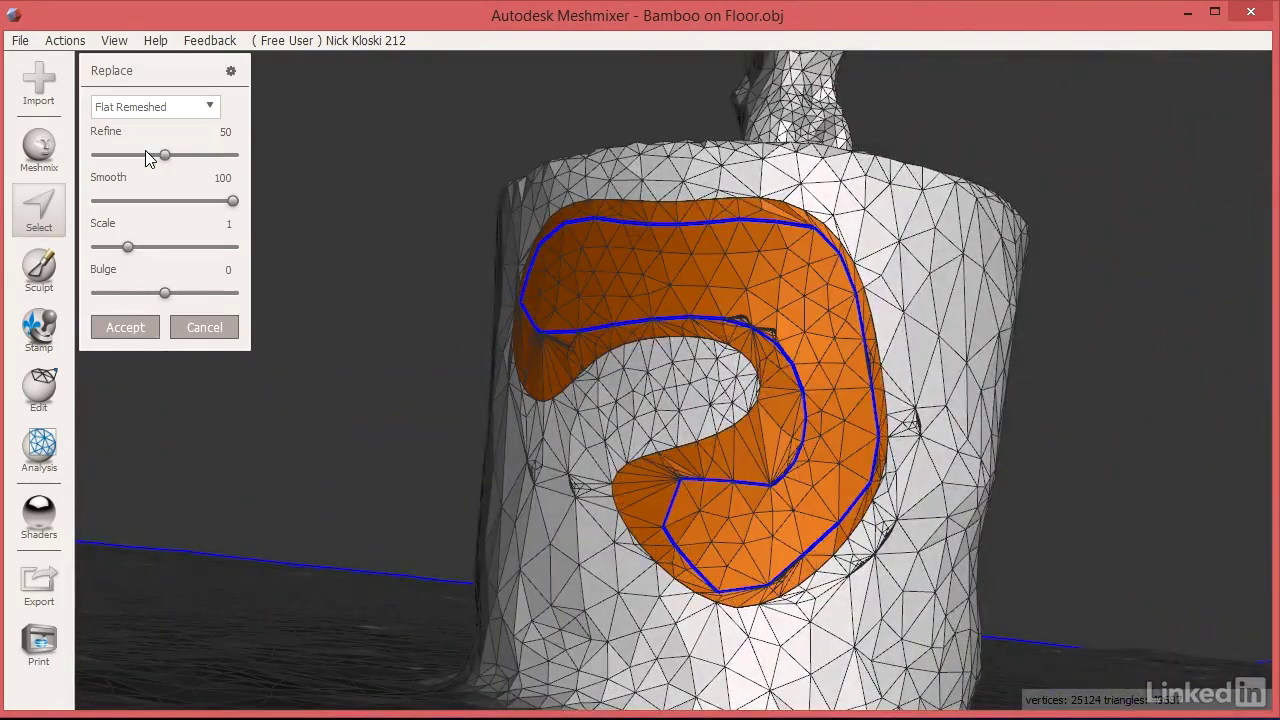
pyautogui.moveTo(576, 223); pyautogui.dragTo(394, 237, button='right')
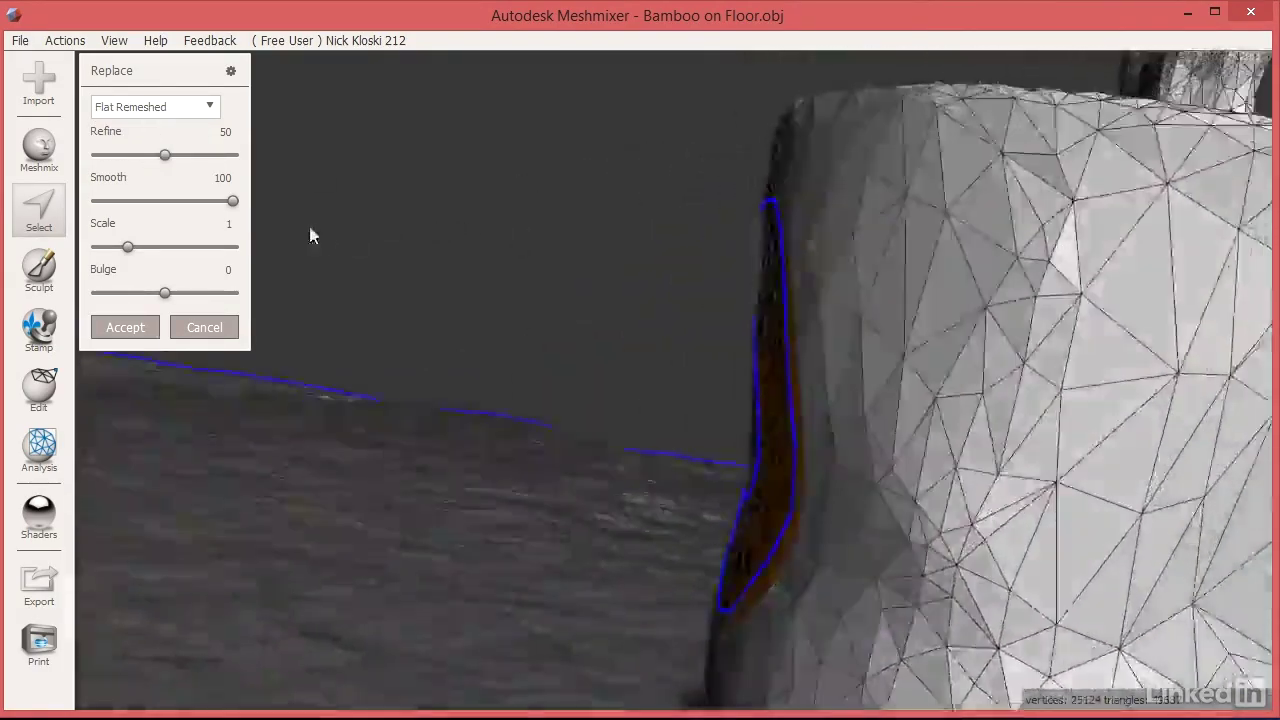
pyautogui.moveTo(310, 236); pyautogui.dragTo(568, 247, button='right')
pyautogui.click(203, 112)
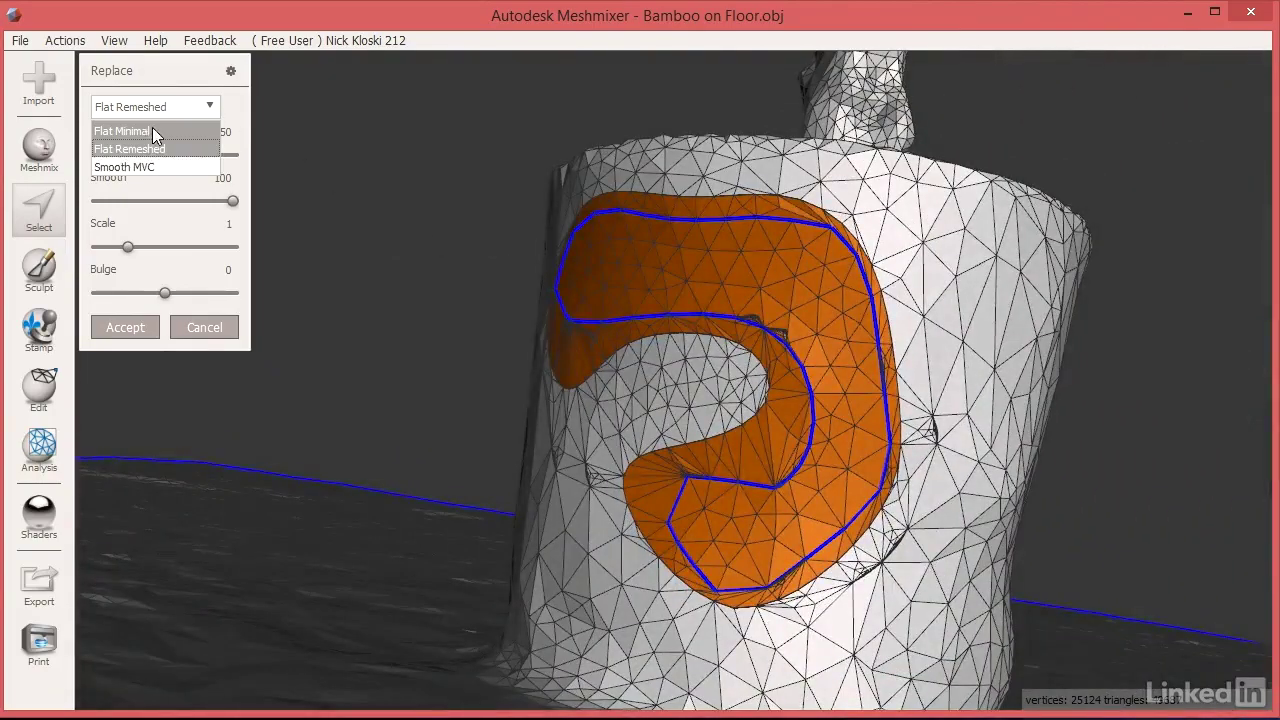
pyautogui.click(159, 164)
pyautogui.moveTo(534, 303)
pyautogui.mouseDown(button='right')
pyautogui.moveTo(334, 283)
pyautogui.moveTo(560, 291)
pyautogui.moveTo(530, 290)
pyautogui.mouseUp(button='right')
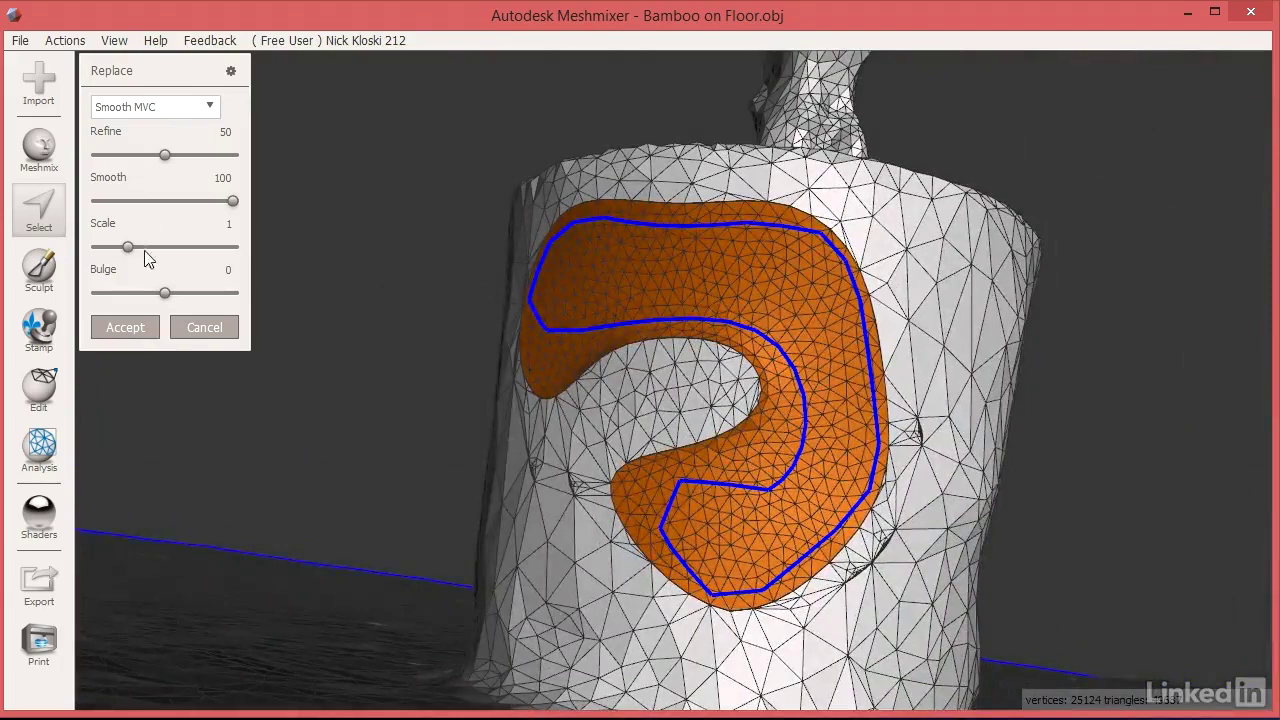
# Step: Set the fill's bulge to 20 to follow the pot's curvature, accept the fill, and clear the selection
pyautogui.moveTo(616, 358); pyautogui.dragTo(616, 406, button='right')
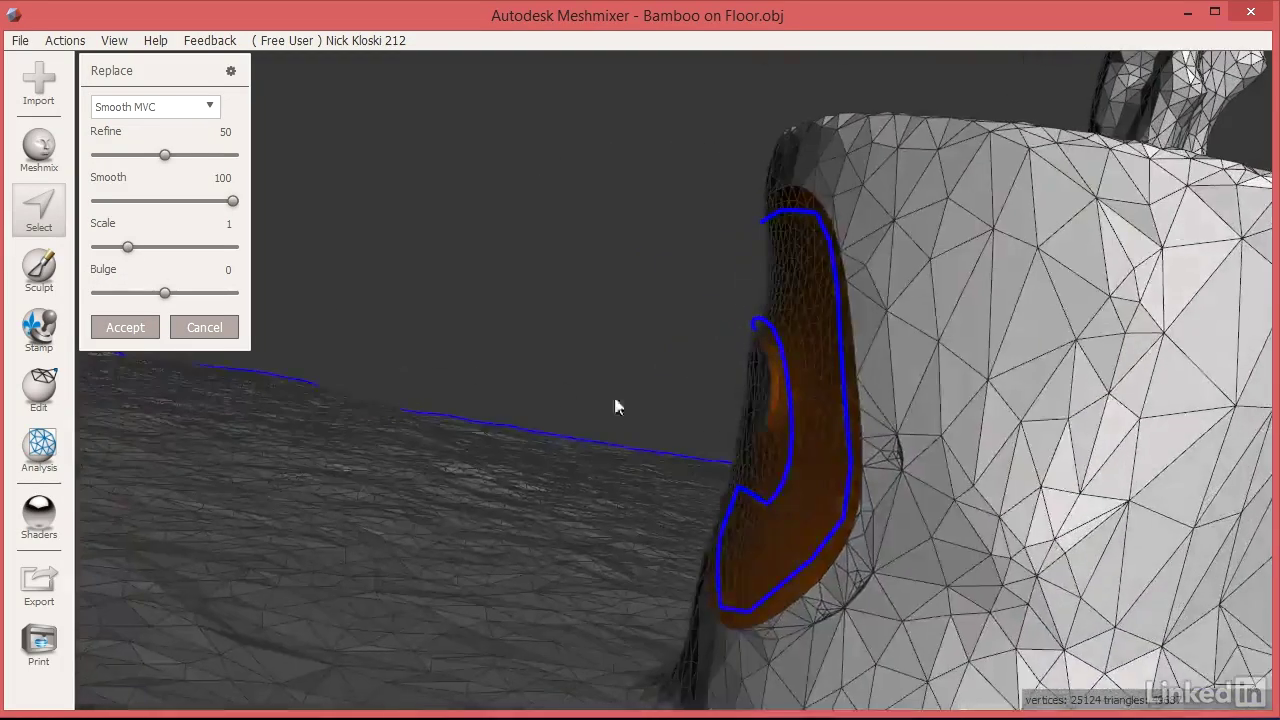
pyautogui.moveTo(171, 294); pyautogui.dragTo(194, 295)
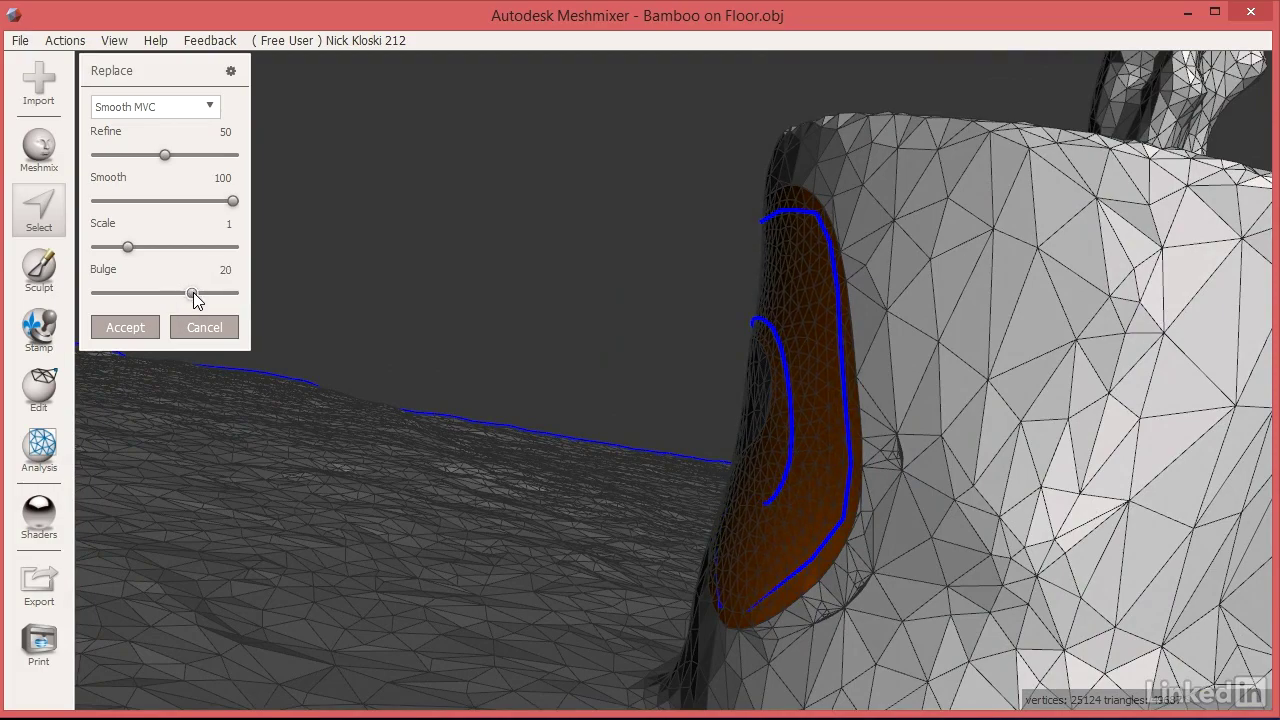
pyautogui.press('Return')
pyautogui.moveTo(510, 420); pyautogui.dragTo(765, 440, button='right')
pyautogui.click(155, 473)
pyautogui.moveTo(225, 477); pyautogui.dragTo(565, 495, button='right')
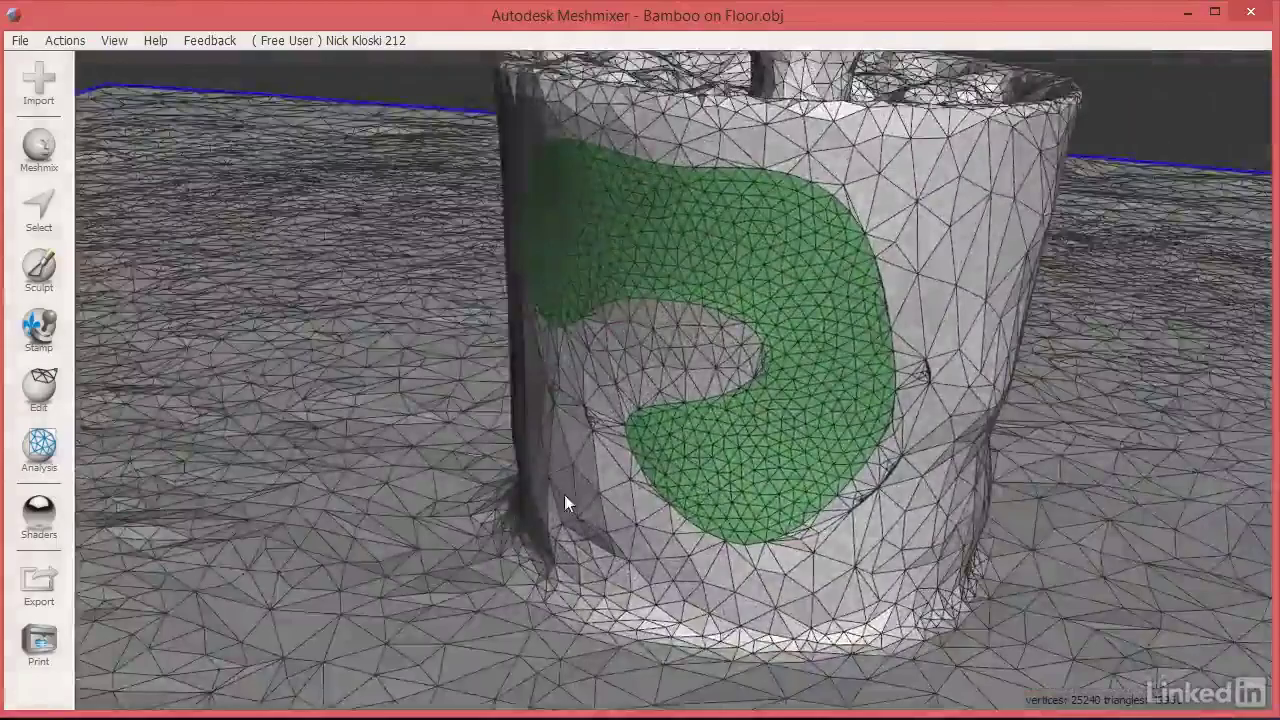
# Step: Start a new face selection with Unwrap Brush size 21 and set the crease angle filter to 35
pyautogui.scroll(-5, 565, 495)
pyautogui.moveTo(797, 436); pyautogui.dragTo(696, 459, button='right')
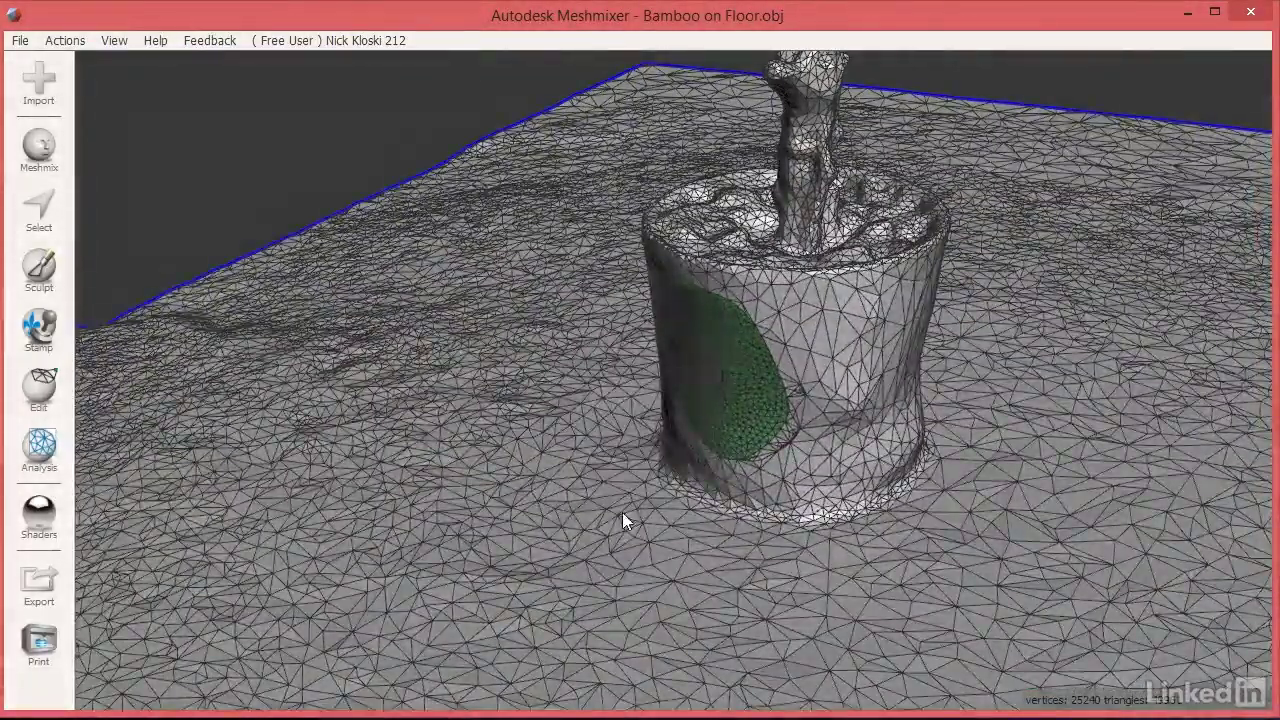
pyautogui.click(39, 229)
pyautogui.moveTo(443, 449); pyautogui.dragTo(480, 466, button='right')
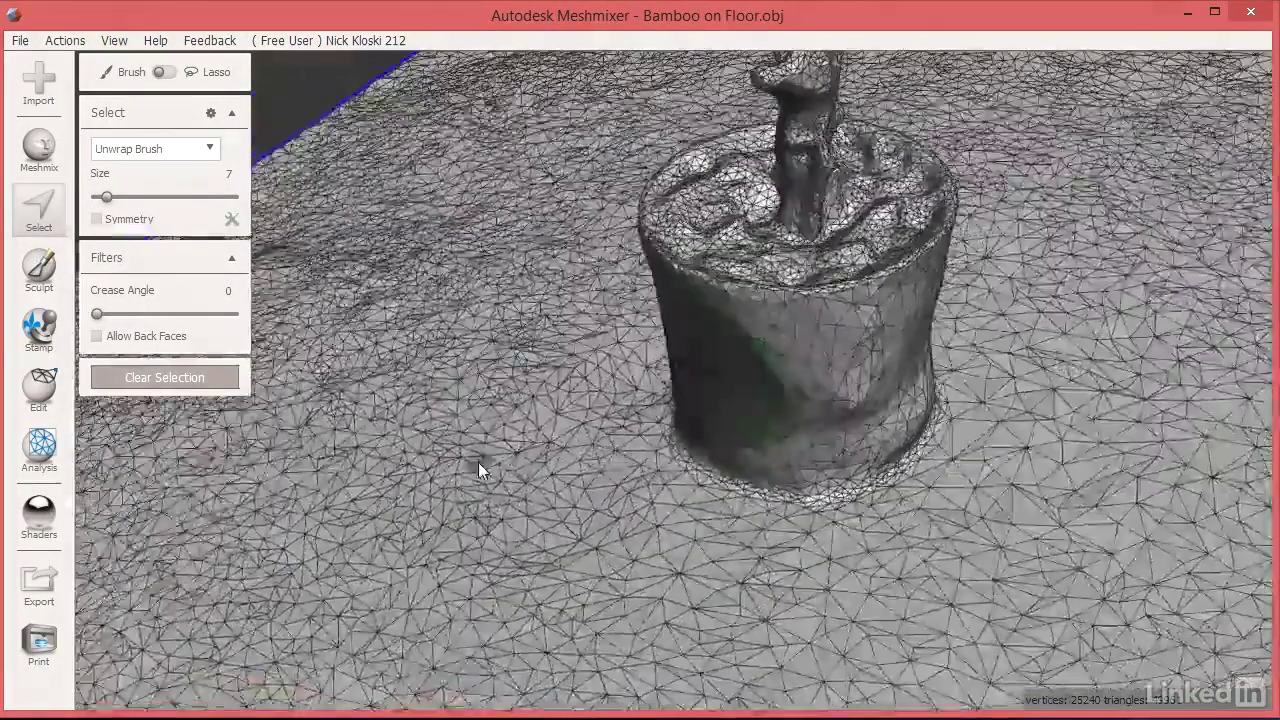
pyautogui.scroll(5, 482, 463)
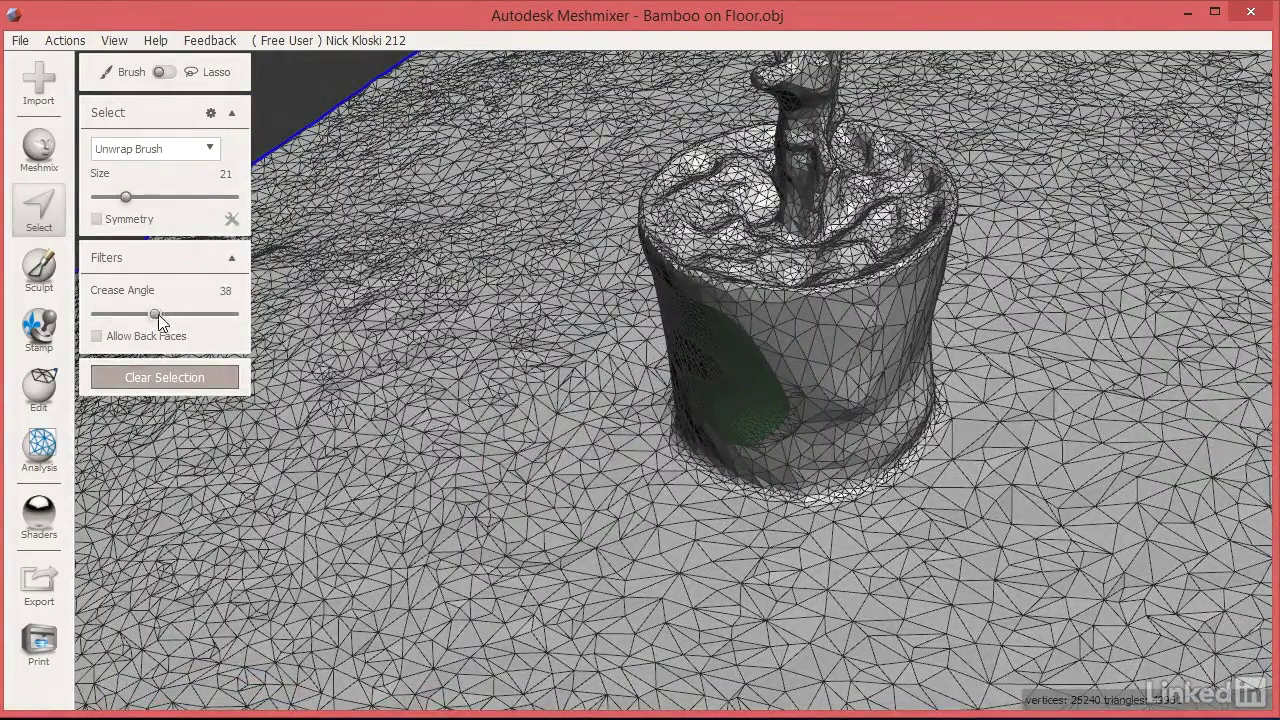
pyautogui.moveTo(205, 314); pyautogui.dragTo(154, 318)
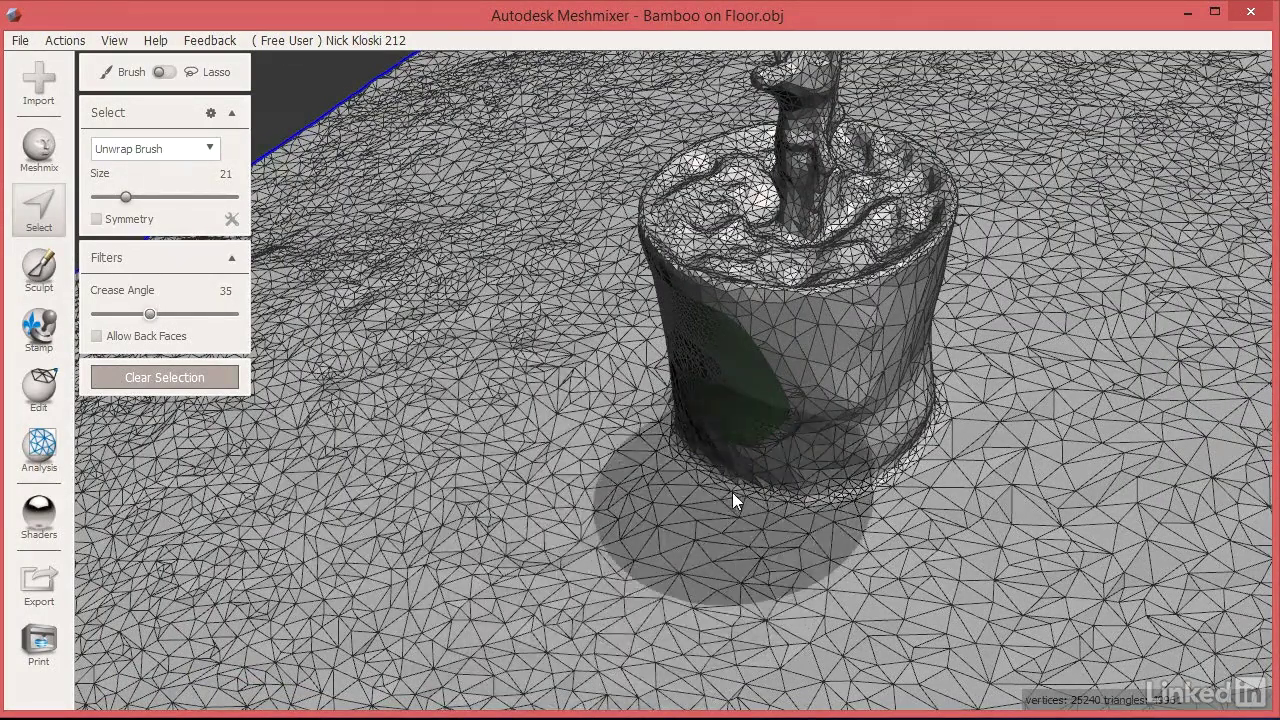
# Step: Reduce the brush size to 17 and select a strip of floor faces in front of the pot, up to its base
pyautogui.press('[')
pyautogui.press('[')
pyautogui.press('[')
pyautogui.press('[')
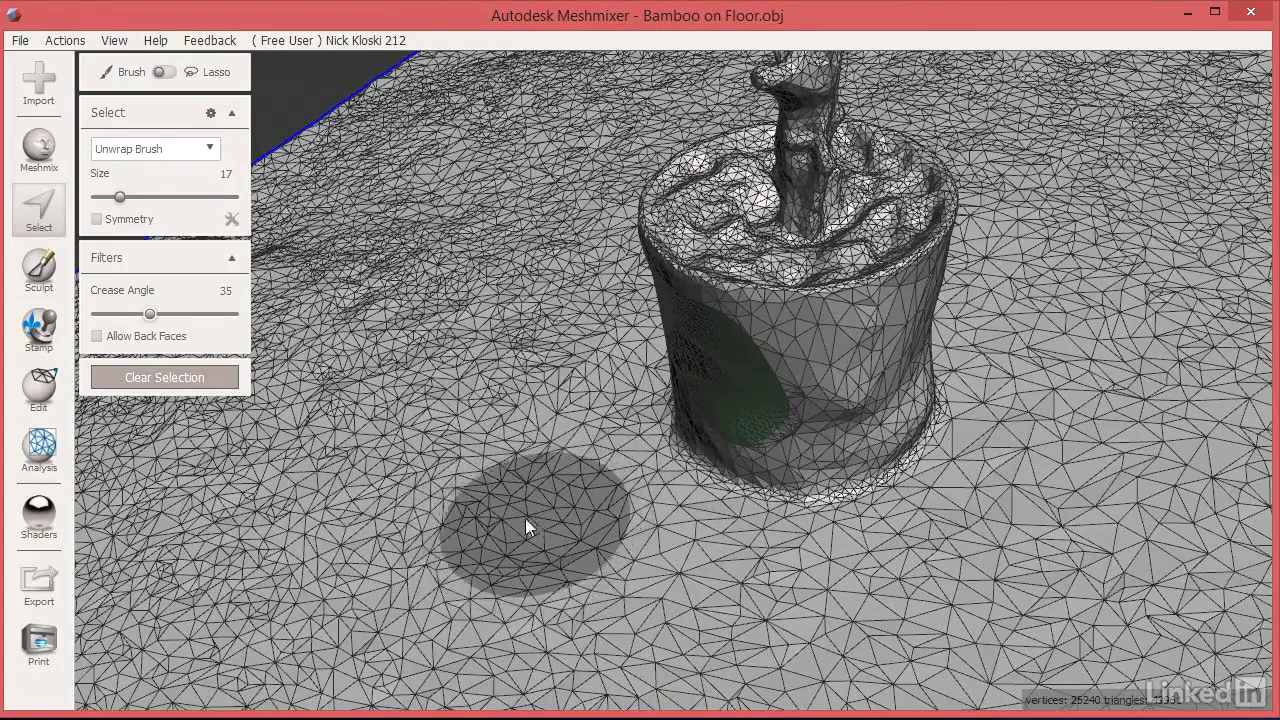
pyautogui.click(418, 572)
pyautogui.moveTo(421, 570)
pyautogui.mouseDown()
pyautogui.moveTo(470, 547)
pyautogui.moveTo(529, 582)
pyautogui.moveTo(671, 577)
pyautogui.moveTo(720, 557)
pyautogui.moveTo(712, 567)
pyautogui.moveTo(739, 530)
pyautogui.moveTo(720, 562)
pyautogui.moveTo(911, 543)
pyautogui.moveTo(672, 555)
pyautogui.mouseUp()
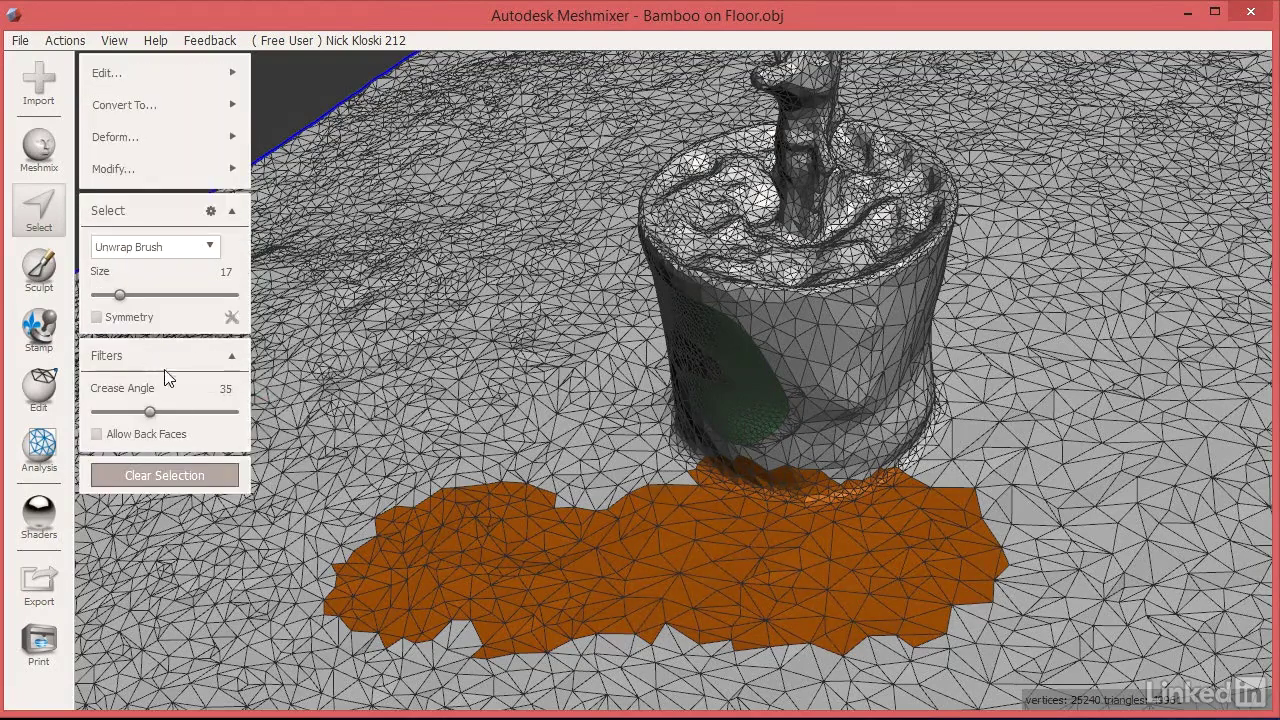
# Step: Restart the face selection with the crease angle filter at 89 and select floor faces in front of the pot, up to its base
pyautogui.click(178, 475)
pyautogui.click(37, 212)
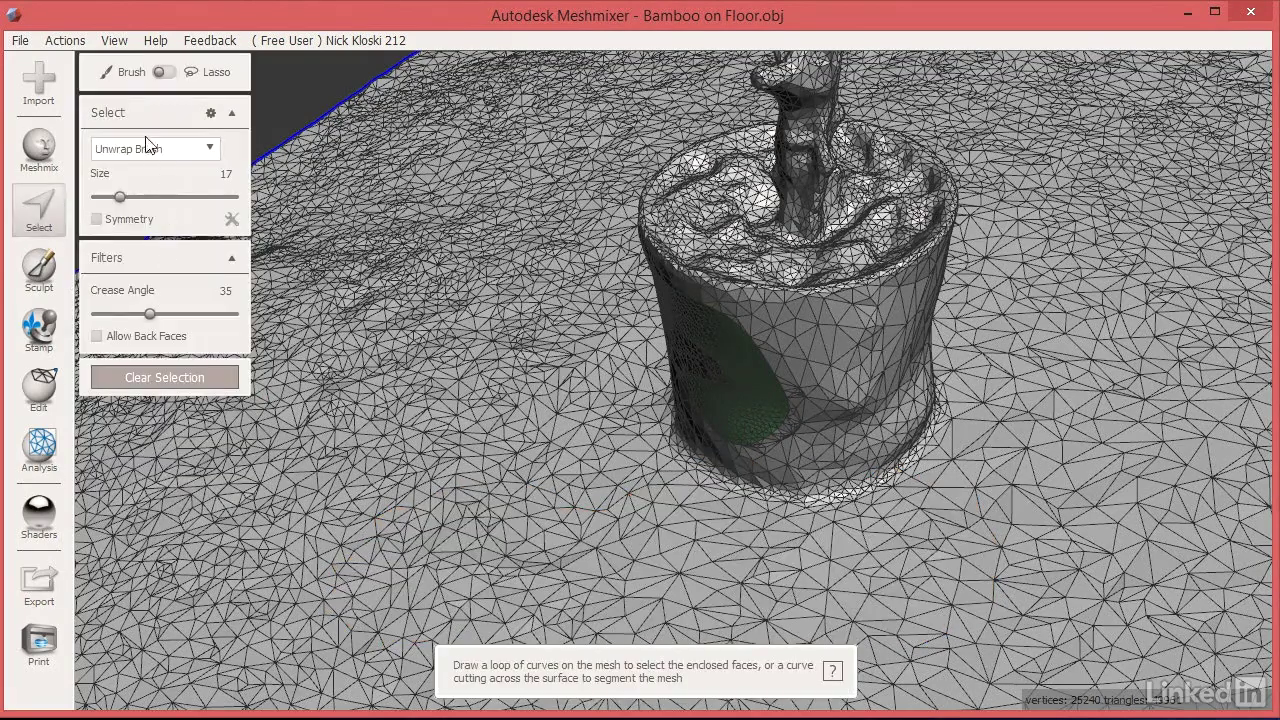
pyautogui.moveTo(150, 314); pyautogui.dragTo(233, 318)
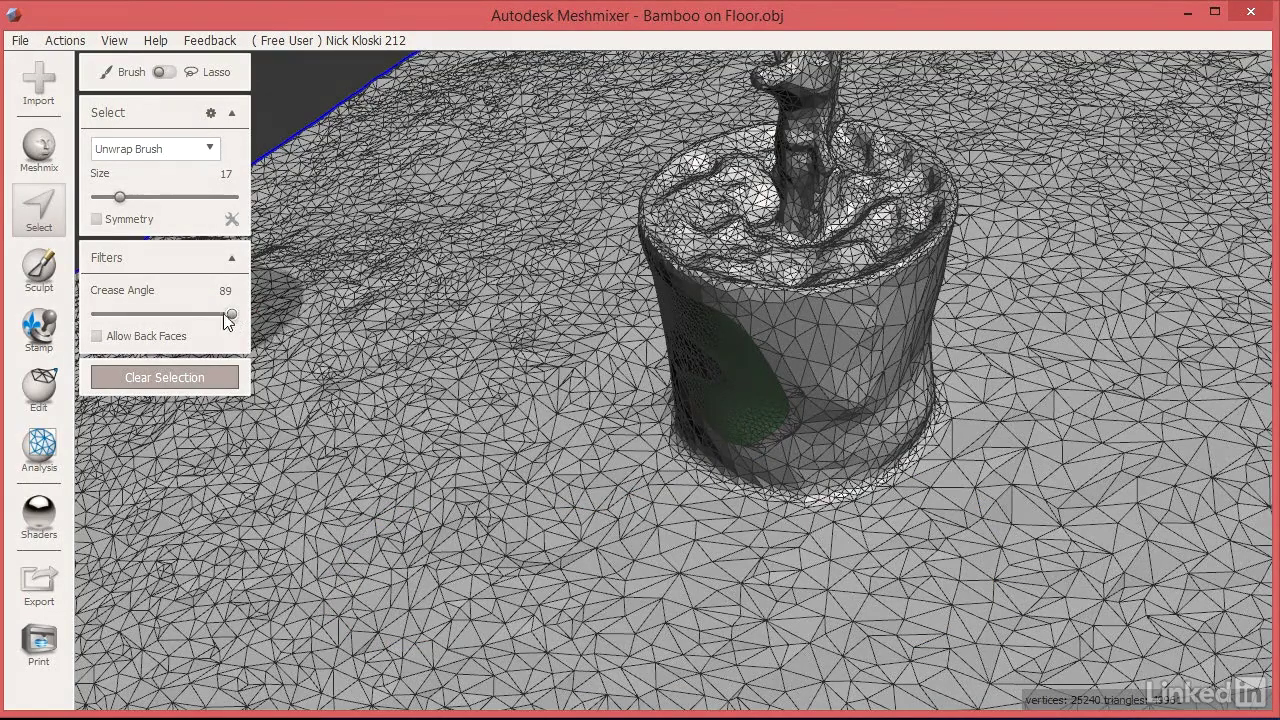
pyautogui.moveTo(669, 590)
pyautogui.mouseDown()
pyautogui.moveTo(724, 547)
pyautogui.moveTo(738, 529)
pyautogui.moveTo(727, 521)
pyautogui.moveTo(801, 514)
pyautogui.moveTo(684, 477)
pyautogui.moveTo(827, 516)
pyautogui.moveTo(887, 500)
pyautogui.moveTo(760, 518)
pyautogui.mouseUp()
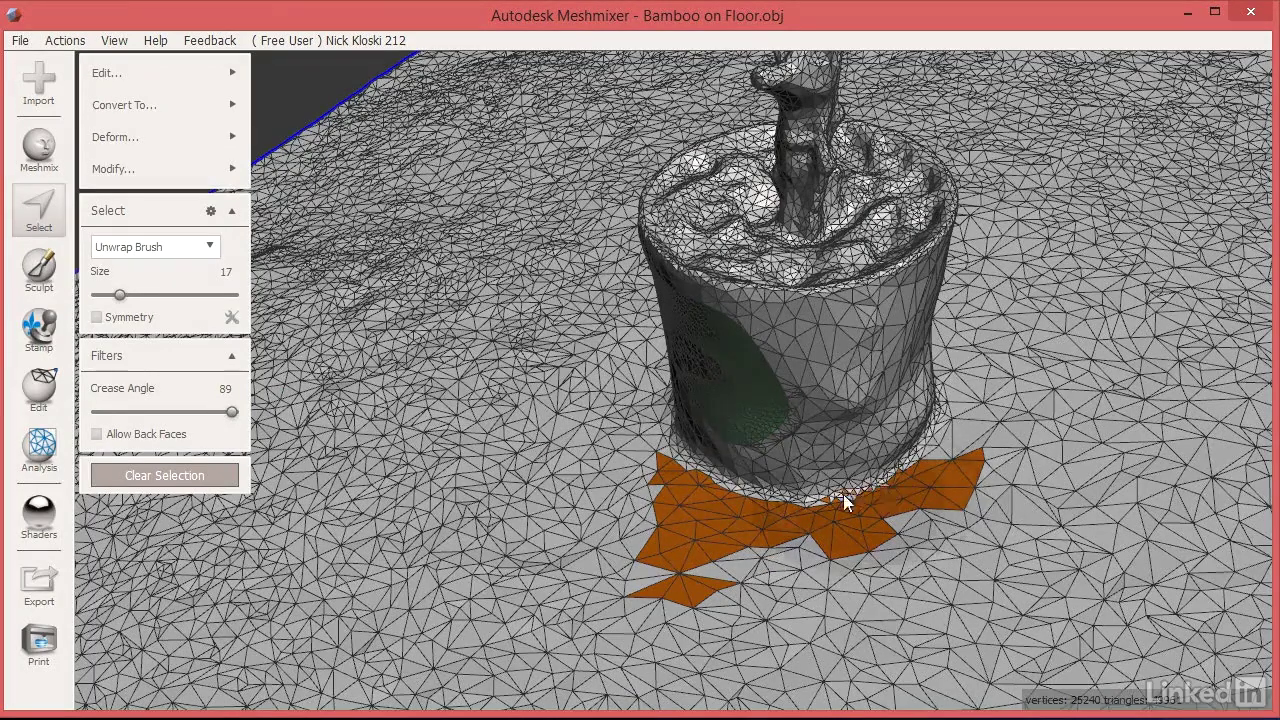
# Step: Lower the crease angle filter to 73 and extend the selection across the seam between the floor and the pot's front base
pyautogui.scroll(3, 800, 558)
pyautogui.scroll(2, 787, 560)
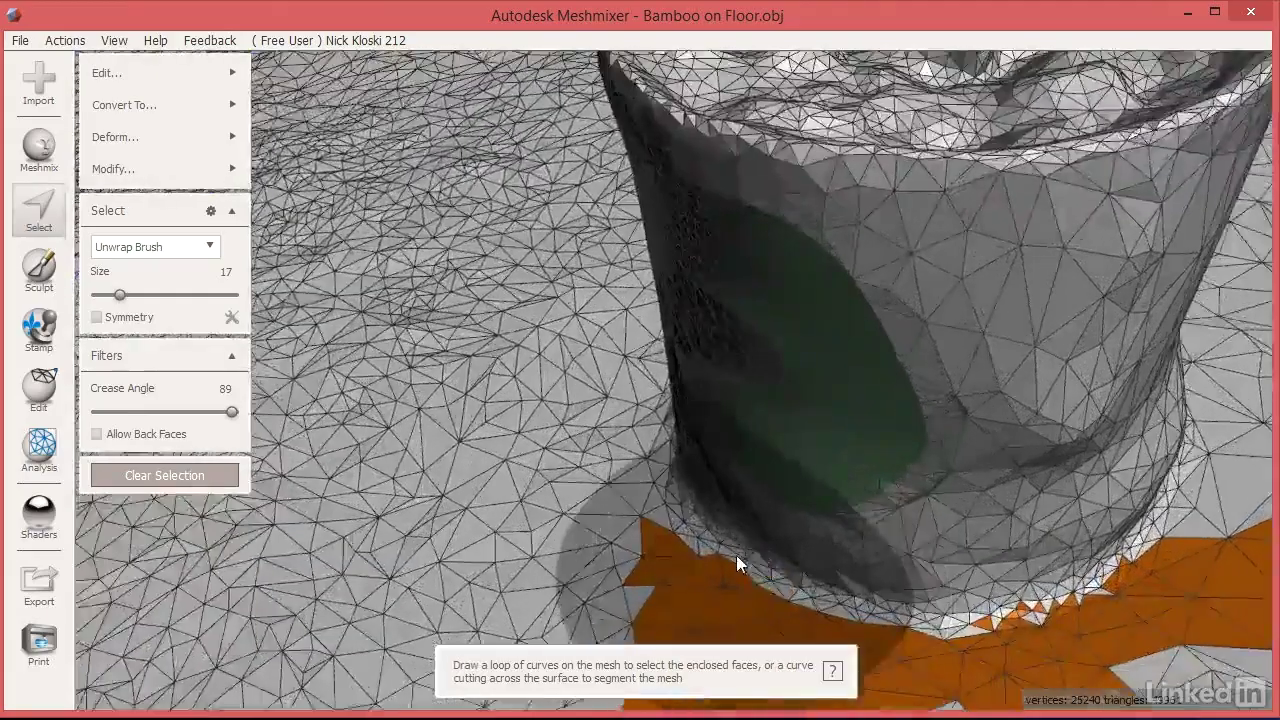
pyautogui.scroll(4, 714, 502)
pyautogui.moveTo(661, 456); pyautogui.dragTo(703, 427, button='right')
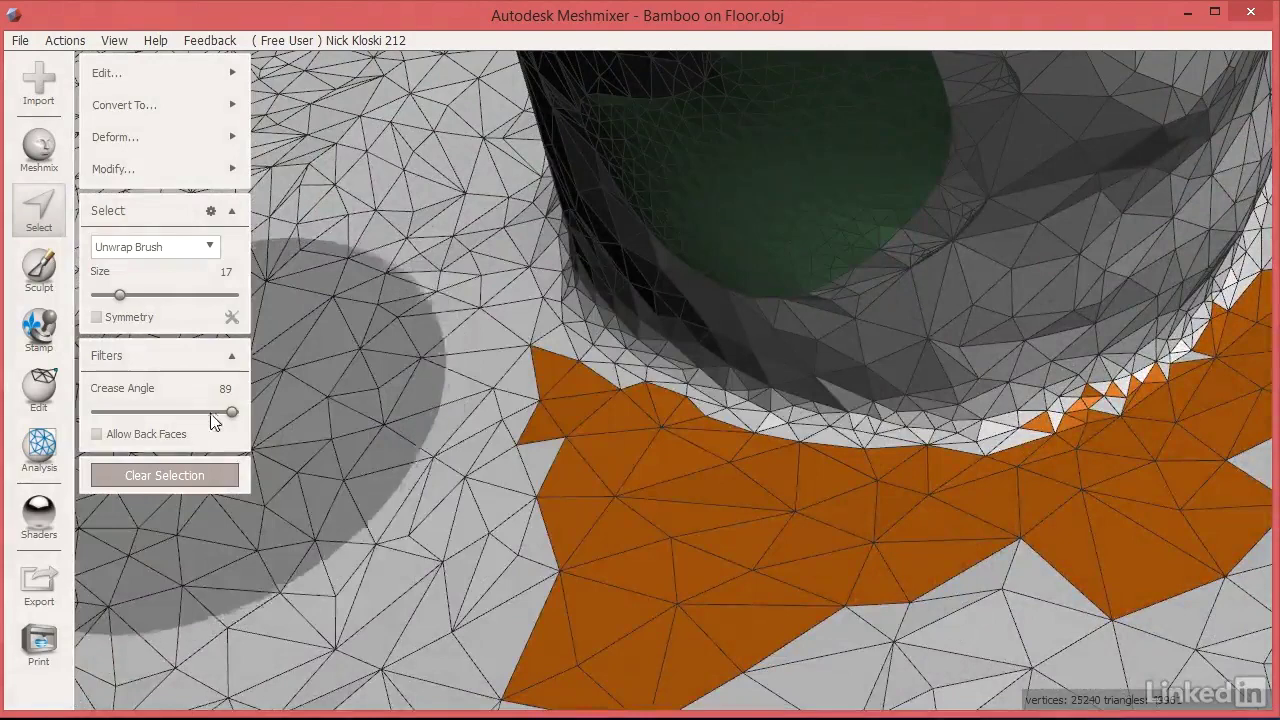
pyautogui.moveTo(210, 412); pyautogui.dragTo(207, 412)
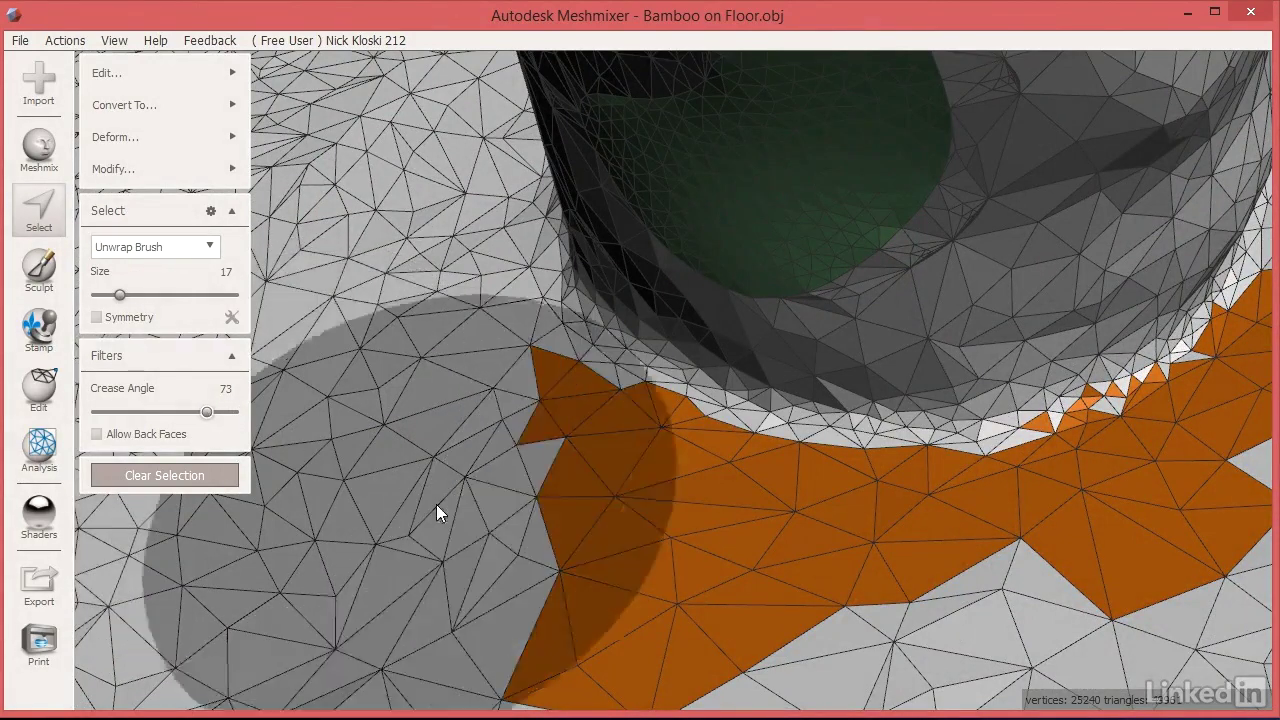
pyautogui.click(446, 514)
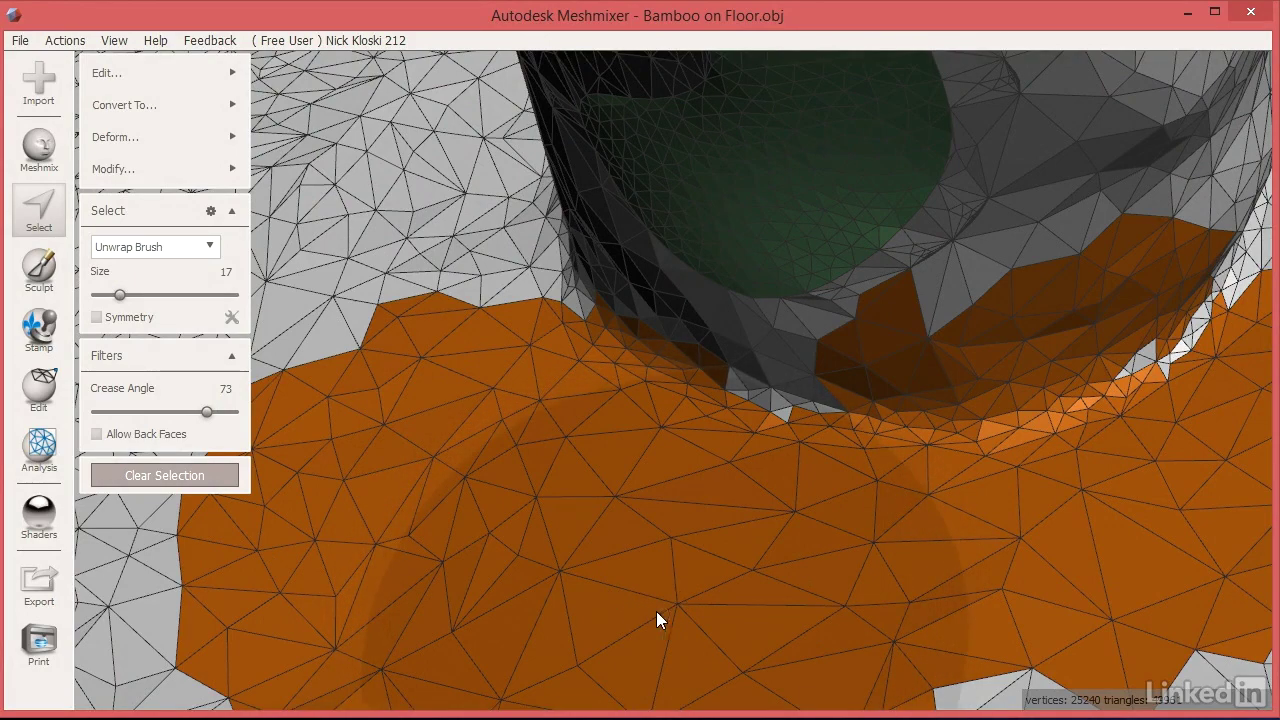
# Step: Extend the selection along the floor all the way around the pot's base and delete the selected faces
pyautogui.moveTo(412, 523); pyautogui.dragTo(631, 501, button='right')
pyautogui.moveTo(630, 500)
pyautogui.mouseDown()
pyautogui.moveTo(586, 564)
pyautogui.moveTo(620, 549)
pyautogui.moveTo(530, 492)
pyautogui.moveTo(434, 270)
pyautogui.mouseUp()
pyautogui.moveTo(434, 270)
pyautogui.mouseDown(button='right')
pyautogui.moveTo(380, 323)
pyautogui.moveTo(569, 660)
pyautogui.moveTo(551, 357)
pyautogui.moveTo(650, 536)
pyautogui.moveTo(676, 510)
pyautogui.mouseUp(button='right')
pyautogui.moveTo(466, 430)
pyautogui.mouseDown()
pyautogui.moveTo(475, 398)
pyautogui.moveTo(387, 212)
pyautogui.moveTo(392, 258)
pyautogui.mouseUp()
pyautogui.press('c')
pyautogui.moveTo(369, 243); pyautogui.dragTo(744, 414, button='right')
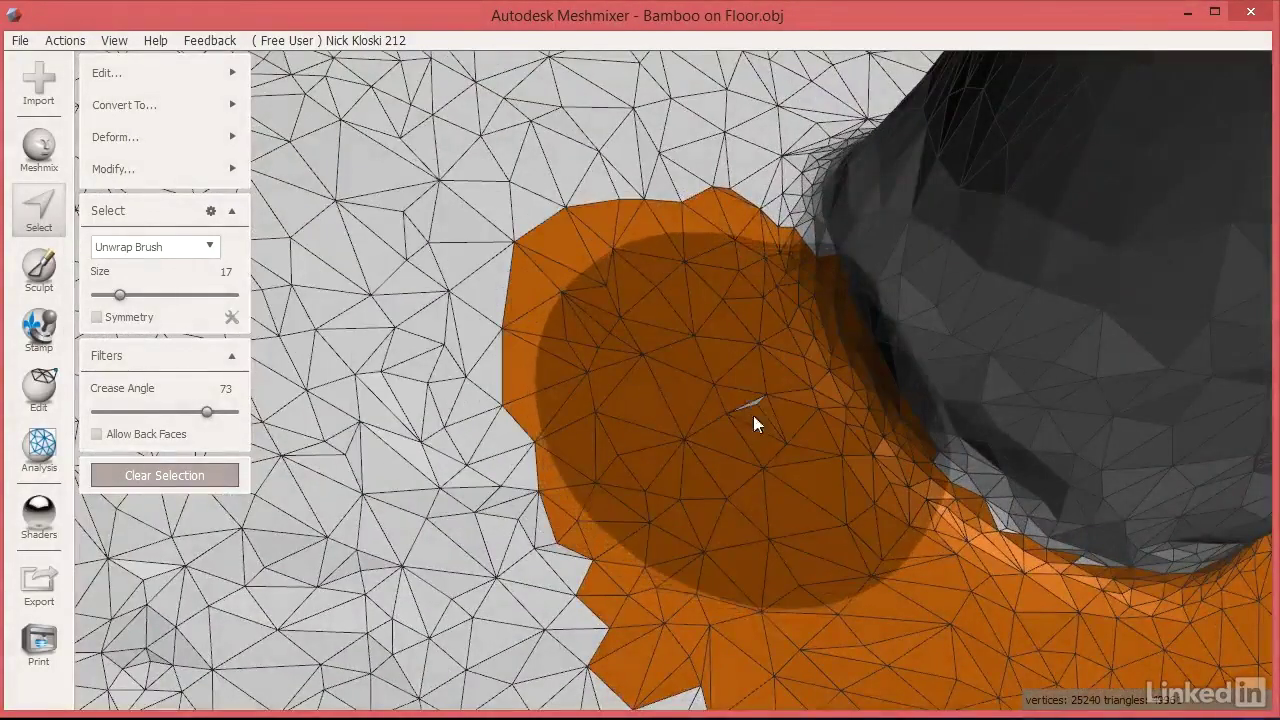
pyautogui.moveTo(594, 332)
pyautogui.mouseDown(button='right')
pyautogui.moveTo(680, 409)
pyautogui.moveTo(666, 194)
pyautogui.moveTo(566, 89)
pyautogui.moveTo(523, 268)
pyautogui.moveTo(566, 657)
pyautogui.moveTo(737, 286)
pyautogui.moveTo(576, 310)
pyautogui.moveTo(746, 258)
pyautogui.moveTo(666, 214)
pyautogui.moveTo(973, 445)
pyautogui.moveTo(820, 705)
pyautogui.moveTo(560, 414)
pyautogui.moveTo(983, 537)
pyautogui.moveTo(851, 486)
pyautogui.moveTo(676, 340)
pyautogui.moveTo(626, 174)
pyautogui.moveTo(717, 366)
pyautogui.mouseUp(button='right')
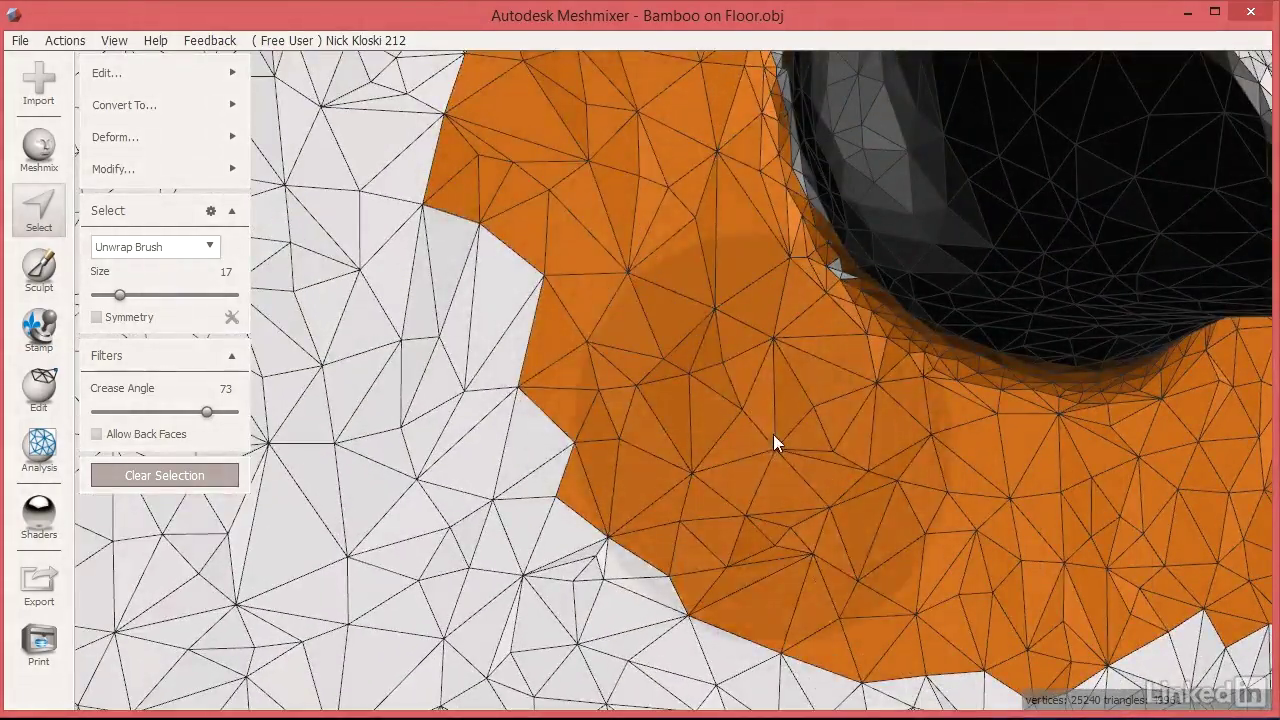
pyautogui.moveTo(717, 439); pyautogui.dragTo(697, 250, button='right')
pyautogui.scroll(-2, 689, 371)
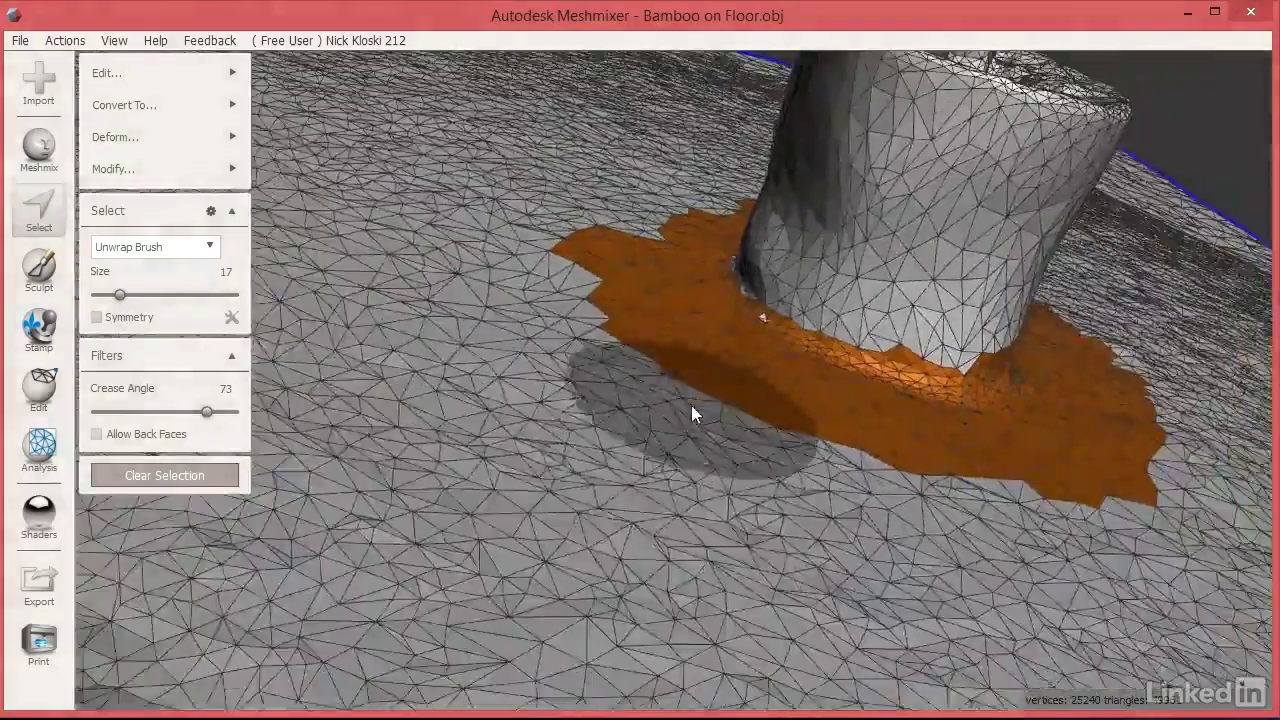
pyautogui.press('Delete')
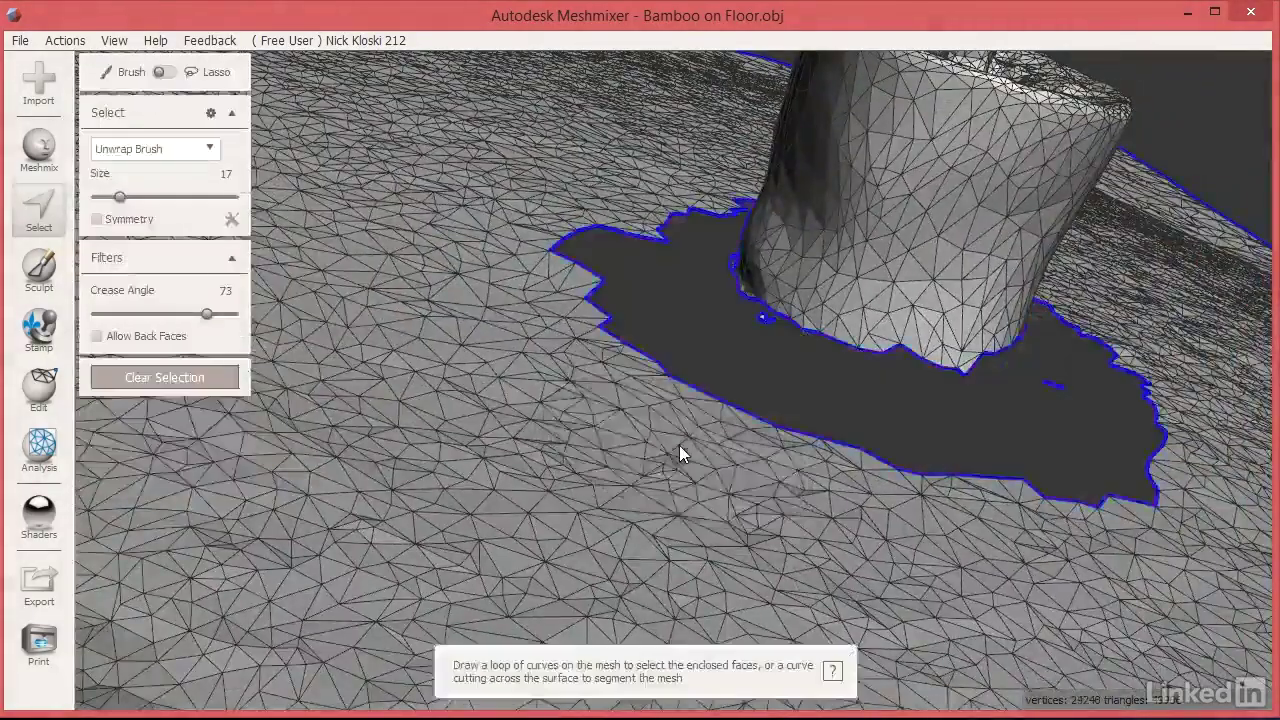
# Step: Select a patch of the remaining floor, expand it to all connected faces, and delete the floor
pyautogui.scroll(3, 527, 417)
pyautogui.moveTo(527, 417); pyautogui.dragTo(506, 441, button='right')
pyautogui.moveTo(783, 558); pyautogui.dragTo(974, 243, button='right')
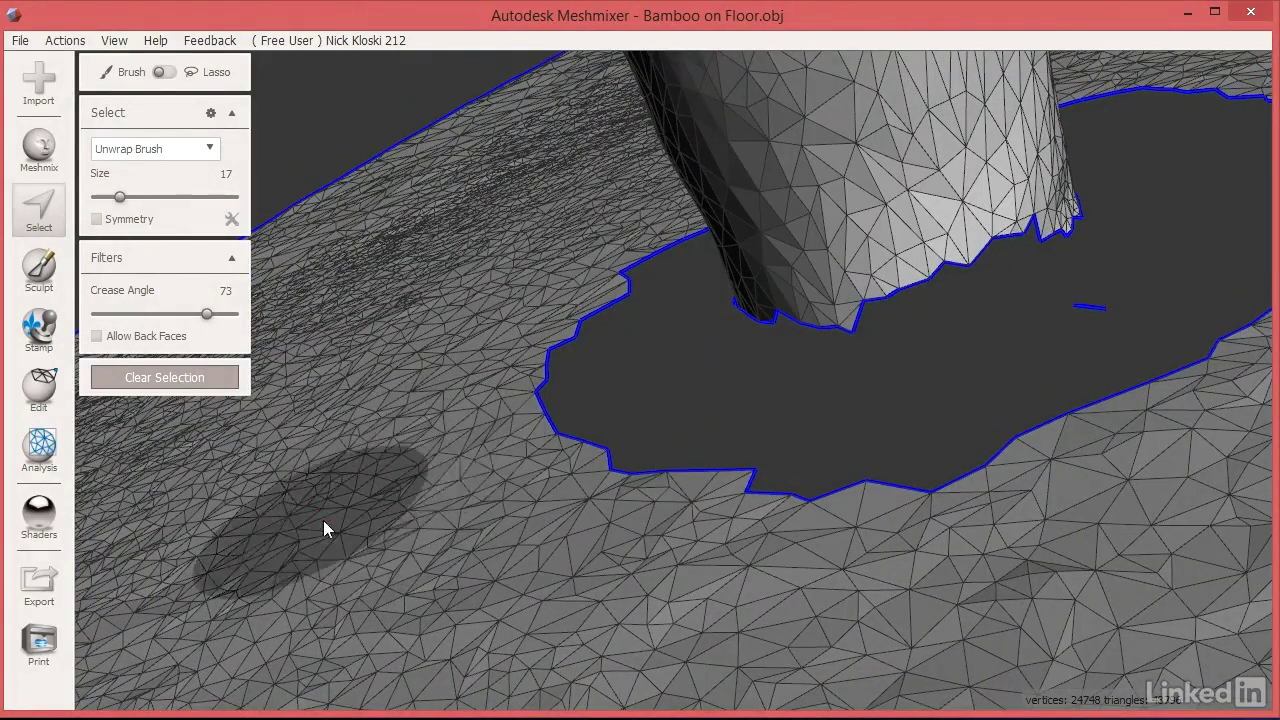
pyautogui.moveTo(440, 520)
pyautogui.mouseDown()
pyautogui.moveTo(428, 580)
pyautogui.moveTo(417, 477)
pyautogui.moveTo(443, 517)
pyautogui.mouseUp()
pyautogui.moveTo(210, 171)
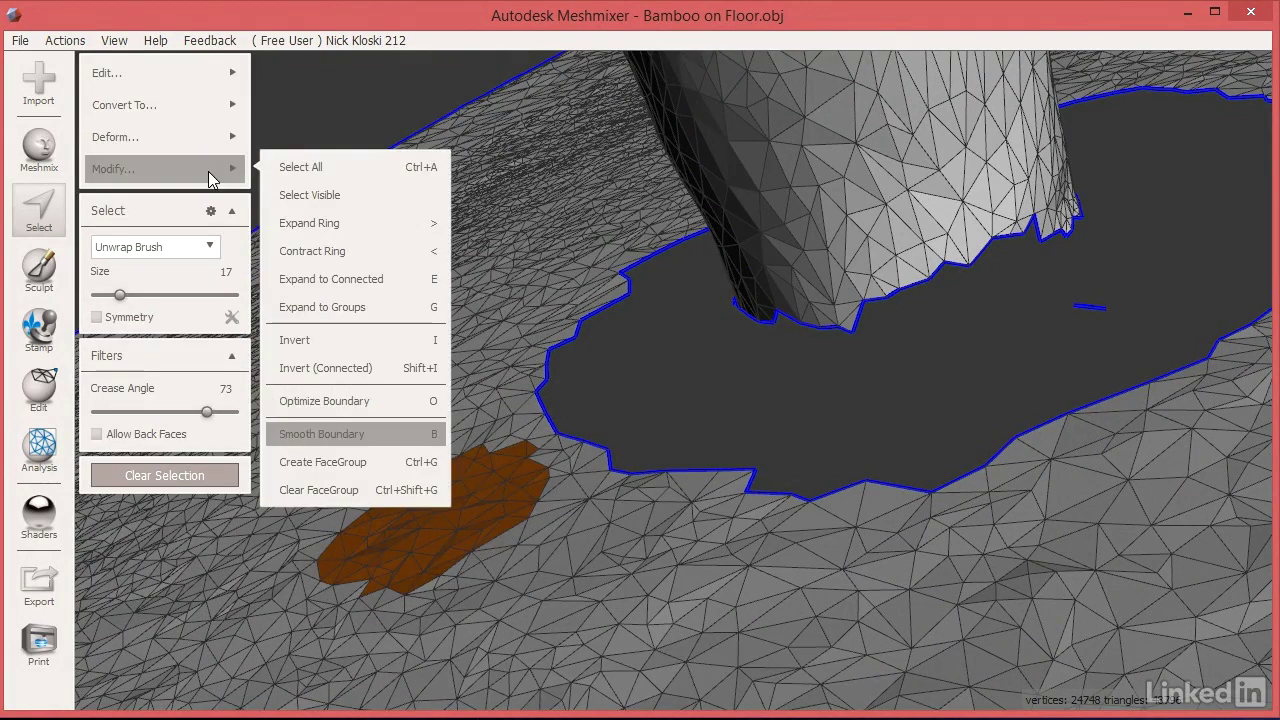
pyautogui.click(355, 281)
pyautogui.scroll(2, 424, 534)
pyautogui.scroll(-4, 416, 531)
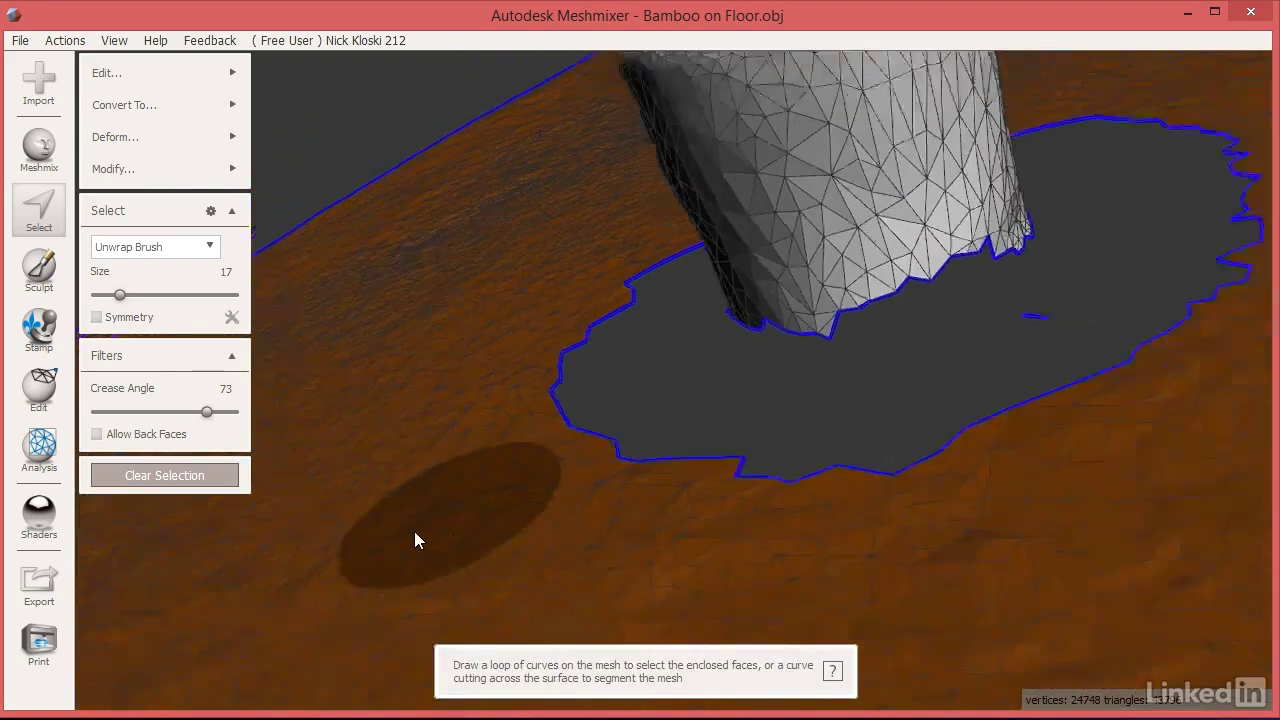
pyautogui.press('Delete')
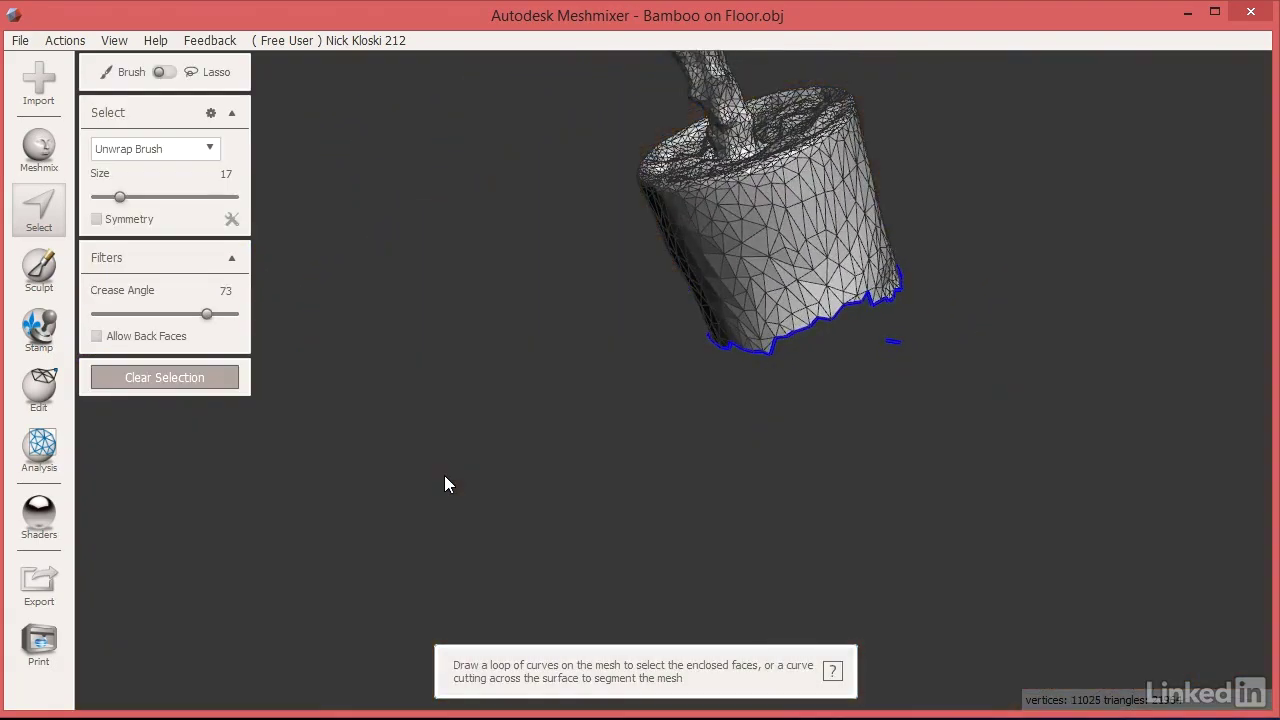
# Step: Use the Inspector to clean up the stray fragment beside the pot's base, leaving the large bottom opening unfilled
pyautogui.click(38, 465)
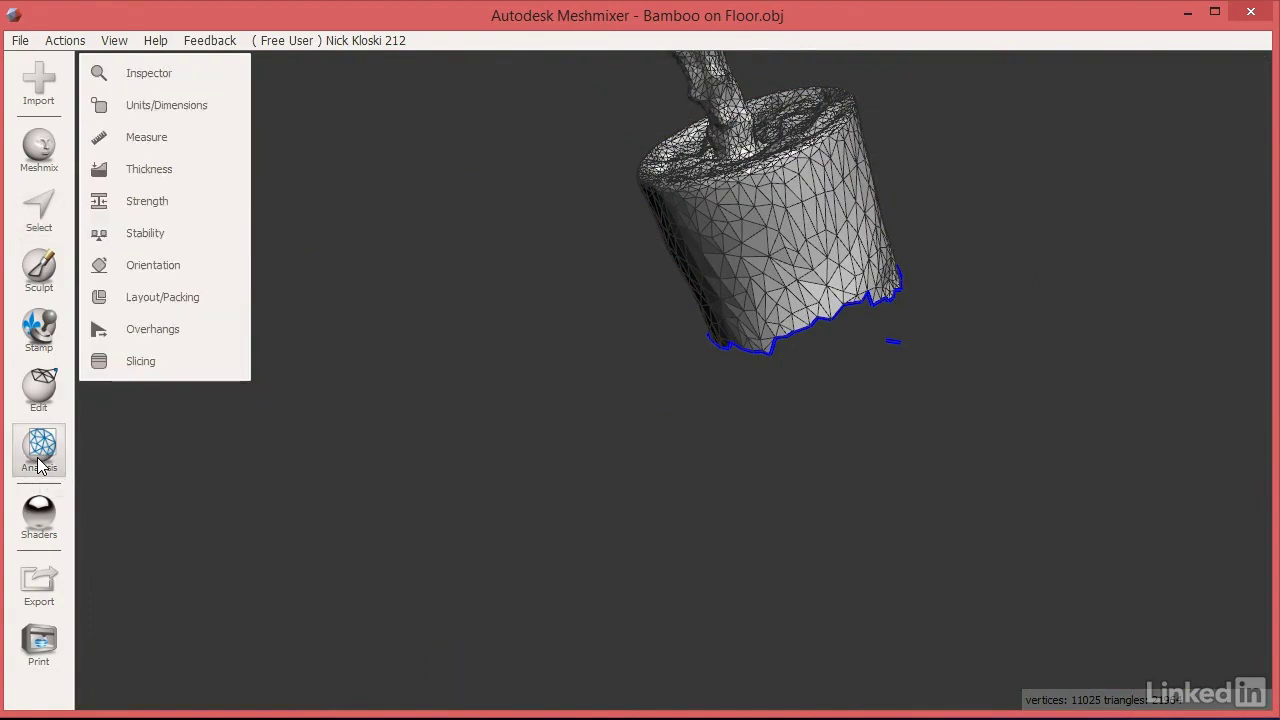
pyautogui.click(140, 77)
pyautogui.moveTo(617, 570); pyautogui.dragTo(491, 460, button='right')
pyautogui.moveTo(572, 502)
pyautogui.mouseDown(button='right')
pyautogui.moveTo(554, 488)
pyautogui.moveTo(620, 397)
pyautogui.moveTo(408, 484)
pyautogui.moveTo(611, 444)
pyautogui.moveTo(580, 420)
pyautogui.mouseUp(button='right')
pyautogui.click(628, 381)
pyautogui.click(204, 235)
# Step: Start a face selection with brush size 7 and delete the thin sliver of faces sticking out from the pot's bottom edge
pyautogui.moveTo(204, 235); pyautogui.dragTo(794, 365, button='right')
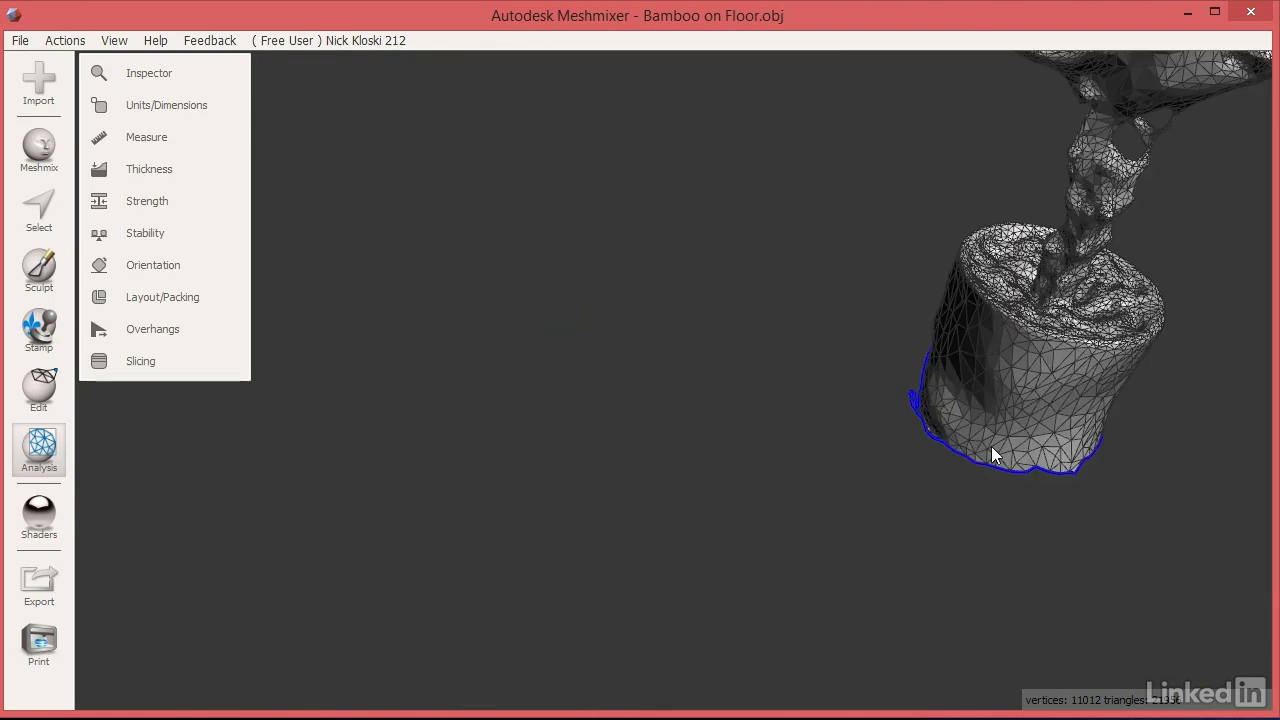
pyautogui.press('c')
pyautogui.scroll(8, 825, 412)
pyautogui.moveTo(803, 412); pyautogui.dragTo(687, 338, button='right')
pyautogui.scroll(-5, 688, 340)
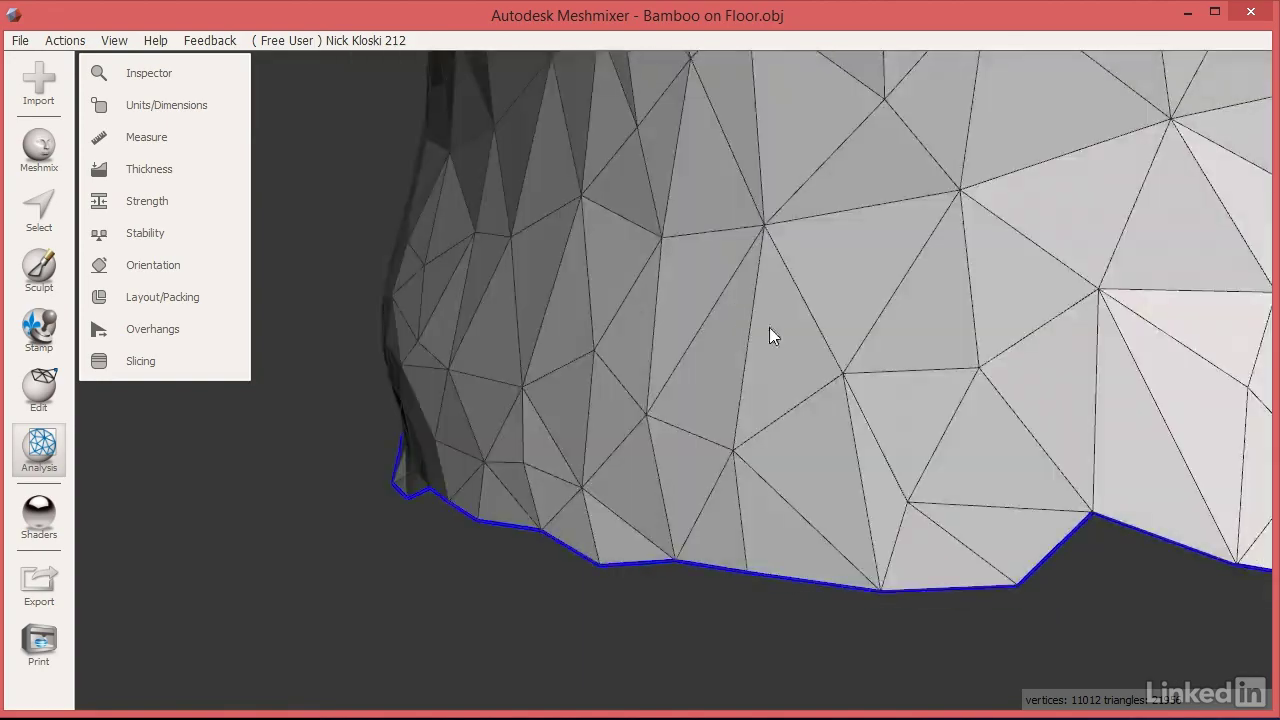
pyautogui.moveTo(1044, 422); pyautogui.dragTo(700, 416, button='right')
pyautogui.moveTo(1175, 335); pyautogui.dragTo(994, 371, button='right')
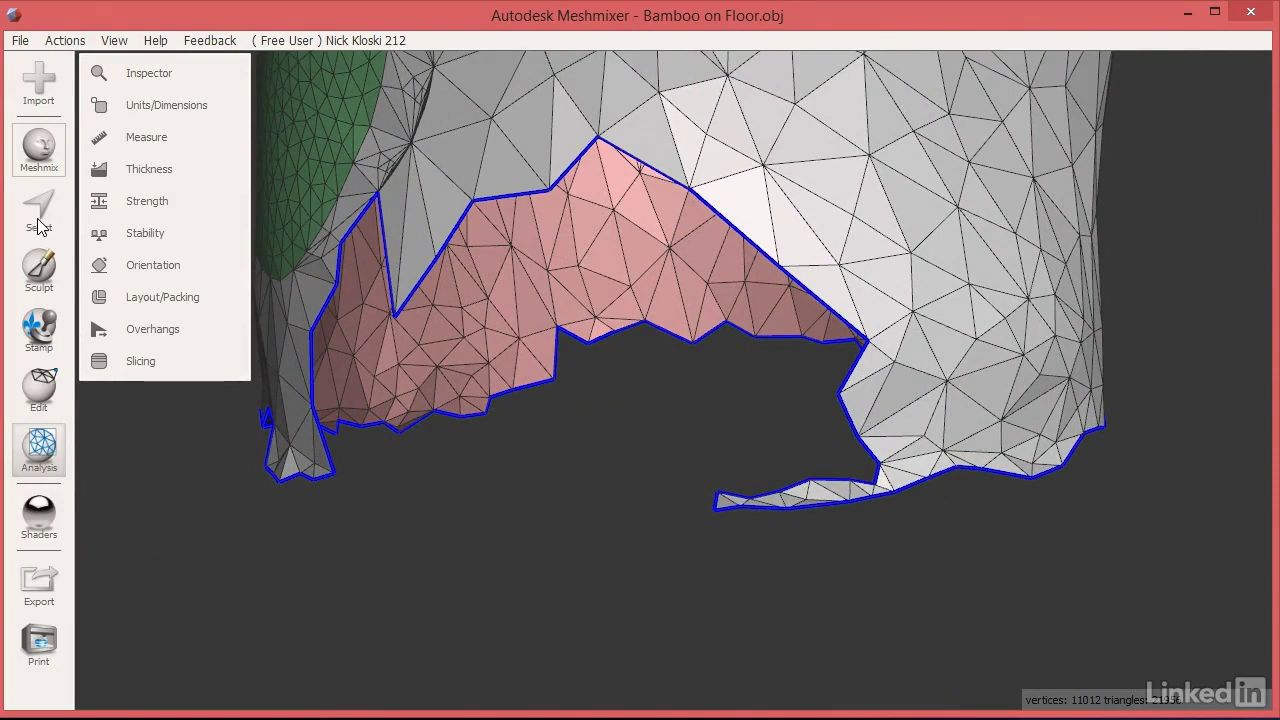
pyautogui.press('s')
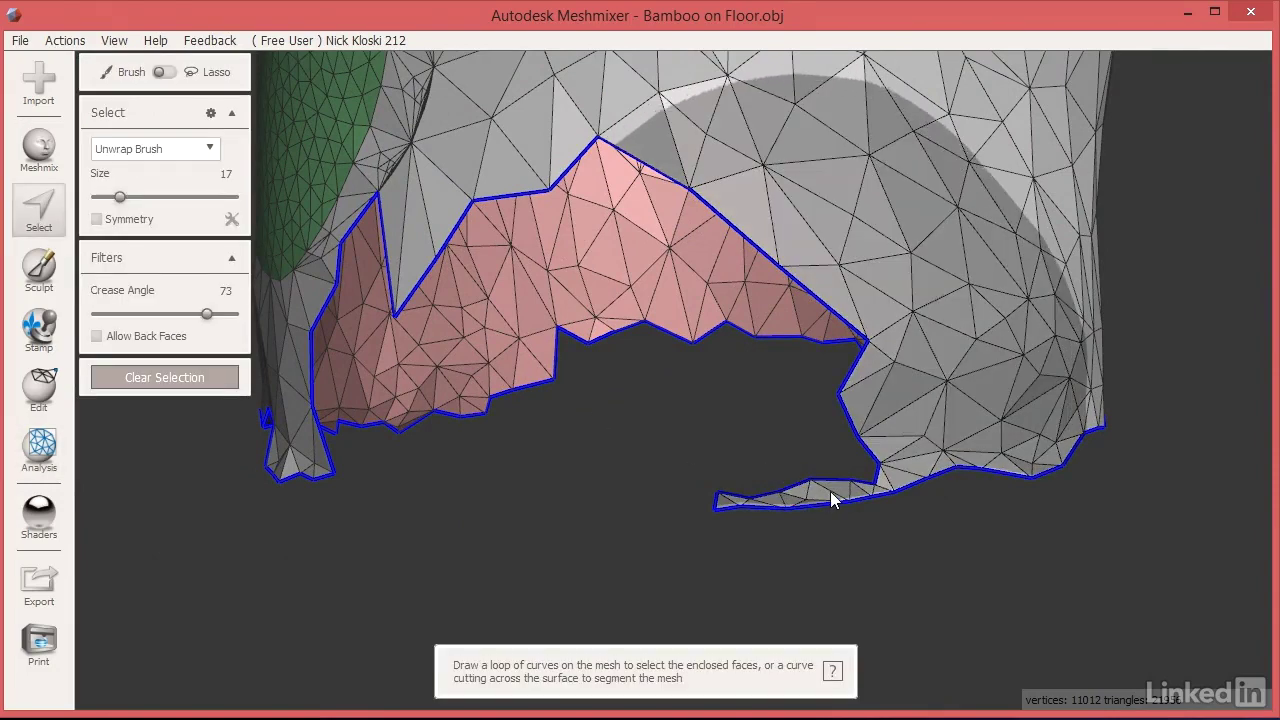
pyautogui.press('[')
pyautogui.press('[')
pyautogui.press('[')
pyautogui.press('[')
pyautogui.press('[')
pyautogui.press('[')
pyautogui.press('[')
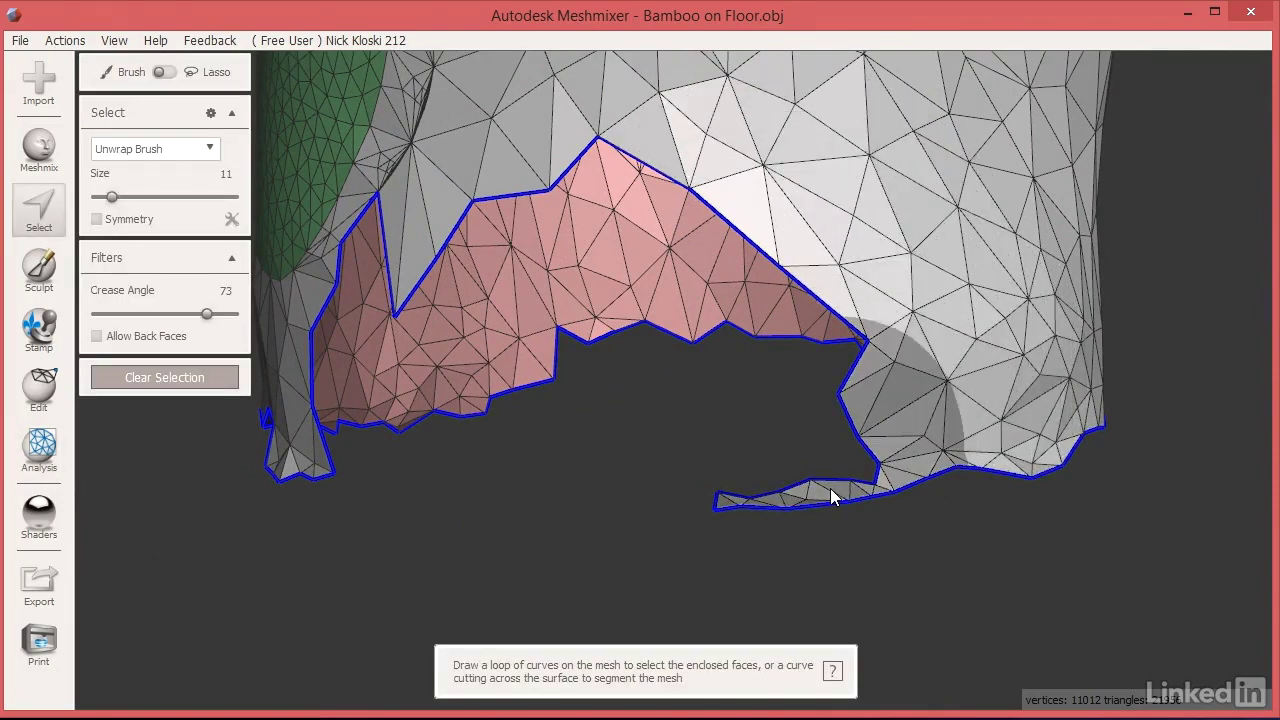
pyautogui.press('[')
pyautogui.press('[')
pyautogui.press('[')
pyautogui.moveTo(833, 488); pyautogui.dragTo(754, 503)
pyautogui.press('Delete')
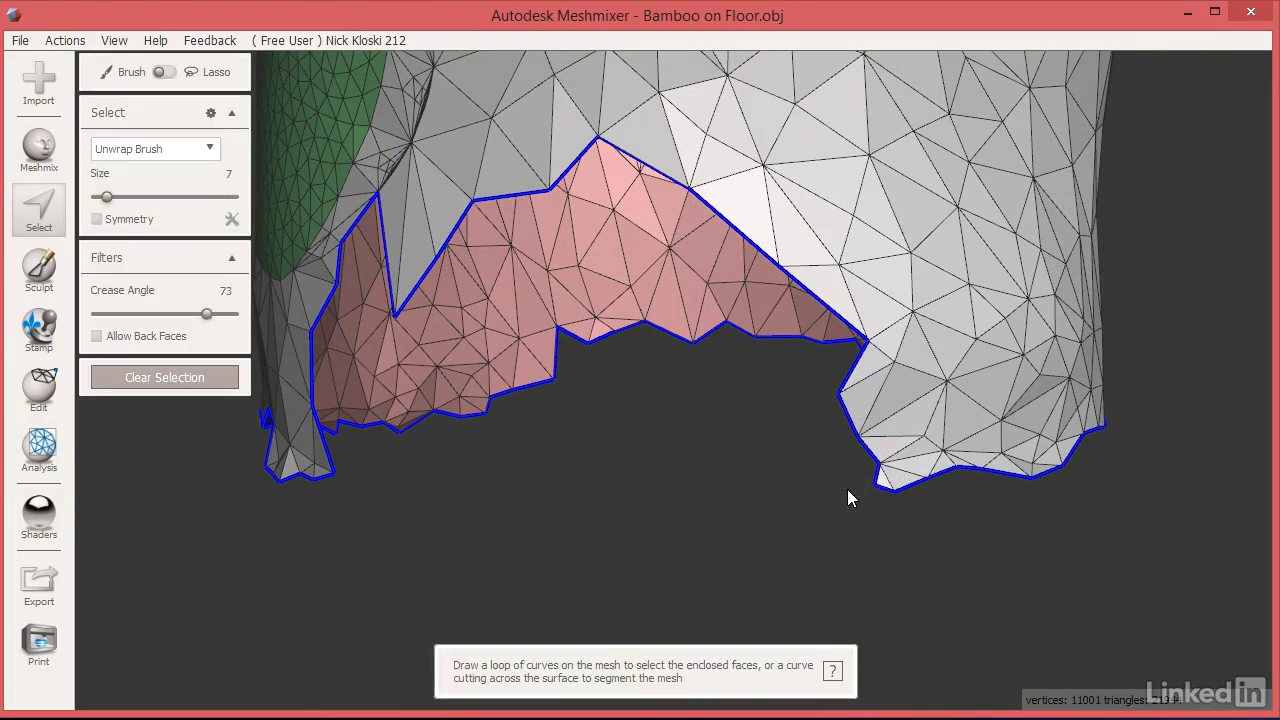
# Step: Delete the downward spike and the narrow leg of faces protruding from the pot's ragged bottom edge
pyautogui.moveTo(414, 280)
pyautogui.mouseDown()
pyautogui.moveTo(408, 255)
pyautogui.moveTo(433, 214)
pyautogui.mouseUp()
pyautogui.press('Delete')
pyautogui.moveTo(427, 217); pyautogui.dragTo(779, 300, button='right')
pyautogui.moveTo(523, 423)
pyautogui.mouseDown()
pyautogui.moveTo(691, 437)
pyautogui.moveTo(566, 448)
pyautogui.moveTo(573, 423)
pyautogui.mouseUp()
pyautogui.press('Delete')
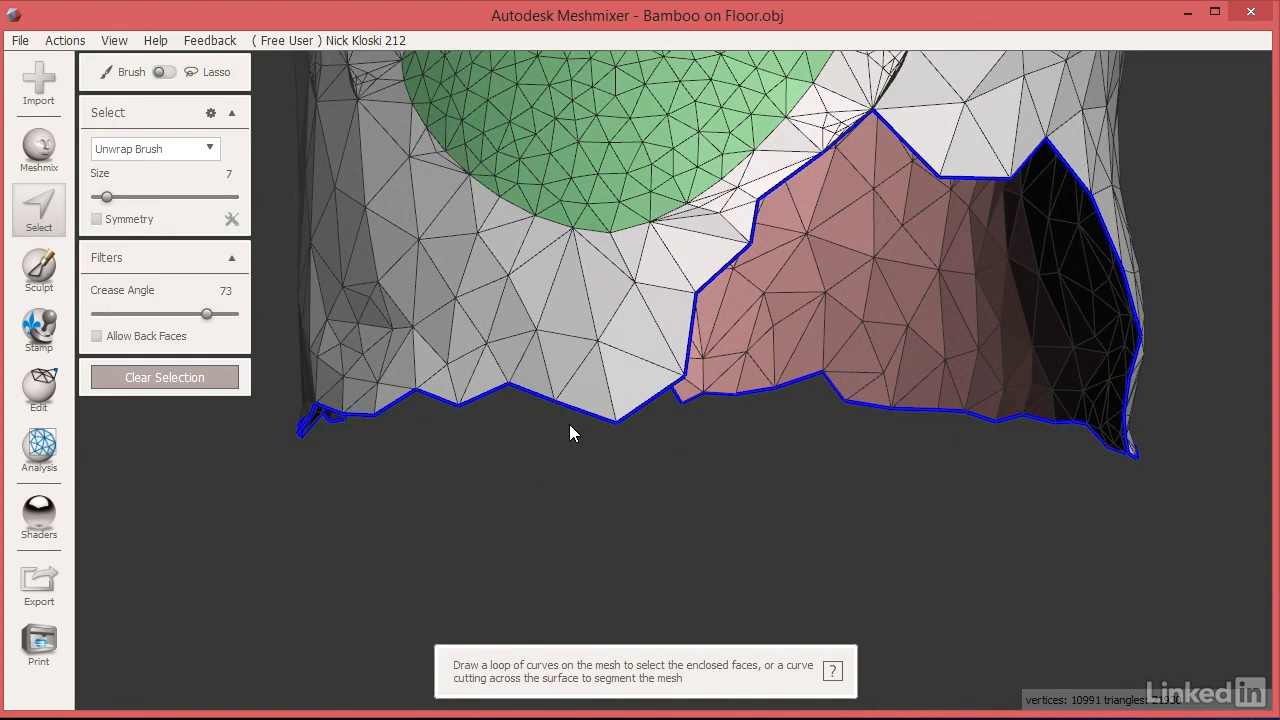
# Step: Select the ring of faces around the pot's open bottom, then optimize and smooth its boundary with smoothness 50 and 30 iterations
pyautogui.click(631, 407)
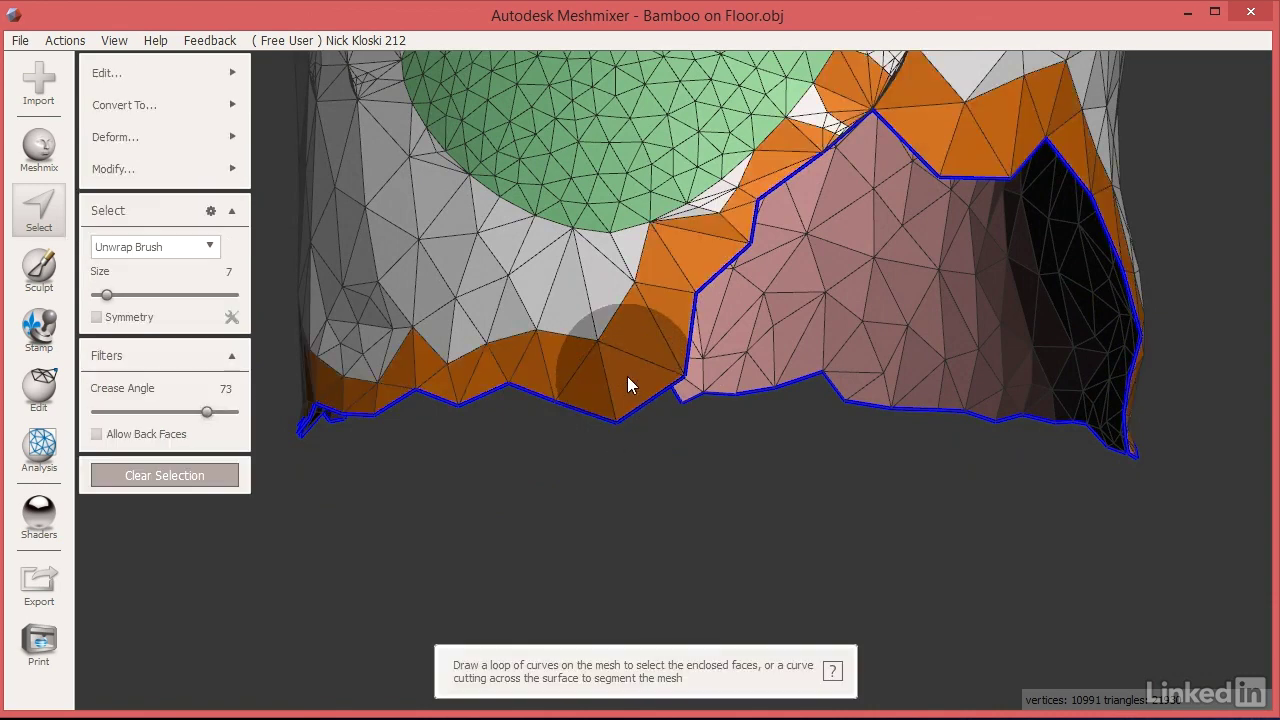
pyautogui.moveTo(160, 170)
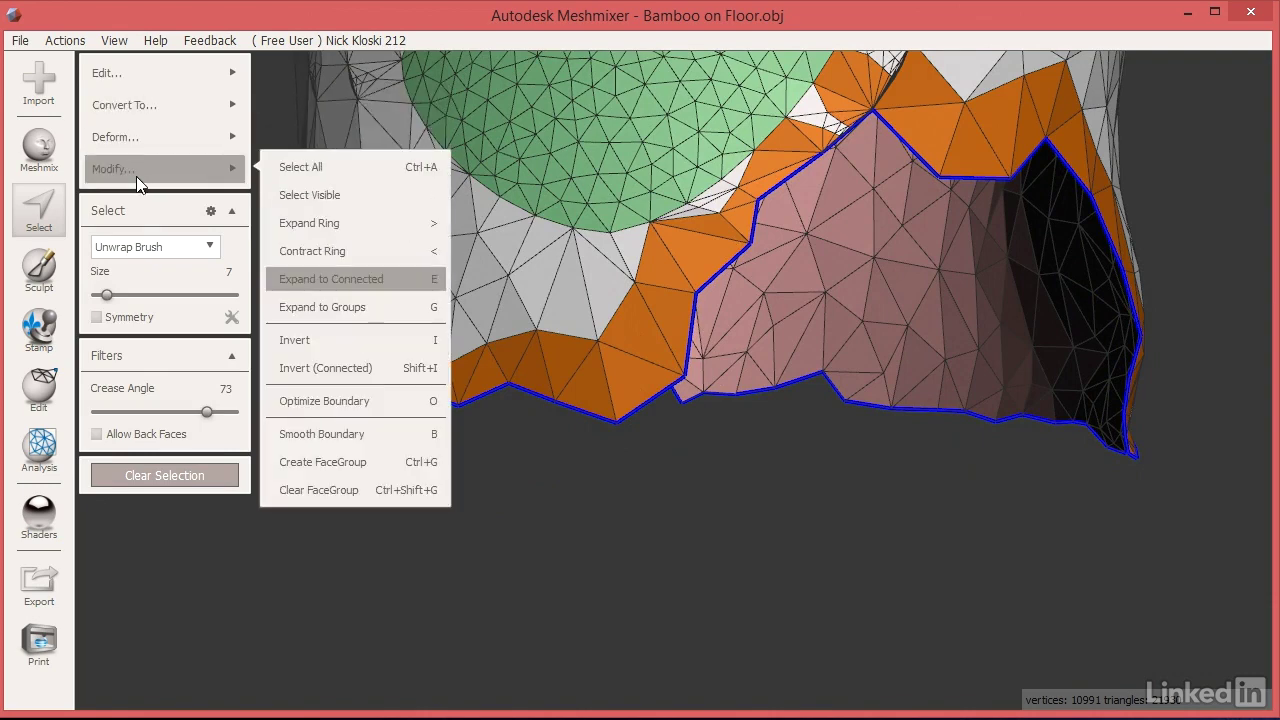
pyautogui.click(337, 401)
pyautogui.moveTo(117, 160)
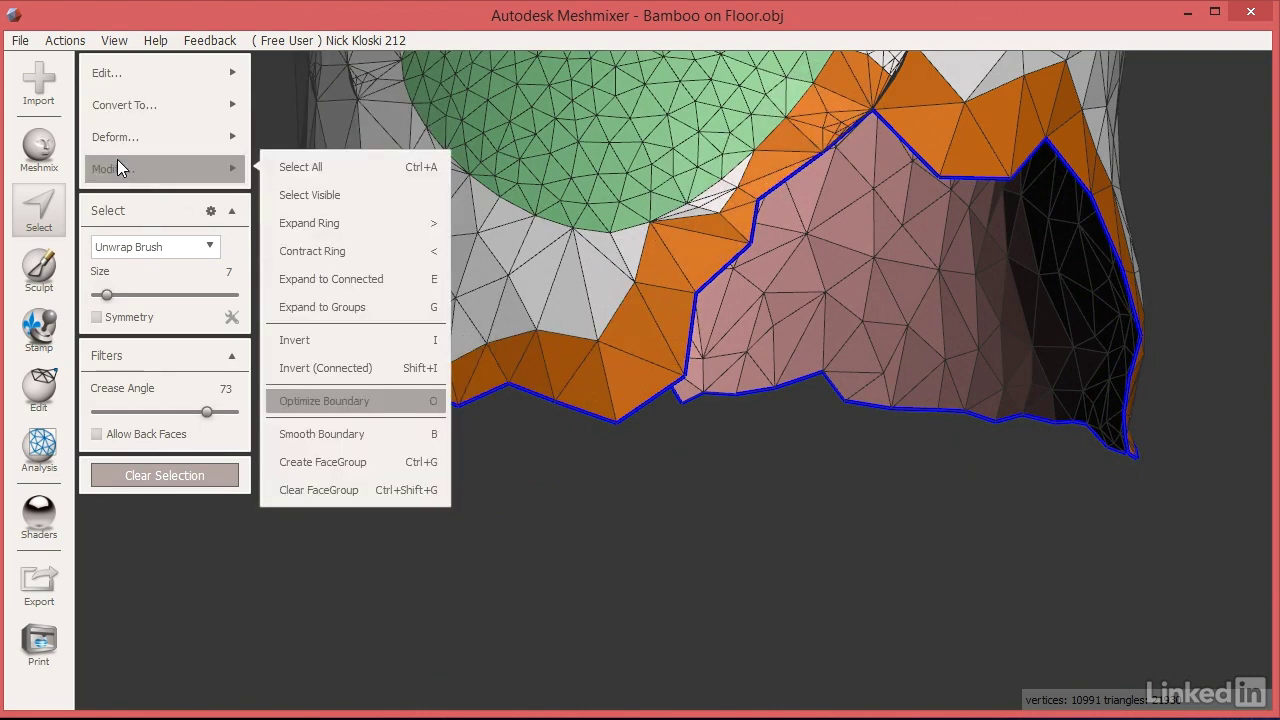
pyautogui.click(341, 432)
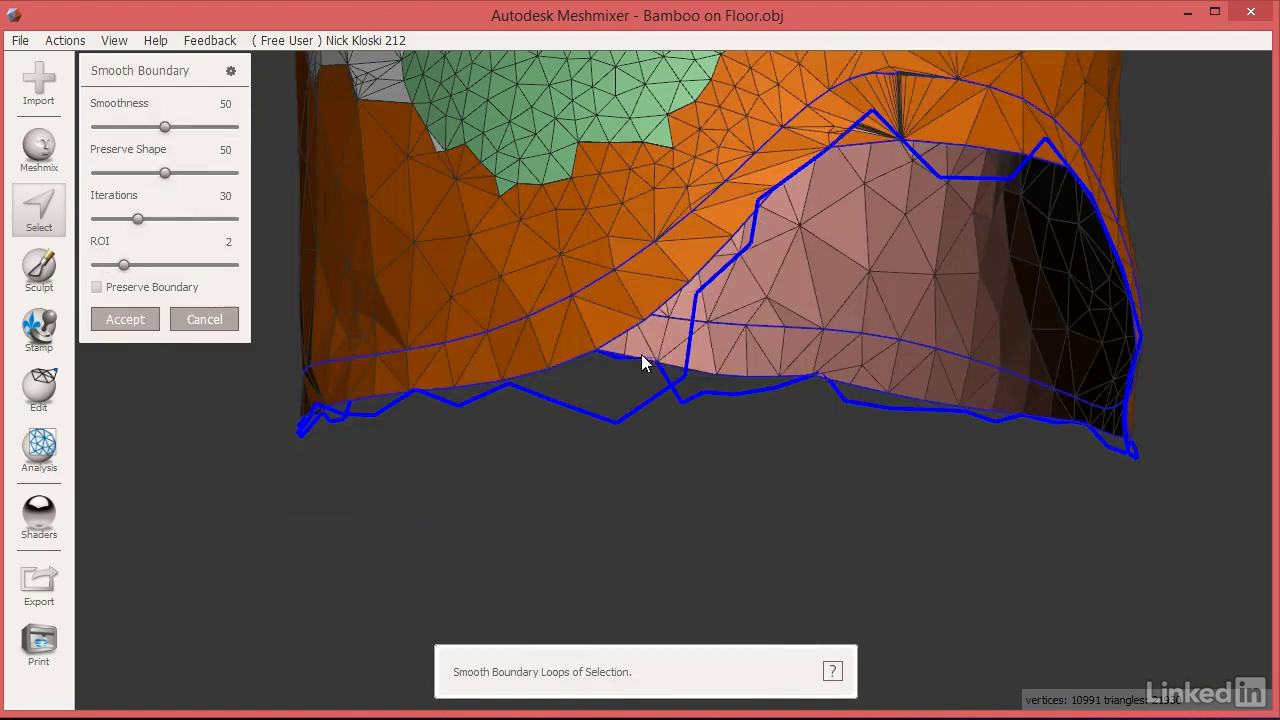
pyautogui.click(126, 320)
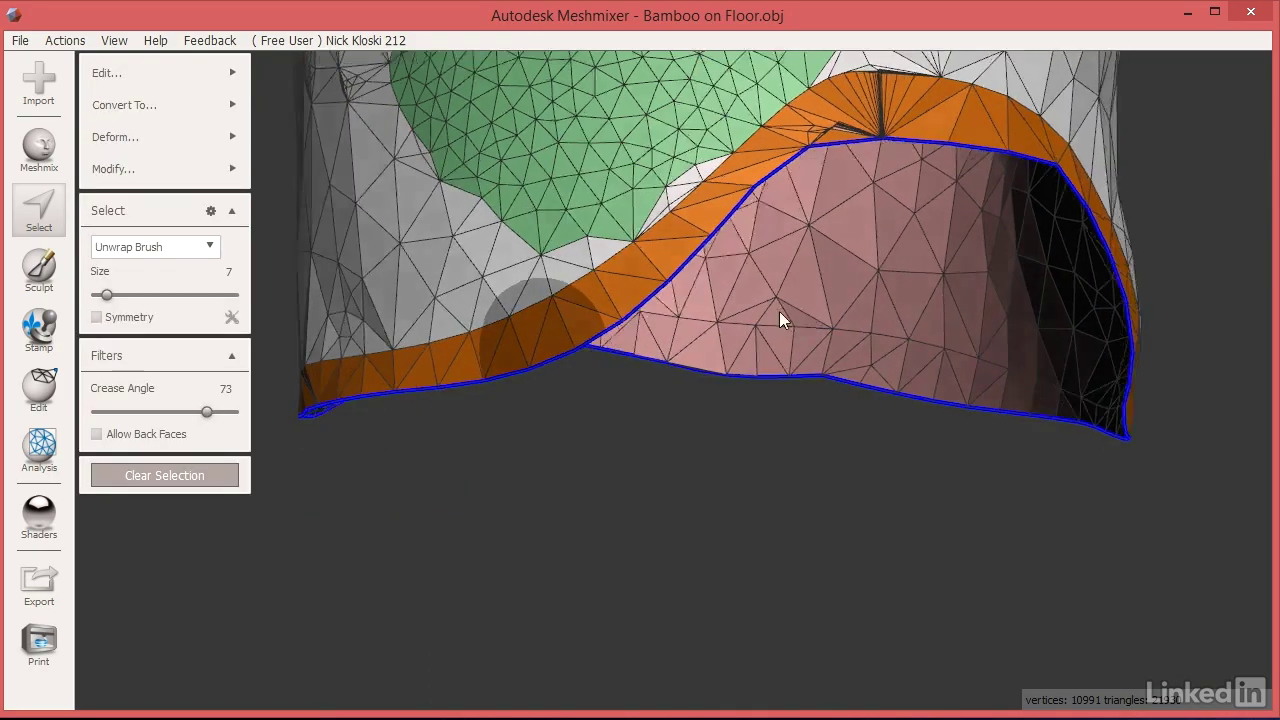
# Step: Examine the smoothed bottom edge of the pot from several sides, including the pinched faces near the filled patch
pyautogui.press('f')
pyautogui.moveTo(680, 330); pyautogui.dragTo(713, 333, button='right')
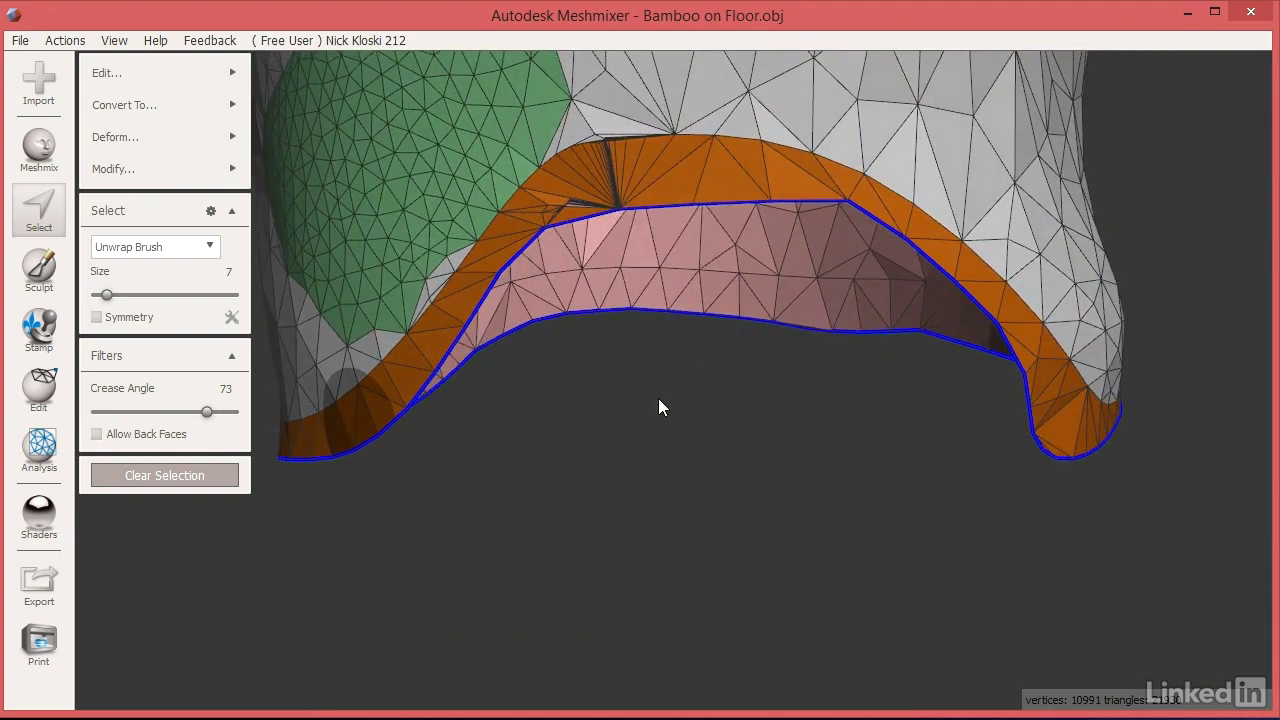
pyautogui.scroll(-5, 680, 410)
pyautogui.scroll(2, 708, 406)
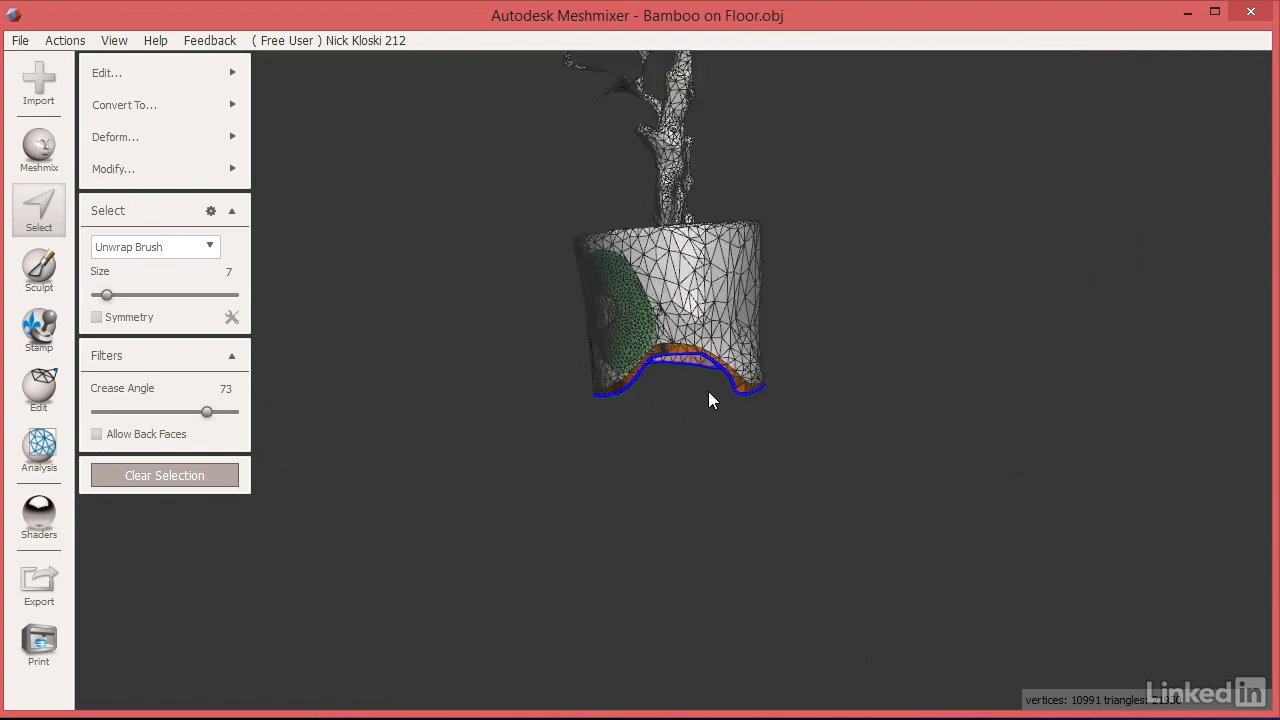
pyautogui.moveTo(706, 343); pyautogui.dragTo(636, 339, button='right')
pyautogui.moveTo(636, 339); pyautogui.dragTo(810, 381, button='middle')
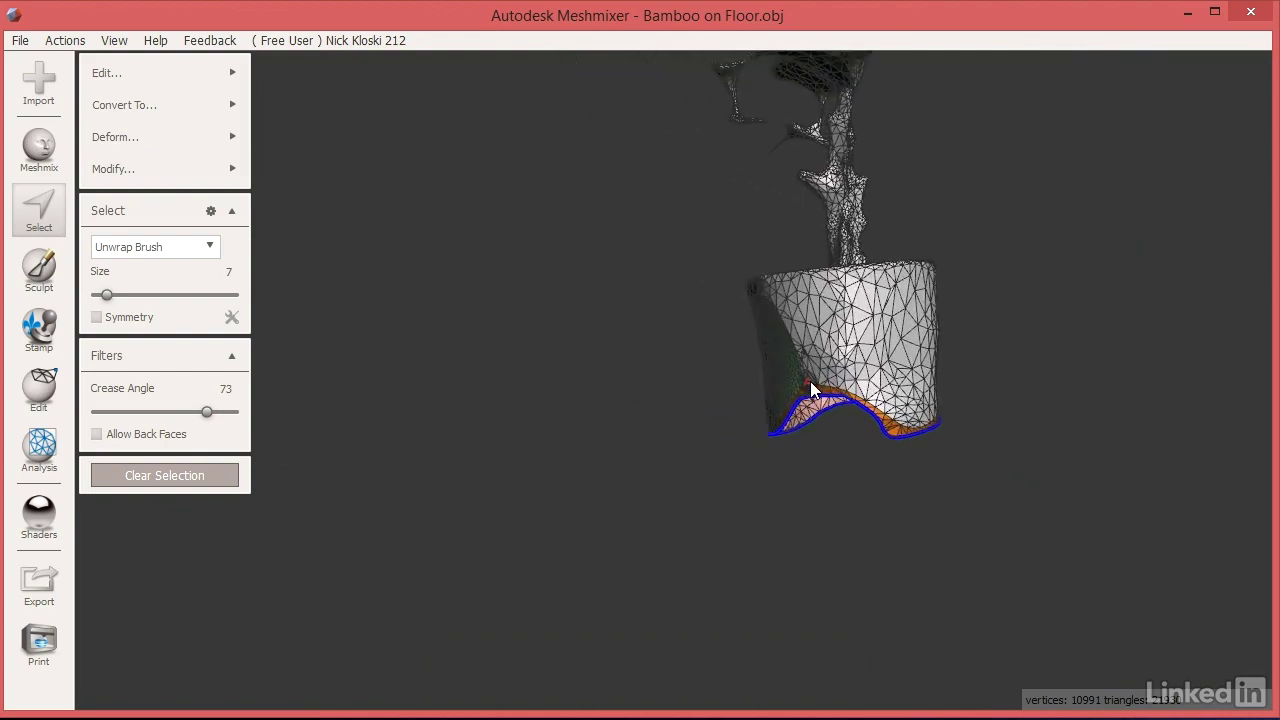
pyautogui.moveTo(819, 388); pyautogui.dragTo(771, 189, button='right')
pyautogui.scroll(5, 600, 385)
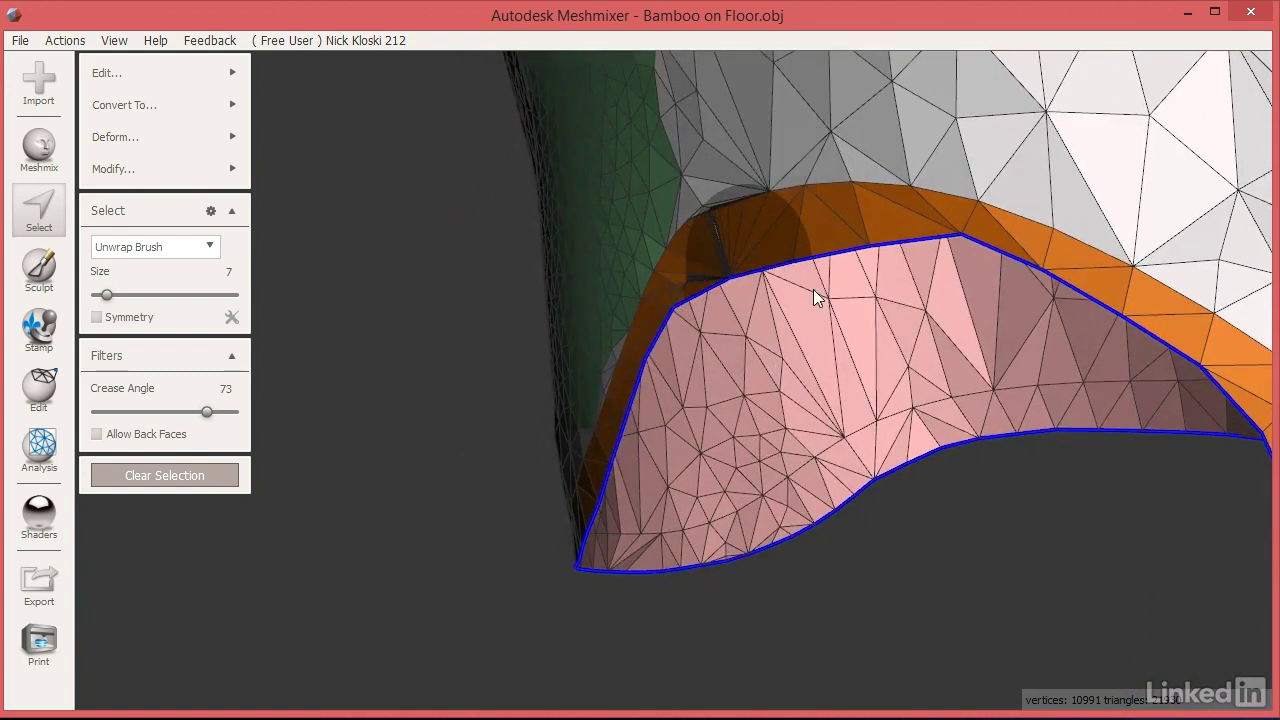
# Step: Clear the face selection and set up the Drag sculpting brush with strength 51 and size 10
pyautogui.click(173, 479)
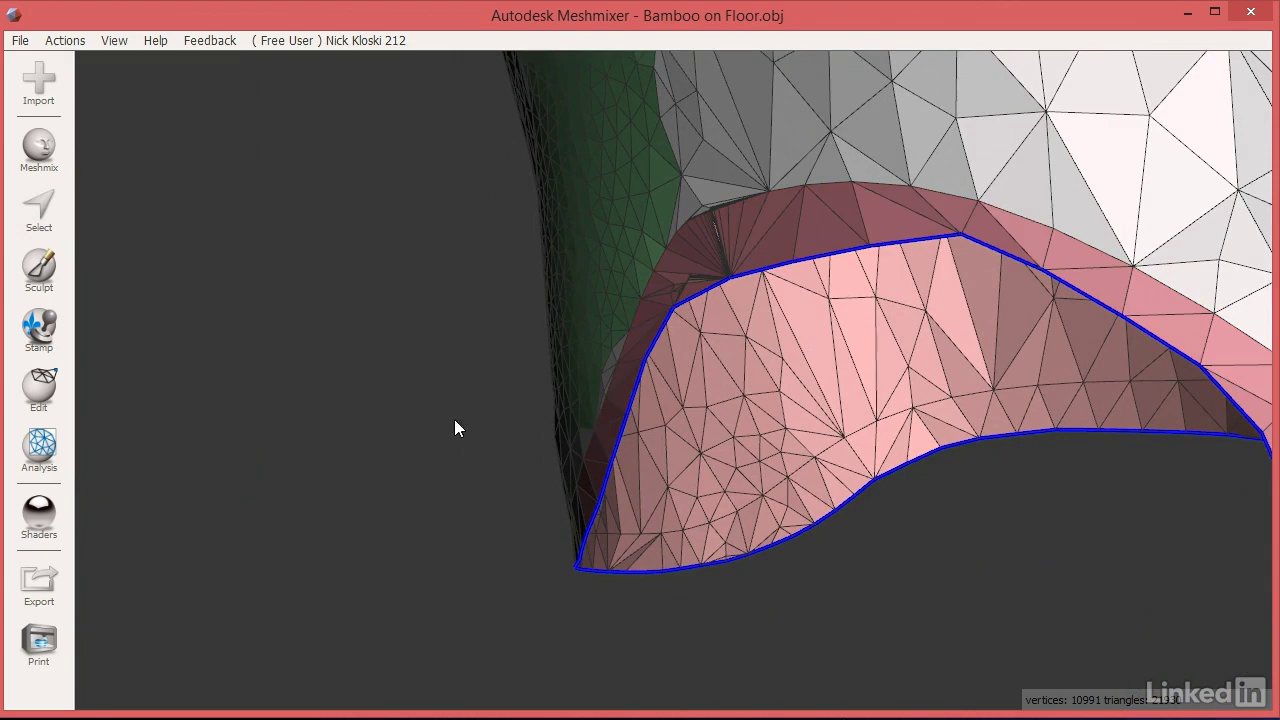
pyautogui.moveTo(590, 300)
pyautogui.mouseDown(button='right')
pyautogui.moveTo(624, 272)
pyautogui.moveTo(647, 281)
pyautogui.mouseUp(button='right')
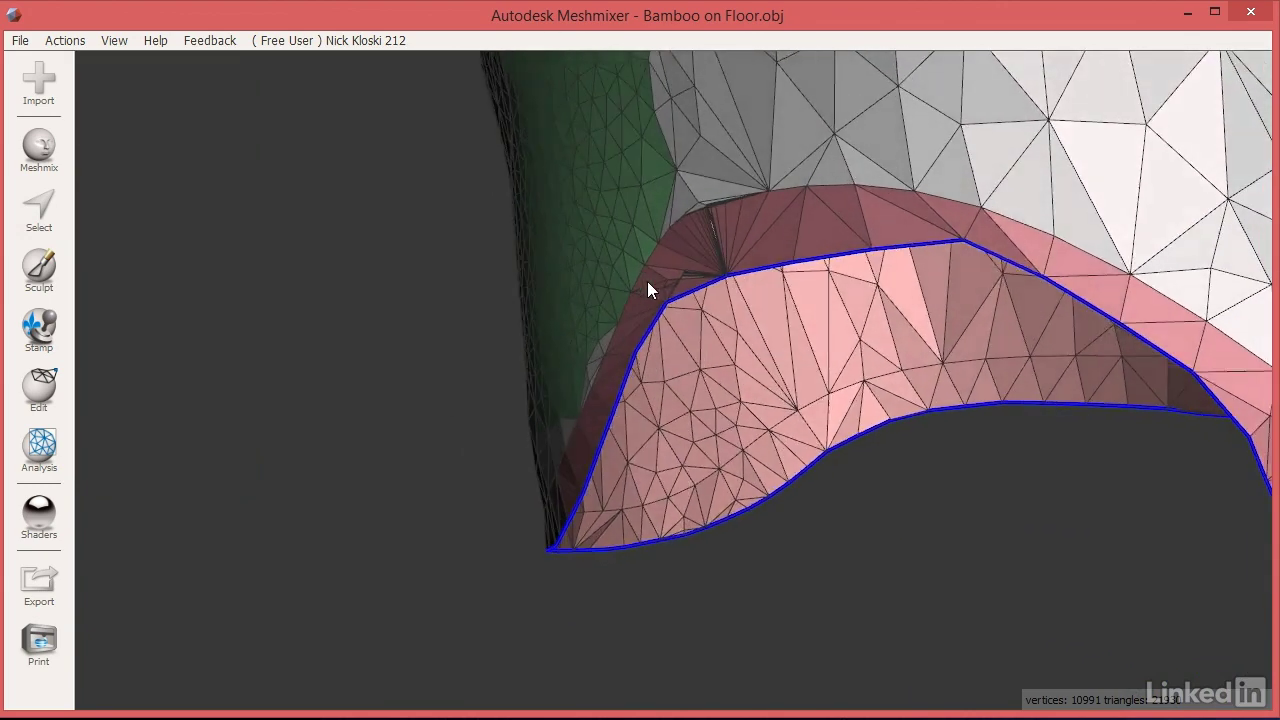
pyautogui.click(37, 282)
pyautogui.click(142, 116)
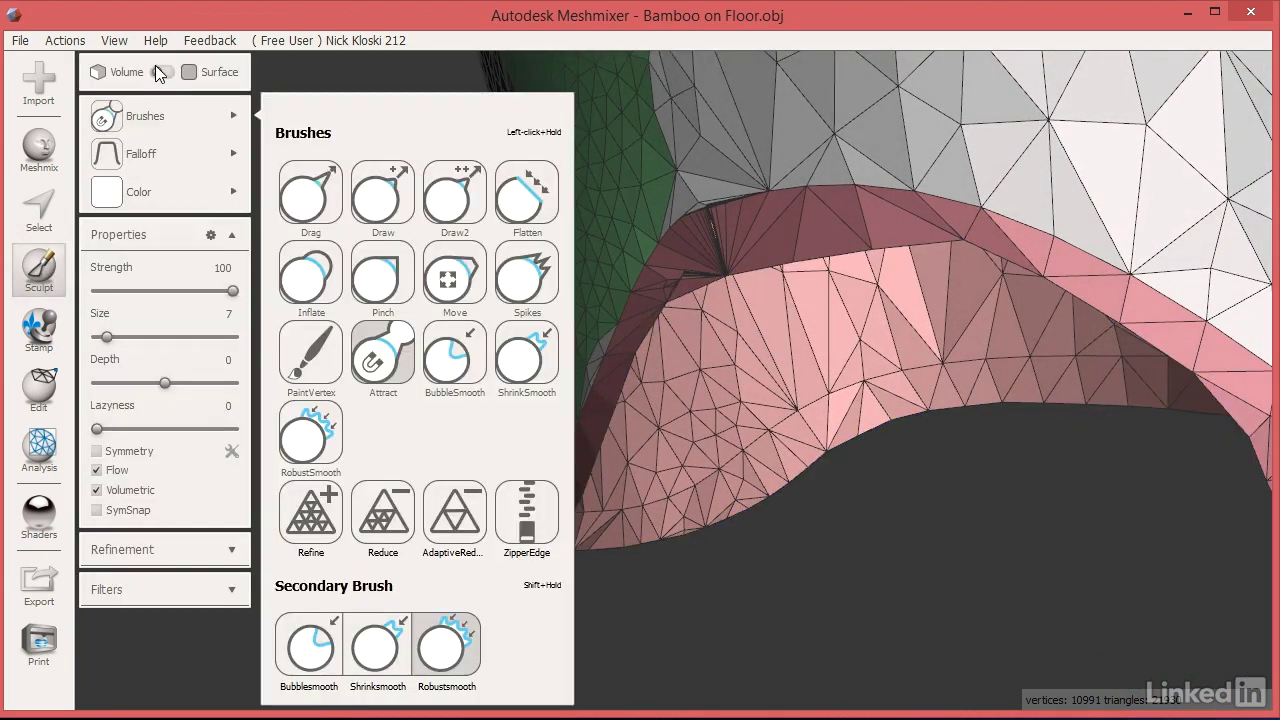
pyautogui.click(315, 200)
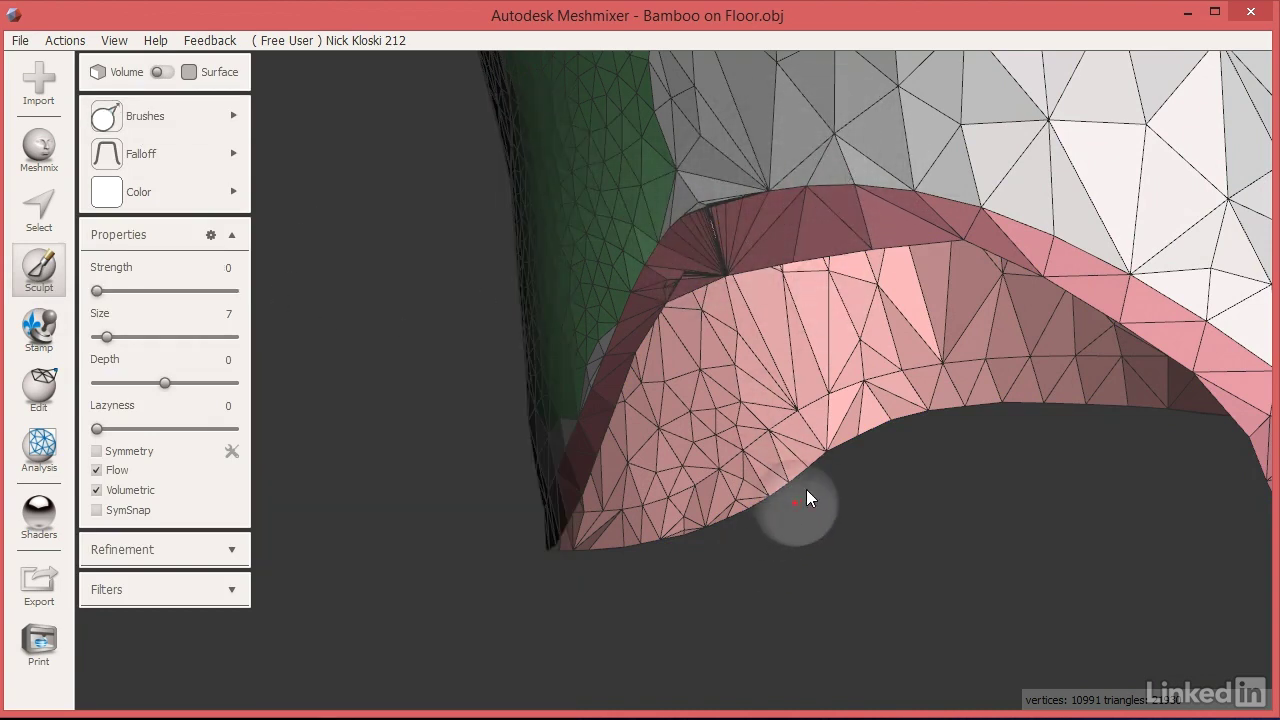
pyautogui.moveTo(829, 565)
pyautogui.mouseDown(button='right')
pyautogui.moveTo(929, 565)
pyautogui.moveTo(906, 564)
pyautogui.mouseUp(button='right')
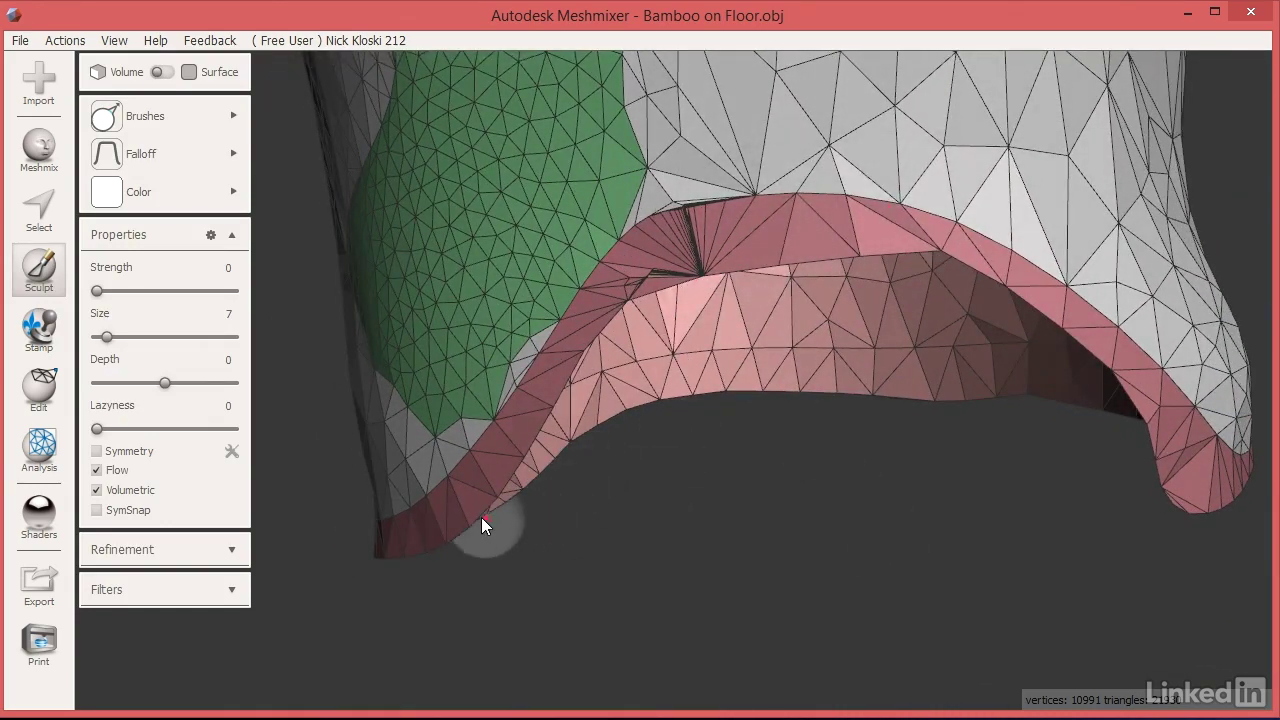
pyautogui.moveTo(837, 466)
pyautogui.mouseDown(button='right')
pyautogui.moveTo(943, 446)
pyautogui.moveTo(962, 457)
pyautogui.mouseUp(button='right')
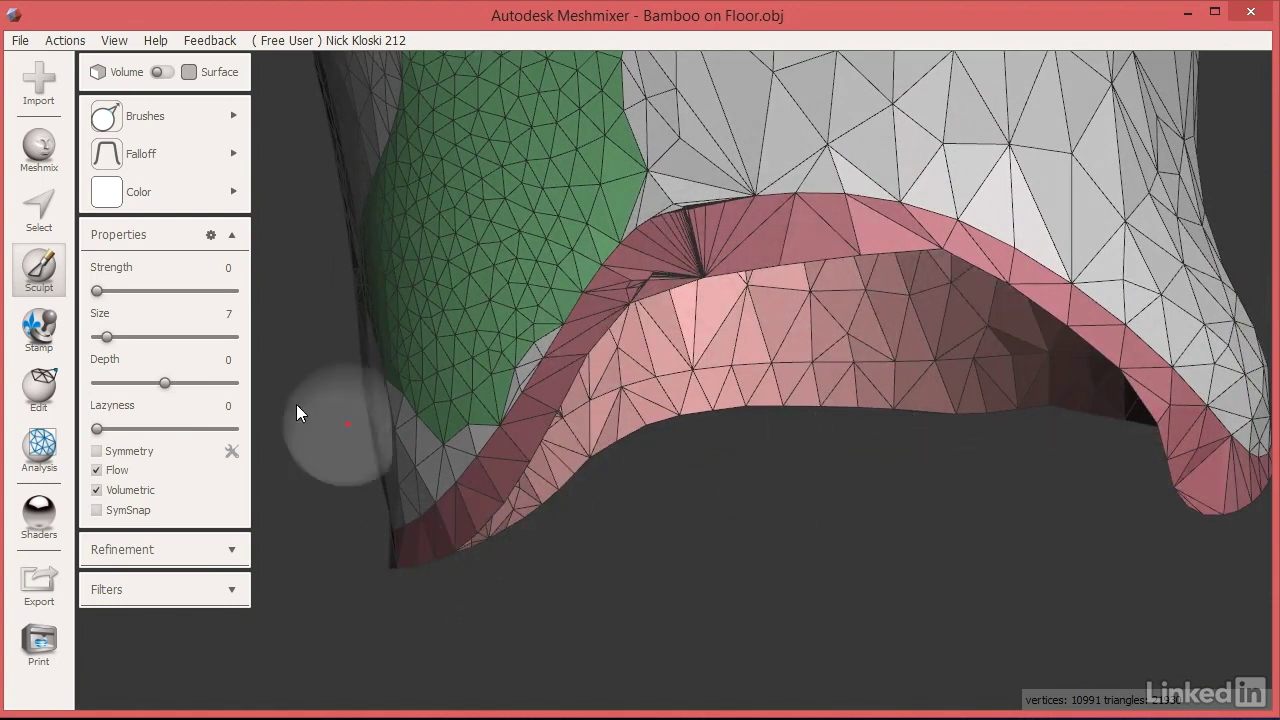
pyautogui.moveTo(140, 296); pyautogui.dragTo(166, 291)
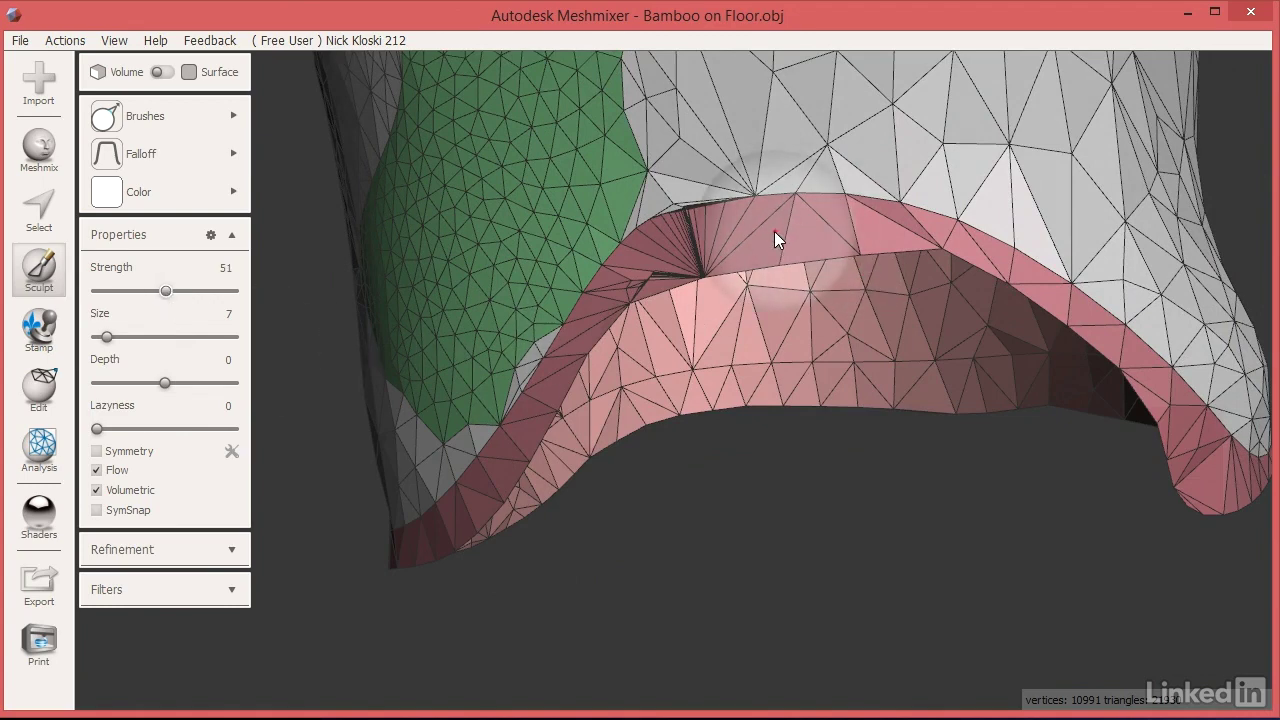
pyautogui.press(']')
pyautogui.press(']')
pyautogui.press(']')
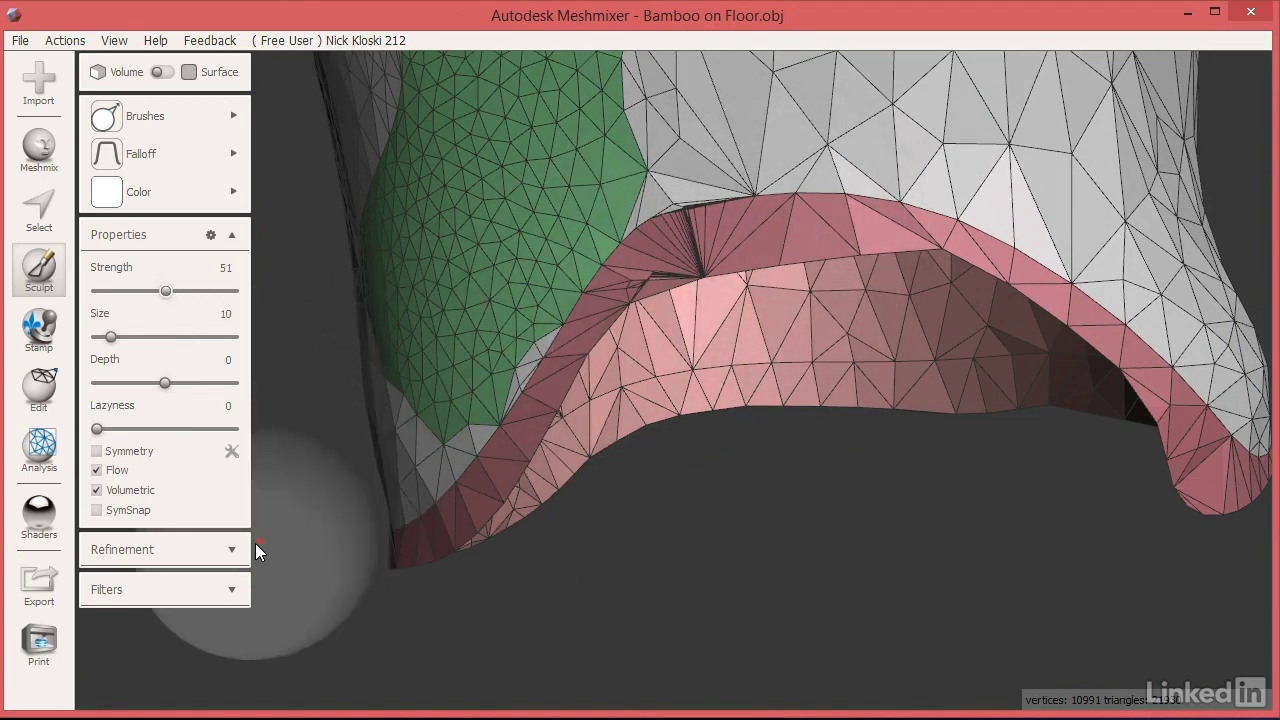
# Step: Set the sculpt brush's refinement to Reduce 54 and Smooth 24
pyautogui.click(231, 590)
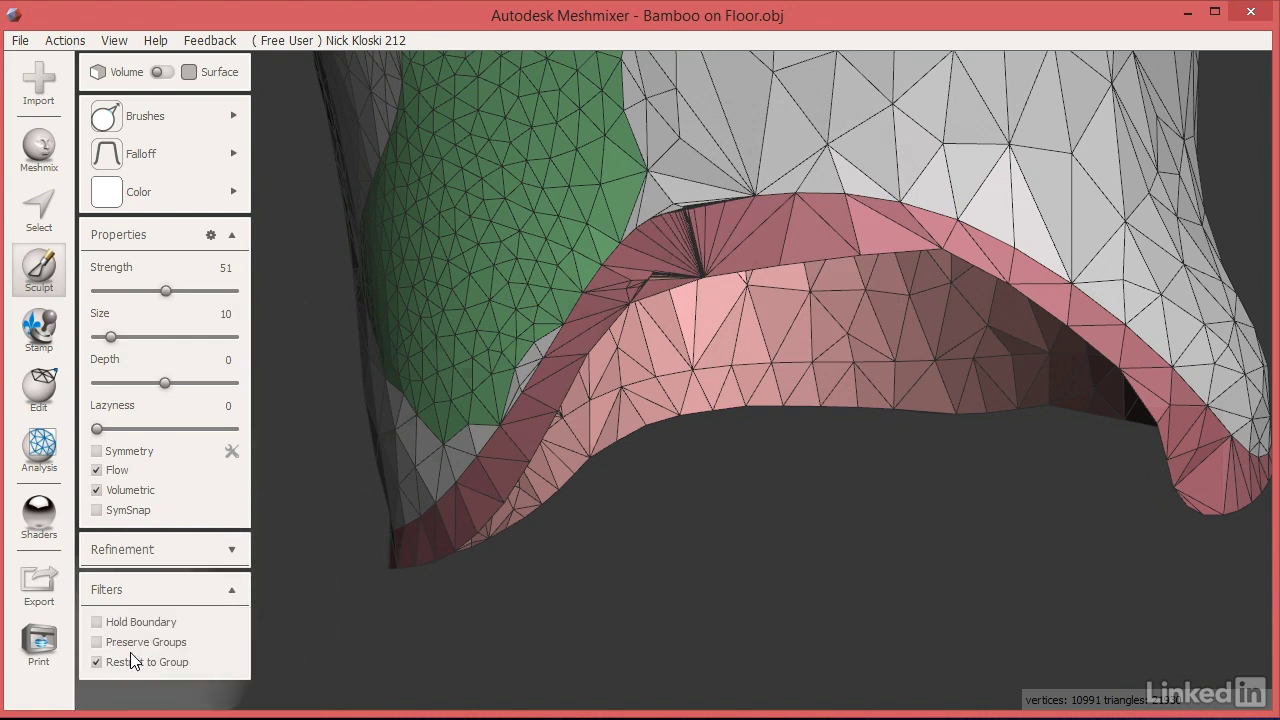
pyautogui.click(231, 590)
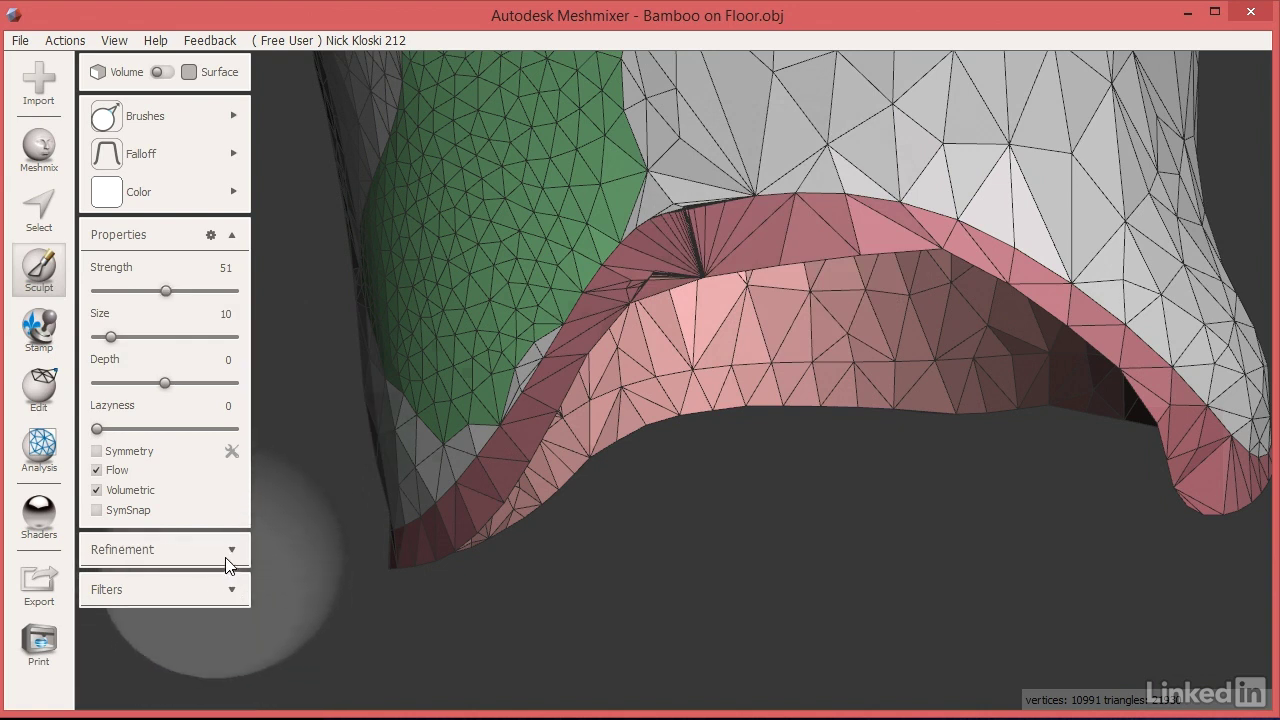
pyautogui.click(231, 550)
pyautogui.click(232, 234)
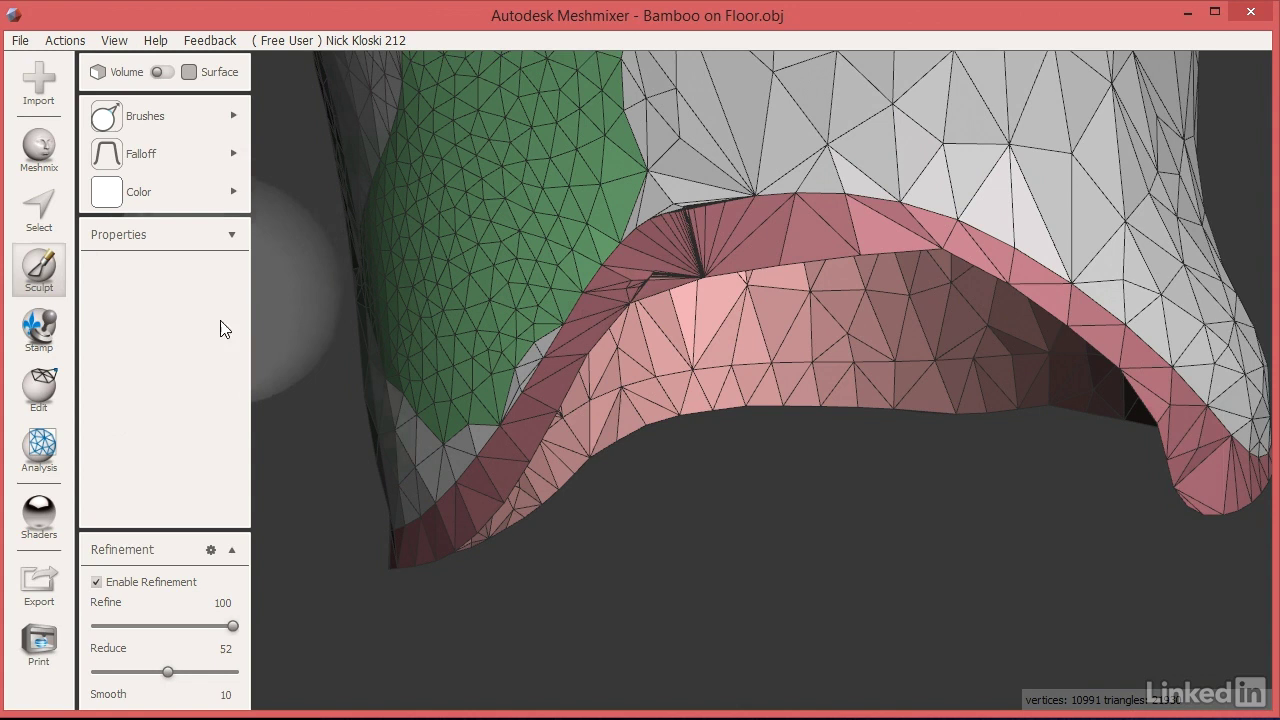
pyautogui.moveTo(165, 399); pyautogui.dragTo(156, 398)
pyautogui.moveTo(232, 443); pyautogui.dragTo(131, 443)
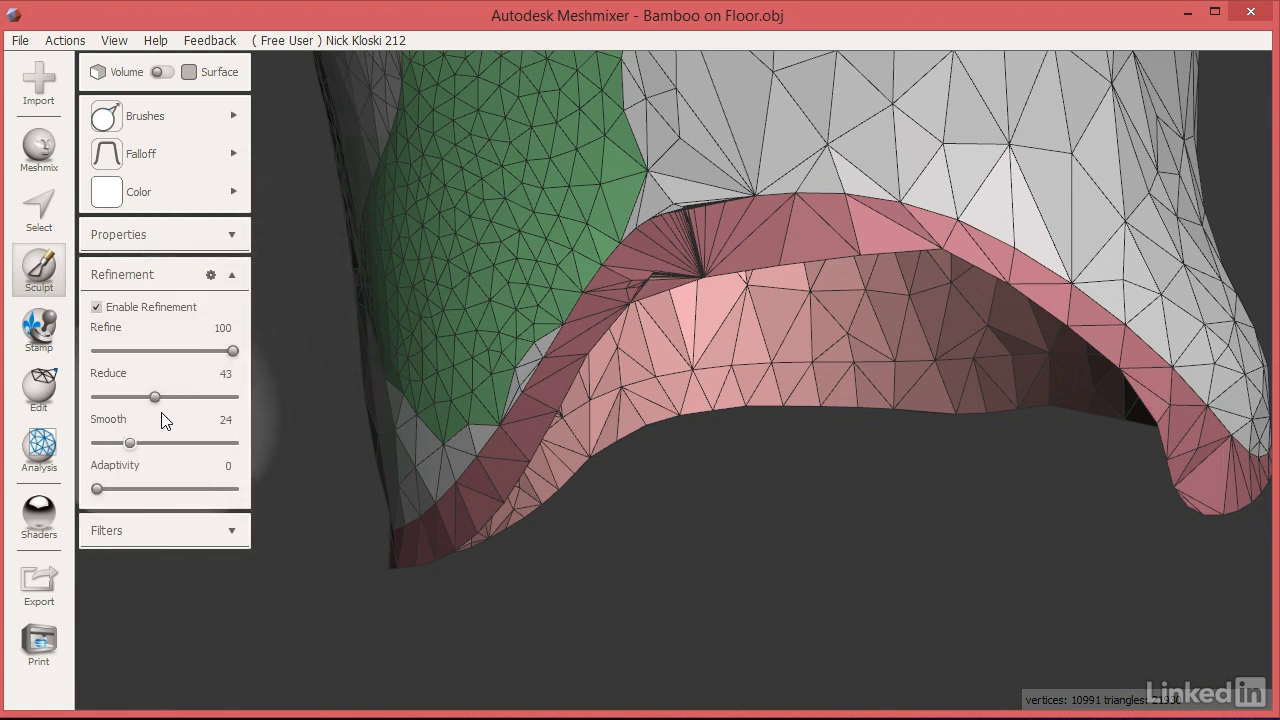
pyautogui.moveTo(157, 398); pyautogui.dragTo(165, 399)
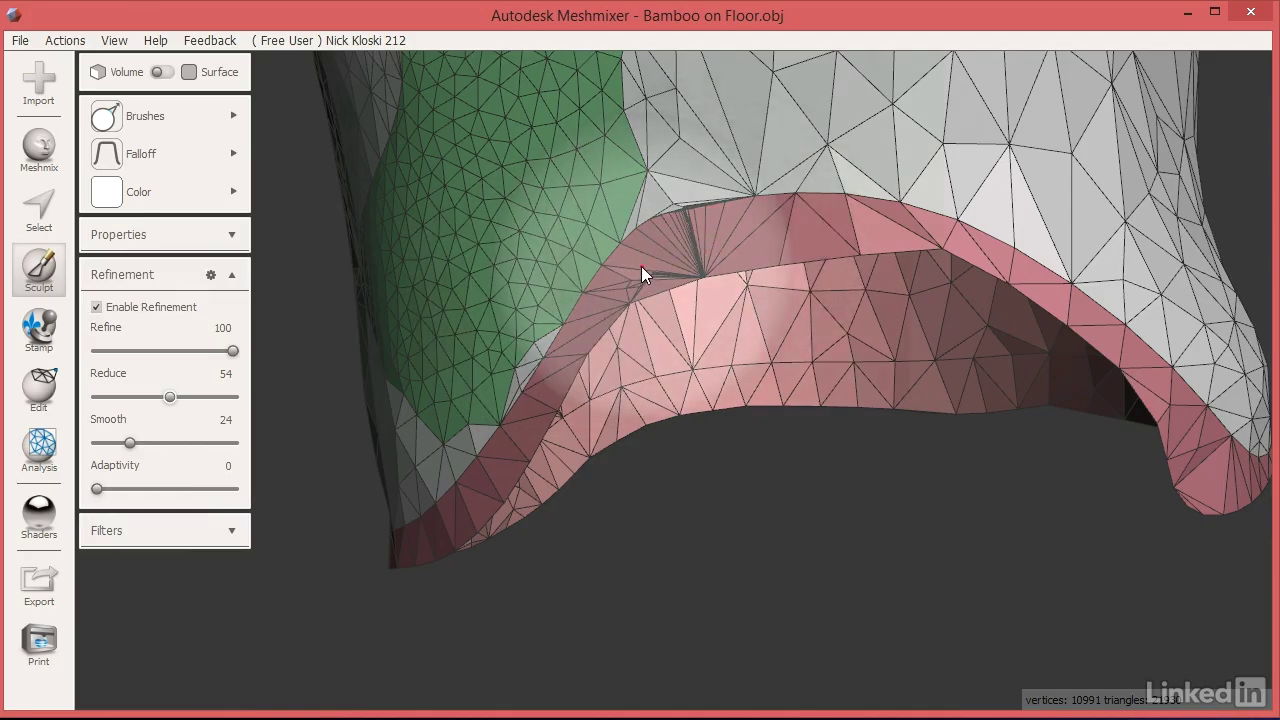
# Step: Try to pull the pinched faces on the pot's bottom edge outward with the Drag brush, and revert the strokes
pyautogui.moveTo(655, 271); pyautogui.dragTo(566, 241, button='right')
pyautogui.moveTo(567, 236); pyautogui.dragTo(320, 251)
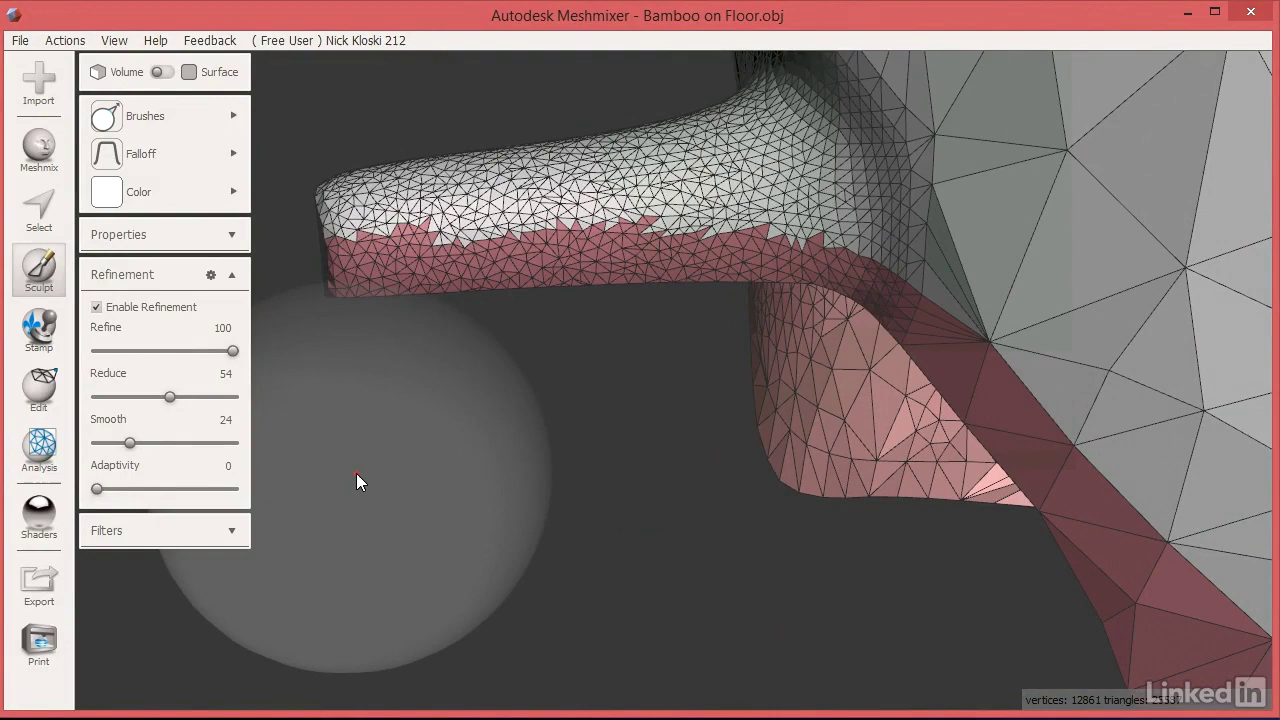
pyautogui.press('Escape')
pyautogui.moveTo(415, 425)
pyautogui.mouseDown(button='right')
pyautogui.moveTo(588, 394)
pyautogui.moveTo(670, 406)
pyautogui.mouseUp(button='right')
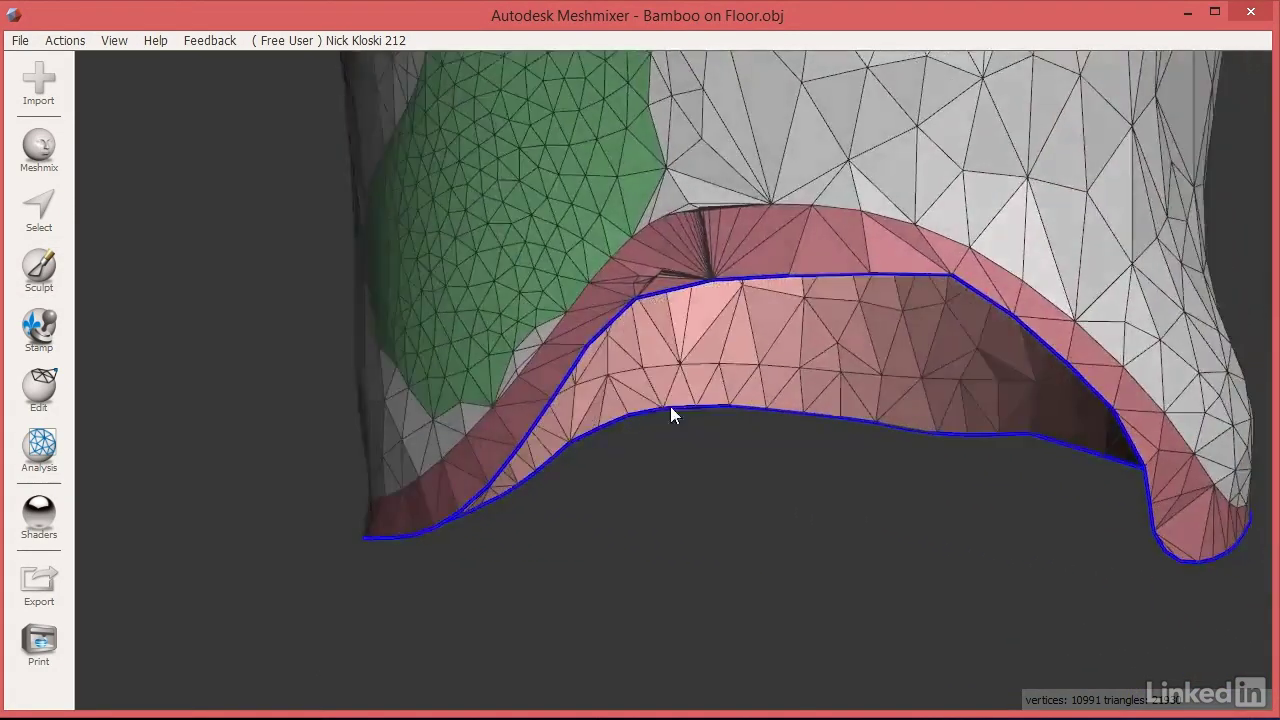
# Step: Pull the top of the pot's arched bottom edge downward with the Drag brush to form a leg beside the pinched faces
pyautogui.click(39, 265)
pyautogui.moveTo(648, 356)
pyautogui.mouseDown(button='right')
pyautogui.moveTo(712, 361)
pyautogui.moveTo(806, 277)
pyautogui.mouseUp(button='right')
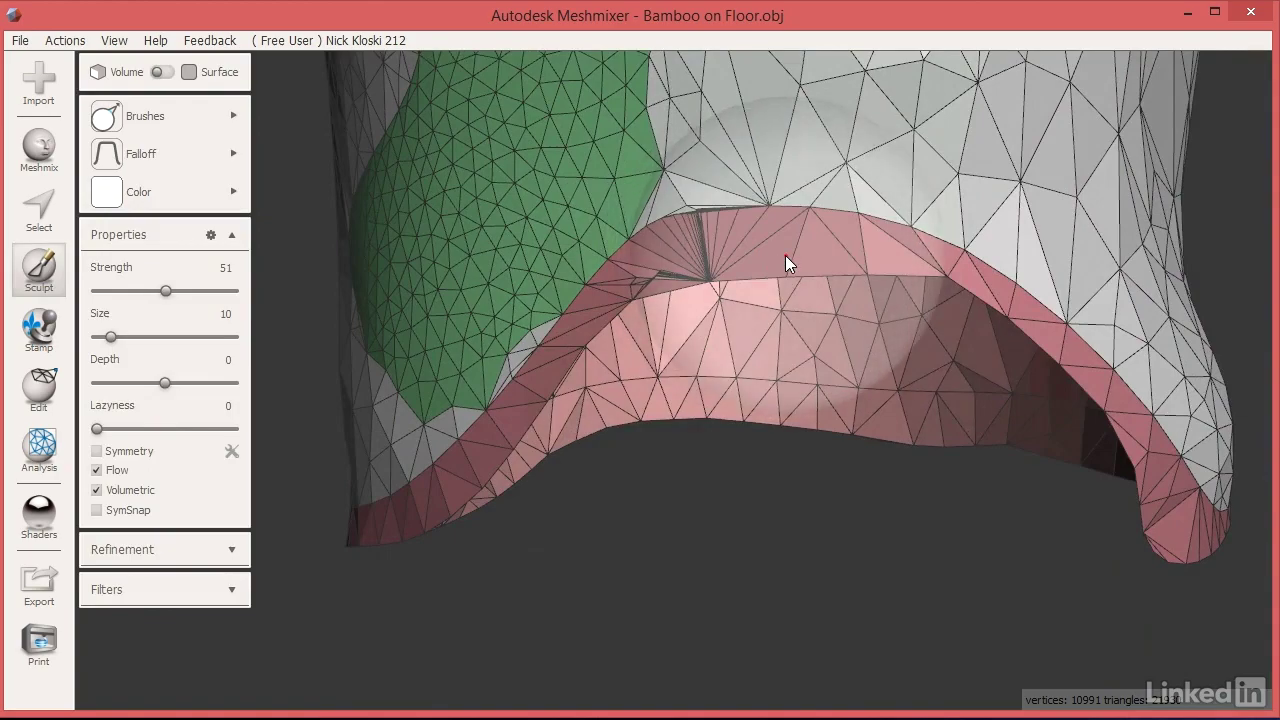
pyautogui.moveTo(783, 258); pyautogui.dragTo(788, 546)
pyautogui.moveTo(866, 475)
pyautogui.mouseDown(button='right')
pyautogui.moveTo(573, 470)
pyautogui.moveTo(557, 450)
pyautogui.moveTo(566, 411)
pyautogui.moveTo(850, 414)
pyautogui.moveTo(964, 398)
pyautogui.moveTo(760, 437)
pyautogui.moveTo(803, 447)
pyautogui.moveTo(947, 418)
pyautogui.moveTo(806, 412)
pyautogui.moveTo(934, 408)
pyautogui.mouseUp(button='right')
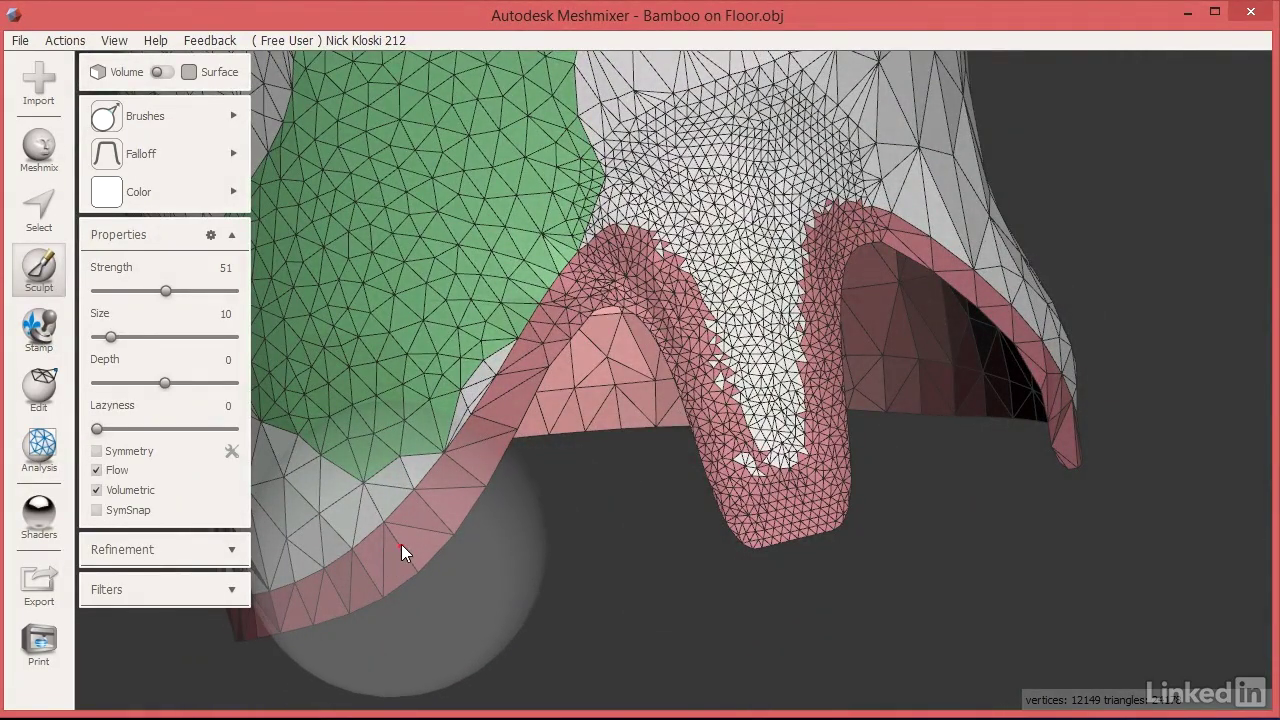
# Step: Sculpt lightly with the Drag brush over the coarse bottom edge on both sides of the new leg to refine its triangles
pyautogui.moveTo(404, 541); pyautogui.dragTo(387, 556)
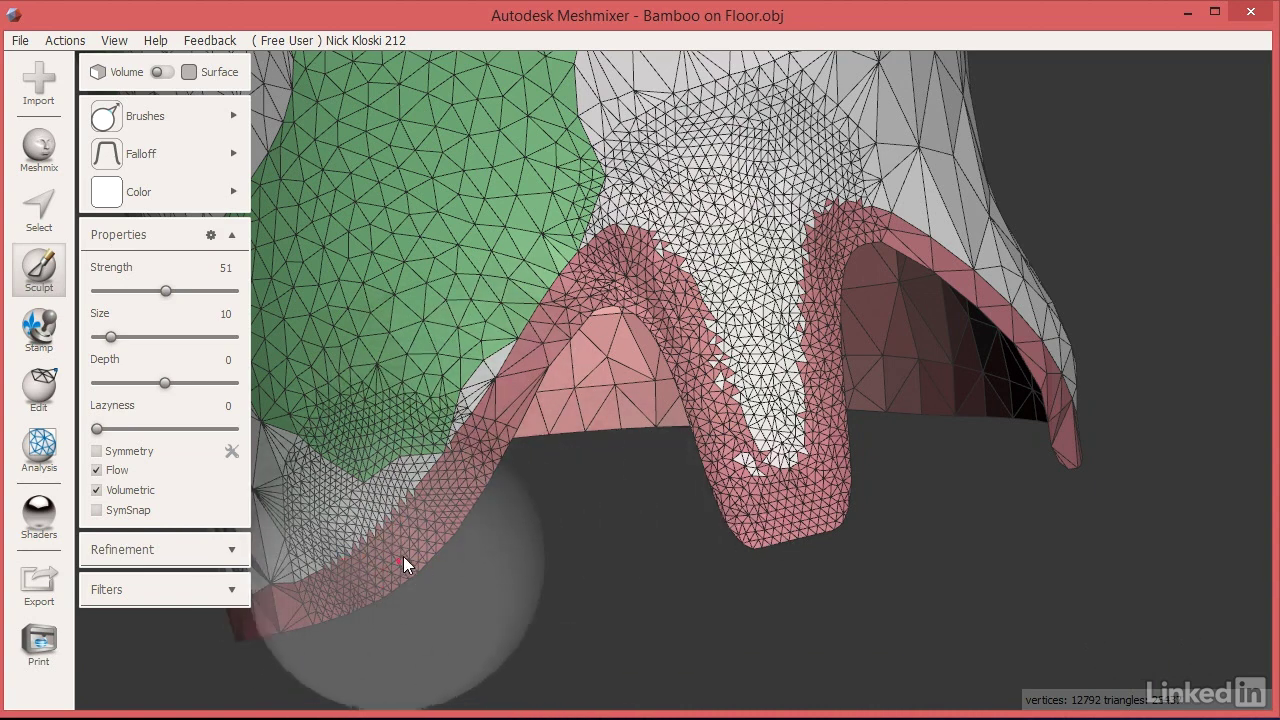
pyautogui.moveTo(915, 450); pyautogui.dragTo(732, 478, button='right')
pyautogui.moveTo(1026, 434); pyautogui.dragTo(824, 442, button='right')
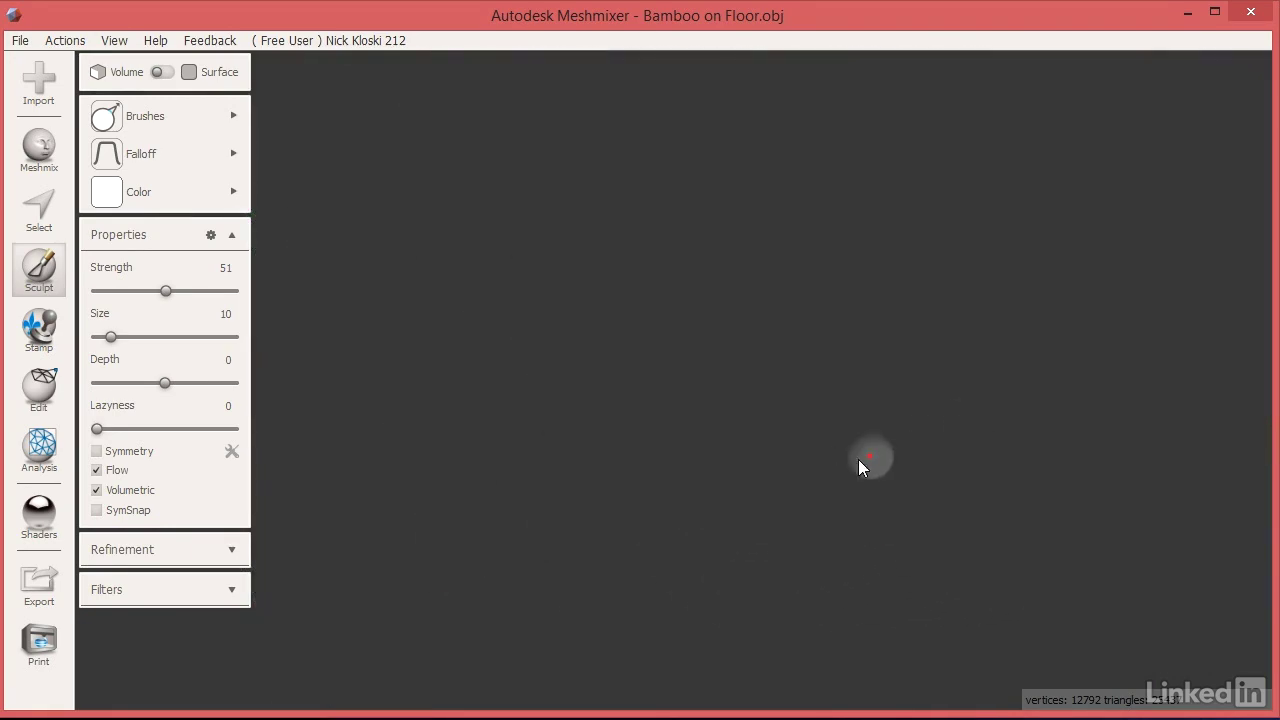
pyautogui.scroll(-3, 850, 462)
pyautogui.press('c')
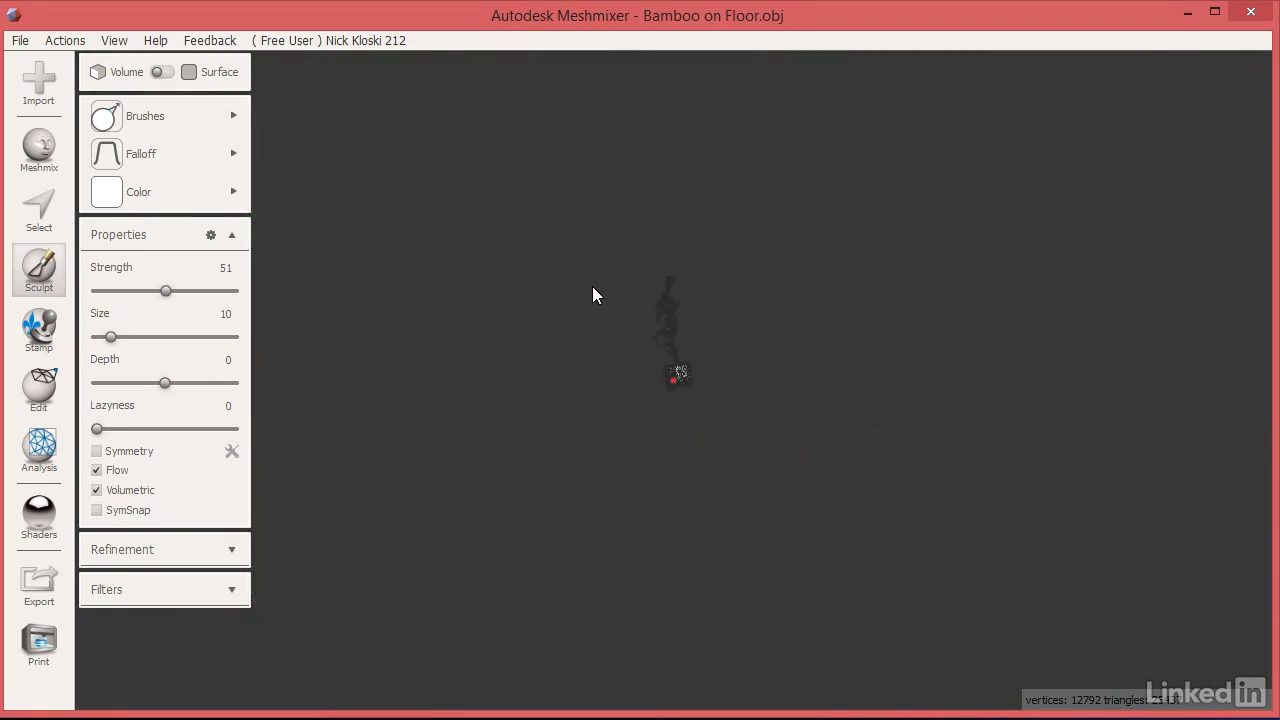
pyautogui.scroll(3, 658, 419)
pyautogui.moveTo(658, 419); pyautogui.dragTo(963, 519, button='right')
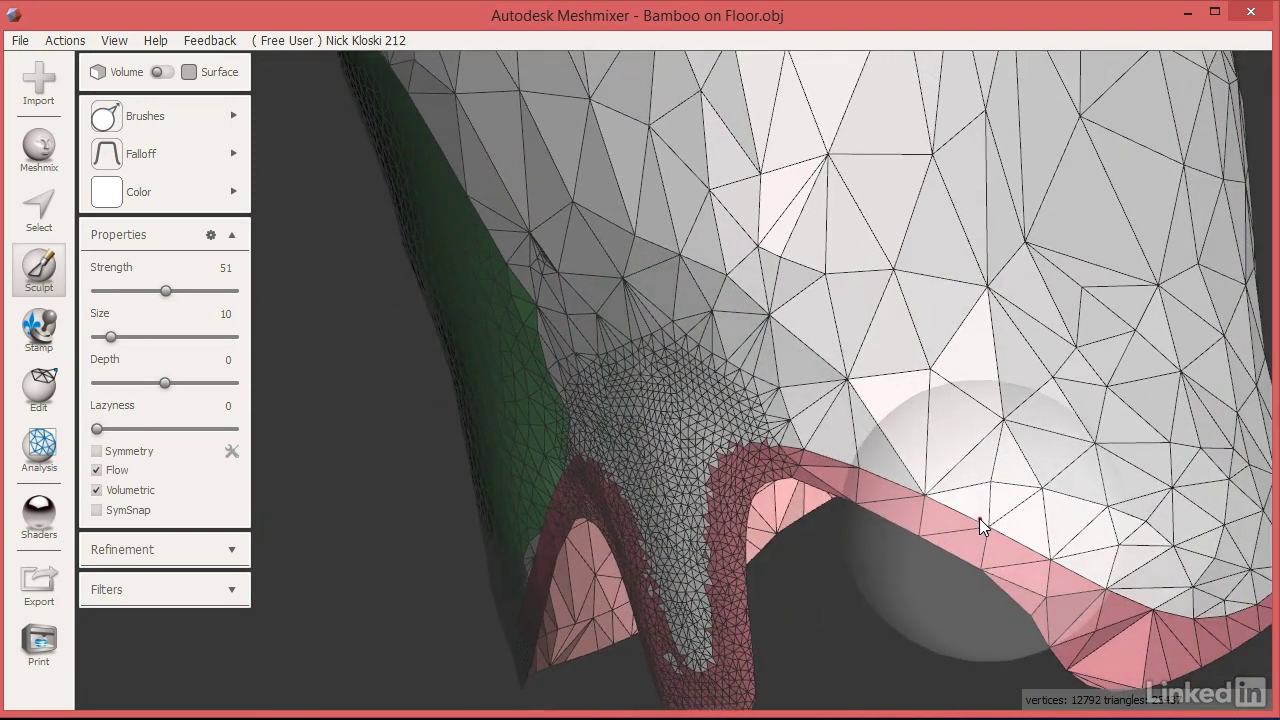
pyautogui.moveTo(979, 518); pyautogui.dragTo(969, 501, button='middle')
pyautogui.click(1069, 595)
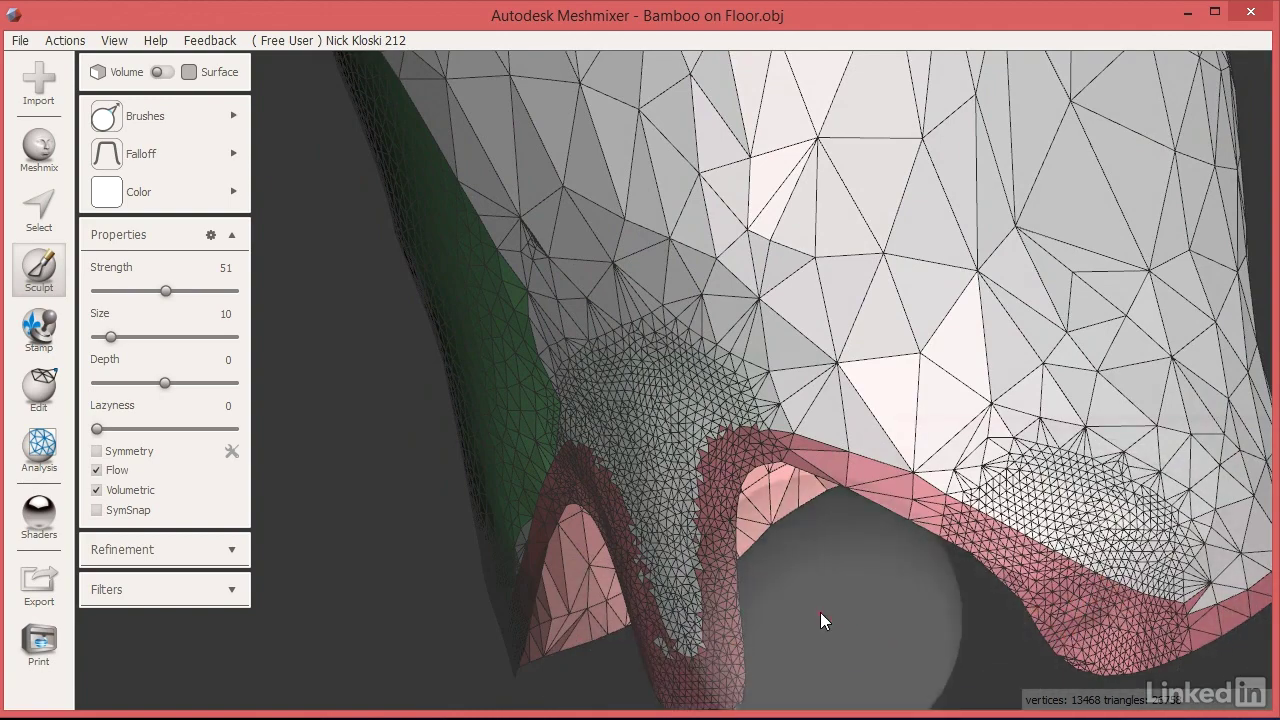
# Step: Select a patch of faces along one side of the new leg with brush size 6 and try to bridge it
pyautogui.moveTo(820, 612); pyautogui.dragTo(824, 601, button='middle')
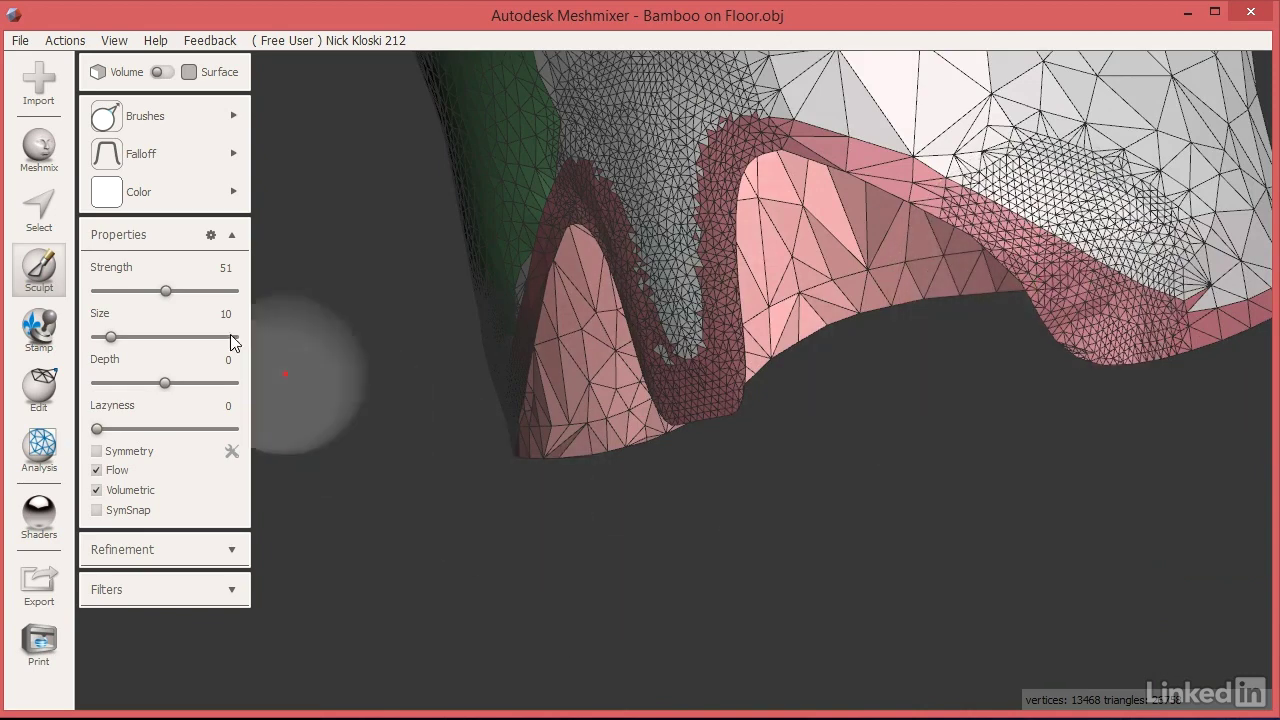
pyautogui.click(145, 116)
pyautogui.click(42, 226)
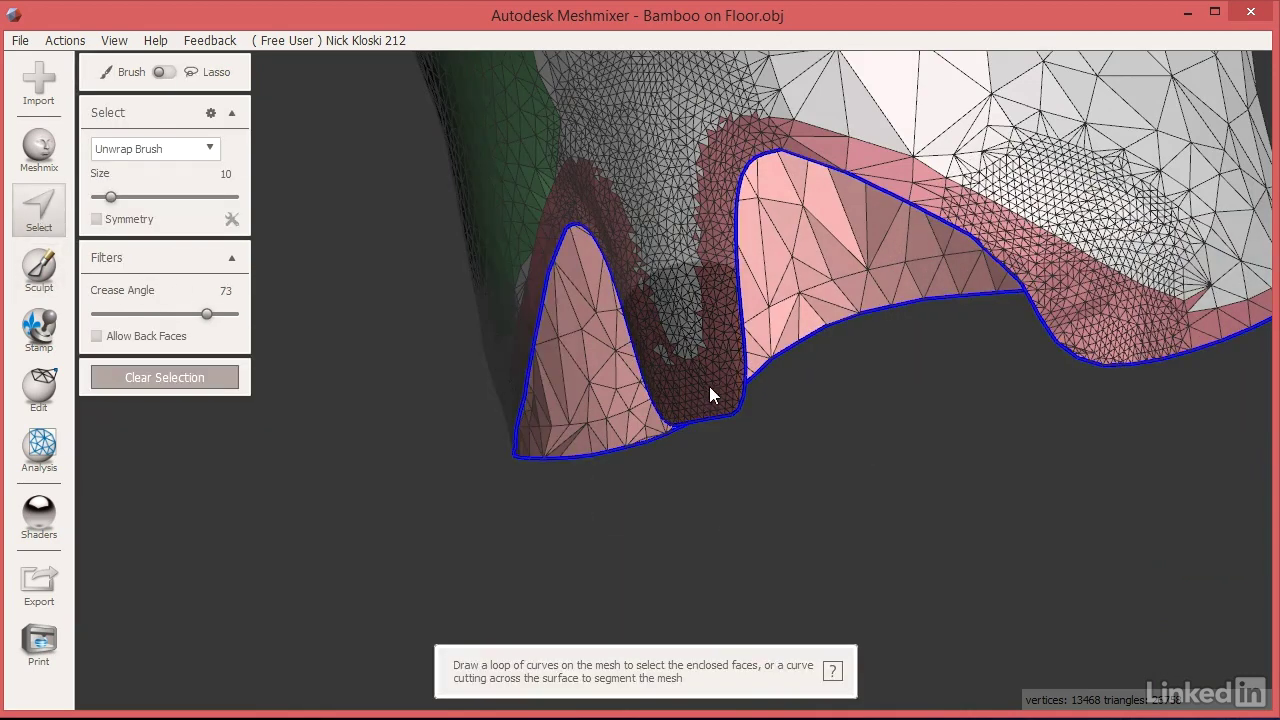
pyautogui.press('[')
pyautogui.press('[')
pyautogui.press('[')
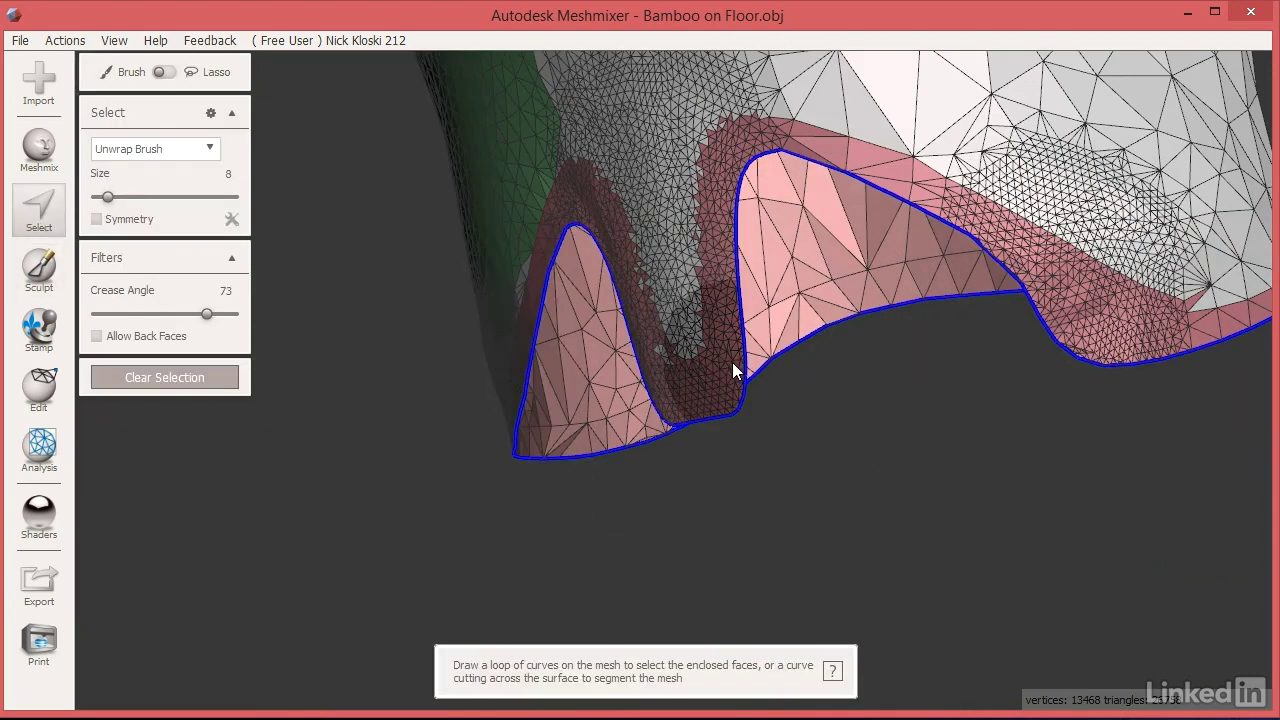
pyautogui.press('[')
pyautogui.moveTo(737, 394)
pyautogui.mouseDown()
pyautogui.moveTo(734, 340)
pyautogui.moveTo(737, 382)
pyautogui.mouseUp()
pyautogui.click(180, 68)
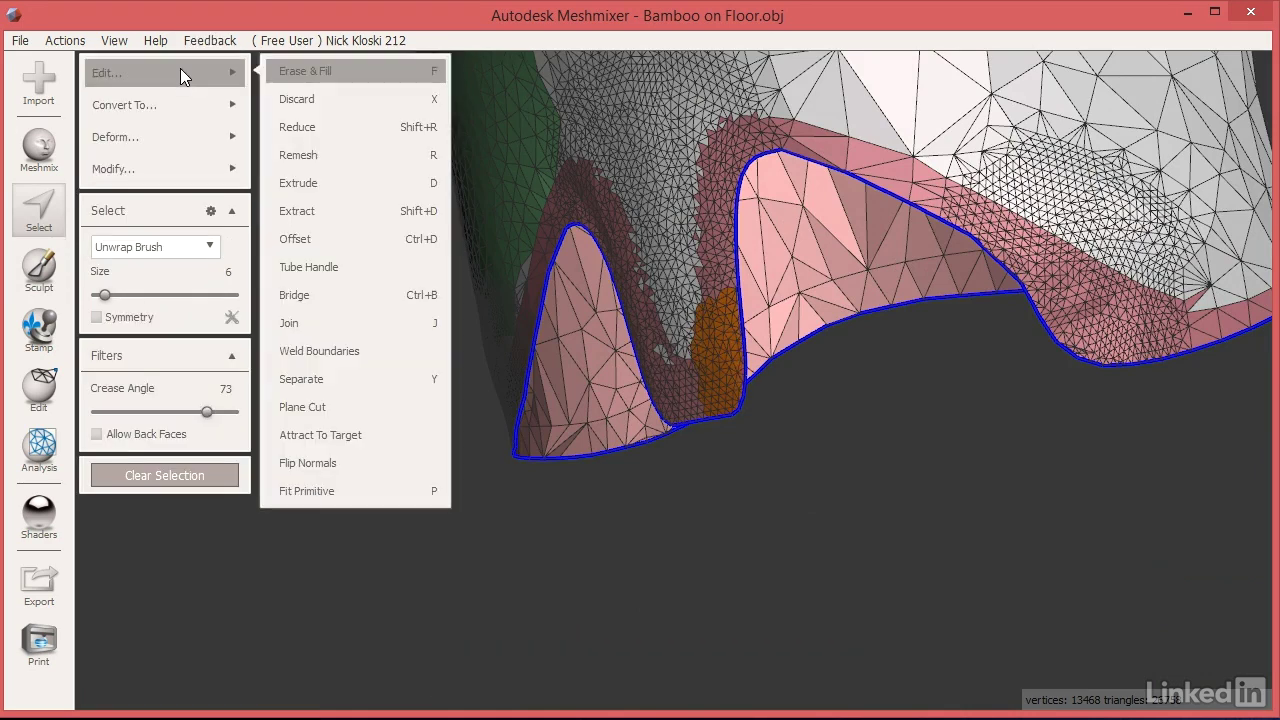
pyautogui.click(338, 293)
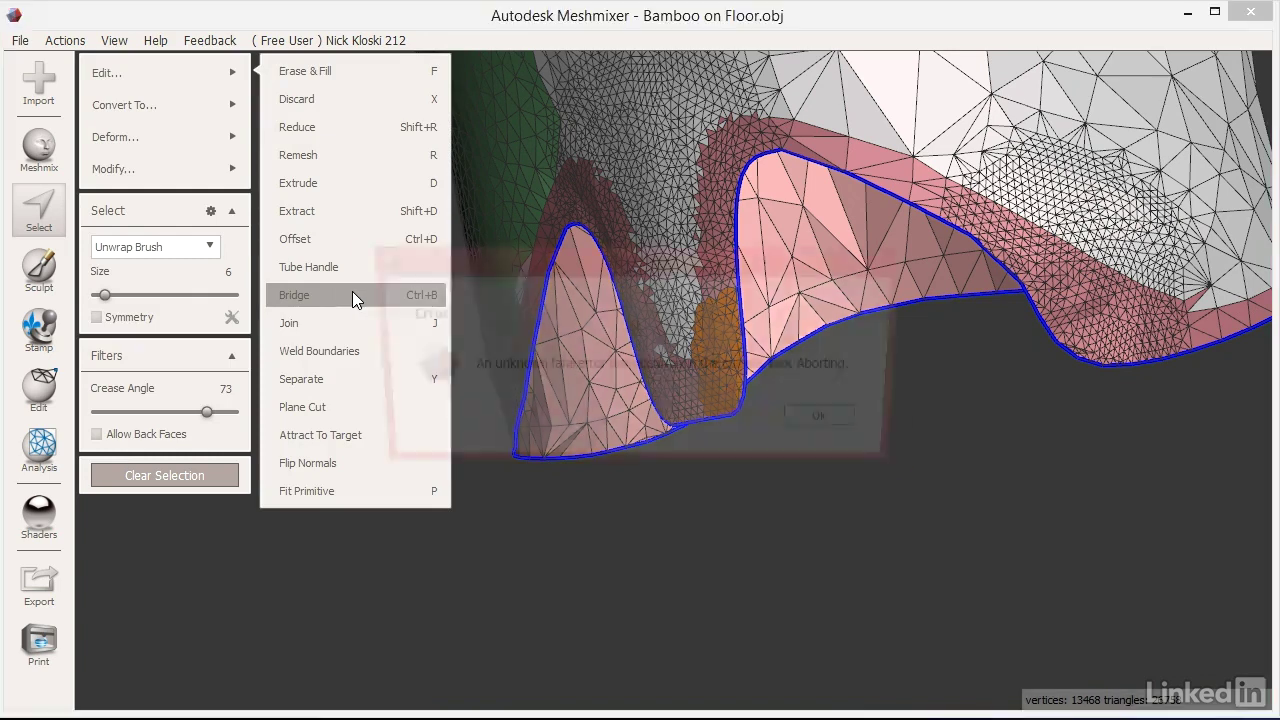
pyautogui.click(836, 425)
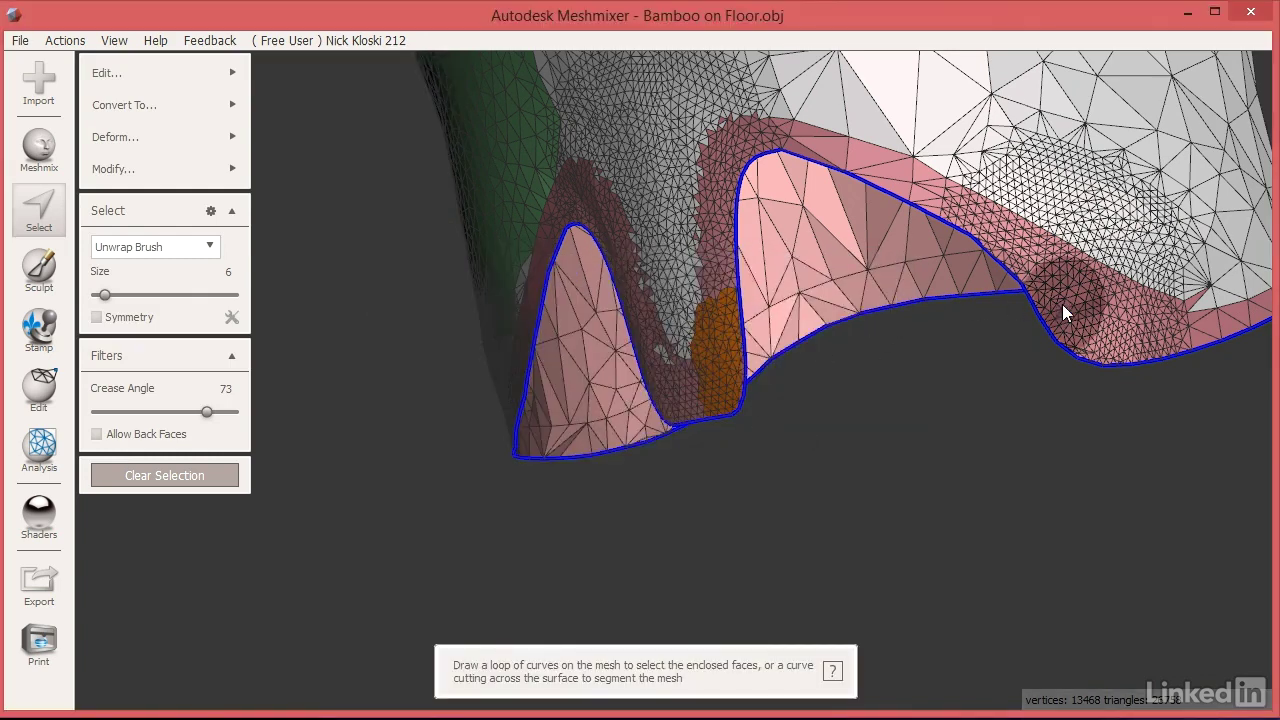
# Step: Add the facing patch across the wider arch to the selection, bridge the two with Refine 50, and clear the selection
pyautogui.moveTo(1036, 281); pyautogui.dragTo(1069, 327)
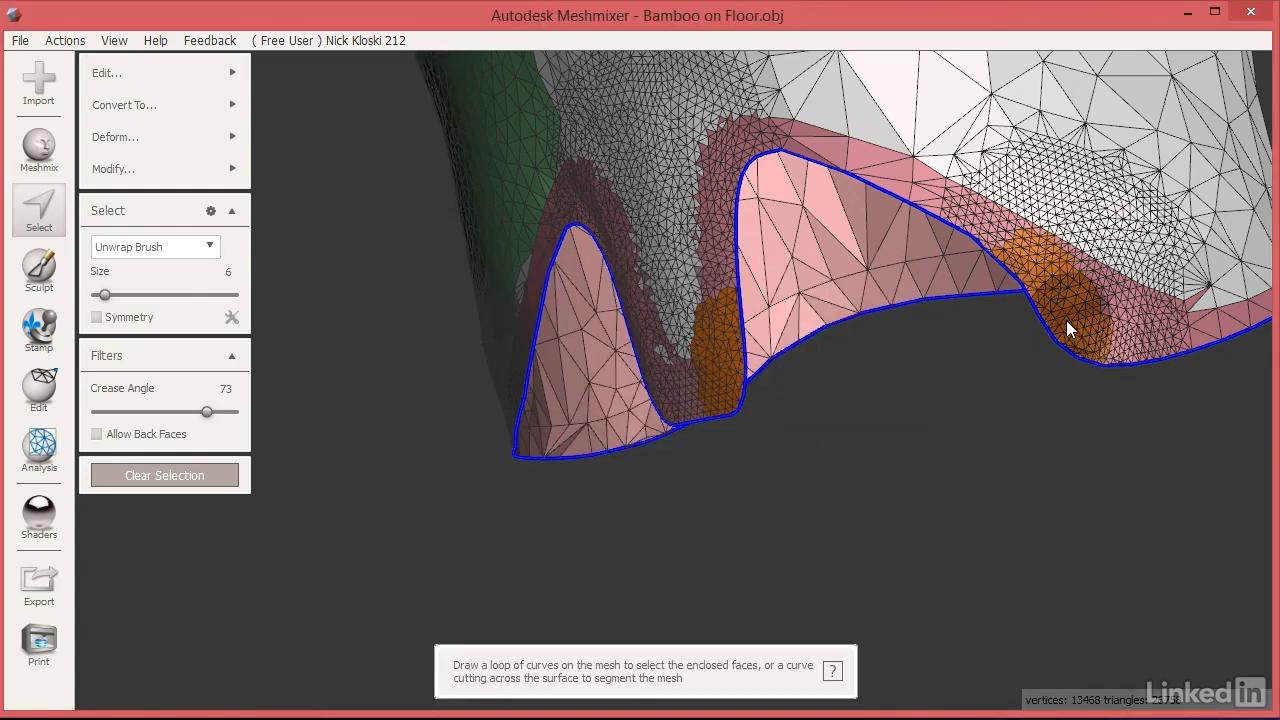
pyautogui.click(184, 72)
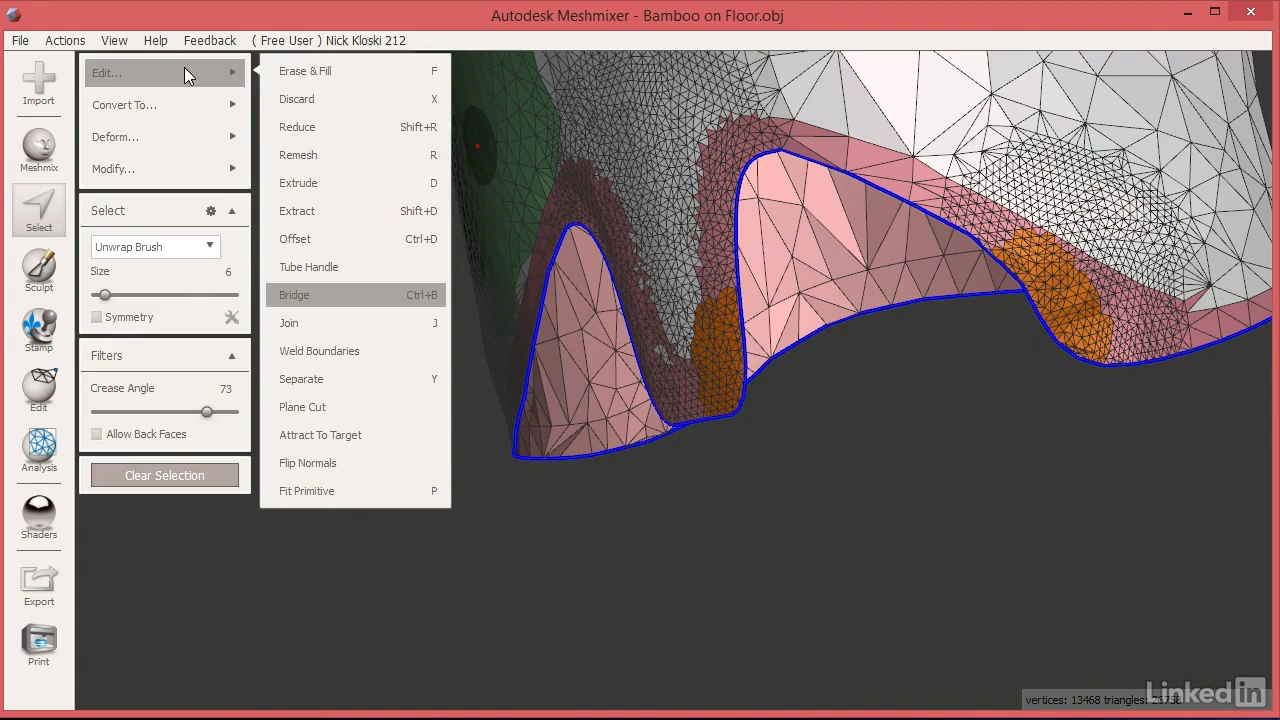
pyautogui.click(349, 290)
pyautogui.click(114, 160)
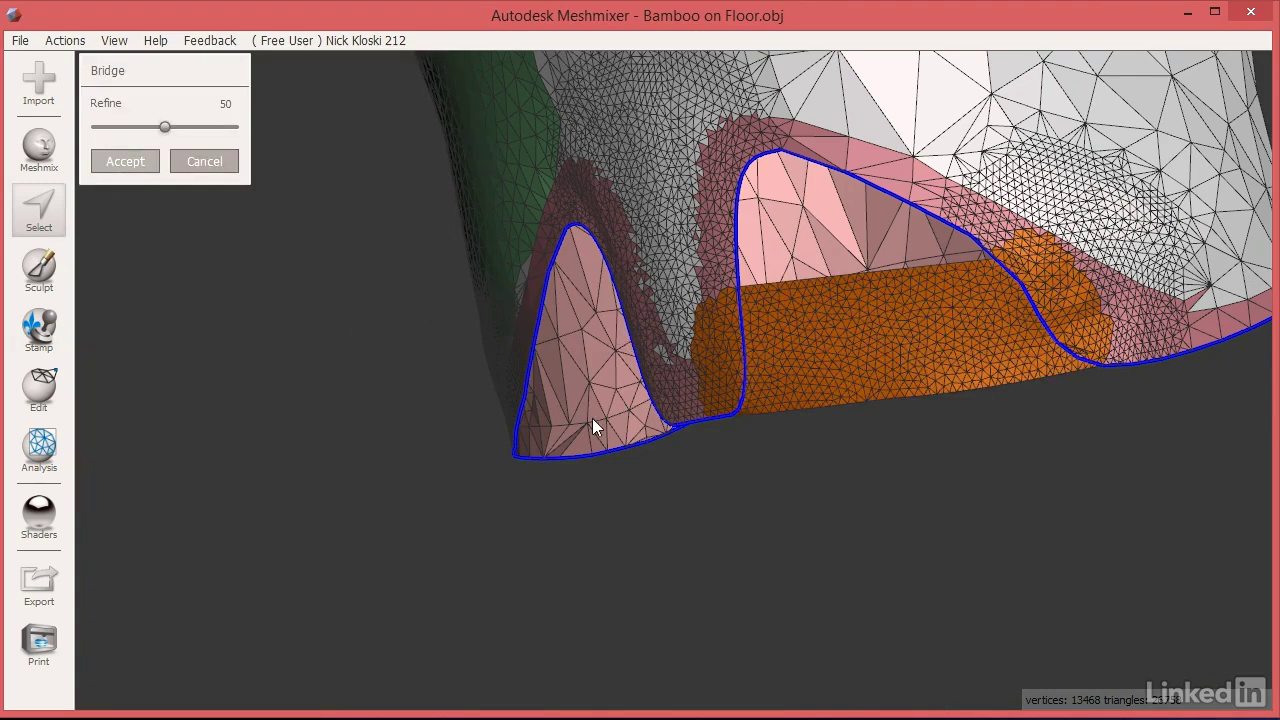
pyautogui.moveTo(603, 428); pyautogui.dragTo(704, 411, button='right')
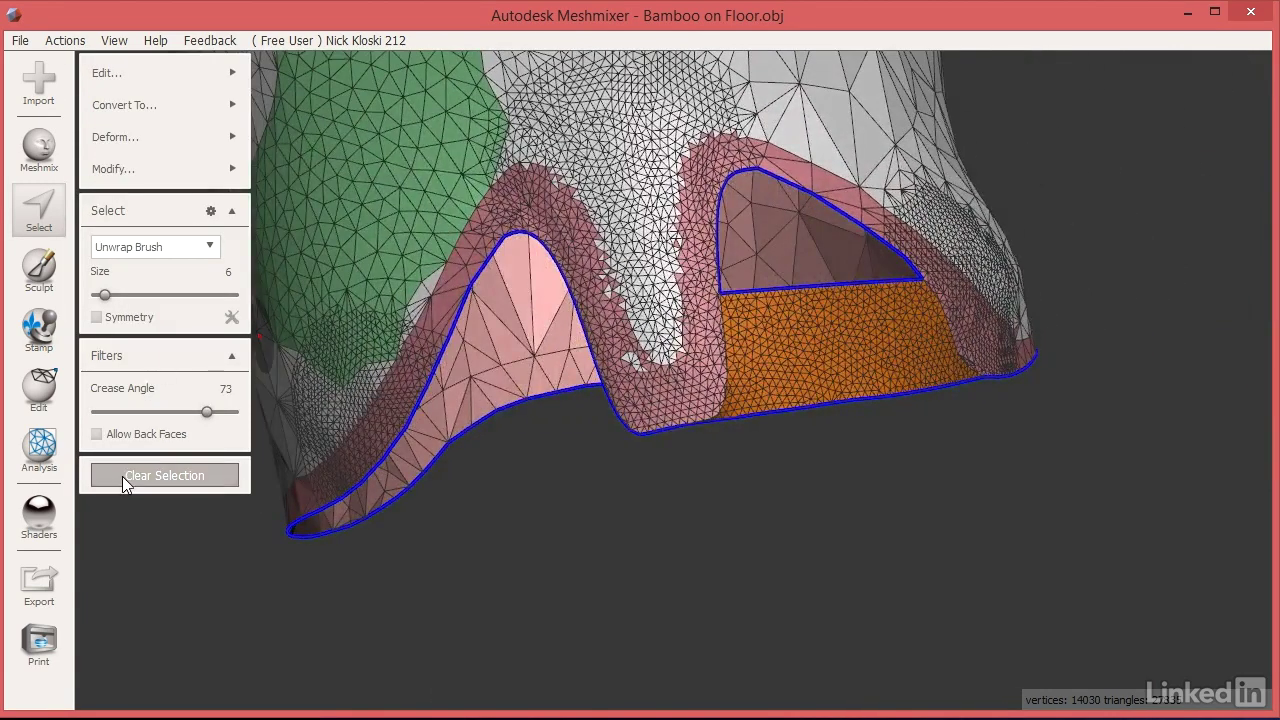
pyautogui.click(122, 476)
# Step: Select facing face patches across the remaining open arch beside the new leg, bridge them, and clear the selection
pyautogui.click(55, 226)
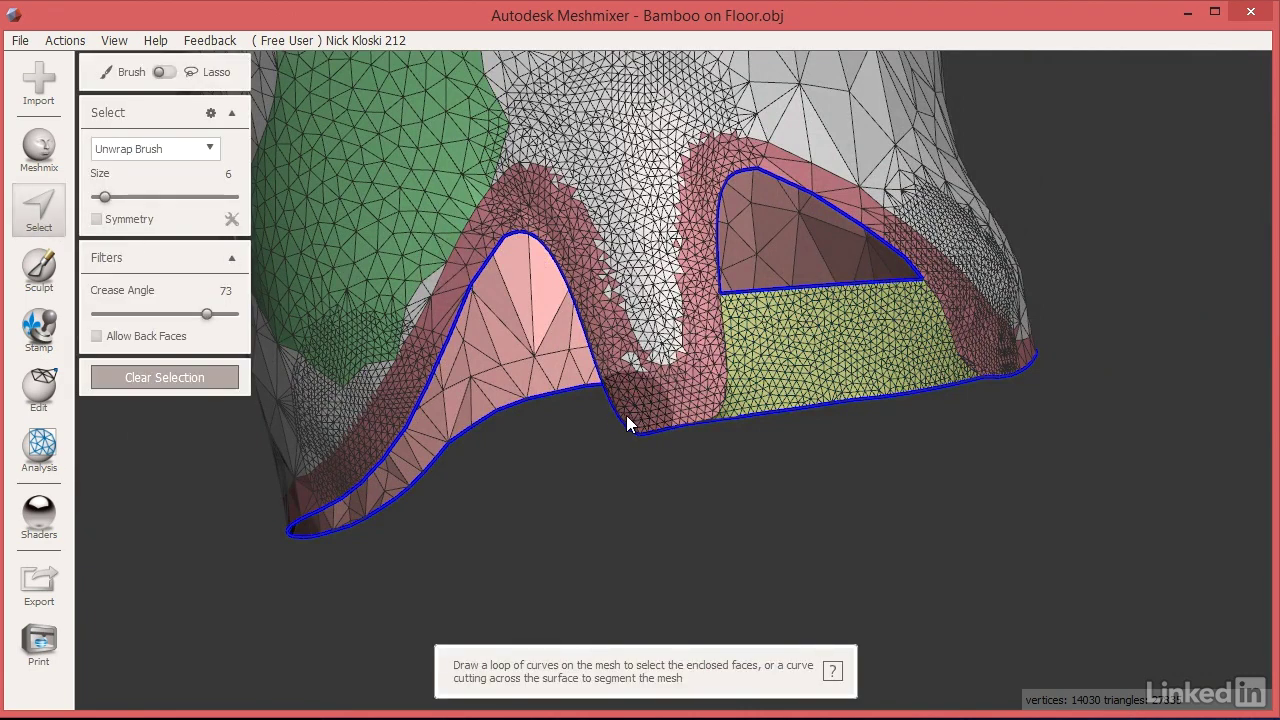
pyautogui.moveTo(615, 372); pyautogui.dragTo(571, 399)
pyautogui.moveTo(571, 399); pyautogui.dragTo(628, 406, button='right')
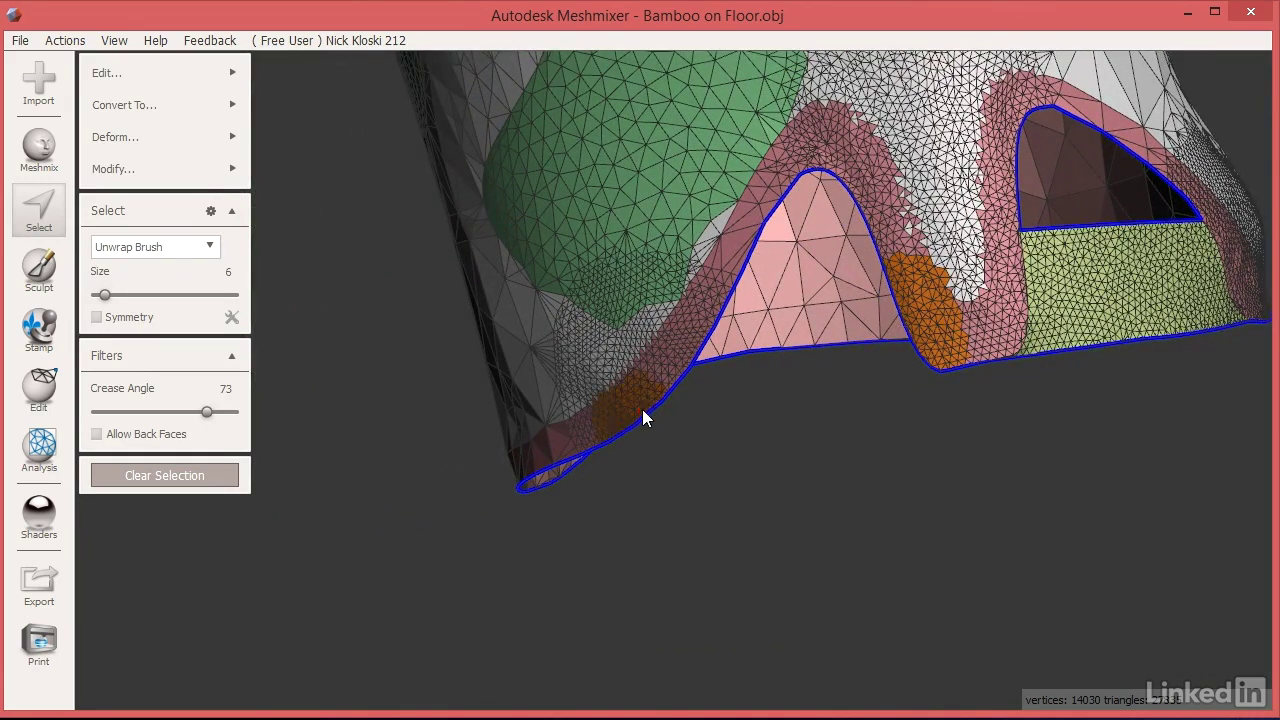
pyautogui.moveTo(642, 409); pyautogui.dragTo(676, 384)
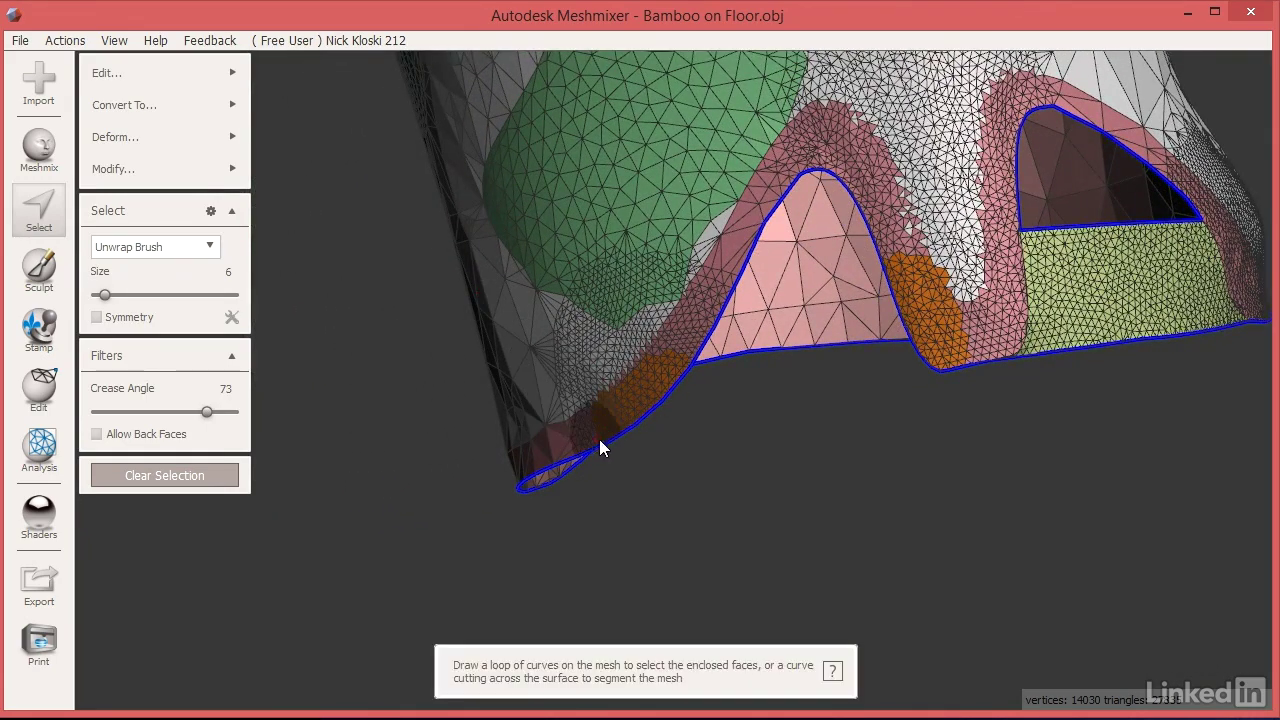
pyautogui.moveTo(175, 66)
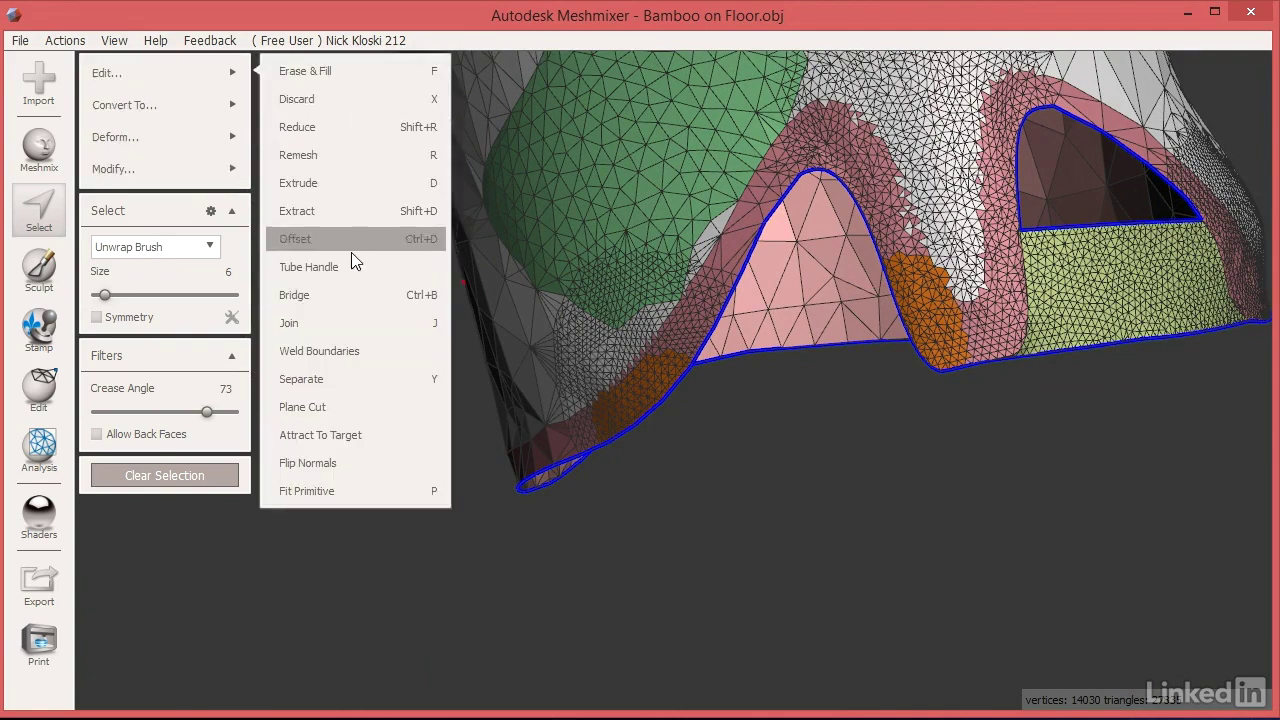
pyautogui.click(345, 294)
pyautogui.moveTo(678, 369); pyautogui.dragTo(428, 362, button='right')
pyautogui.click(124, 163)
pyautogui.click(189, 476)
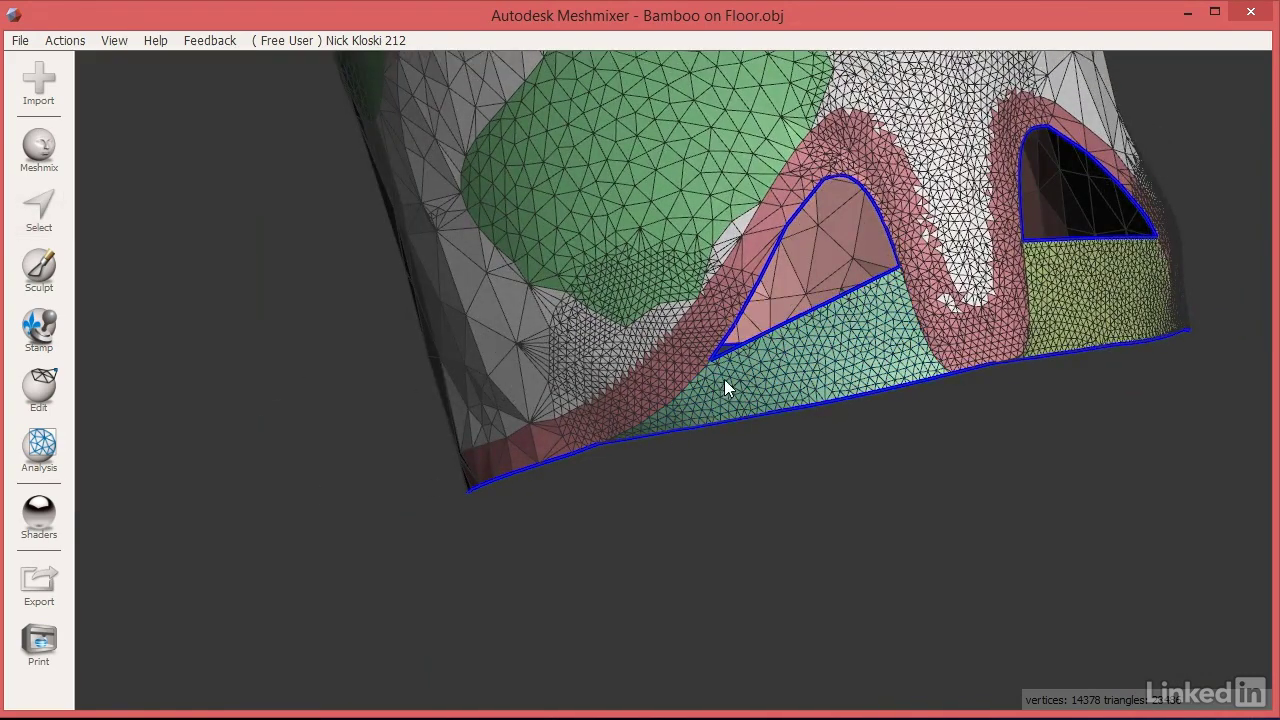
# Step: Select the boundary of the hole above the newest bridge and fill it with Smooth MVC at Refine 50
pyautogui.moveTo(846, 338); pyautogui.dragTo(574, 237, button='right')
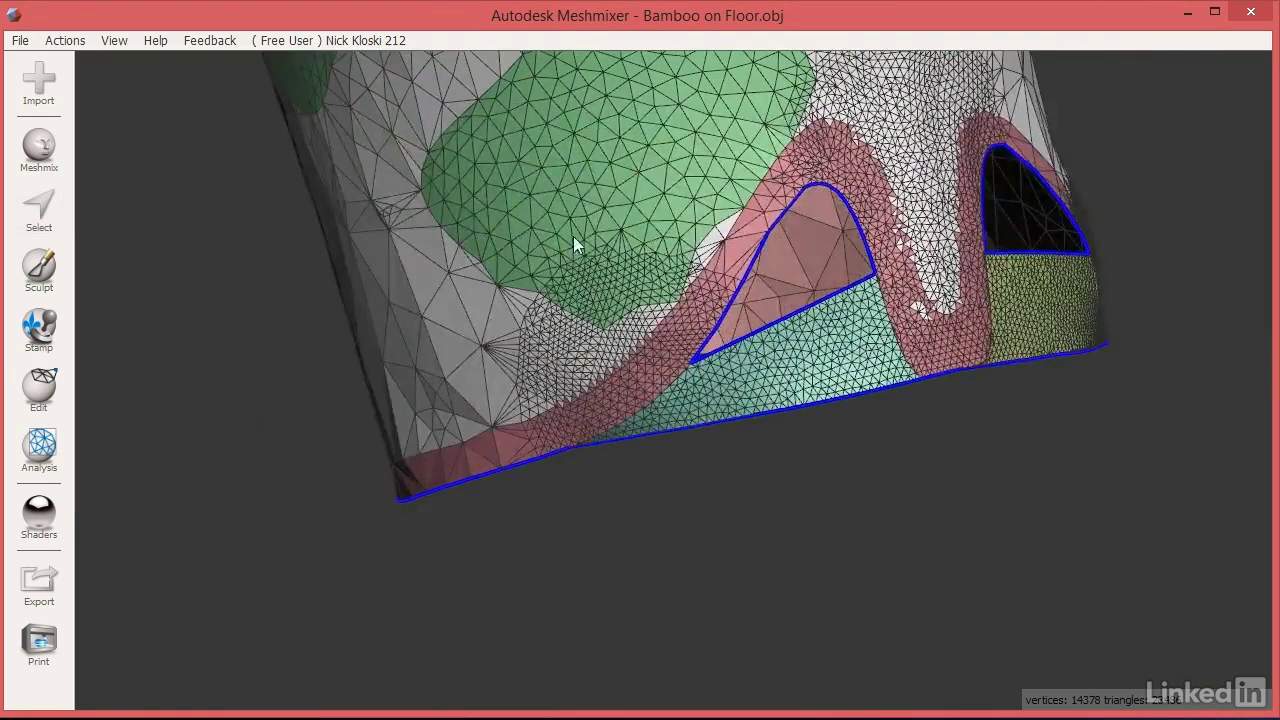
pyautogui.click(40, 208)
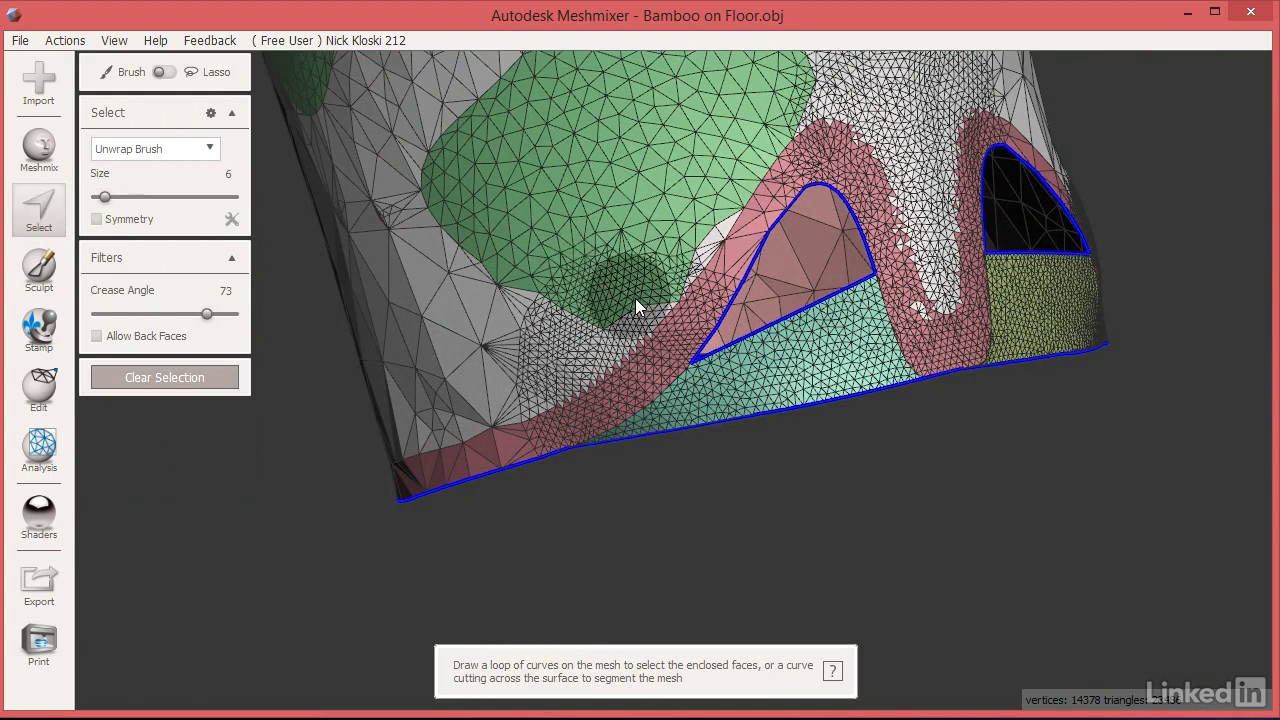
pyautogui.click(712, 313)
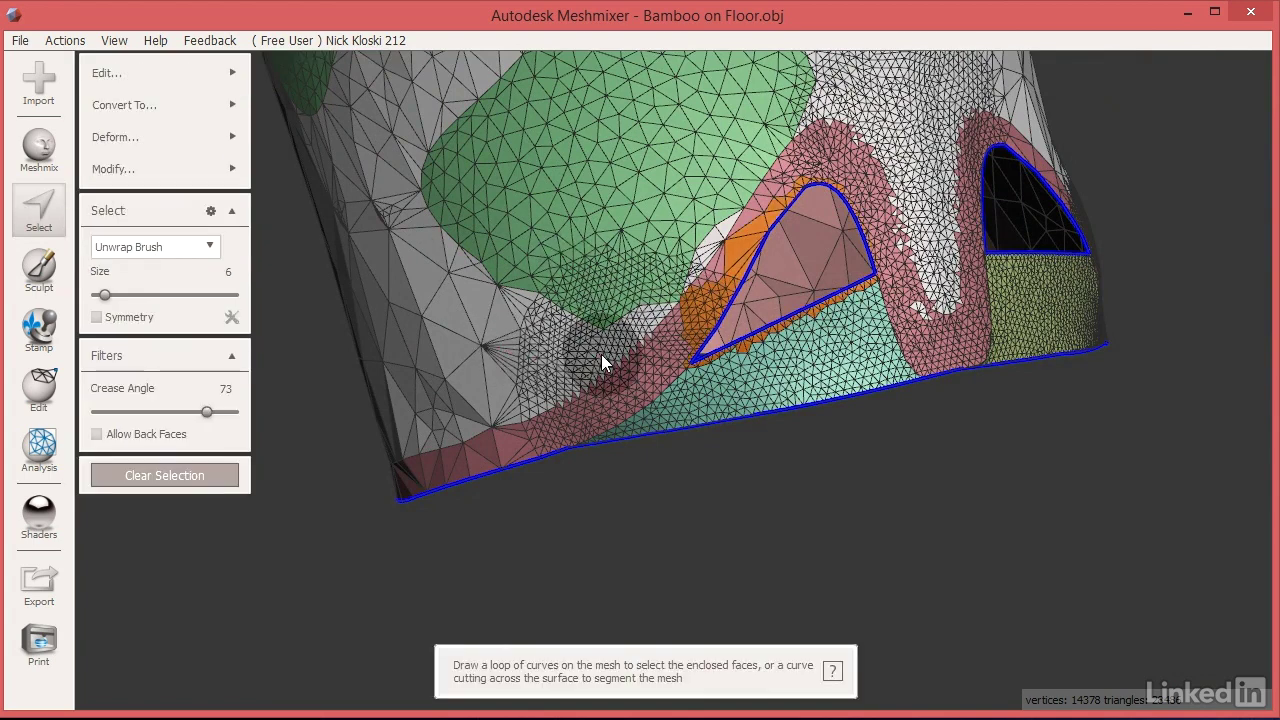
pyautogui.press('f')
pyautogui.moveTo(694, 324); pyautogui.dragTo(660, 312, button='right')
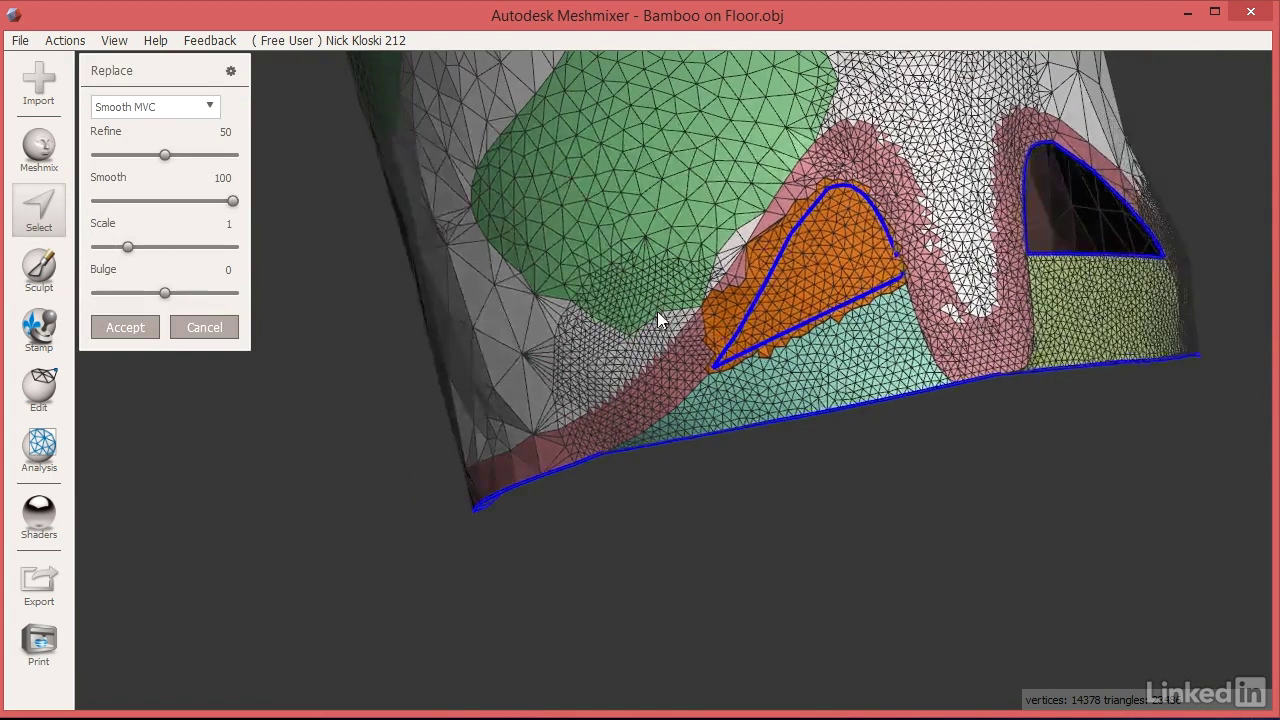
pyautogui.press('Return')
# Step: Add the boundary of the hole above the earlier bridge, fill it with Smooth MVC, and clear the selection
pyautogui.moveTo(623, 263); pyautogui.dragTo(786, 343, button='right')
pyautogui.click(811, 317)
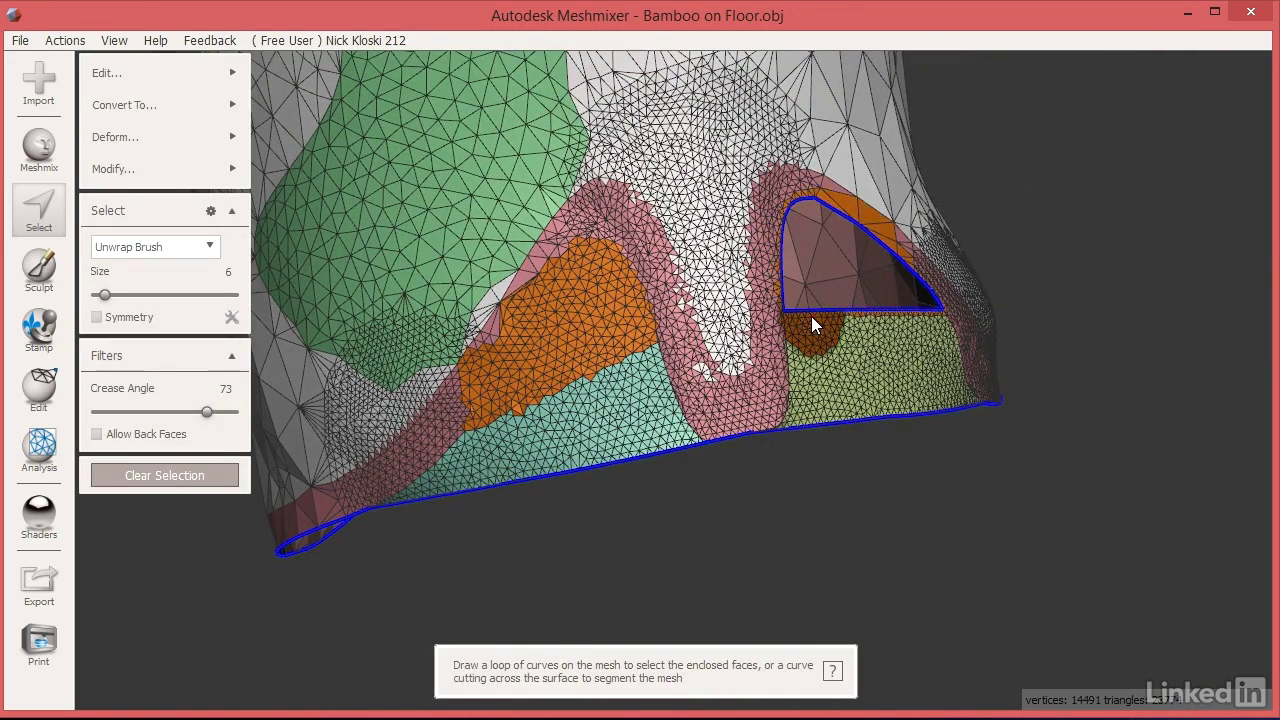
pyautogui.press('f')
pyautogui.moveTo(791, 346); pyautogui.dragTo(700, 348, button='right')
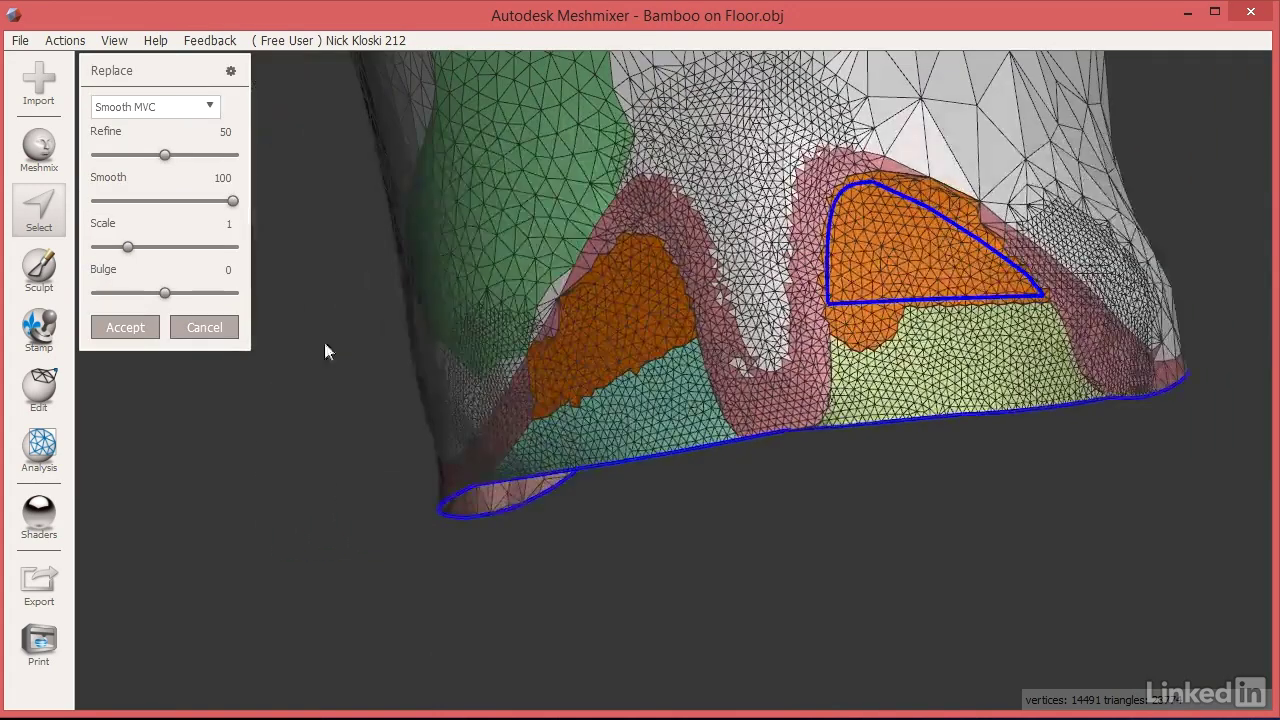
pyautogui.click(111, 329)
pyautogui.press('Return')
pyautogui.moveTo(803, 354); pyautogui.dragTo(837, 340, button='right')
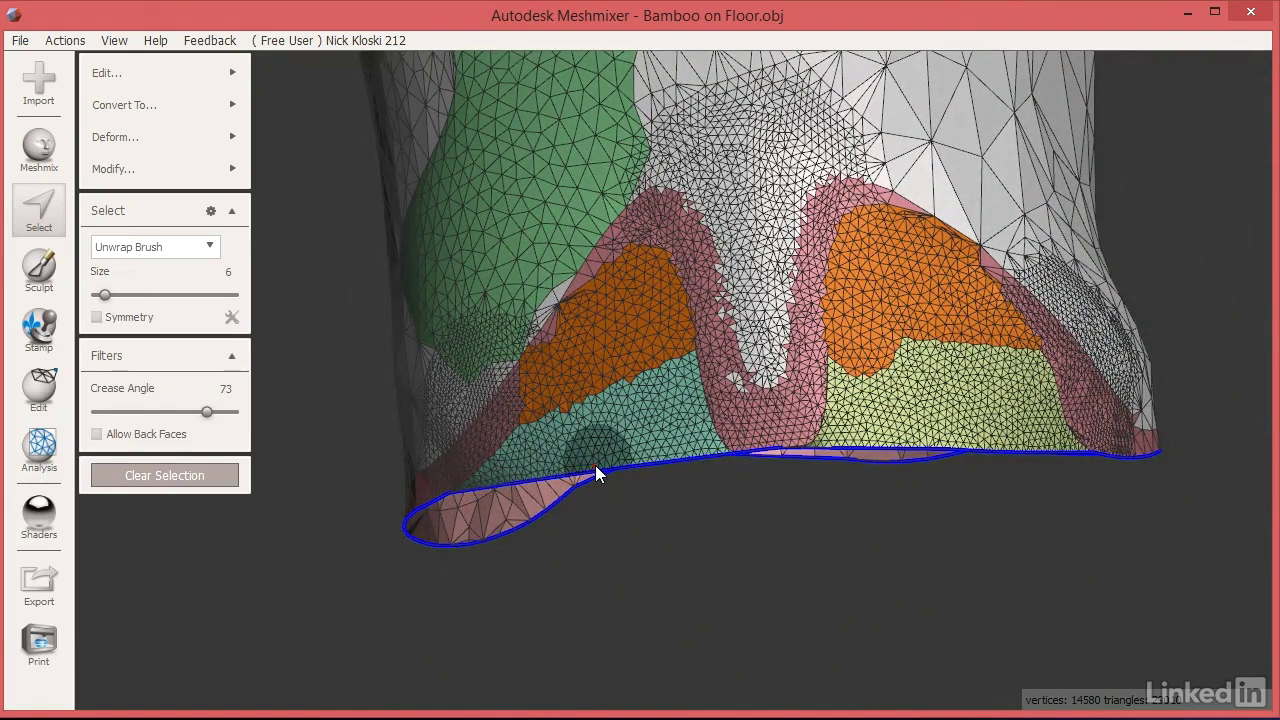
pyautogui.click(168, 475)
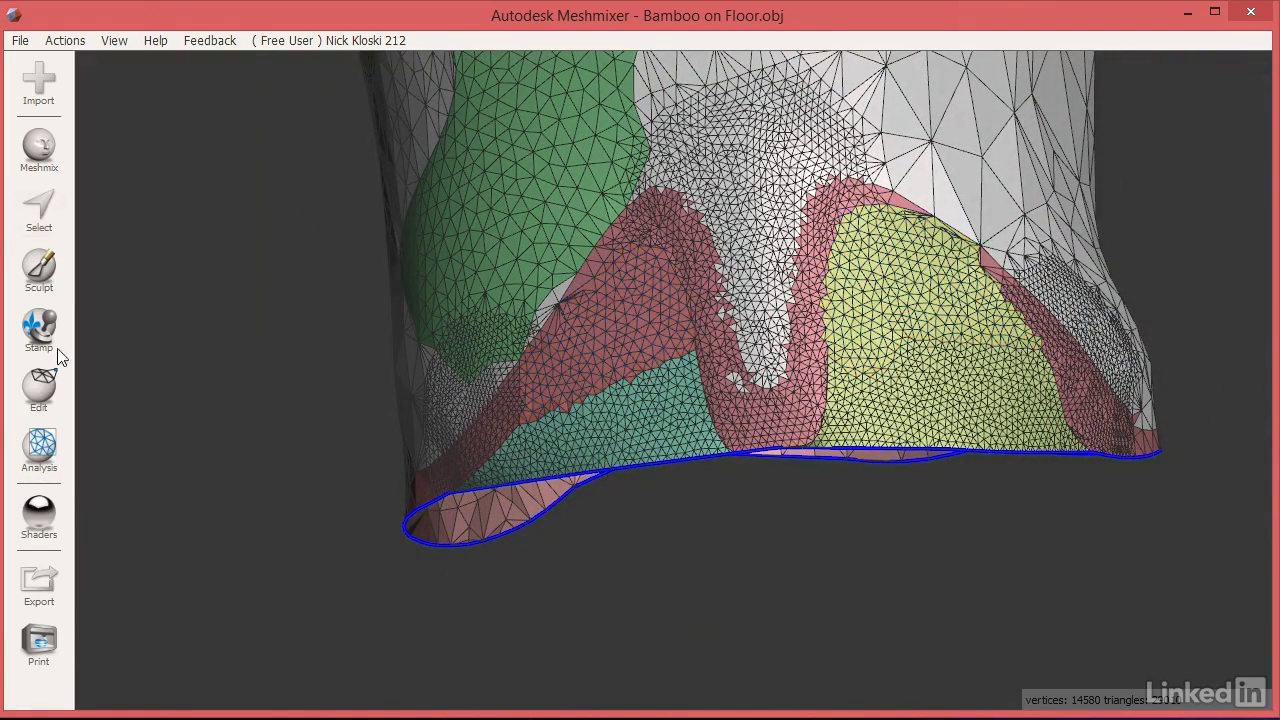
# Step: Select the pot's open bottom boundary and fill it using Flat Remeshed with Refine 50
pyautogui.click(39, 212)
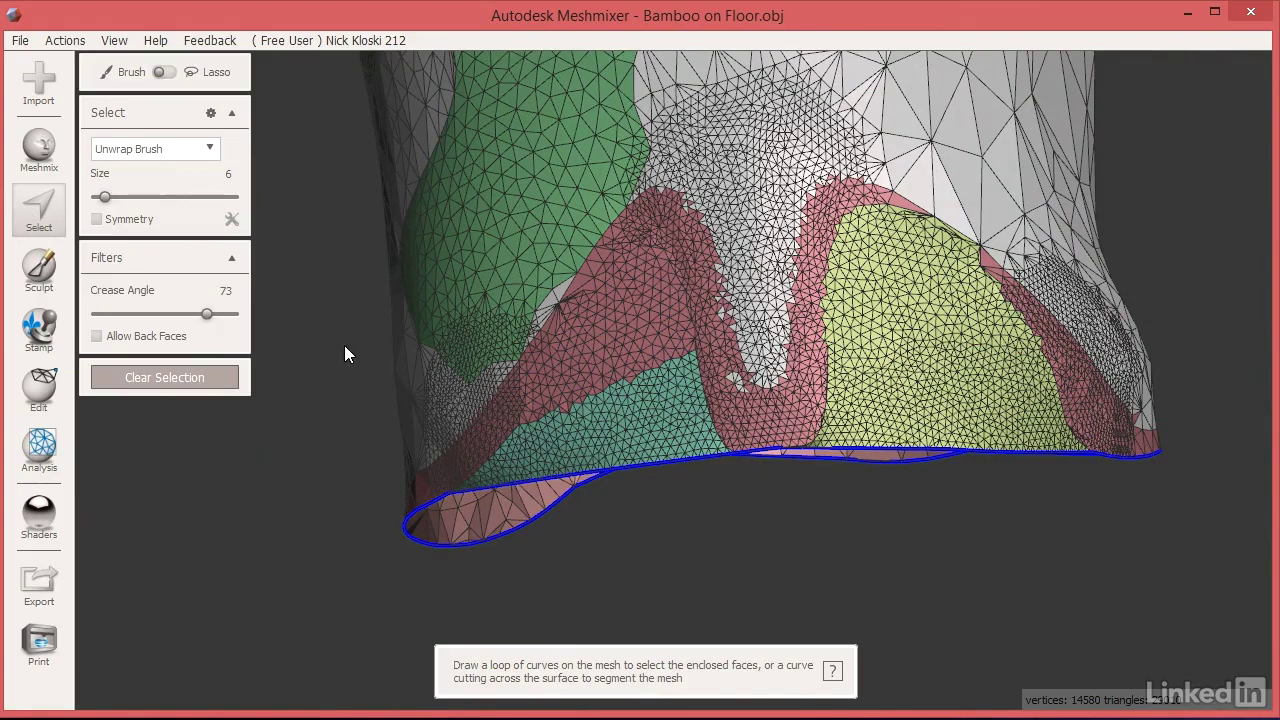
pyautogui.click(557, 472)
pyautogui.press('f')
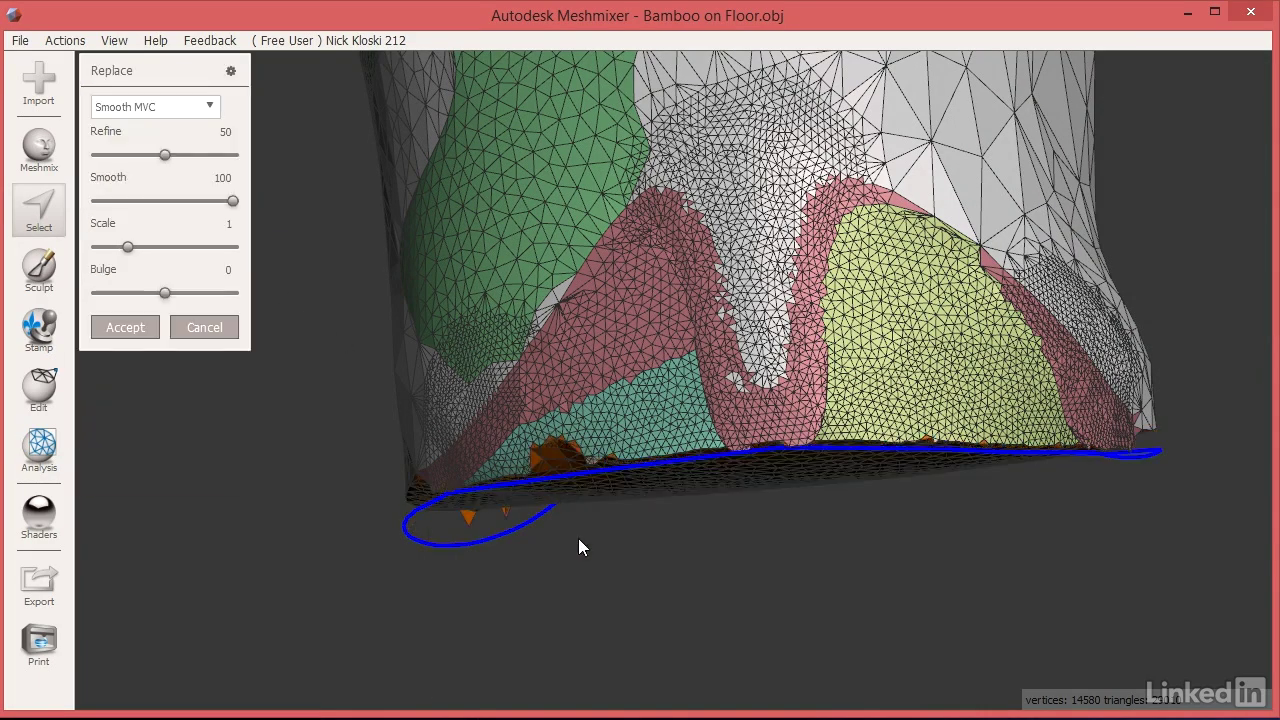
pyautogui.moveTo(578, 538); pyautogui.dragTo(548, 519, button='right')
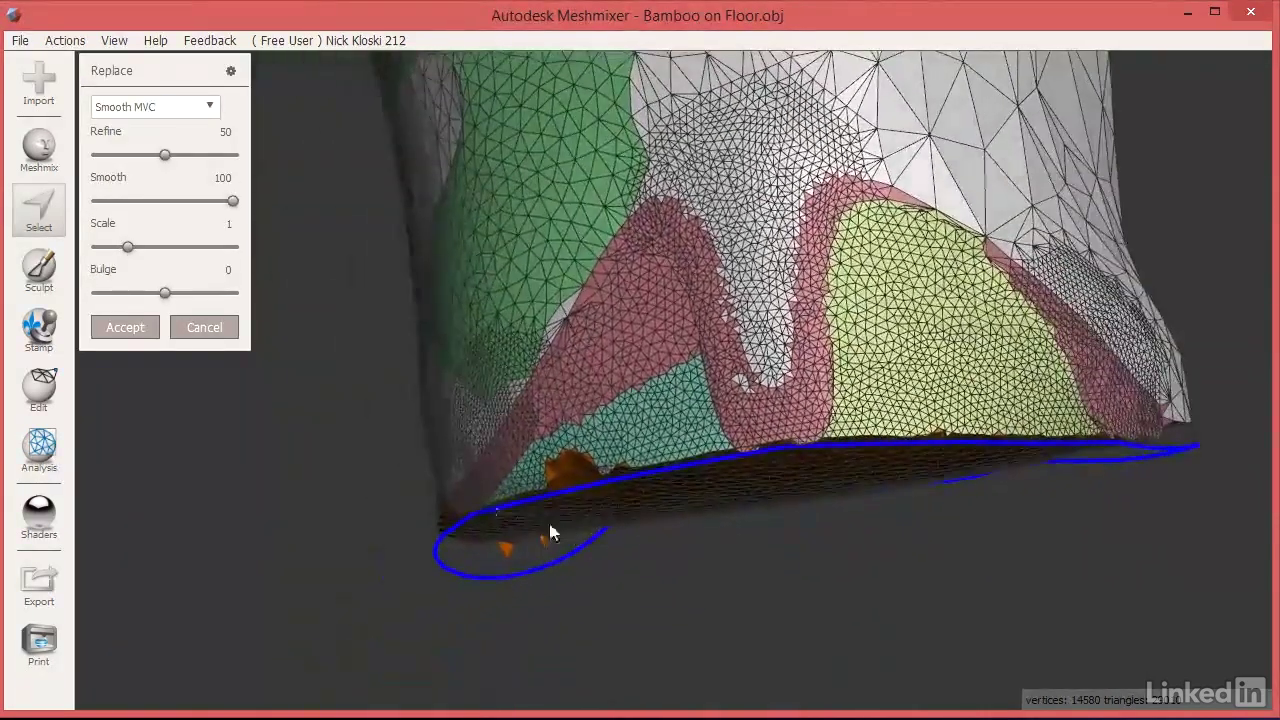
pyautogui.click(140, 108)
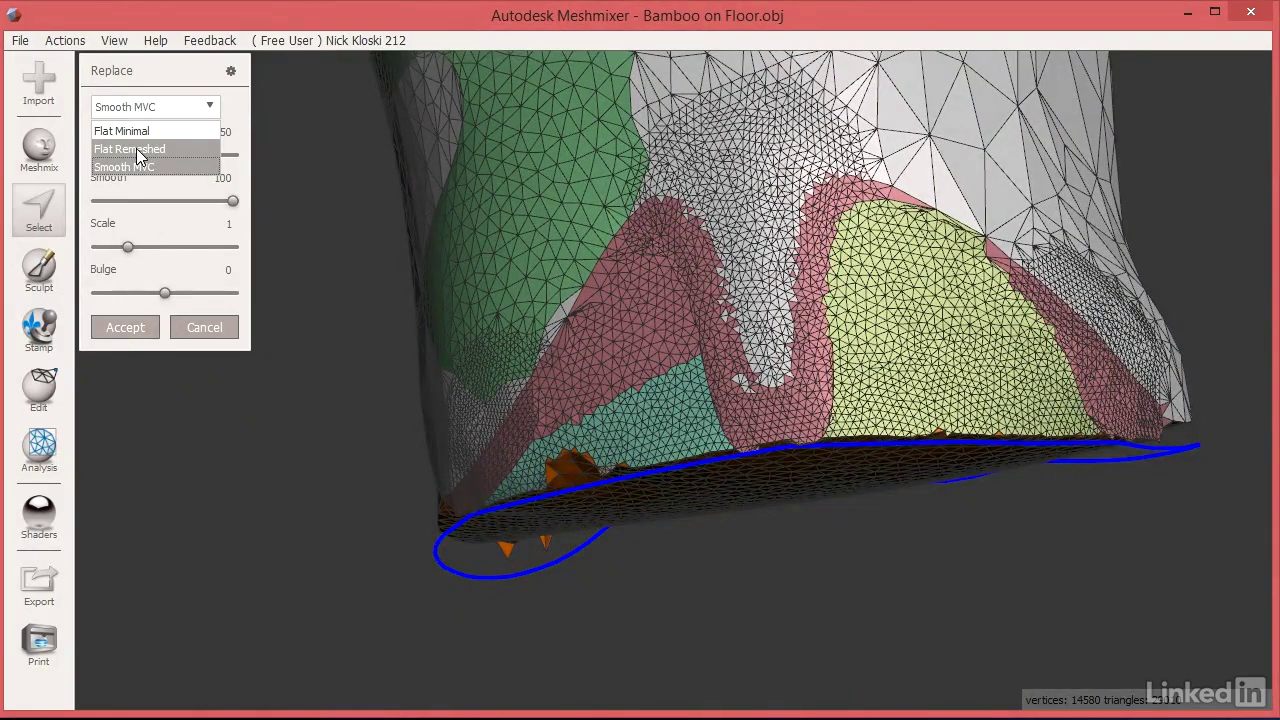
pyautogui.click(136, 152)
pyautogui.moveTo(519, 477); pyautogui.dragTo(590, 450, button='right')
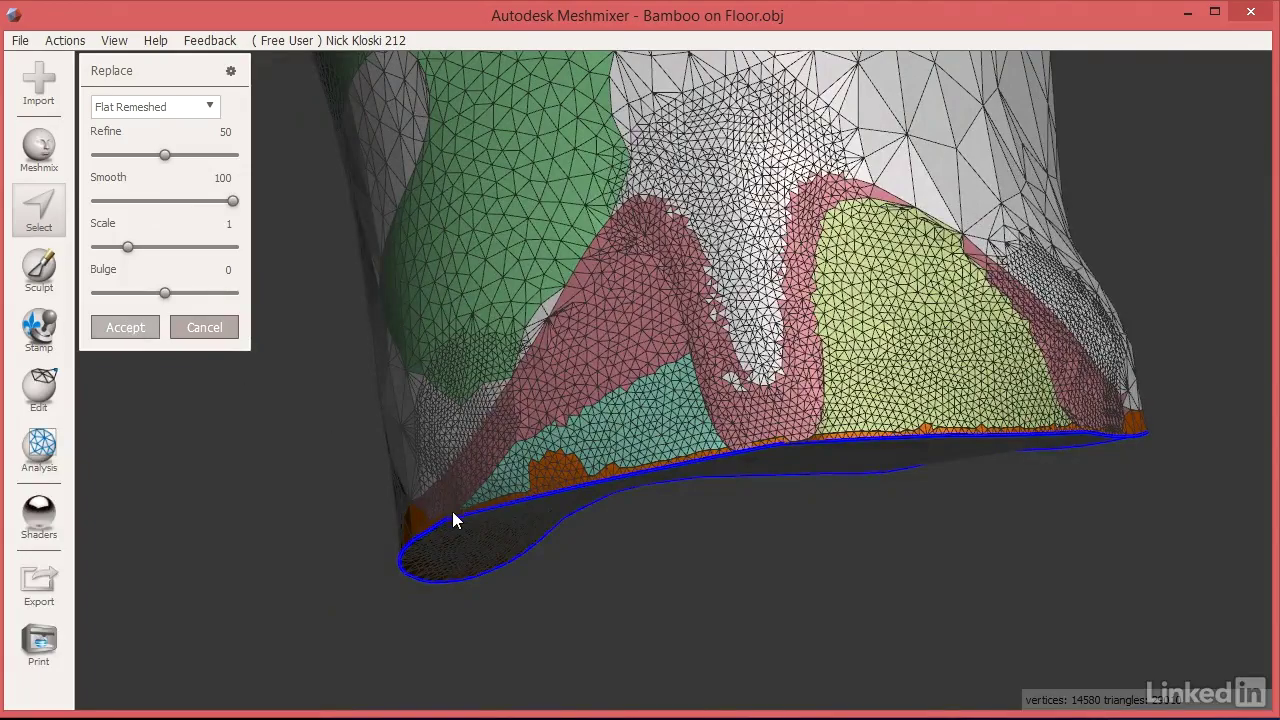
pyautogui.moveTo(588, 494); pyautogui.dragTo(591, 543, button='right')
pyautogui.scroll(-5, 606, 528)
pyautogui.scroll(5, 605, 523)
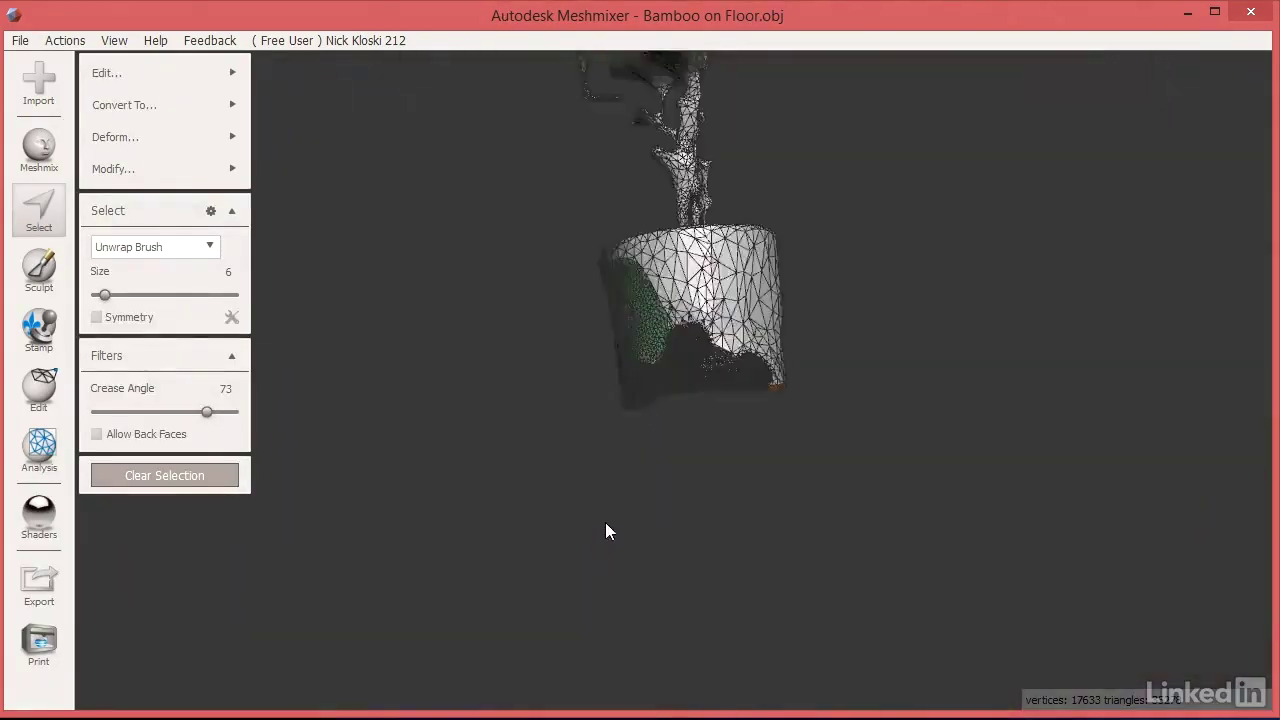
# Step: Plane-cut the uneven bottom off the pot along a straight line just above its edge, with type Cut and fill DelRefine
pyautogui.moveTo(651, 475); pyautogui.dragTo(679, 396, button='right')
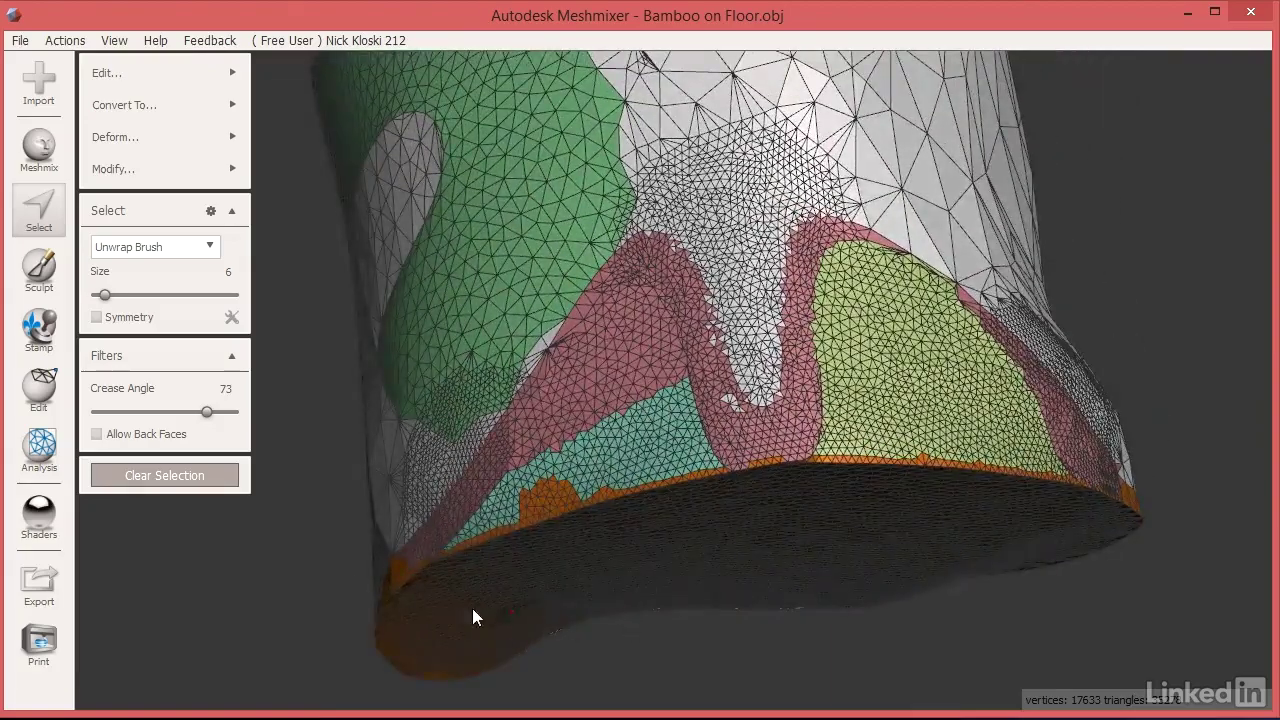
pyautogui.moveTo(591, 510); pyautogui.dragTo(569, 574, button='right')
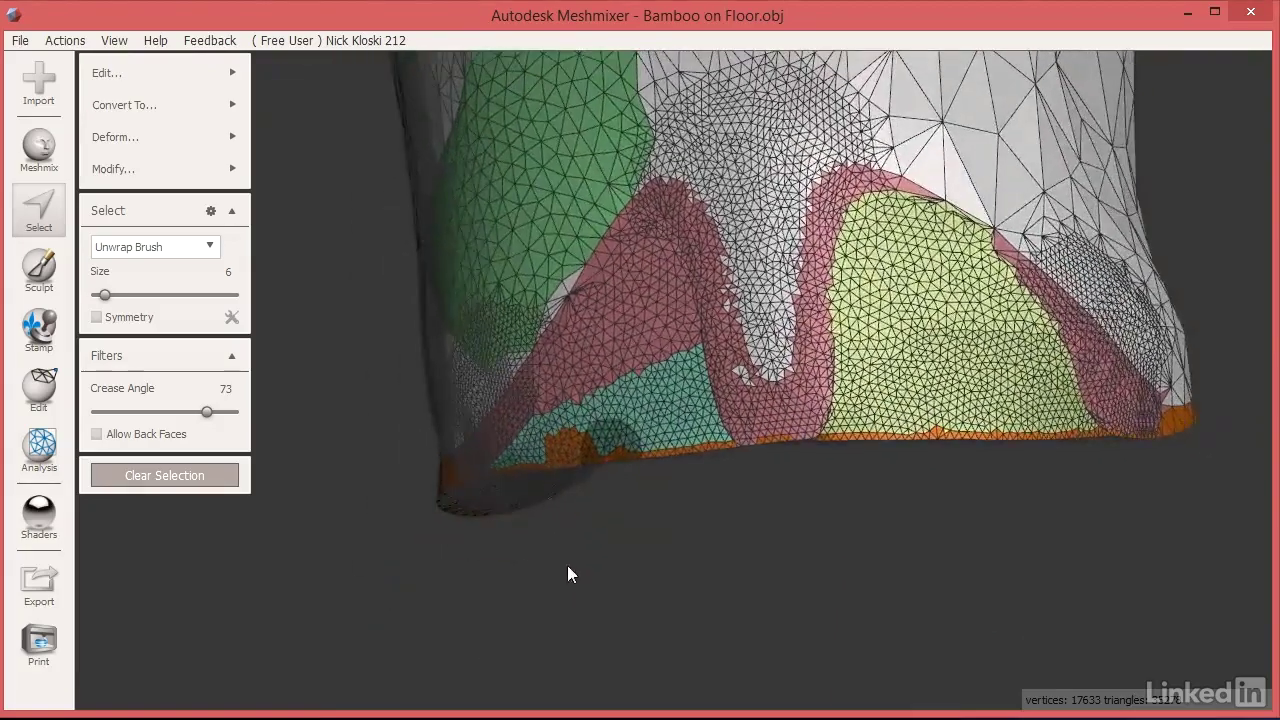
pyautogui.click(39, 386)
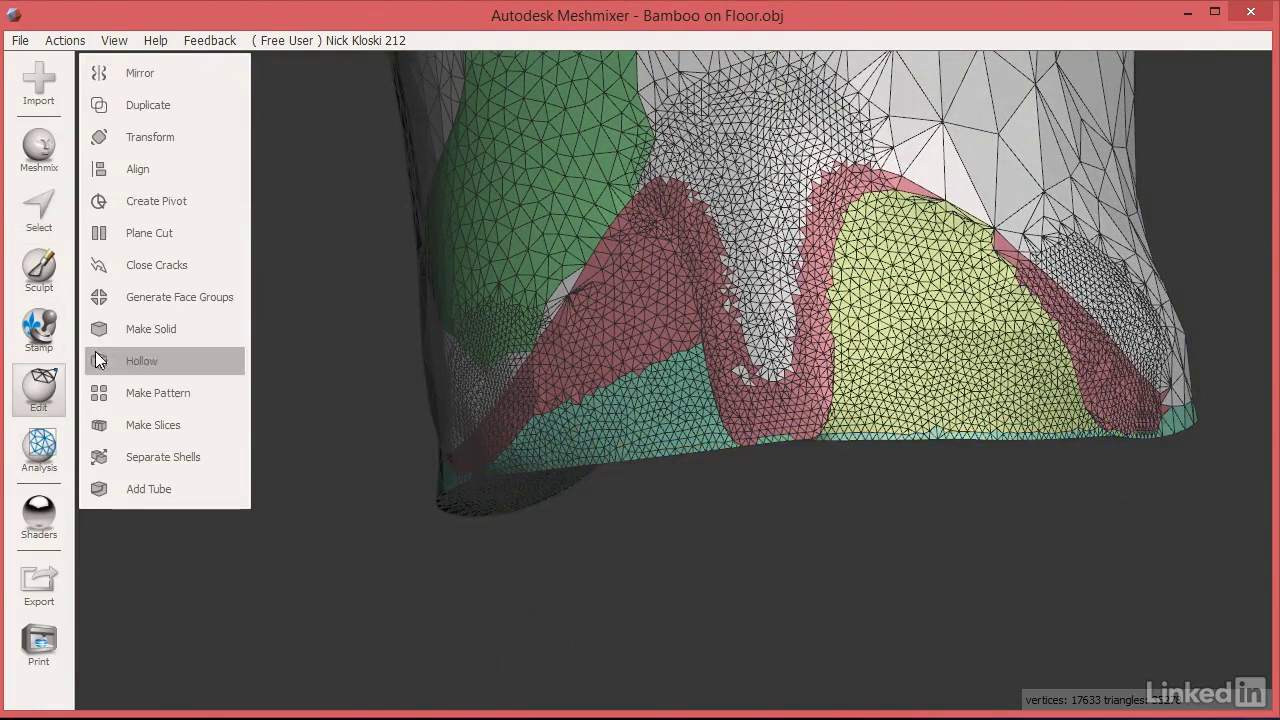
pyautogui.click(148, 233)
pyautogui.moveTo(1187, 406); pyautogui.dragTo(1114, 420, button='right')
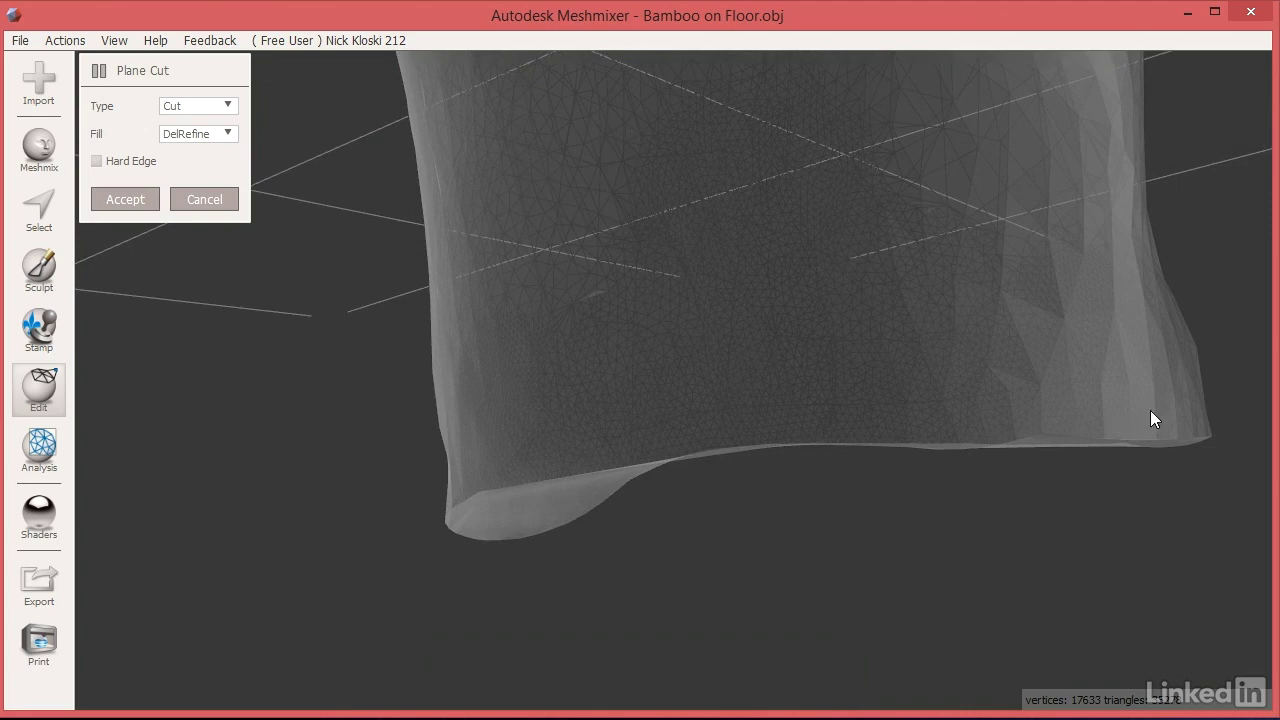
pyautogui.moveTo(1229, 387)
pyautogui.mouseDown()
pyautogui.moveTo(469, 455)
pyautogui.moveTo(360, 485)
pyautogui.mouseUp()
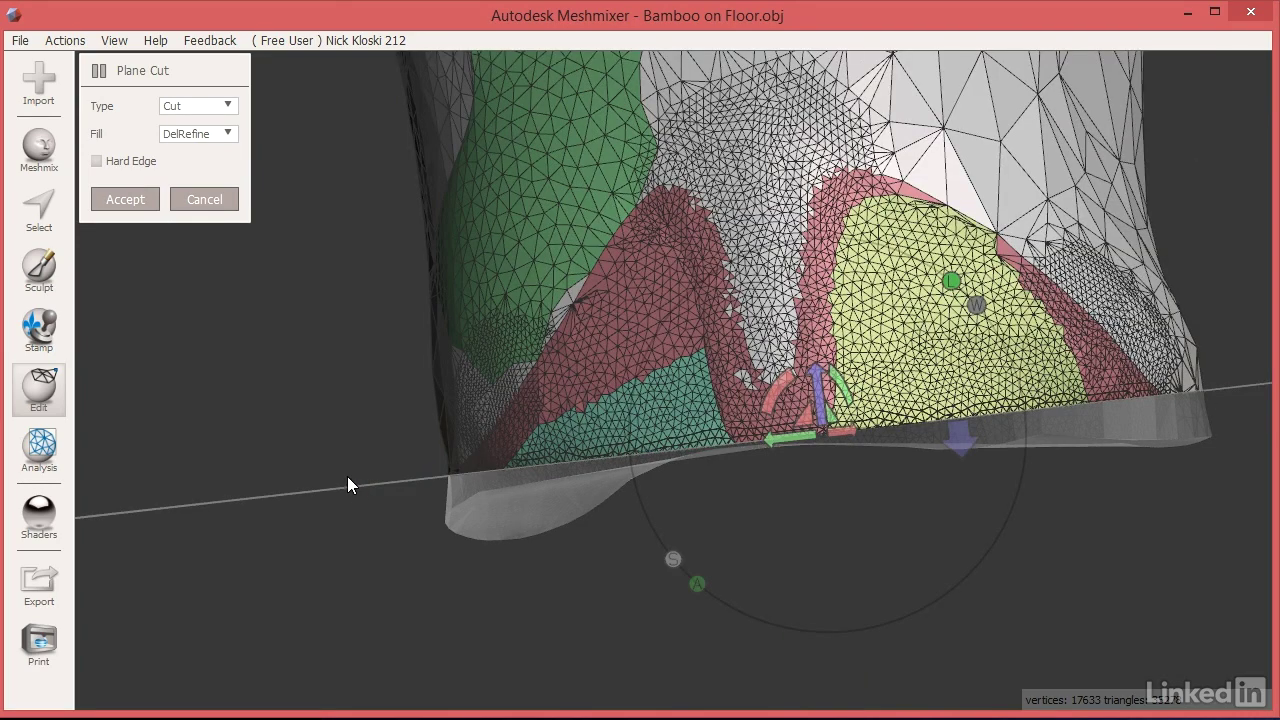
pyautogui.click(114, 199)
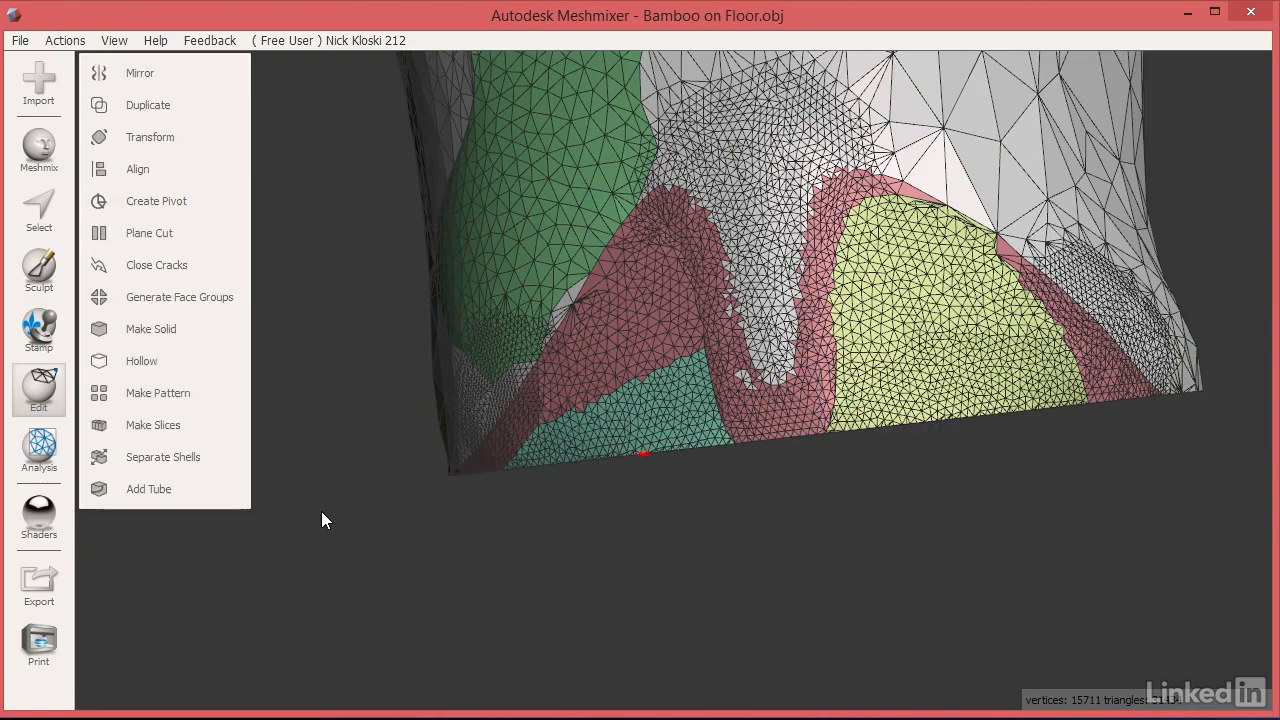
# Step: Apply the shader that shows the scan's texture colours to the model and hide the wireframe
pyautogui.moveTo(321, 511); pyautogui.dragTo(716, 491, button='right')
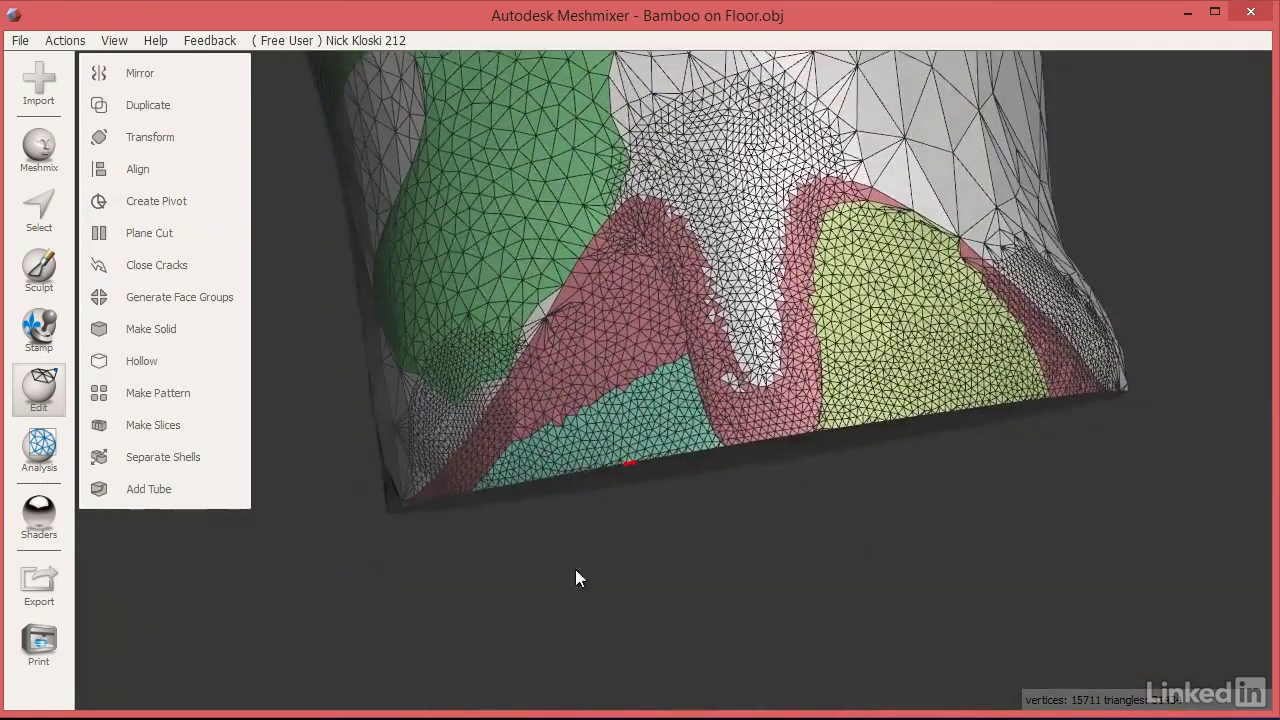
pyautogui.moveTo(791, 457); pyautogui.dragTo(763, 476, button='right')
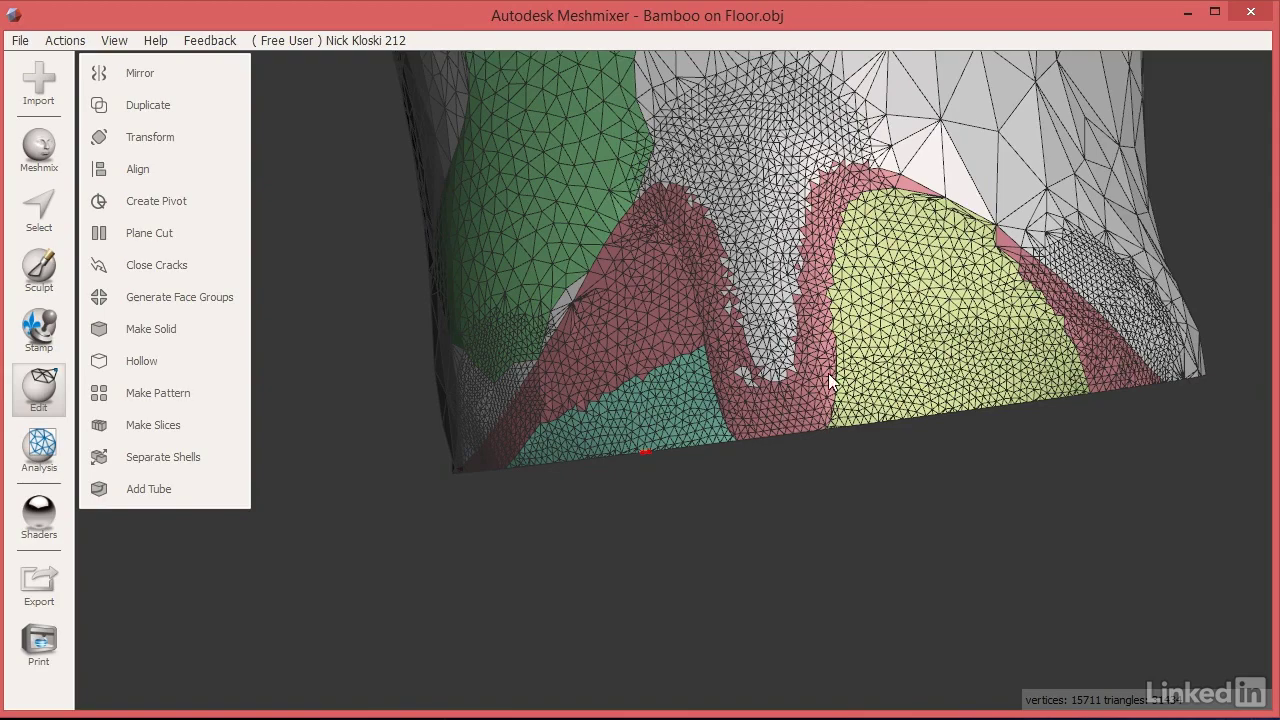
pyautogui.moveTo(957, 366); pyautogui.dragTo(866, 293, button='right')
pyautogui.scroll(-5, 866, 293)
pyautogui.moveTo(805, 214); pyautogui.dragTo(733, 378, button='middle')
pyautogui.moveTo(733, 370); pyautogui.dragTo(764, 389, button='right')
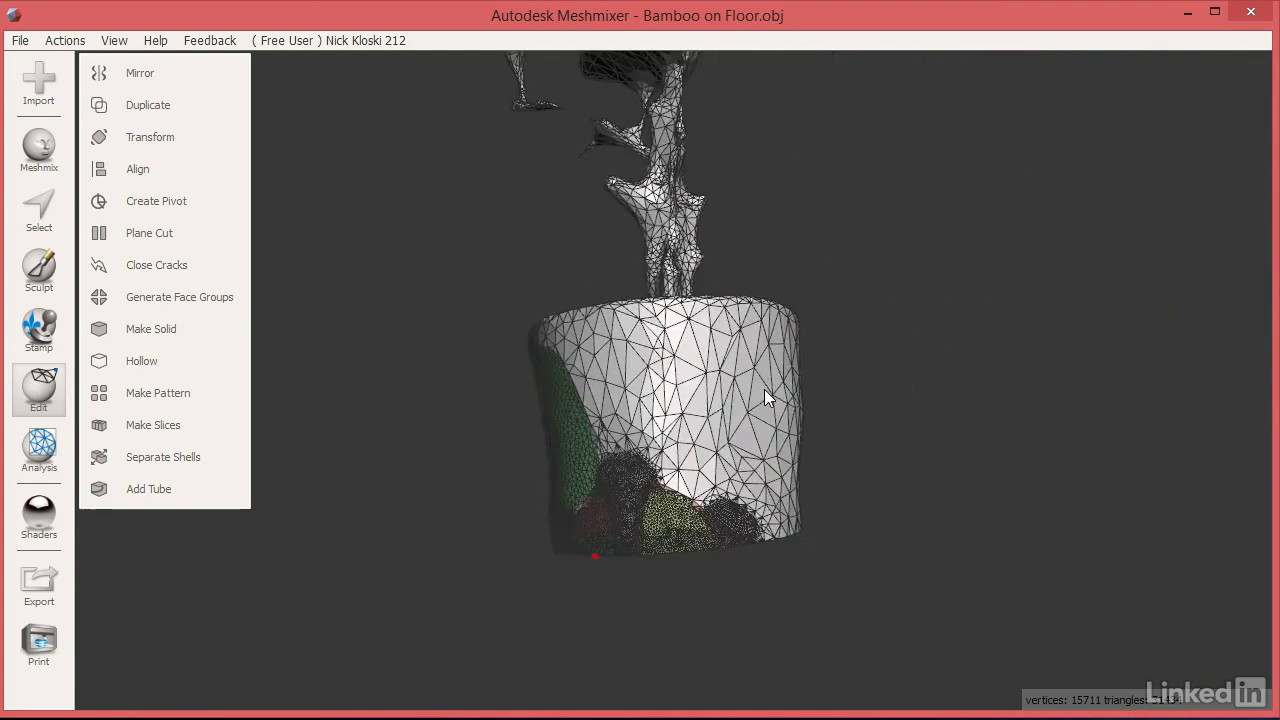
pyautogui.click(45, 515)
pyautogui.moveTo(340, 517); pyautogui.dragTo(600, 452)
pyautogui.moveTo(446, 384); pyautogui.dragTo(571, 370, button='right')
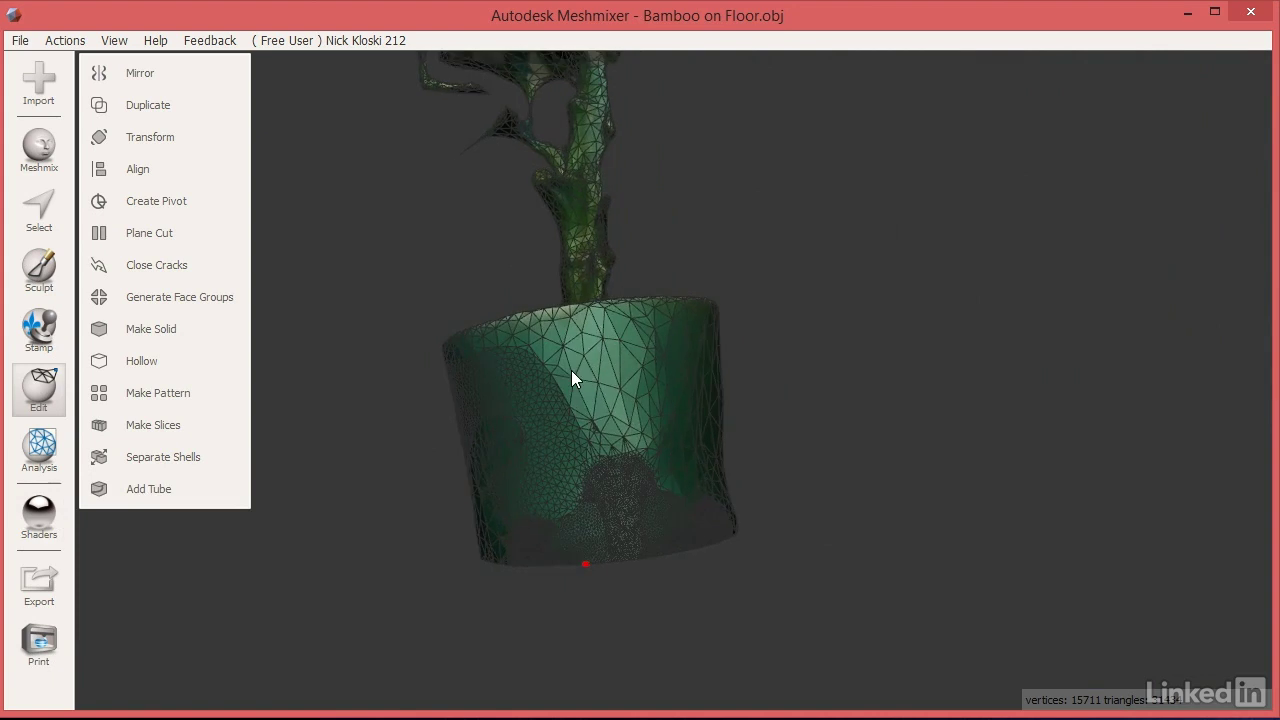
pyautogui.press('w')
# Step: Examine the repaired pot and the plant's stem and leaves from several sides and up close
pyautogui.moveTo(450, 412); pyautogui.dragTo(400, 426, button='right')
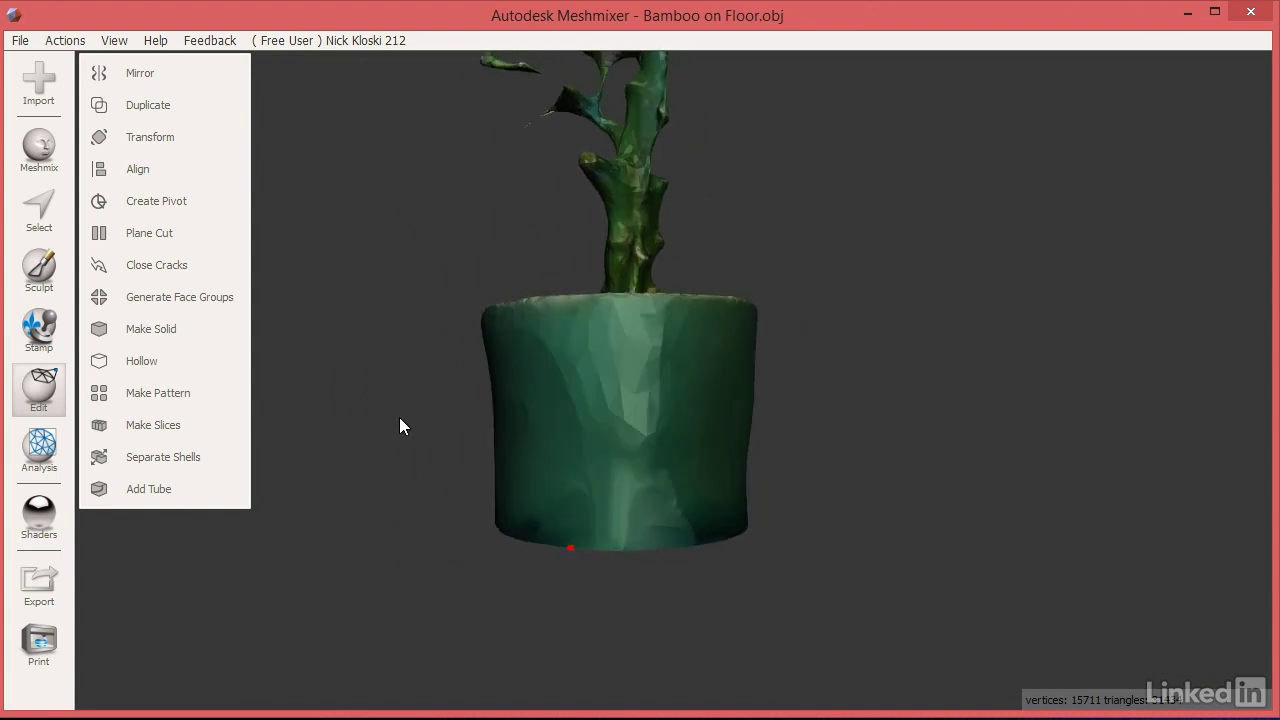
pyautogui.moveTo(507, 421); pyautogui.dragTo(615, 448, button='right')
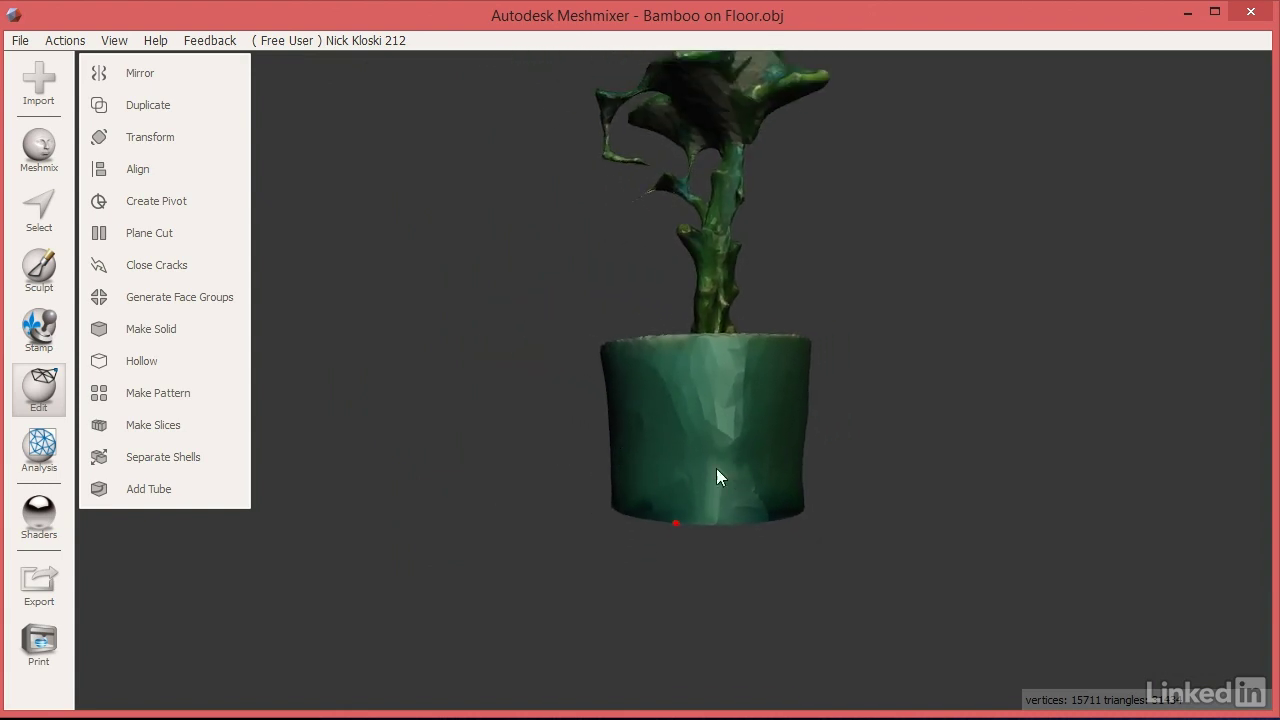
pyautogui.moveTo(717, 472); pyautogui.dragTo(751, 474, button='right')
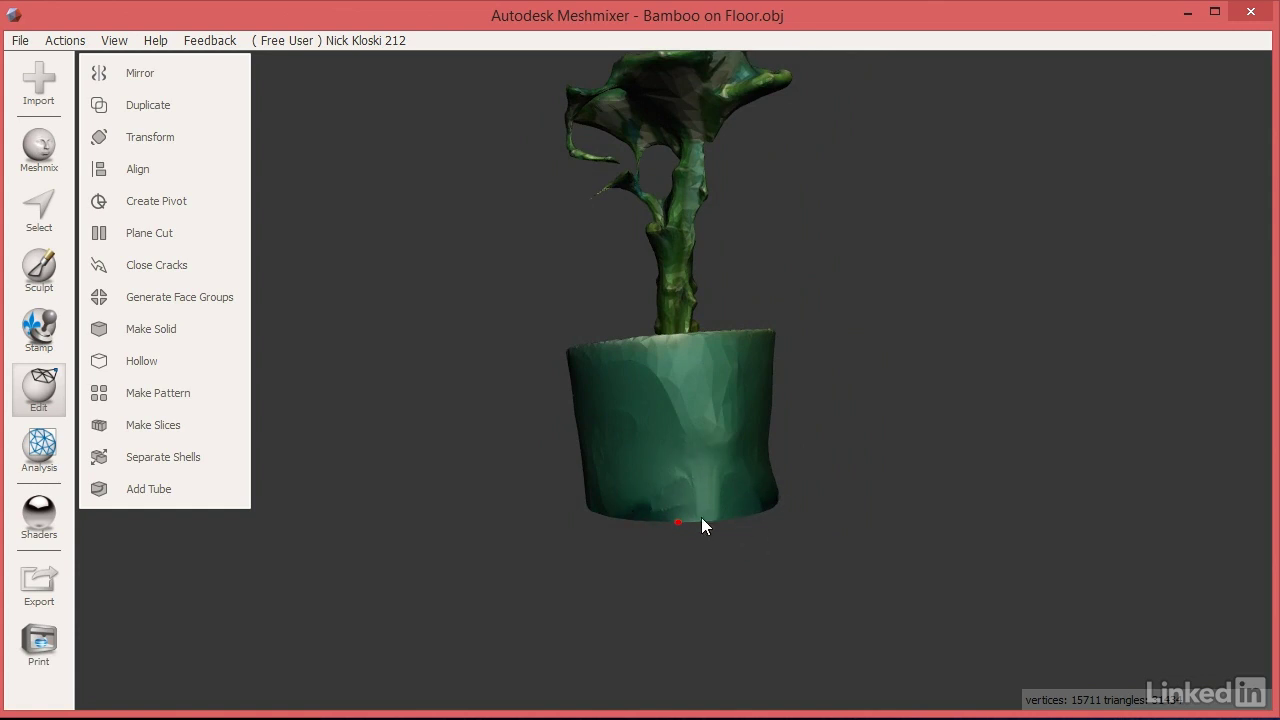
pyautogui.moveTo(640, 443); pyautogui.dragTo(701, 397, button='right')
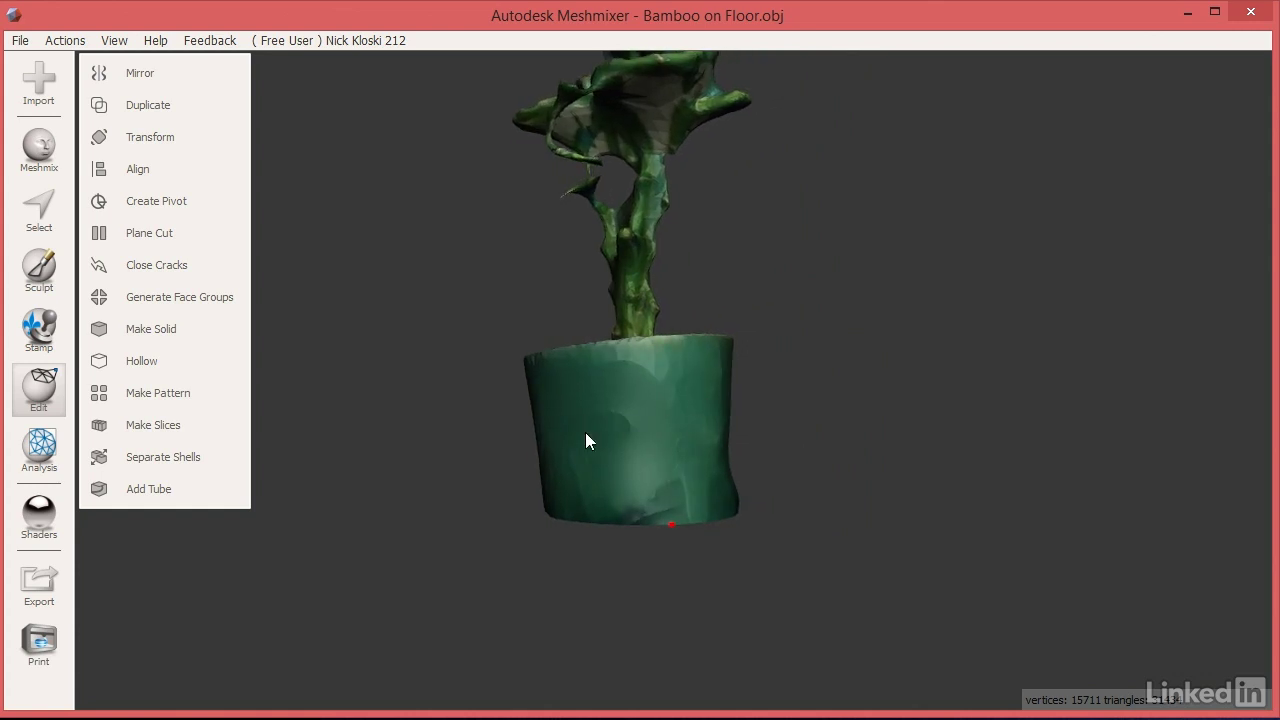
pyautogui.moveTo(598, 423); pyautogui.dragTo(767, 588, button='right')
pyautogui.moveTo(767, 588); pyautogui.dragTo(785, 618, button='middle')
pyautogui.scroll(5, 757, 325)
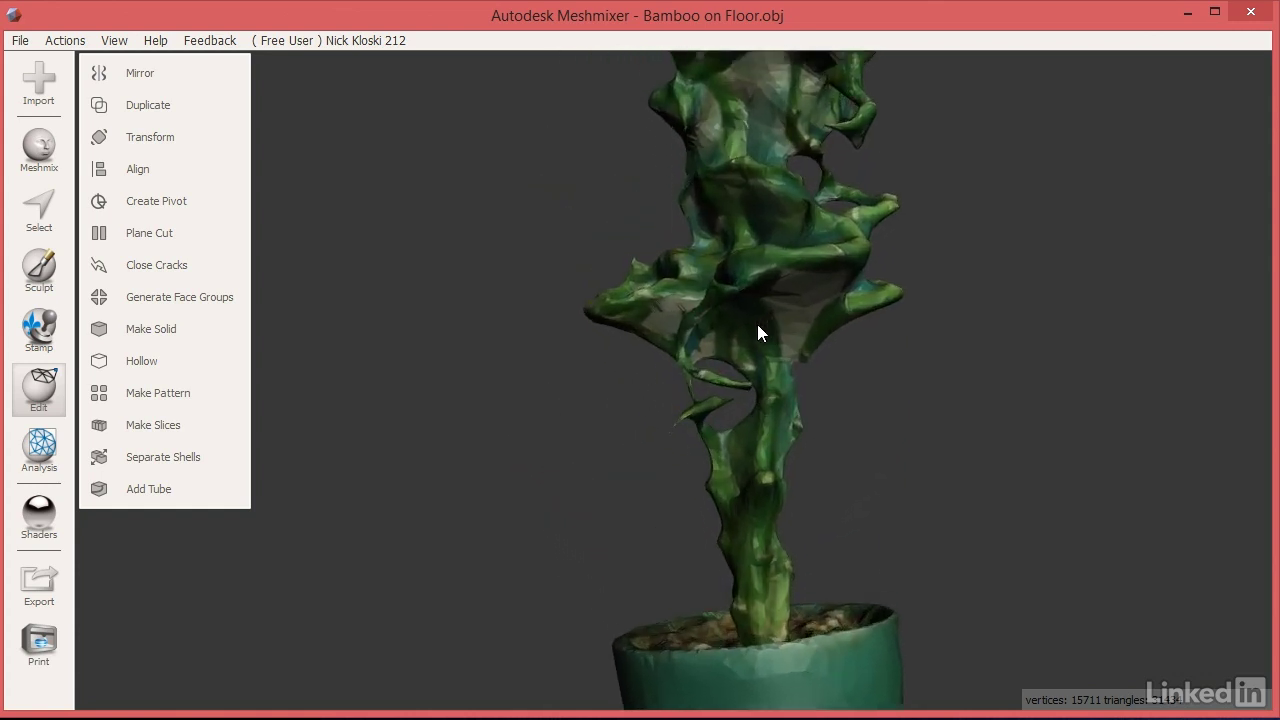
pyautogui.moveTo(812, 308); pyautogui.dragTo(820, 350, button='right')
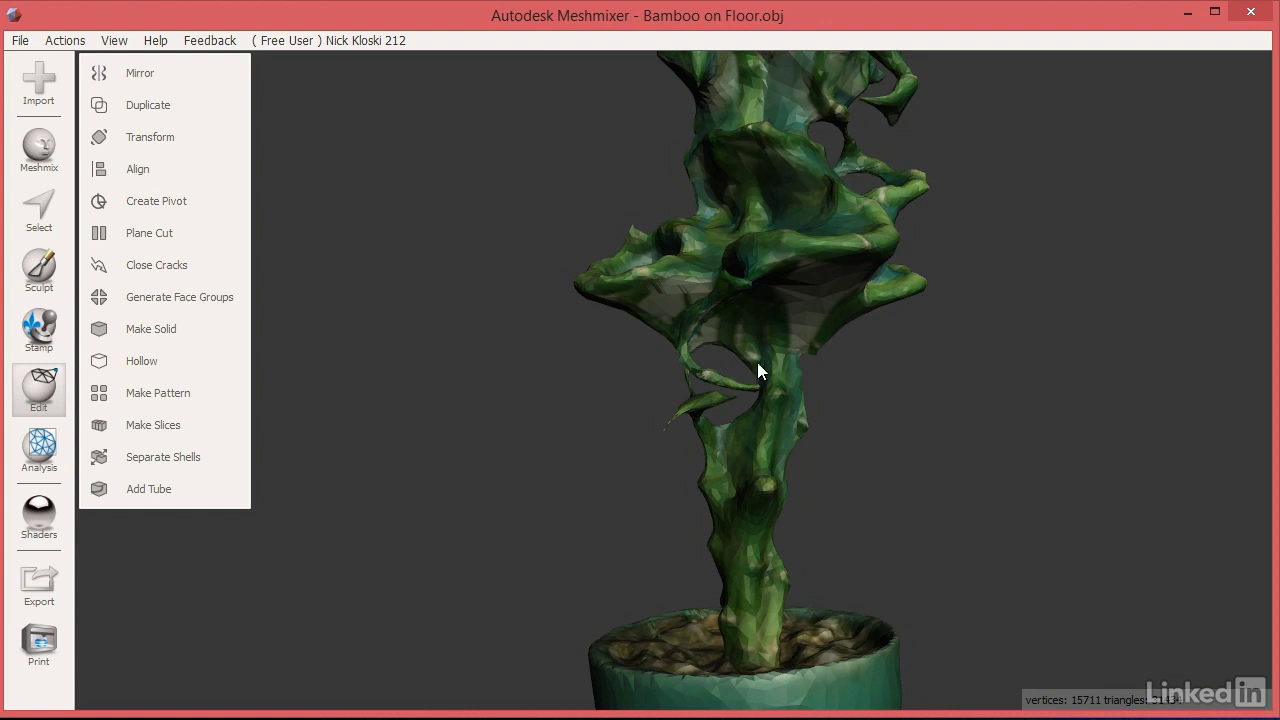
# Step: Run a thickness analysis on the model with a minimum thickness of 3
pyautogui.click(40, 460)
pyautogui.click(150, 170)
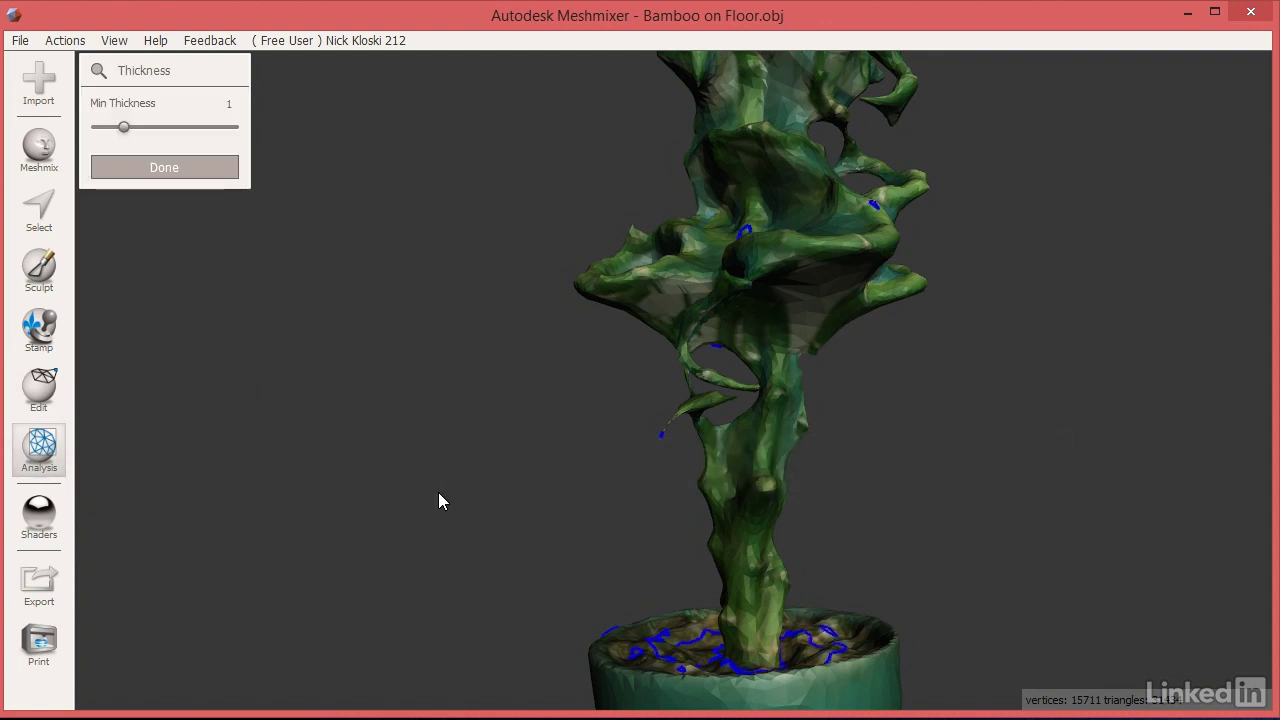
pyautogui.click(233, 104)
pyautogui.press('Return')
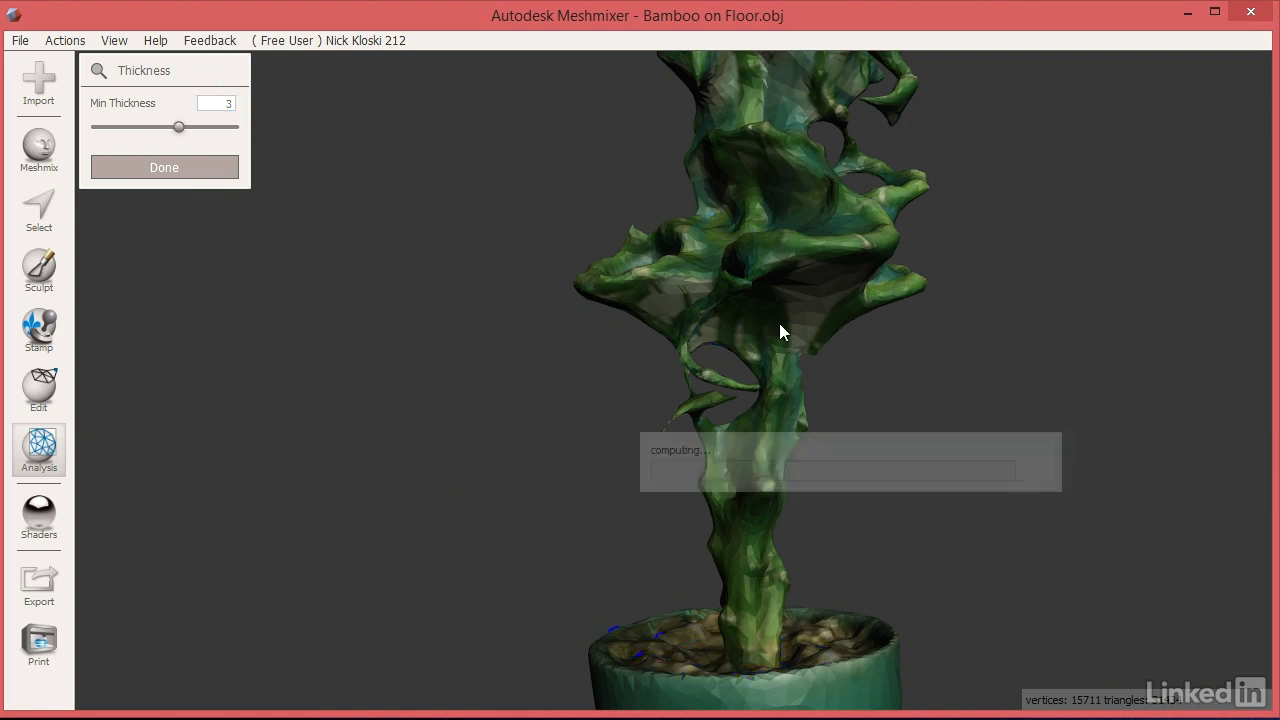
# Step: Examine the flagged thin areas on the plant and pot, try selecting the flagged region, and clear the selection
pyautogui.moveTo(823, 373); pyautogui.dragTo(631, 491, button='right')
pyautogui.scroll(-5, 644, 483)
pyautogui.scroll(8, 648, 485)
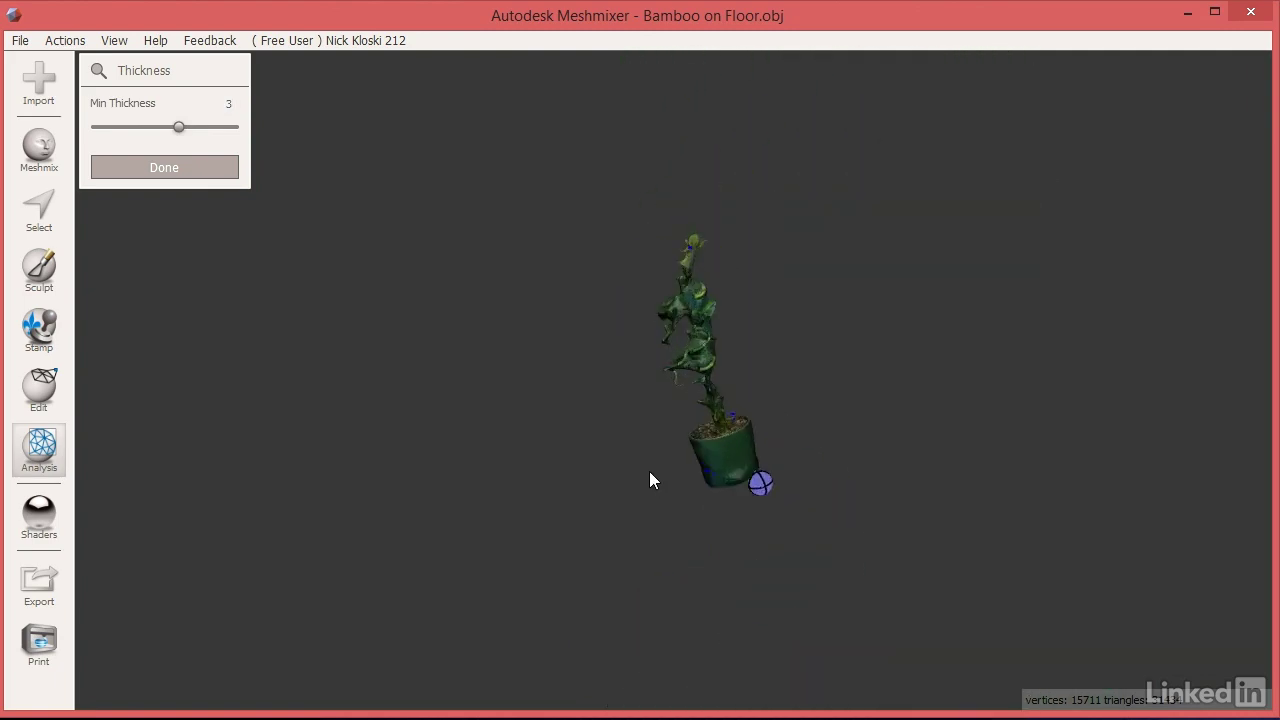
pyautogui.scroll(-8, 670, 486)
pyautogui.scroll(7, 686, 489)
pyautogui.moveTo(686, 481); pyautogui.dragTo(788, 588, button='right')
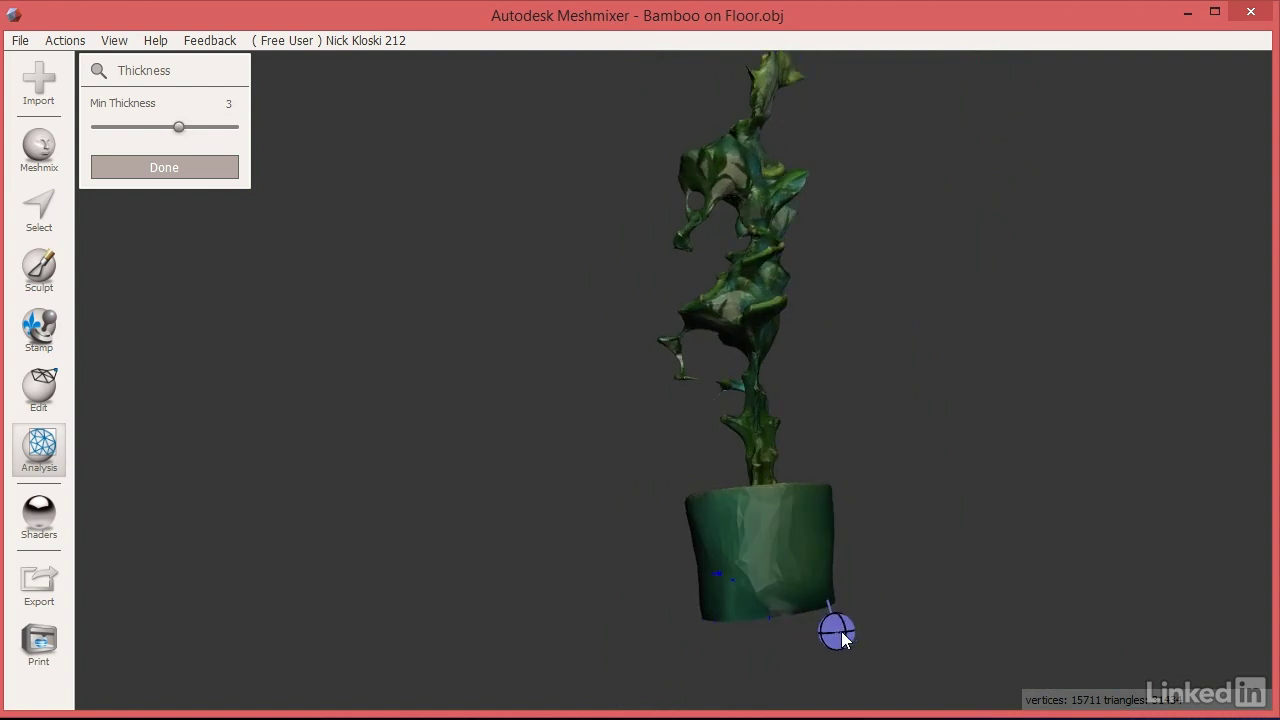
pyautogui.press('s')
pyautogui.moveTo(996, 413); pyautogui.dragTo(250, 484, button='right')
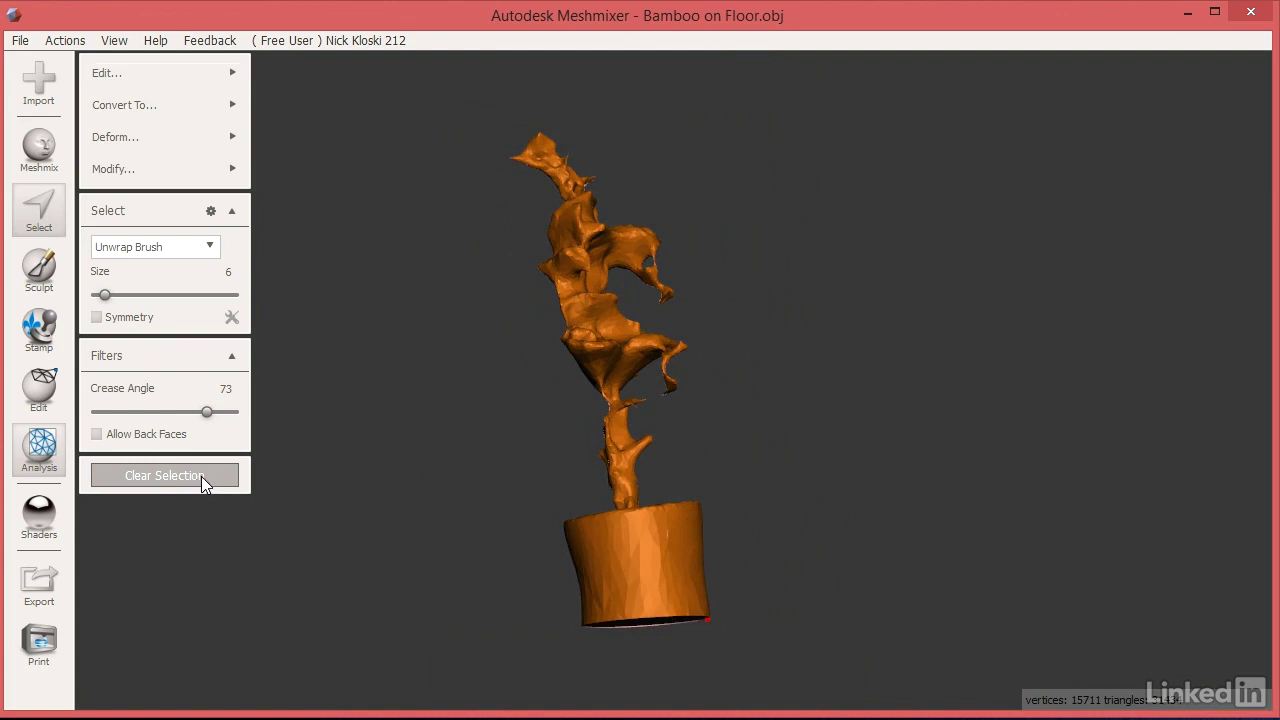
pyautogui.click(201, 476)
# Step: Scale the whole model proportionally by setting its Z dimension to 7 mm
pyautogui.click(58, 460)
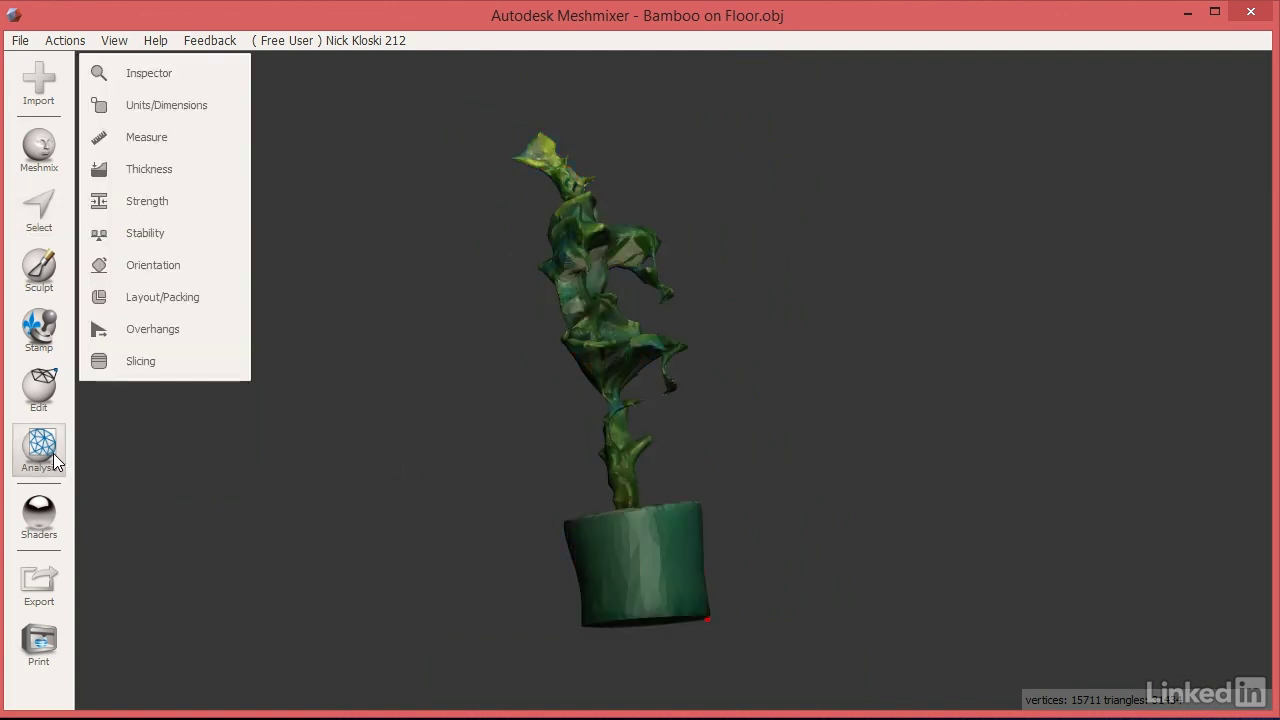
pyautogui.click(193, 104)
pyautogui.moveTo(310, 321); pyautogui.dragTo(303, 292, button='right')
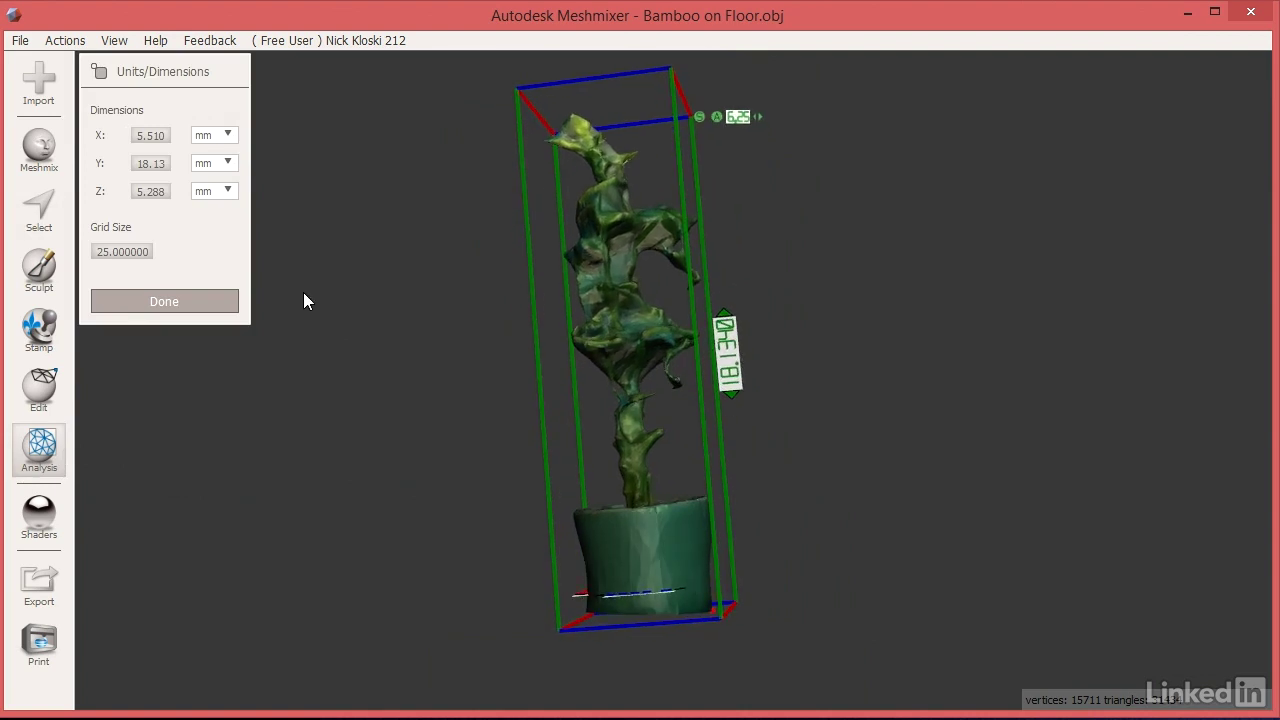
pyautogui.moveTo(449, 296); pyautogui.dragTo(509, 362, button='right')
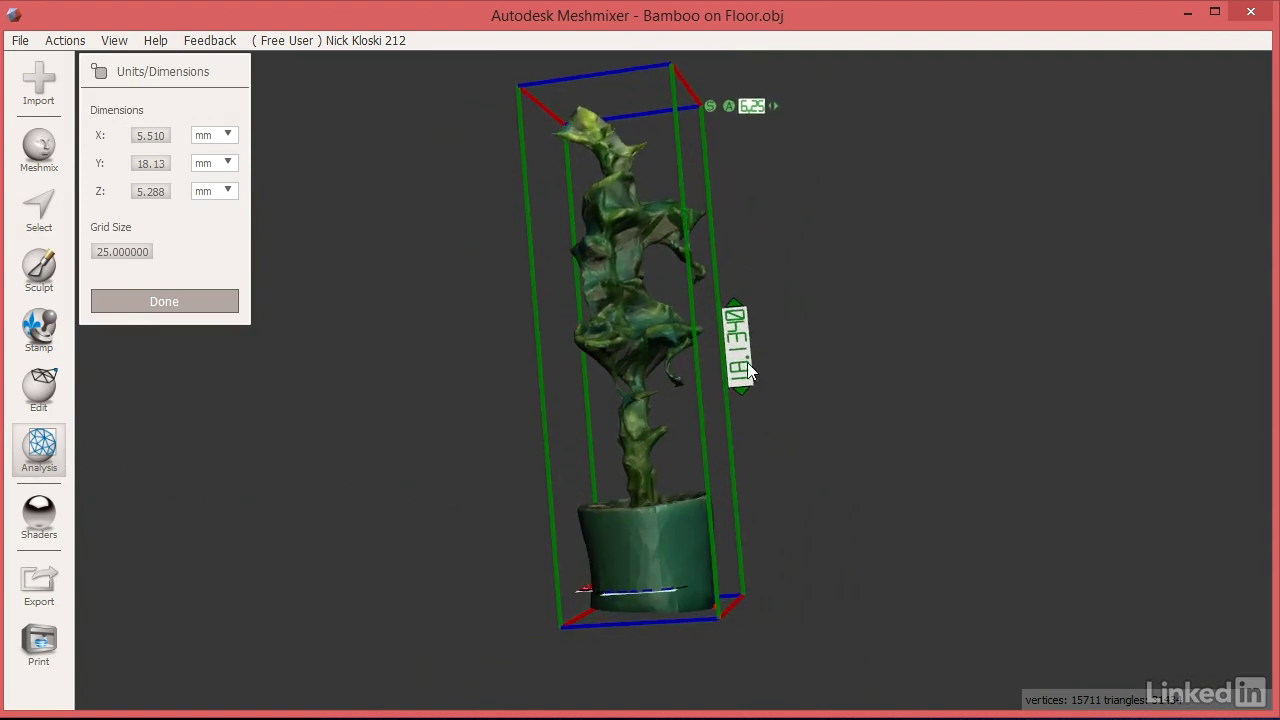
pyautogui.moveTo(760, 177); pyautogui.dragTo(817, 241, button='right')
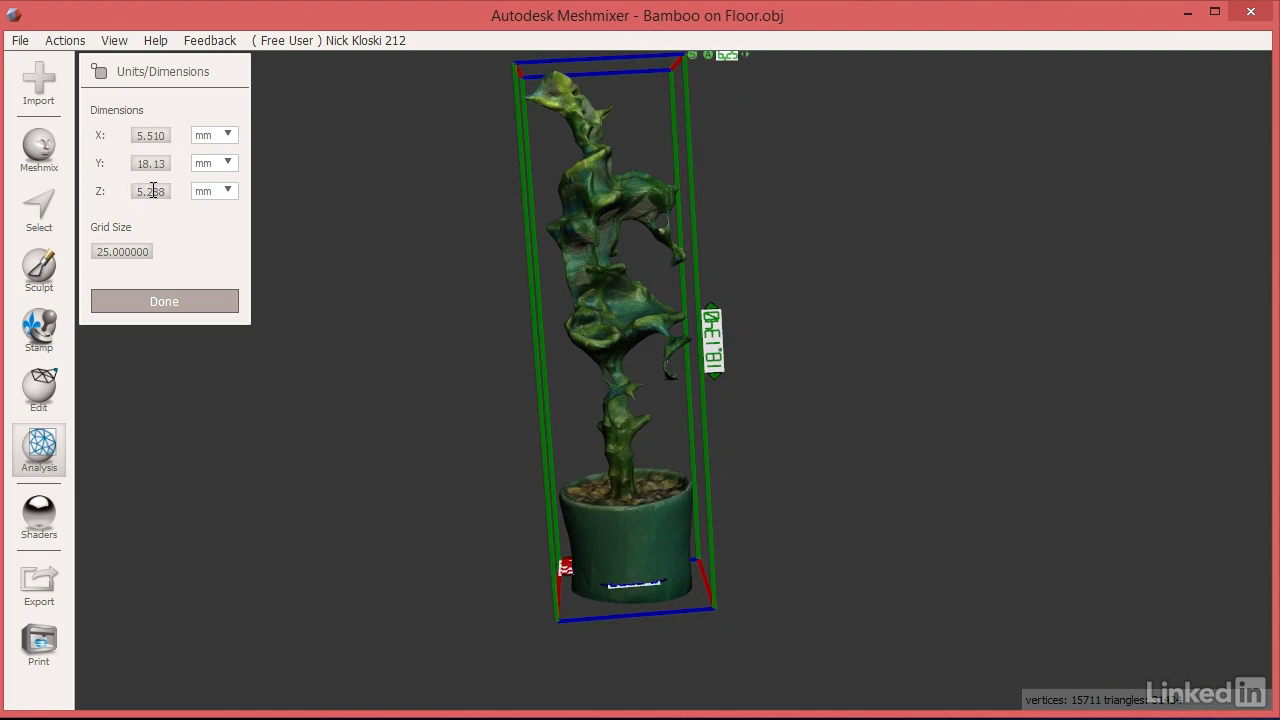
pyautogui.moveTo(505, 438); pyautogui.dragTo(690, 398, button='right')
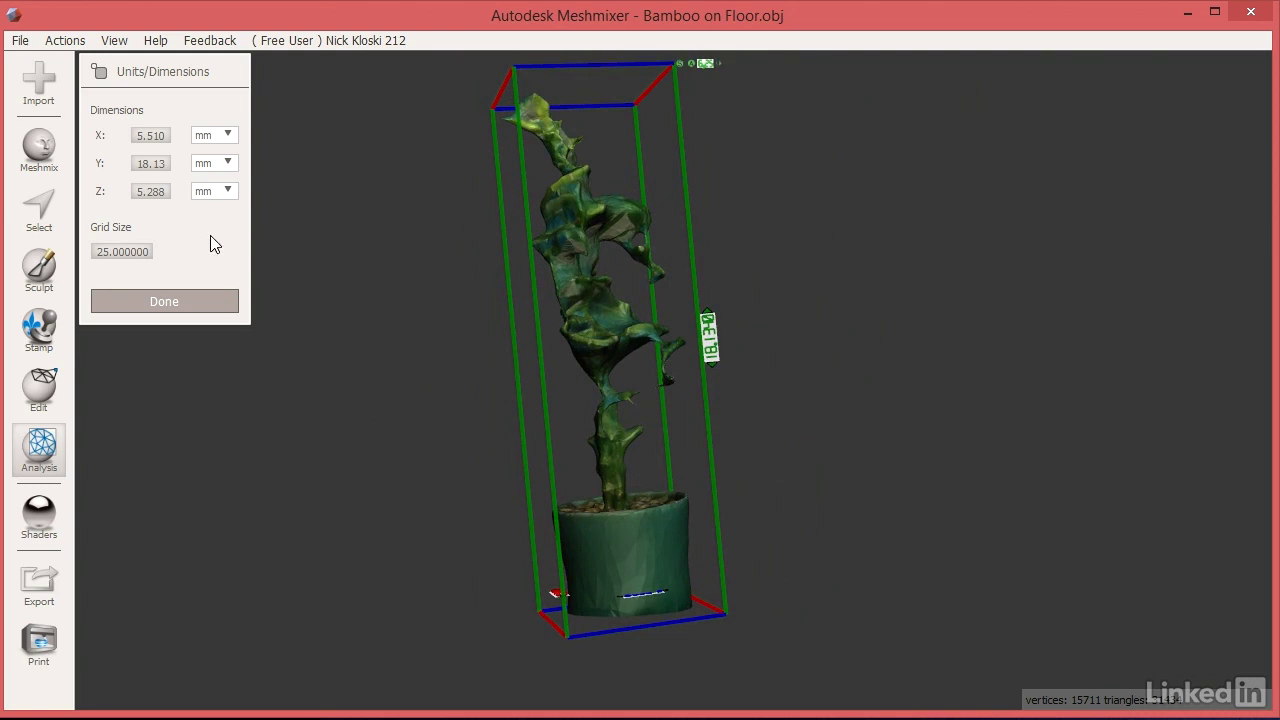
pyautogui.doubleClick(146, 192)
pyautogui.press('BackSpace')
pyautogui.press('Return')
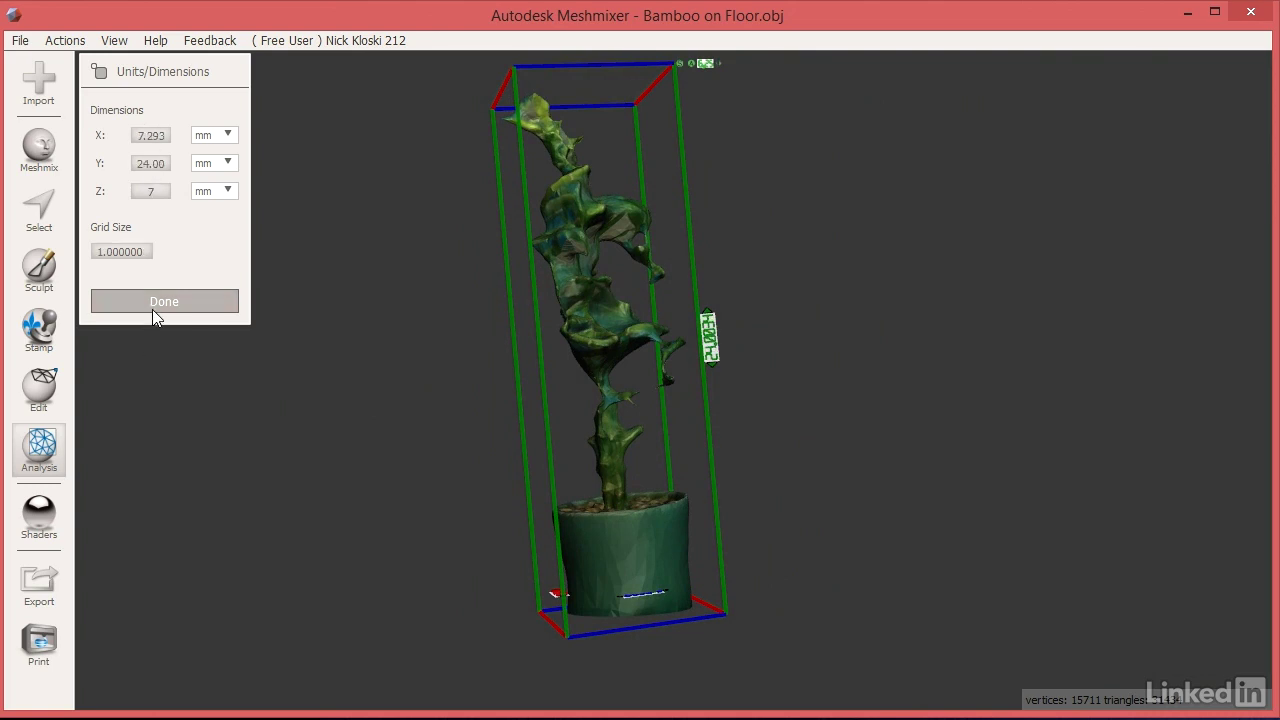
pyautogui.click(152, 305)
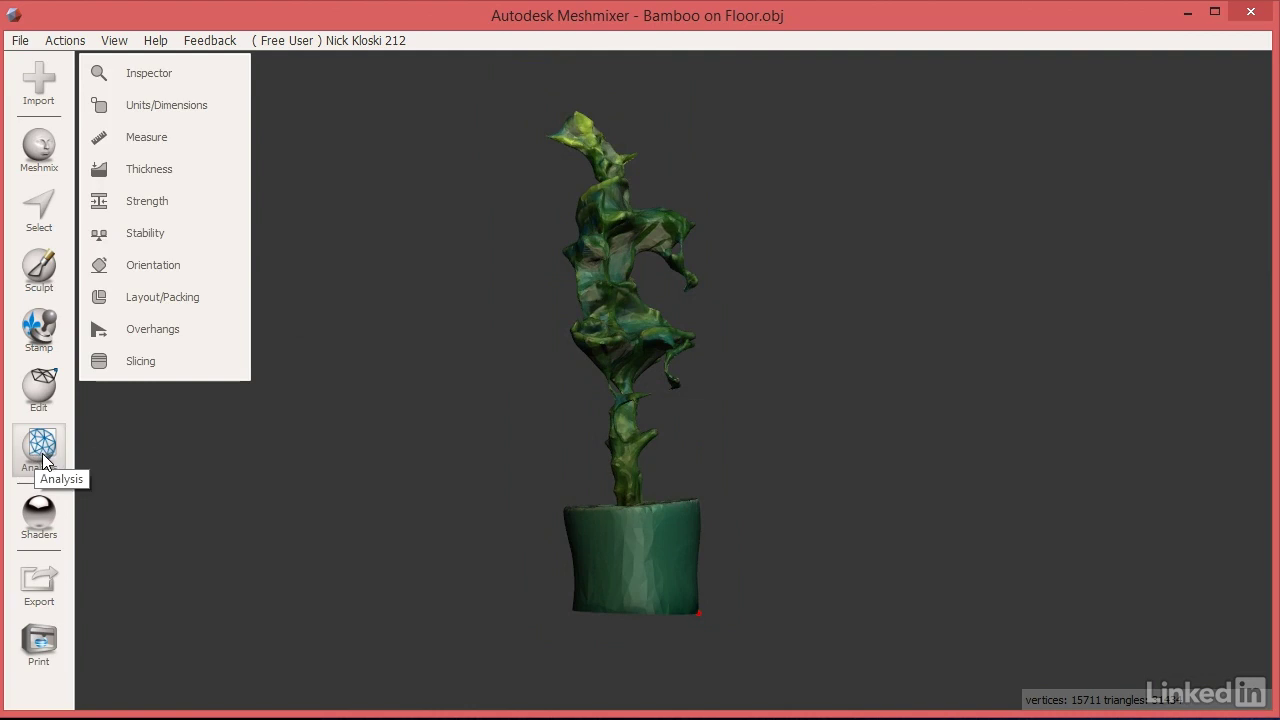
# Step: Run the thickness analysis on the rescaled model with minimum thickness 1 and select the flagged pot walls
pyautogui.click(143, 174)
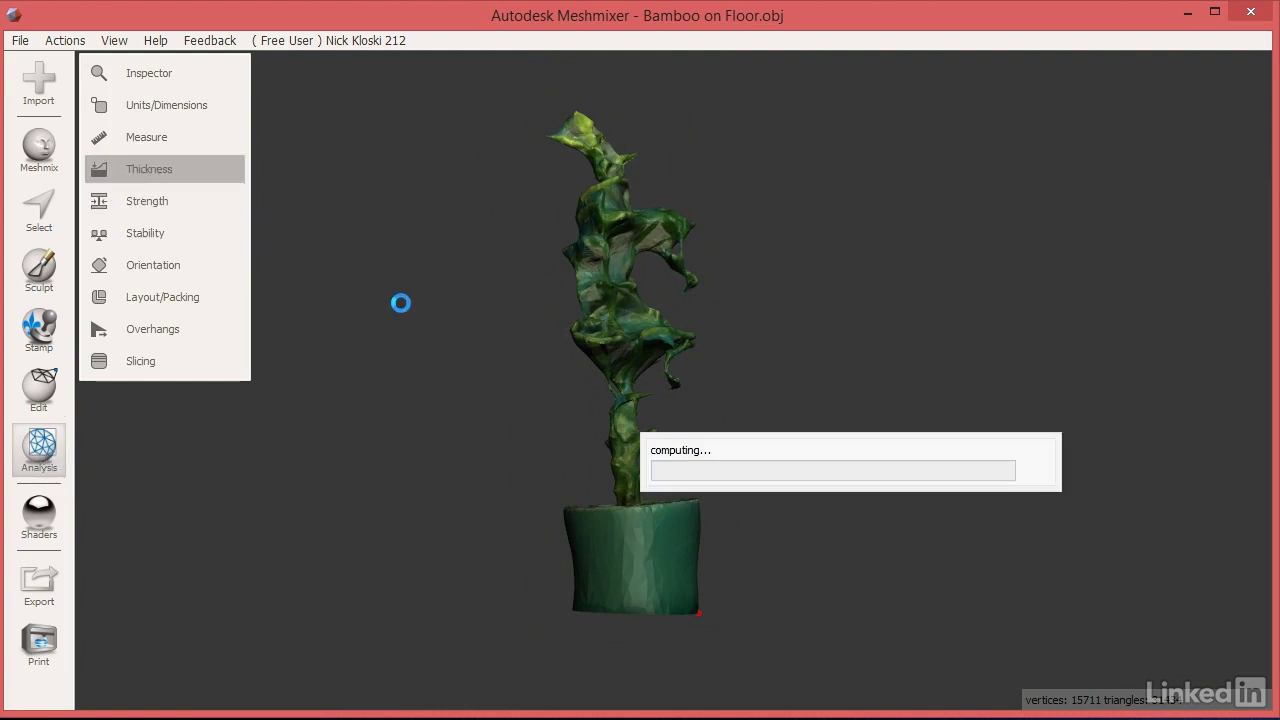
pyautogui.moveTo(428, 320); pyautogui.dragTo(1202, 240, button='right')
pyautogui.scroll(-3, 1201, 241)
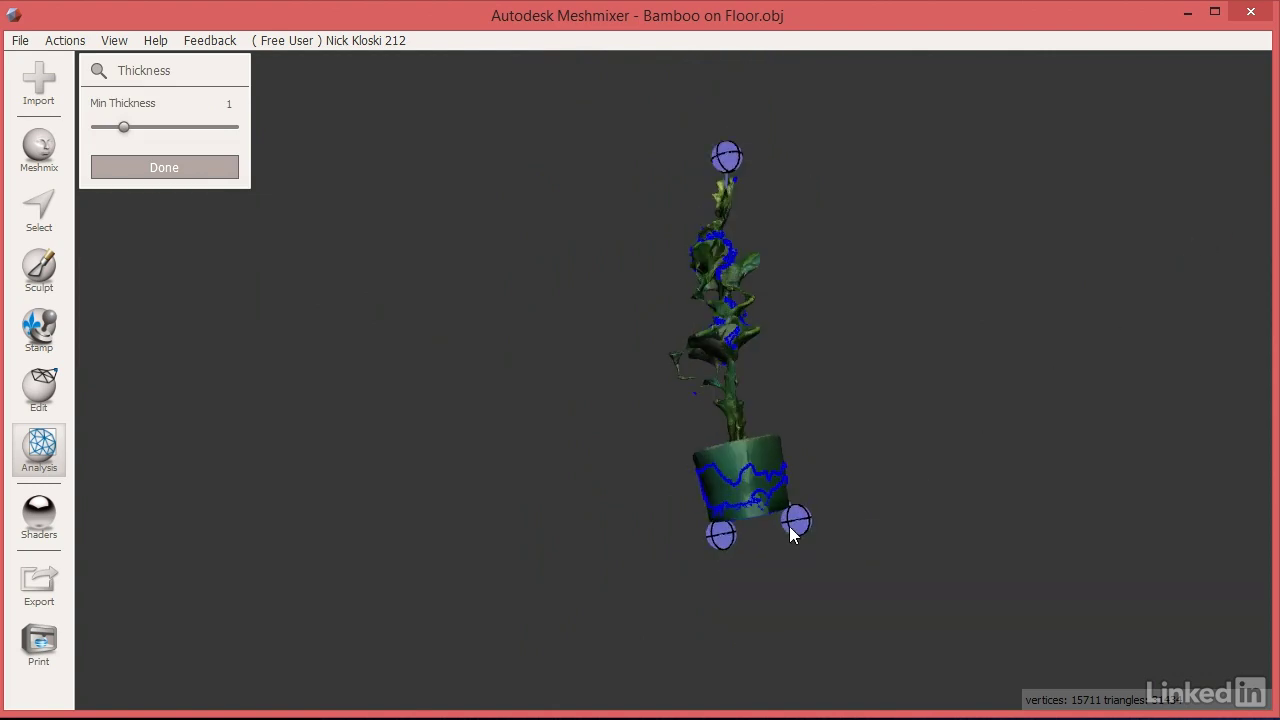
pyautogui.press('Return')
pyautogui.moveTo(1014, 411); pyautogui.dragTo(644, 493, button='right')
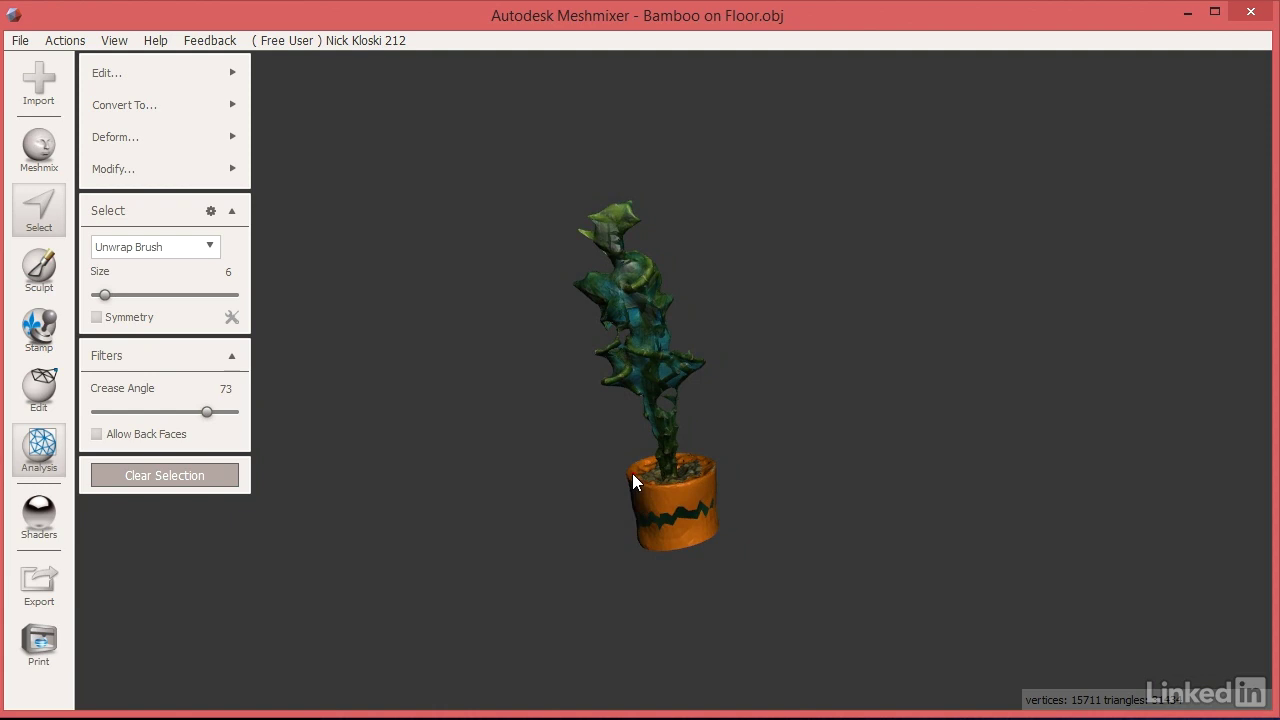
# Step: Create a face group from the selected thin pot walls and clear the selection
pyautogui.scroll(5, 633, 481)
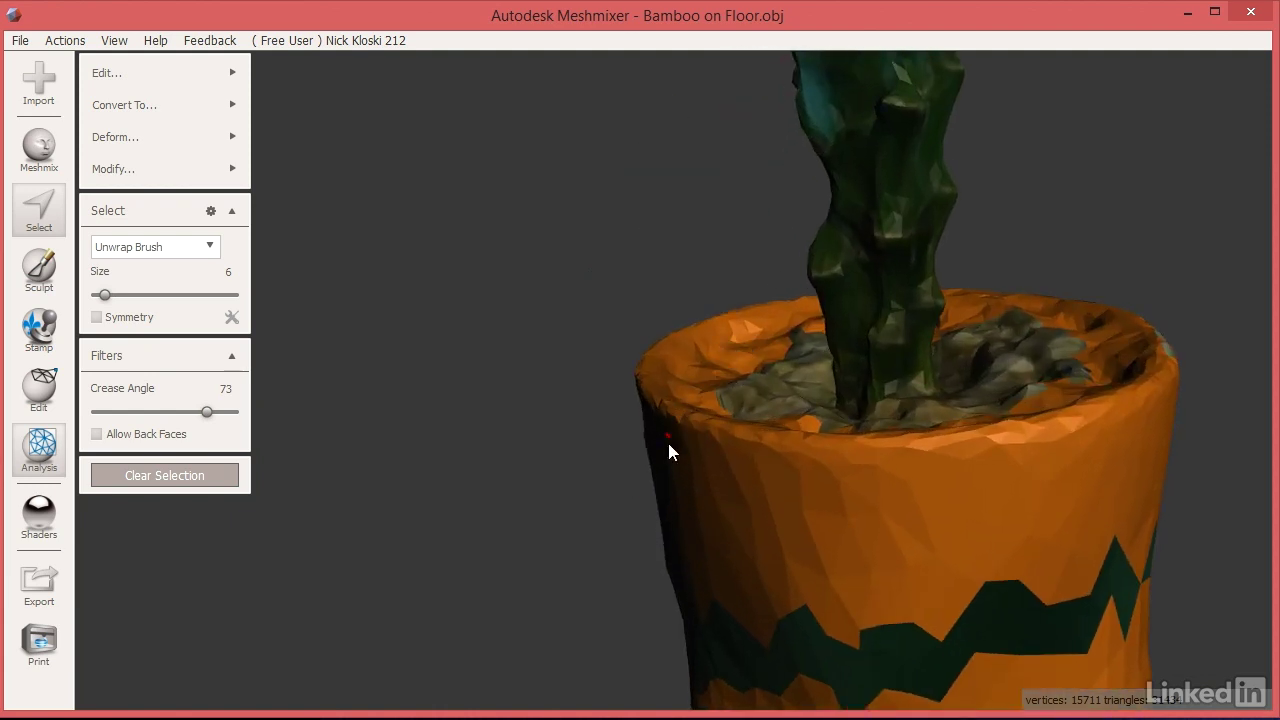
pyautogui.moveTo(732, 498); pyautogui.dragTo(401, 479, button='right')
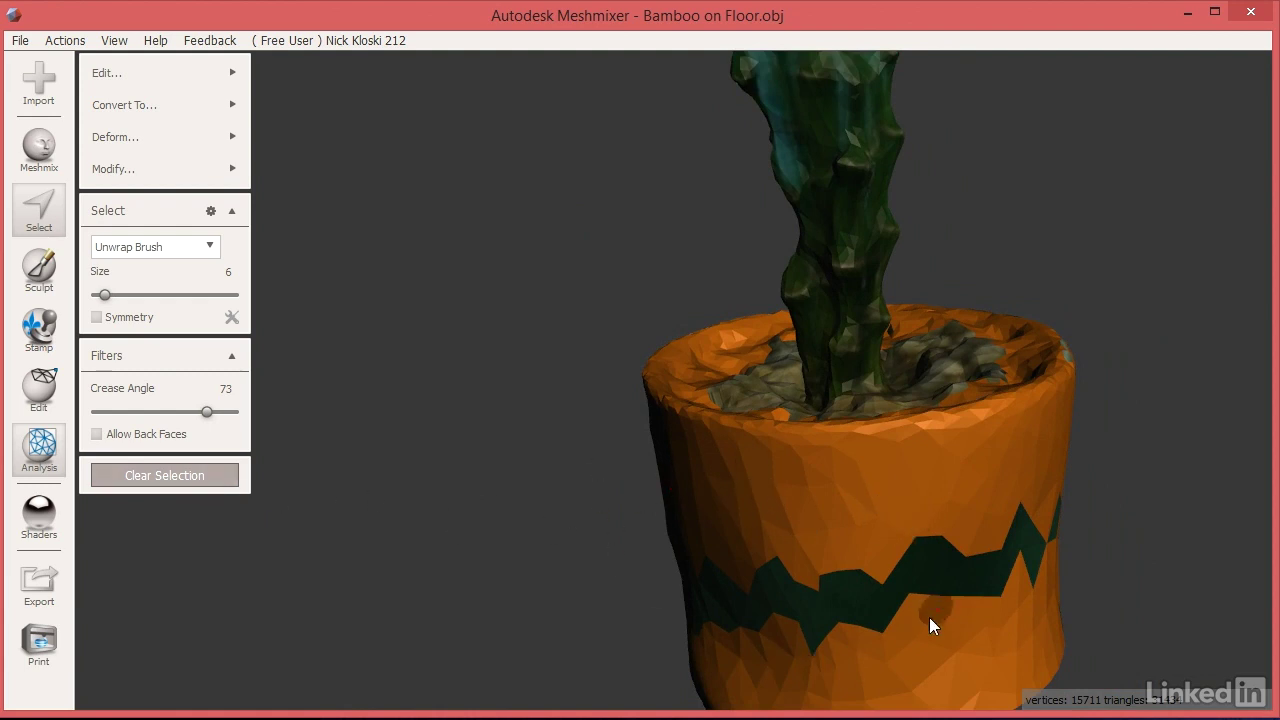
pyautogui.moveTo(841, 529); pyautogui.dragTo(772, 404, button='right')
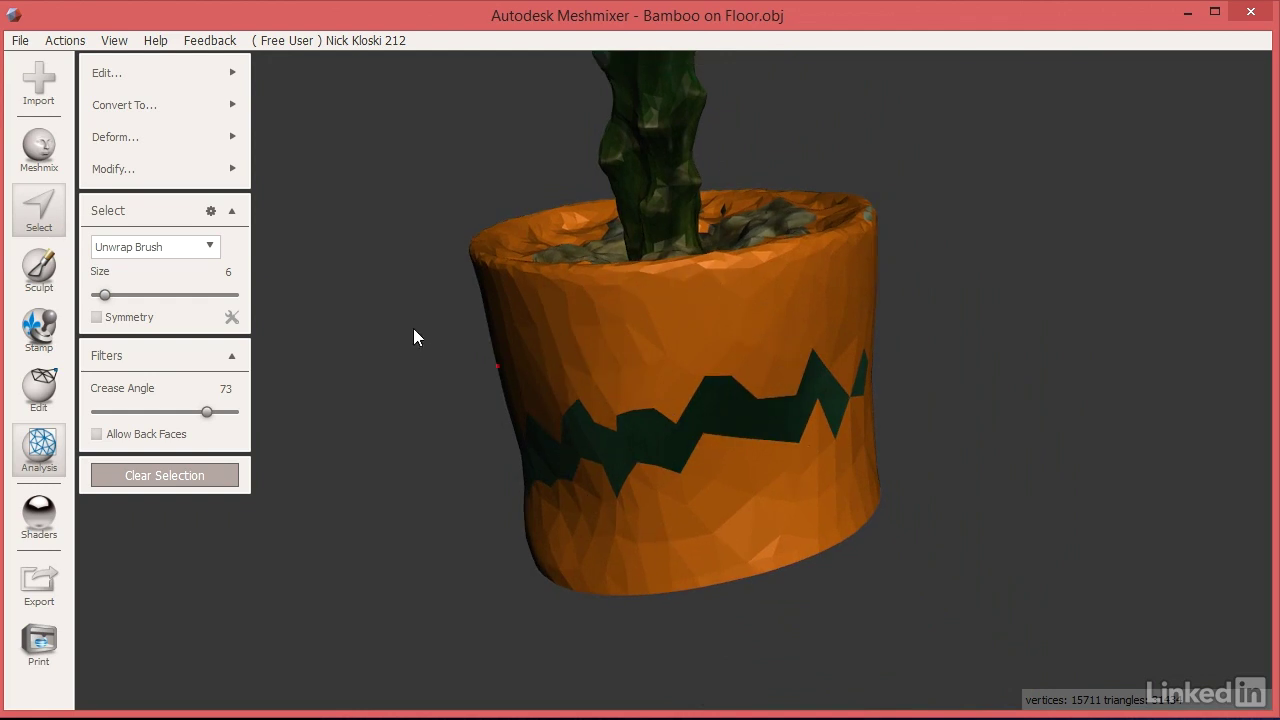
pyautogui.moveTo(160, 172)
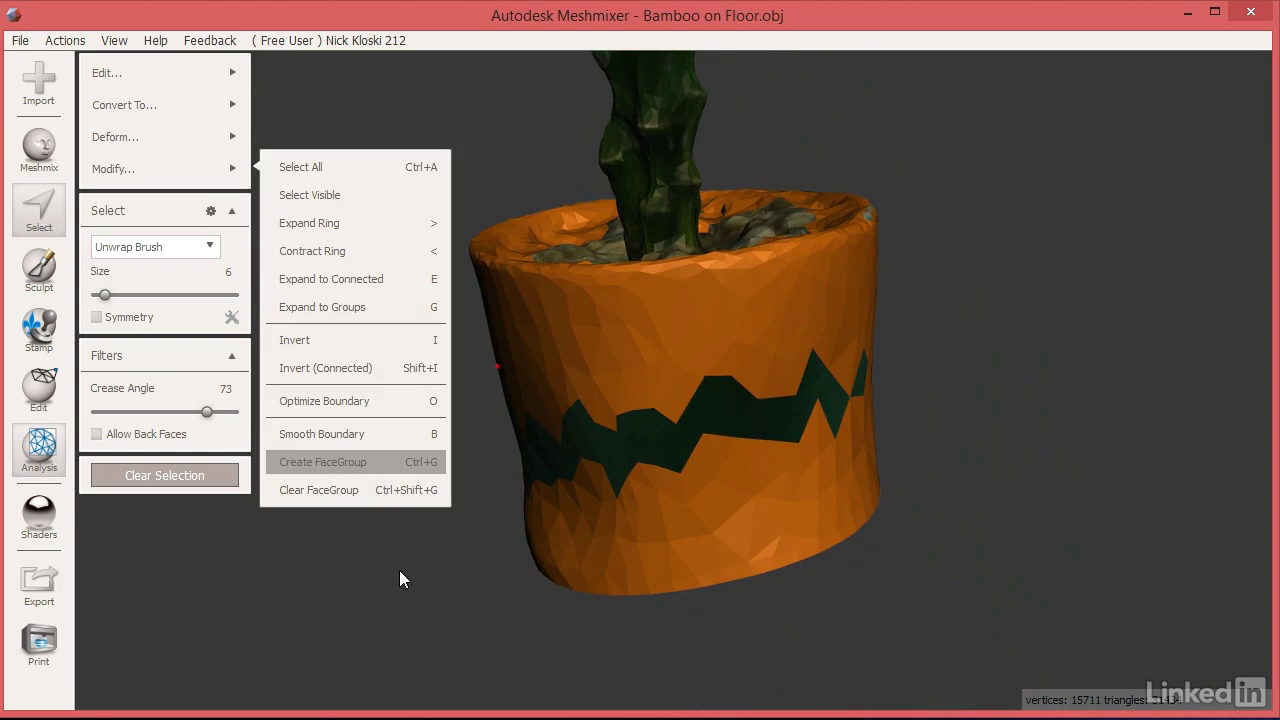
pyautogui.press('Escape')
# Step: Apply the plain light-grey shader to the model so the pot's face groups can be inspected
pyautogui.moveTo(39, 515)
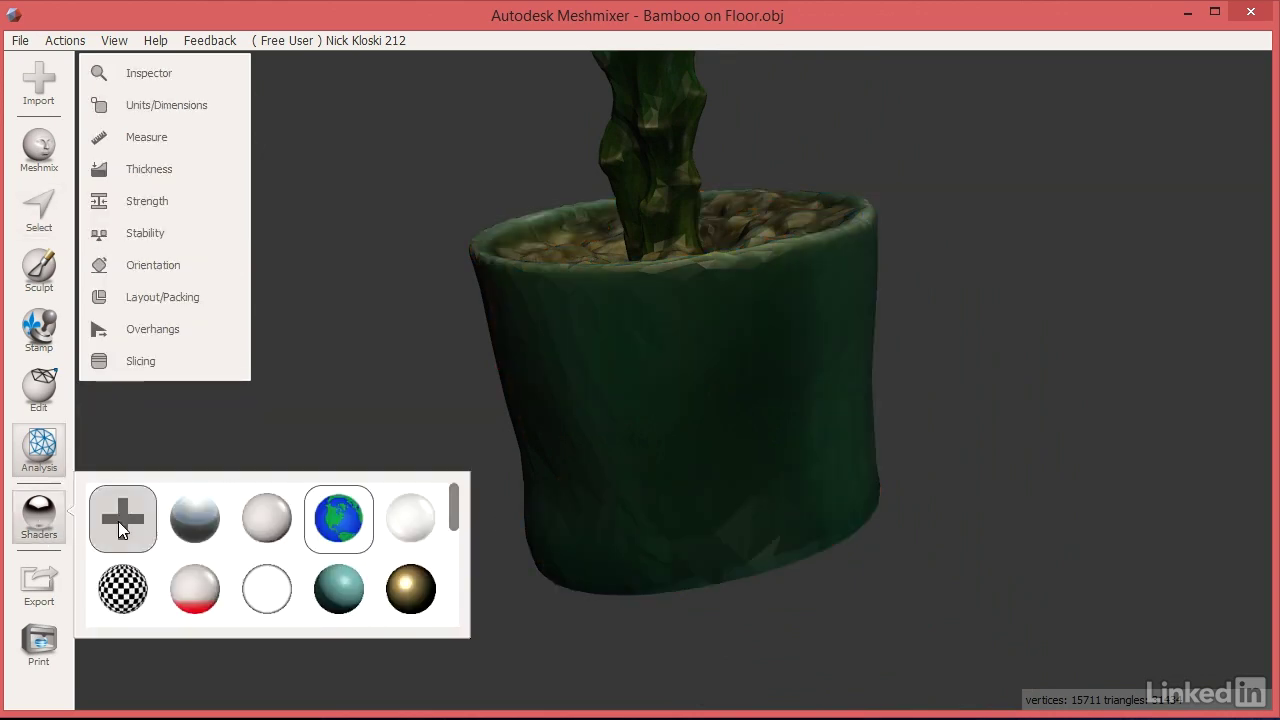
pyautogui.moveTo(275, 519); pyautogui.dragTo(641, 371)
pyautogui.moveTo(472, 349); pyautogui.dragTo(631, 320, button='right')
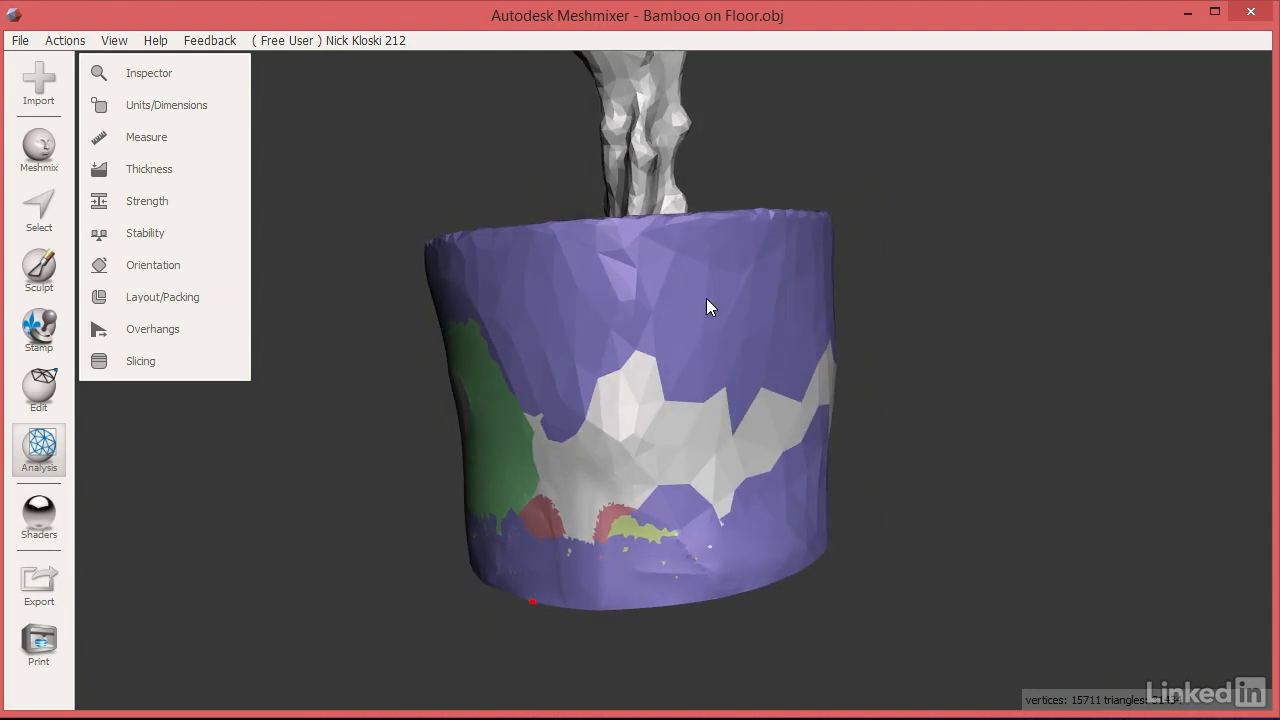
pyautogui.moveTo(760, 292); pyautogui.dragTo(505, 348, button='right')
# Step: Thicken the thin leaf edge, curled tendril and hanging strand with the Inflate sculpt brush at strength 89 and size 11
pyautogui.moveTo(692, 200); pyautogui.dragTo(706, 640, button='middle')
pyautogui.scroll(5, 673, 357)
pyautogui.scroll(-5, 688, 341)
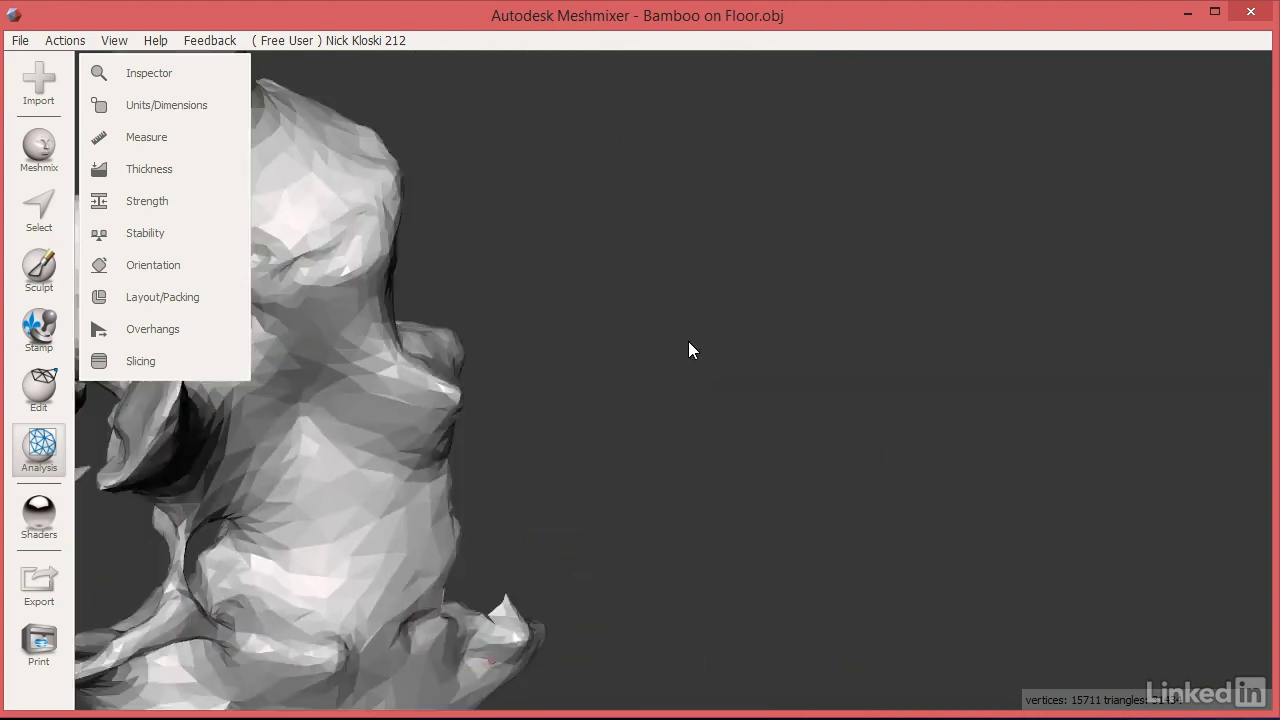
pyautogui.moveTo(725, 311); pyautogui.dragTo(686, 191, button='right')
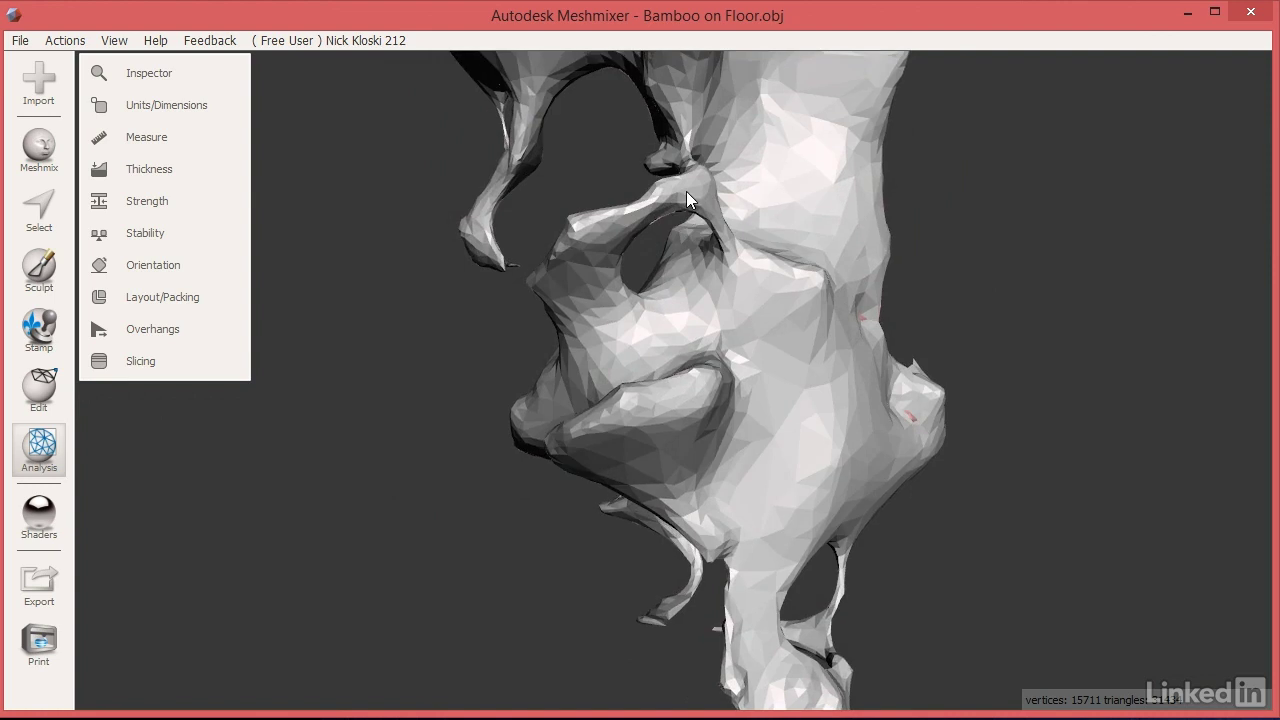
pyautogui.click(48, 276)
pyautogui.click(168, 108)
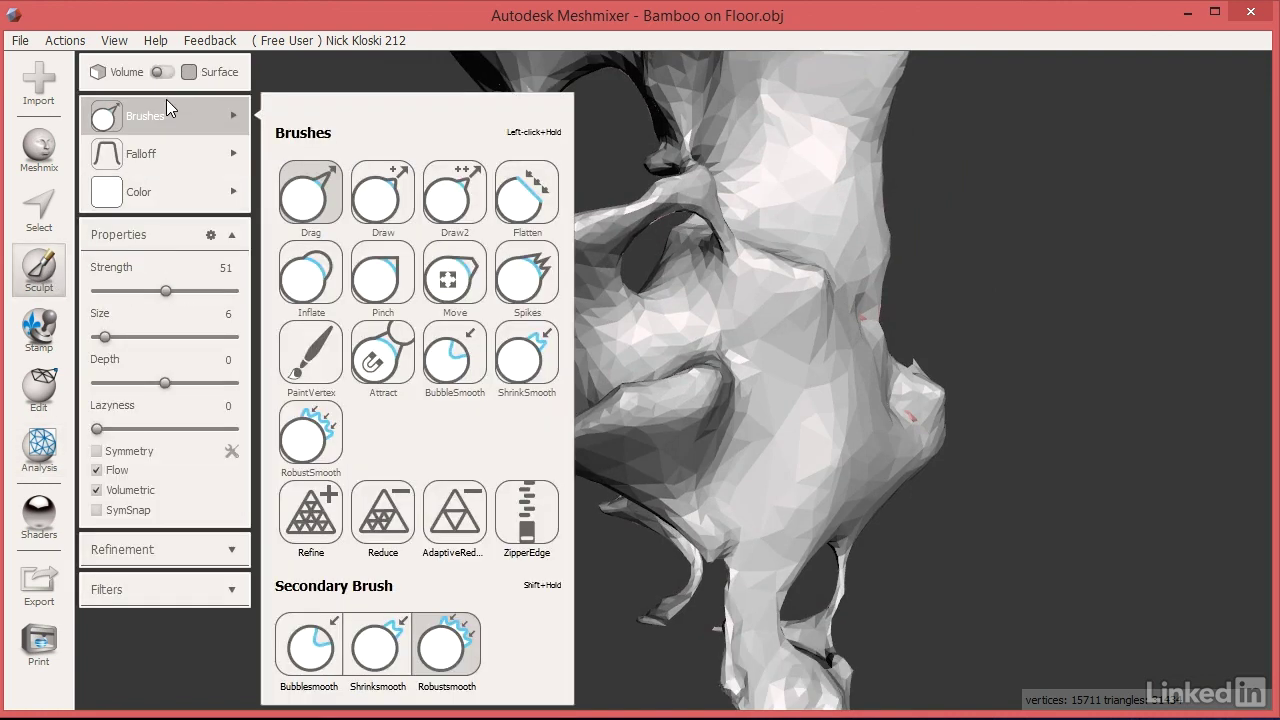
pyautogui.click(305, 282)
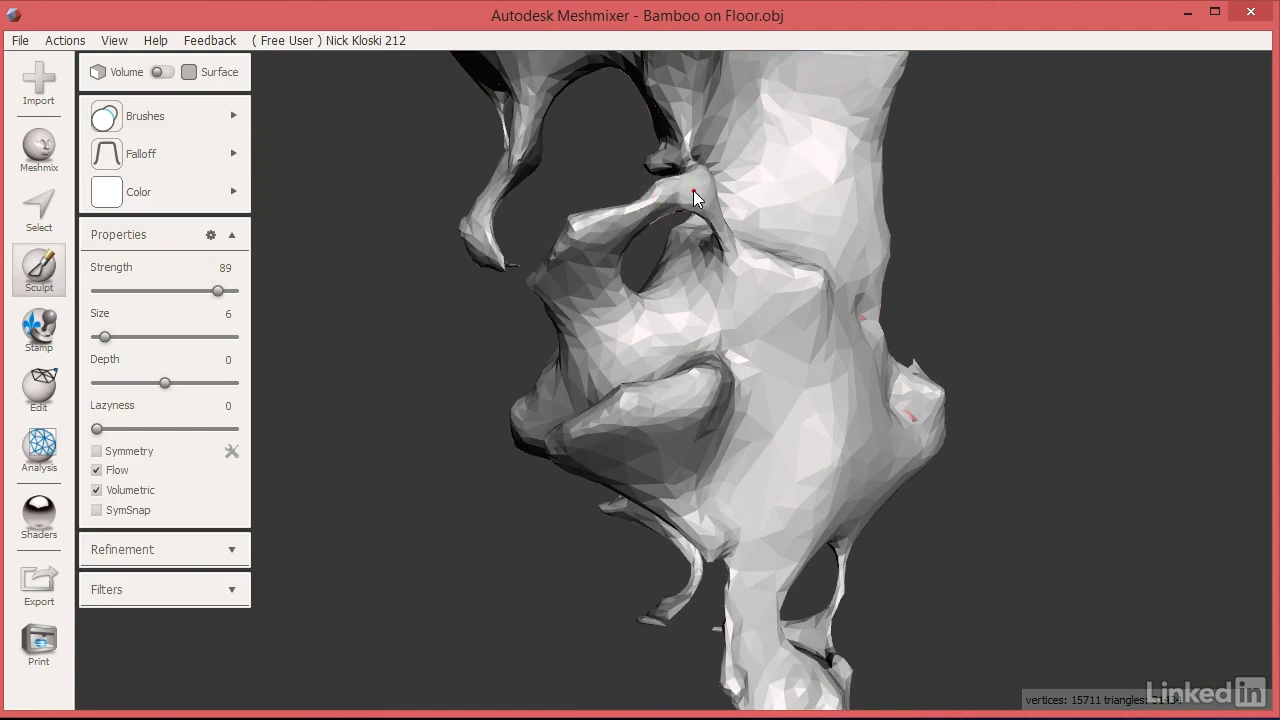
pyautogui.press(']')
pyautogui.press(']')
pyautogui.press(']')
pyautogui.press(']')
pyautogui.press(']')
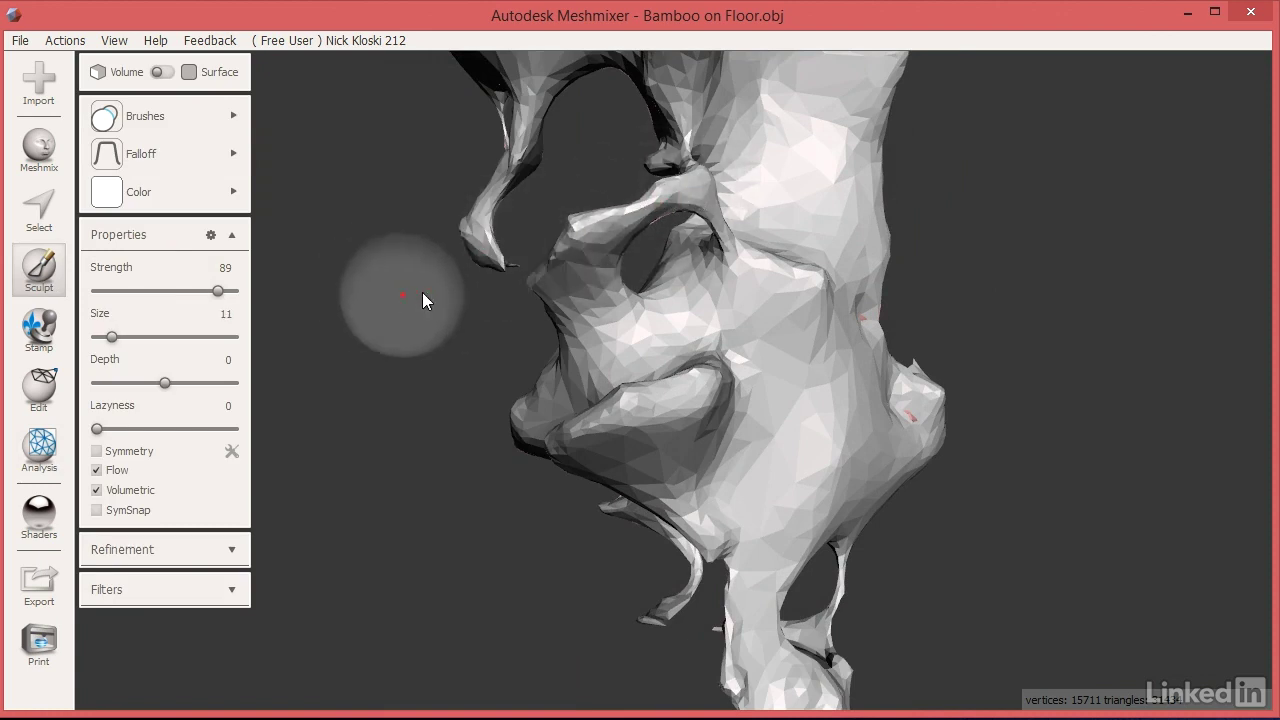
pyautogui.moveTo(683, 187)
pyautogui.mouseDown()
pyautogui.moveTo(604, 236)
pyautogui.moveTo(590, 286)
pyautogui.mouseUp()
pyautogui.moveTo(661, 609)
pyautogui.mouseDown()
pyautogui.moveTo(686, 581)
pyautogui.moveTo(667, 534)
pyautogui.moveTo(622, 509)
pyautogui.mouseUp()
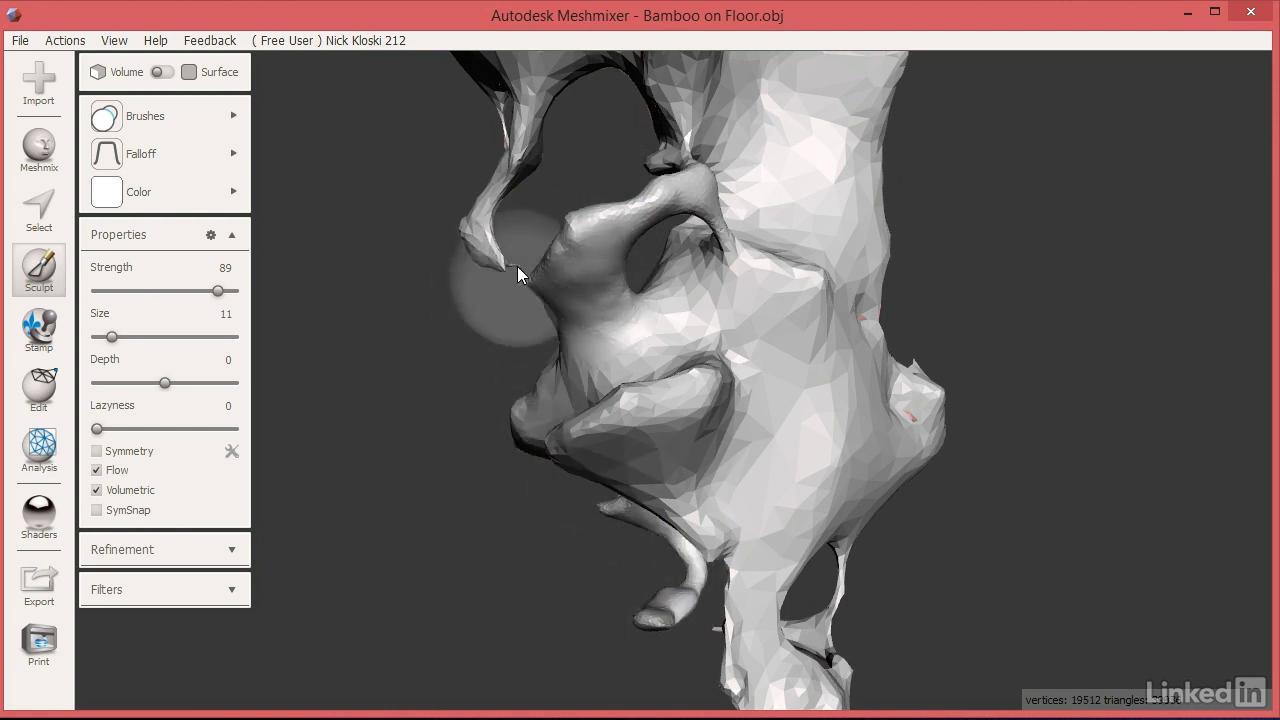
pyautogui.moveTo(481, 212)
pyautogui.mouseDown()
pyautogui.moveTo(480, 268)
pyautogui.moveTo(527, 85)
pyautogui.mouseUp()
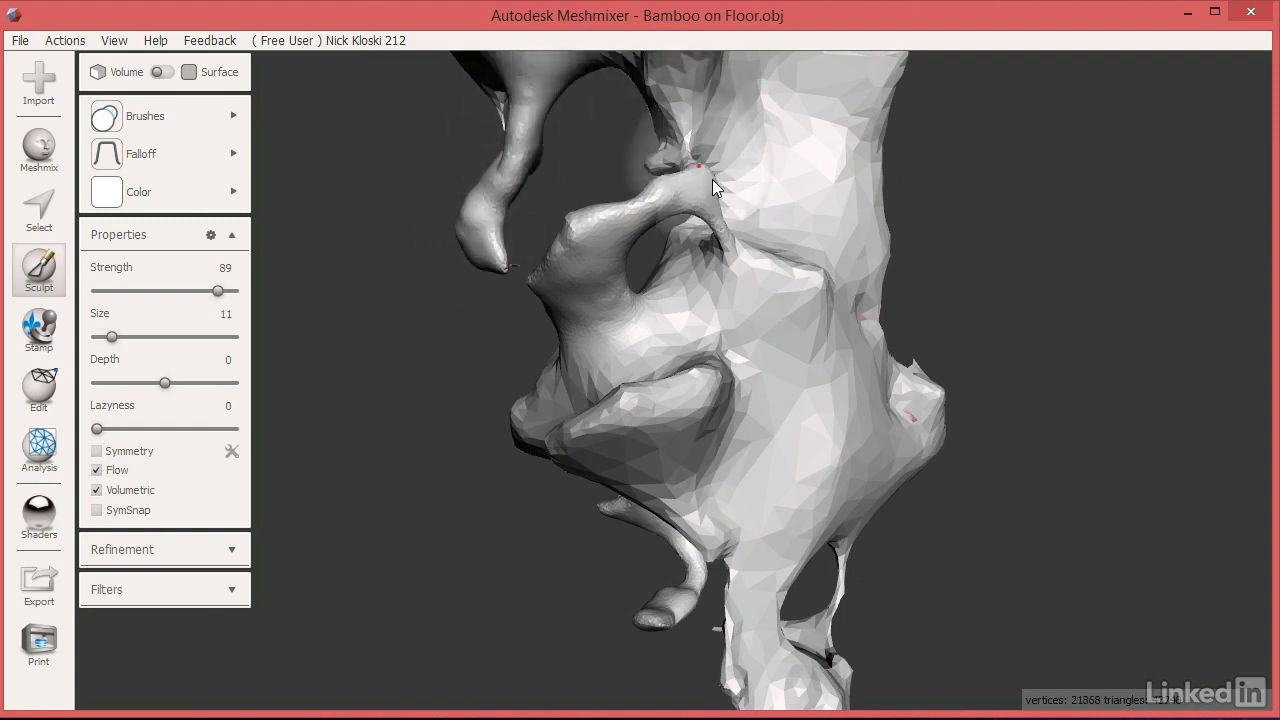
# Step: Inflate the thin strands beneath the large lower leaf and the area where they join it
pyautogui.moveTo(815, 321); pyautogui.dragTo(672, 311, button='right')
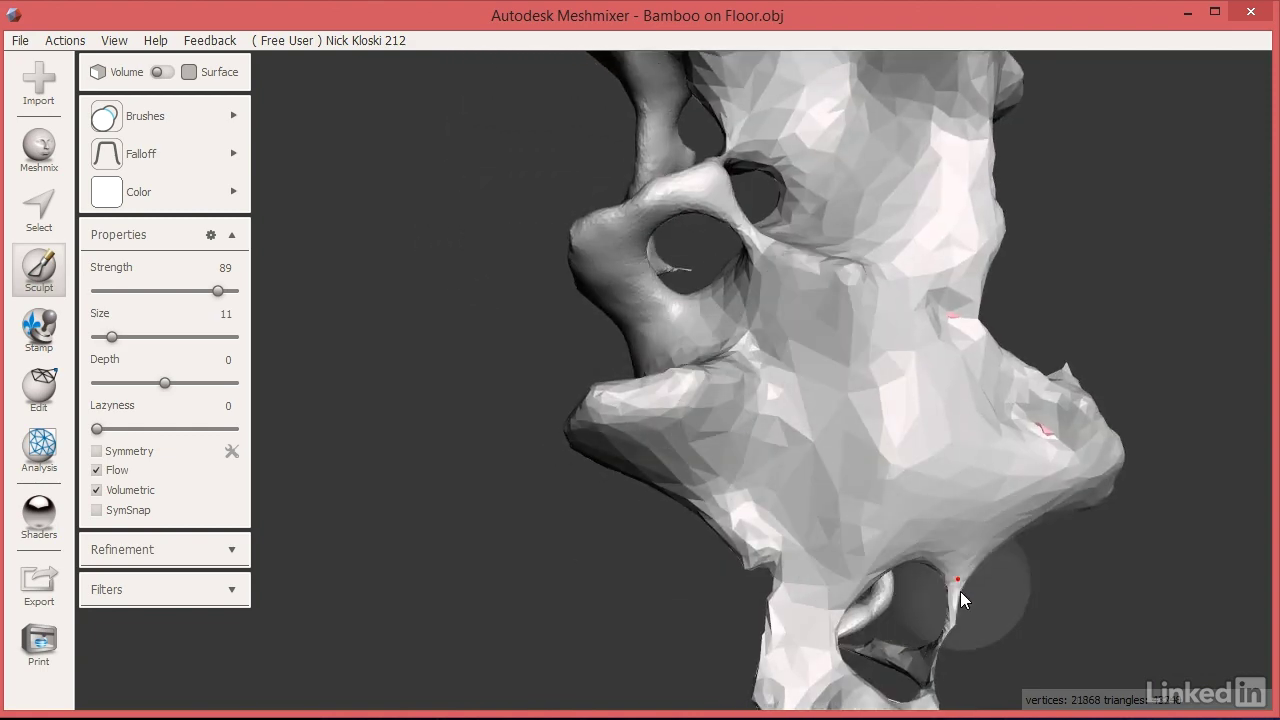
pyautogui.moveTo(960, 591)
pyautogui.mouseDown()
pyautogui.moveTo(917, 693)
pyautogui.moveTo(880, 664)
pyautogui.moveTo(864, 621)
pyautogui.mouseUp()
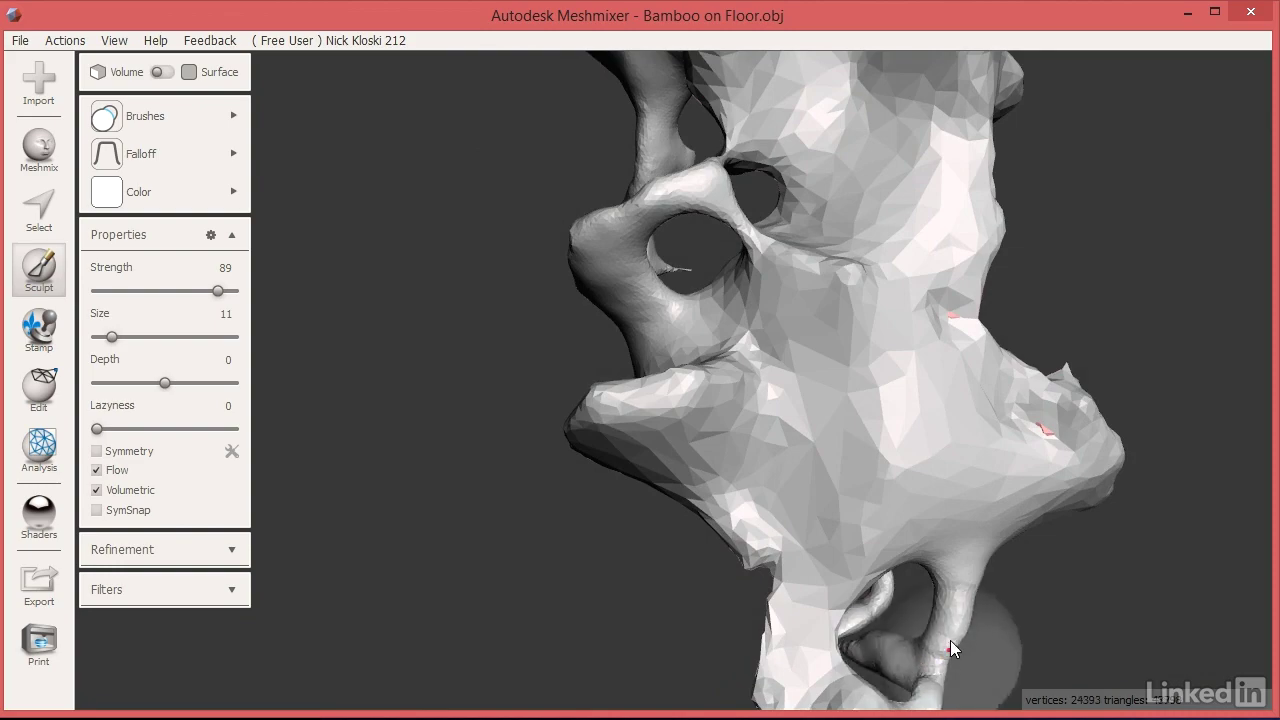
pyautogui.moveTo(897, 509)
pyautogui.mouseDown(button='right')
pyautogui.moveTo(782, 476)
pyautogui.moveTo(508, 457)
pyautogui.moveTo(443, 409)
pyautogui.moveTo(440, 380)
pyautogui.moveTo(631, 485)
pyautogui.moveTo(912, 552)
pyautogui.mouseUp(button='right')
pyautogui.moveTo(912, 552)
pyautogui.mouseDown()
pyautogui.moveTo(1017, 523)
pyautogui.moveTo(896, 416)
pyautogui.mouseUp()
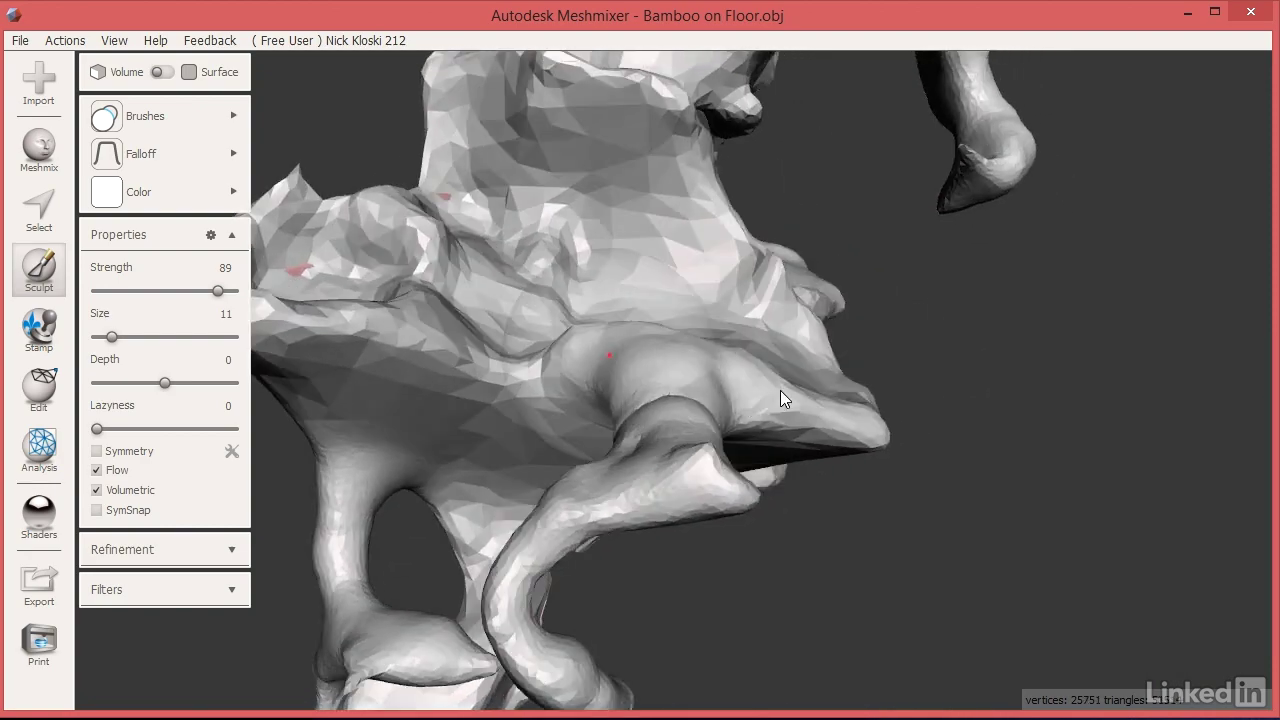
pyautogui.moveTo(780, 392)
pyautogui.mouseDown(button='right')
pyautogui.moveTo(808, 435)
pyautogui.moveTo(884, 426)
pyautogui.moveTo(914, 400)
pyautogui.moveTo(898, 411)
pyautogui.moveTo(848, 399)
pyautogui.moveTo(817, 443)
pyautogui.moveTo(573, 480)
pyautogui.mouseUp(button='right')
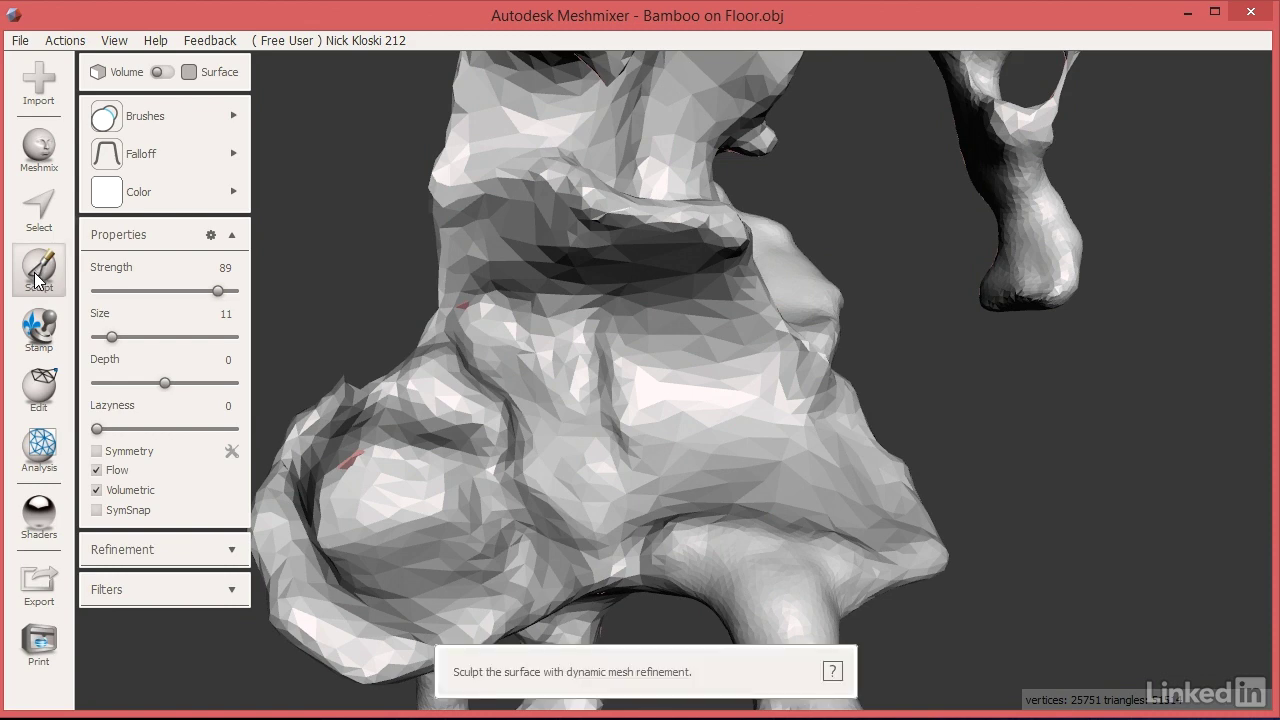
# Step: Smooth the rough lower leaf surface with the RobustSmooth brush at strength 87 and check the whole plant
pyautogui.moveTo(140, 118)
pyautogui.click(314, 432)
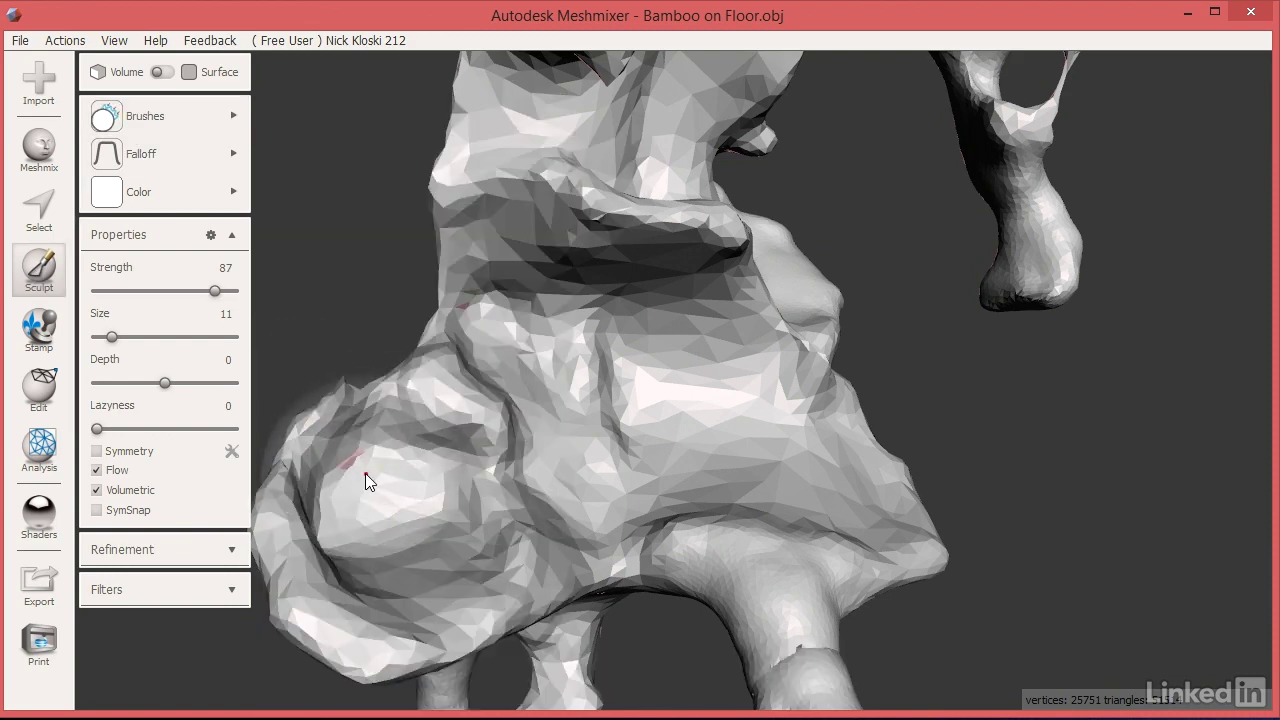
pyautogui.moveTo(365, 473)
pyautogui.mouseDown()
pyautogui.moveTo(489, 337)
pyautogui.moveTo(634, 351)
pyautogui.moveTo(598, 230)
pyautogui.moveTo(564, 485)
pyautogui.mouseUp()
pyautogui.scroll(-4, 766, 380)
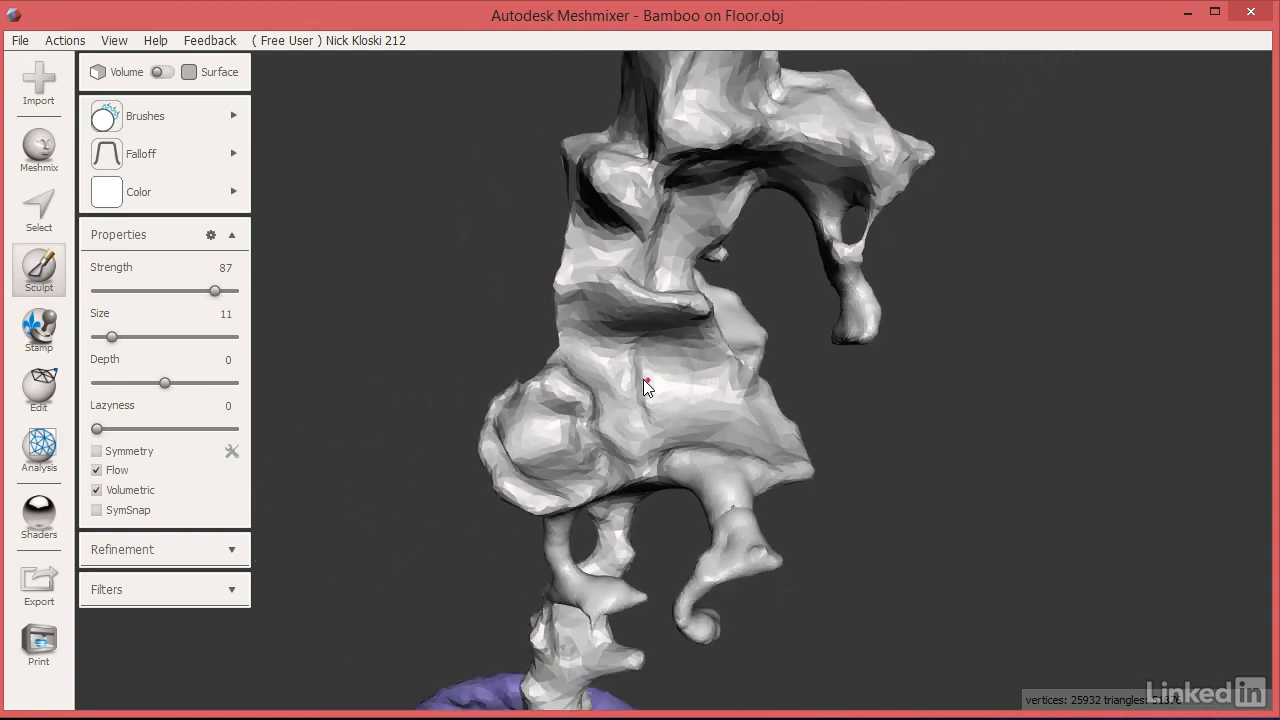
pyautogui.scroll(-5, 493, 470)
pyautogui.scroll(3, 537, 443)
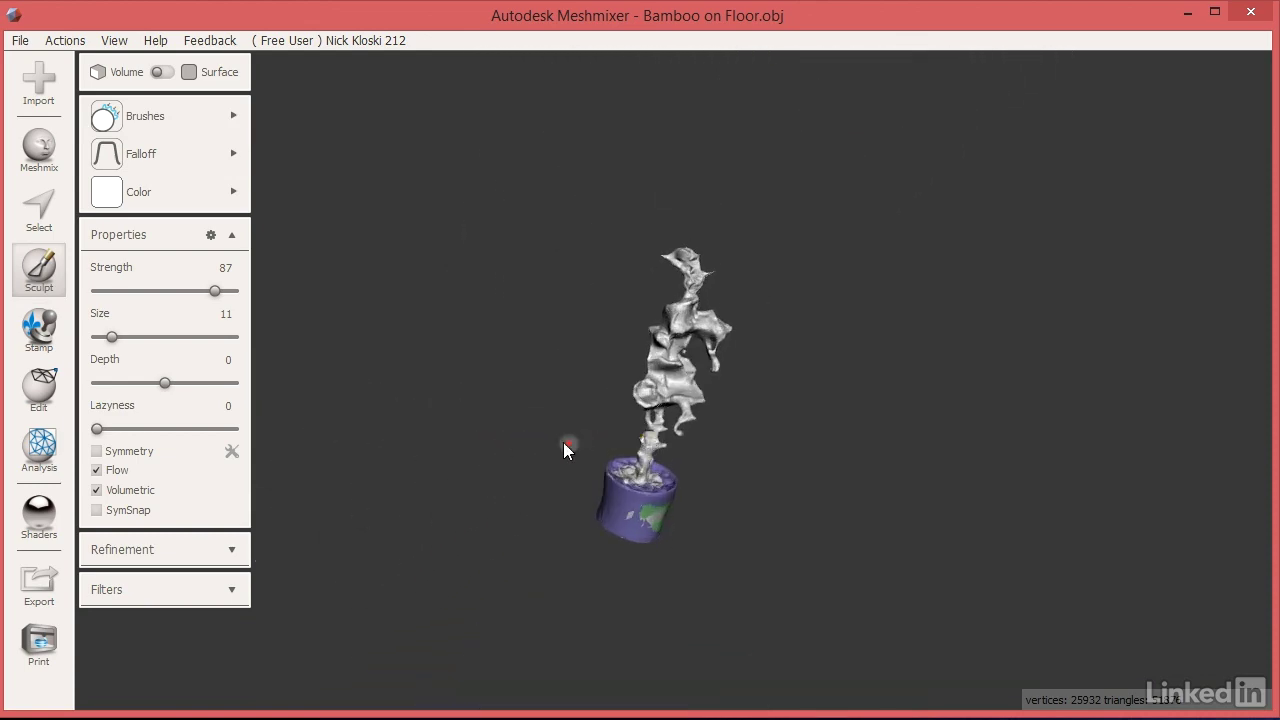
pyautogui.moveTo(564, 442); pyautogui.dragTo(1077, 522, button='right')
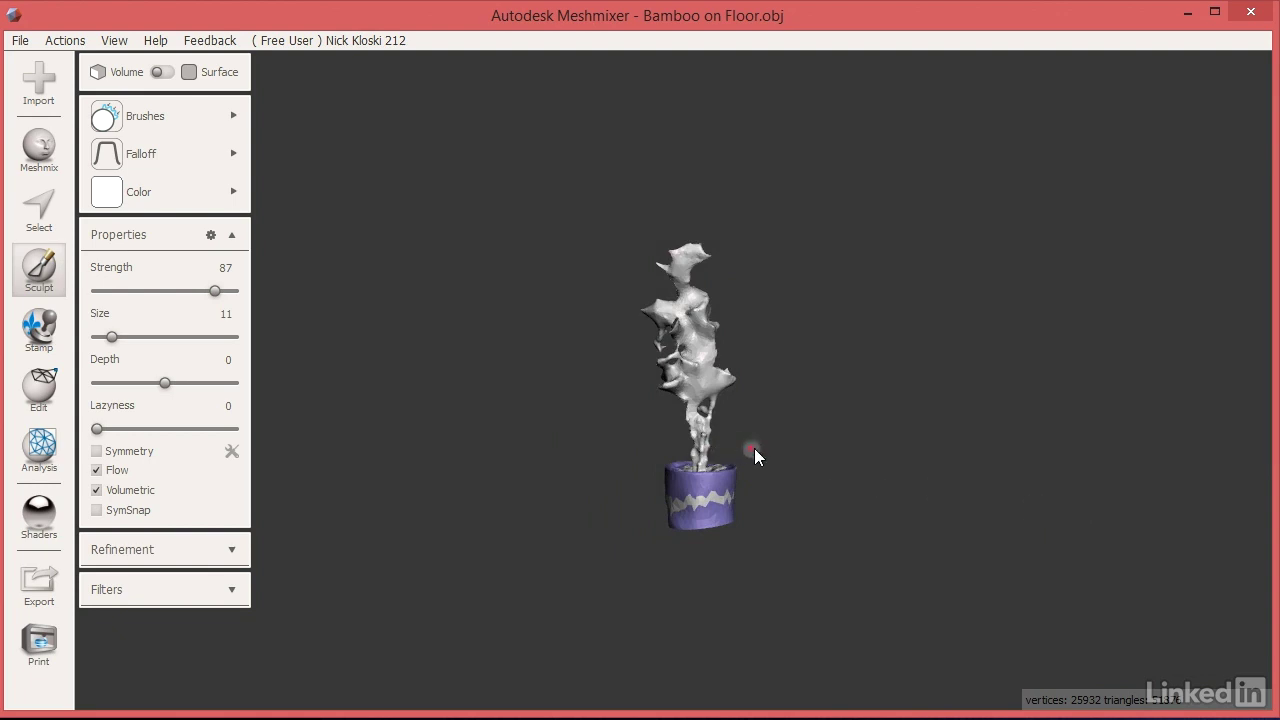